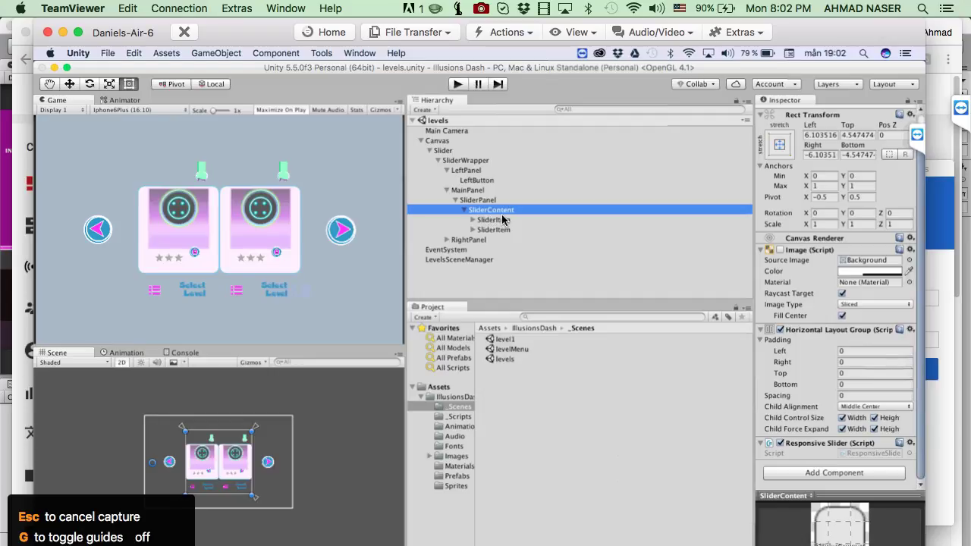
Step: Examine the components of SliderPanel and SliderContent, and look over the Main Camera and Canvas settings
click(482, 201)
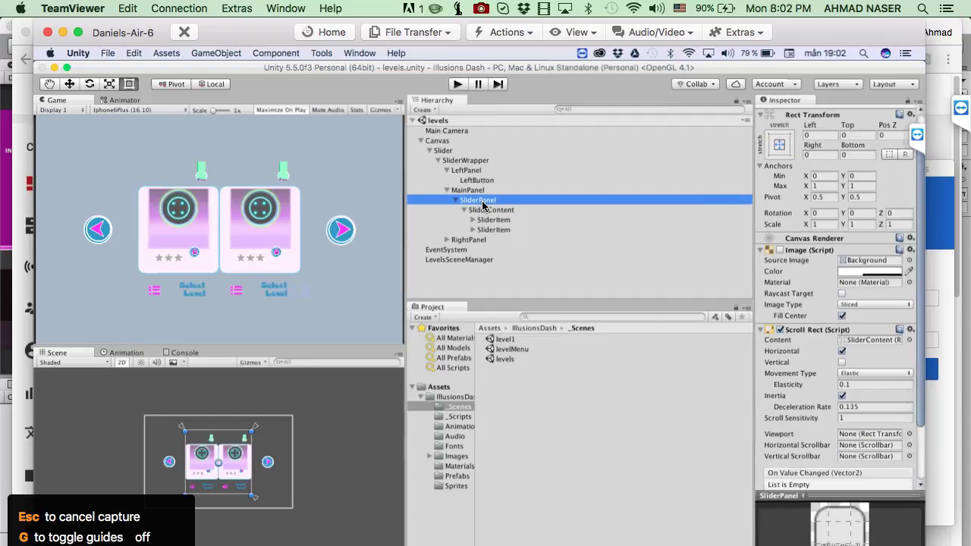
scroll(877, 380, down, 3)
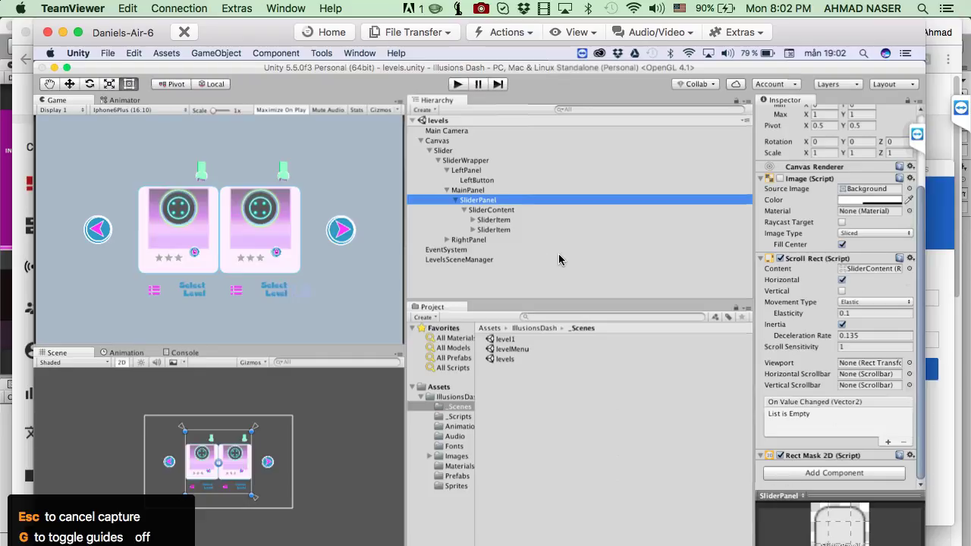
click(516, 217)
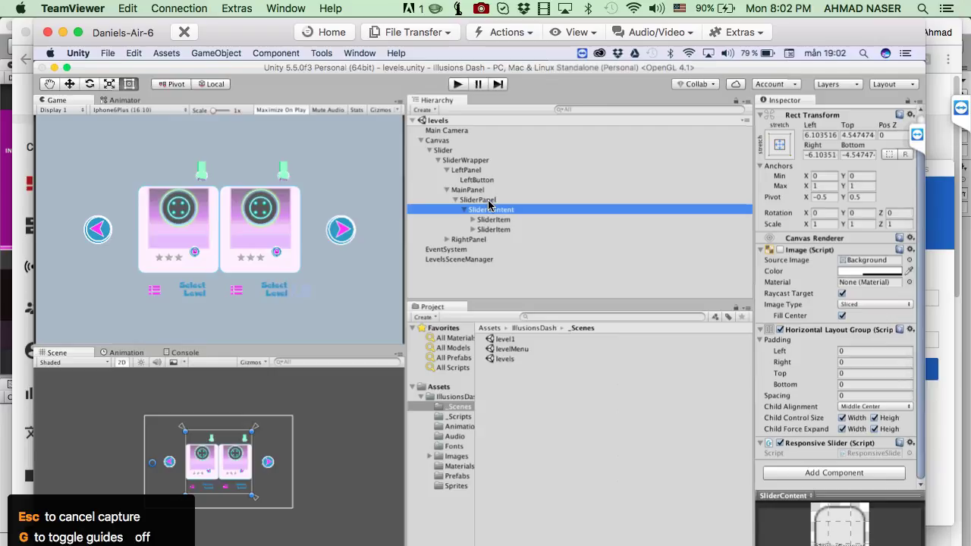
click(490, 200)
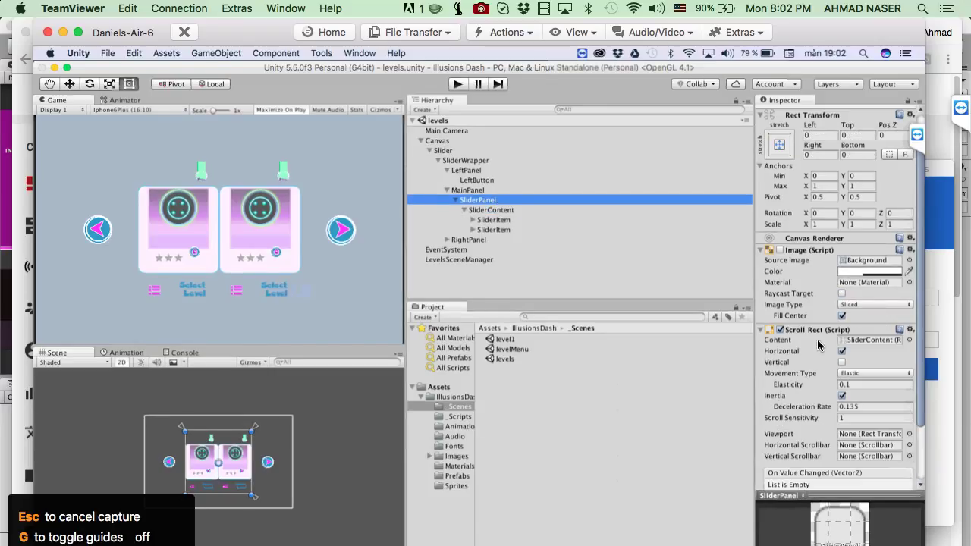
scroll(837, 338, down, 3)
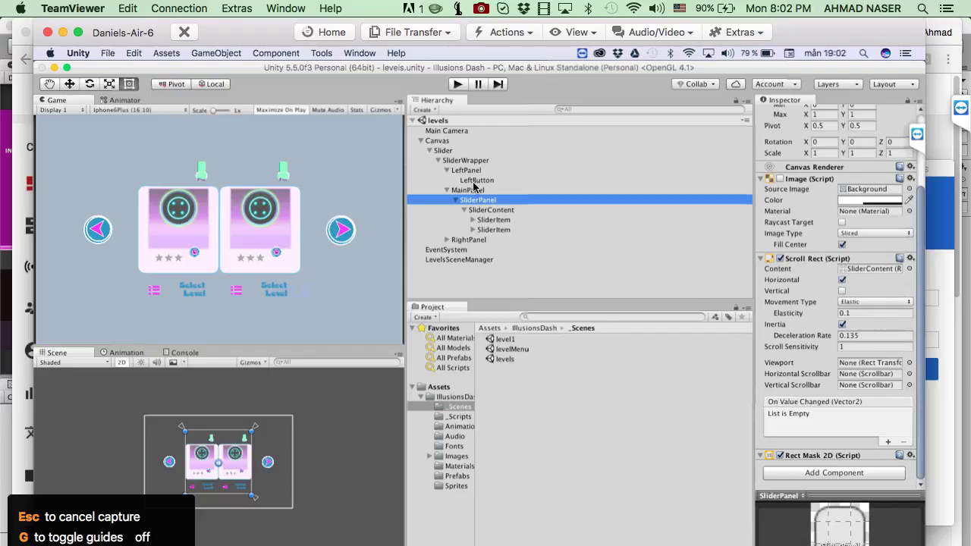
click(454, 130)
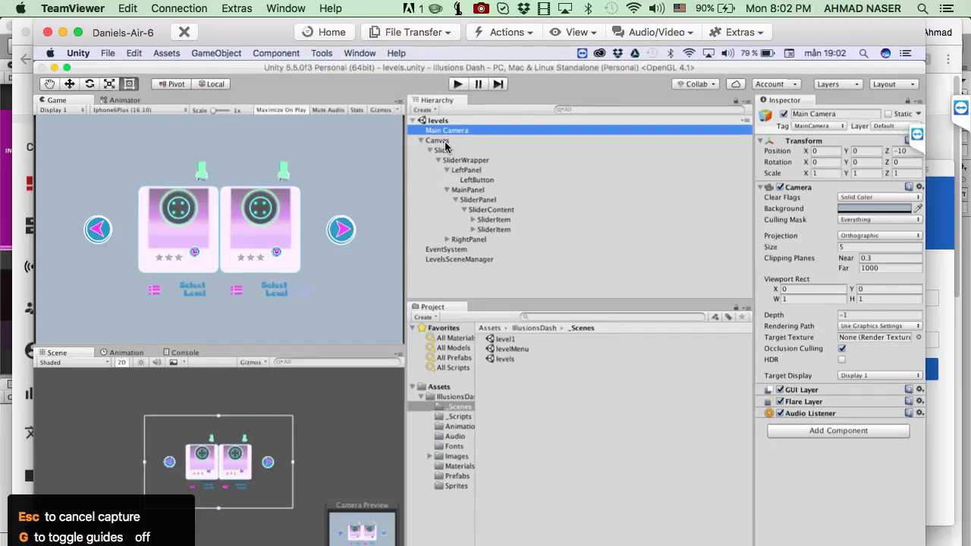
click(448, 141)
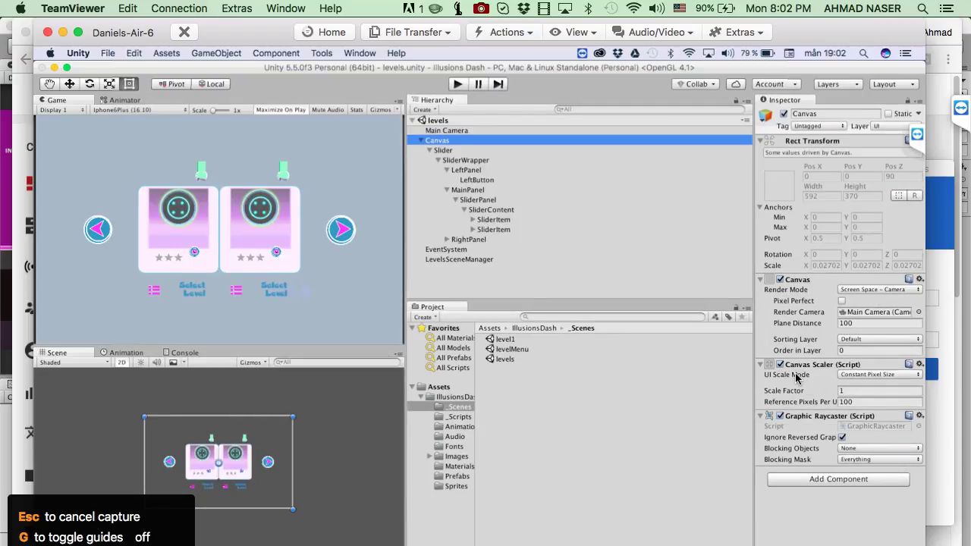
Step: Add a fixed-resolution Game view preset labelled mobile at 1280 x 720 and use it for the preview
click(146, 110)
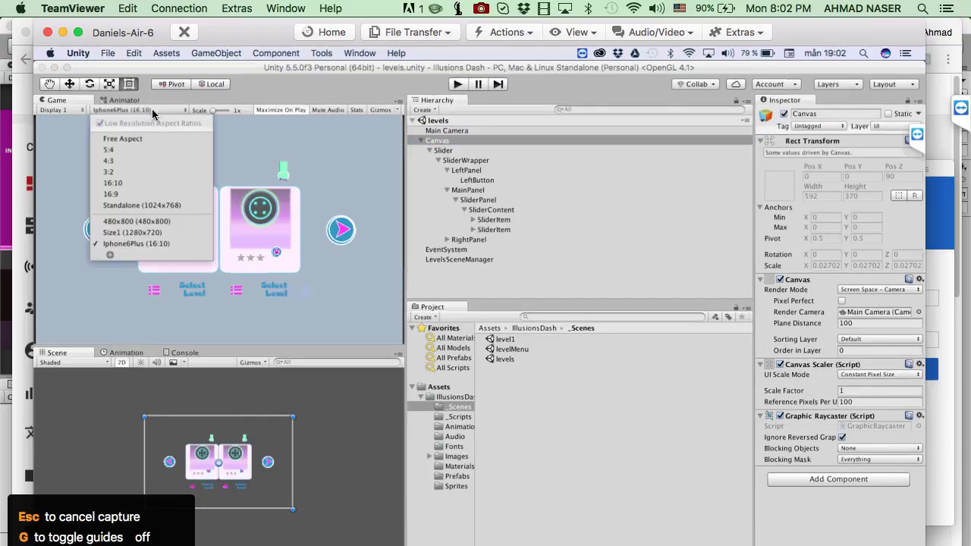
click(110, 255)
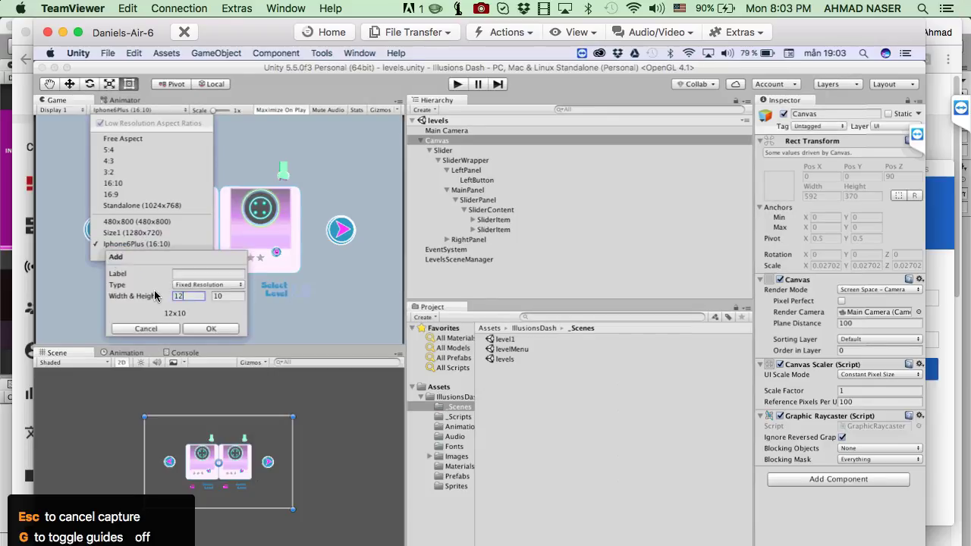
text(1280)
key(Tab)
text(720)
click(177, 273)
text(mobile)
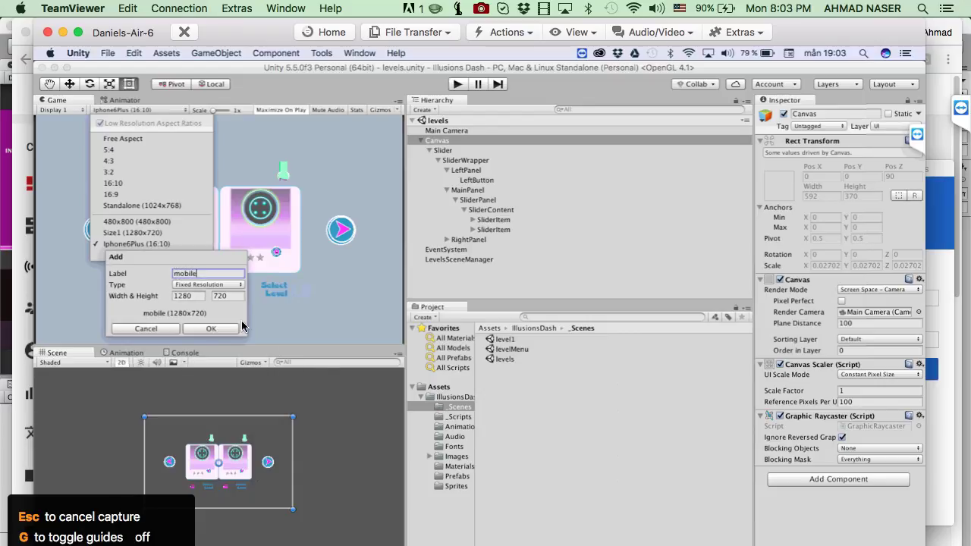
click(211, 328)
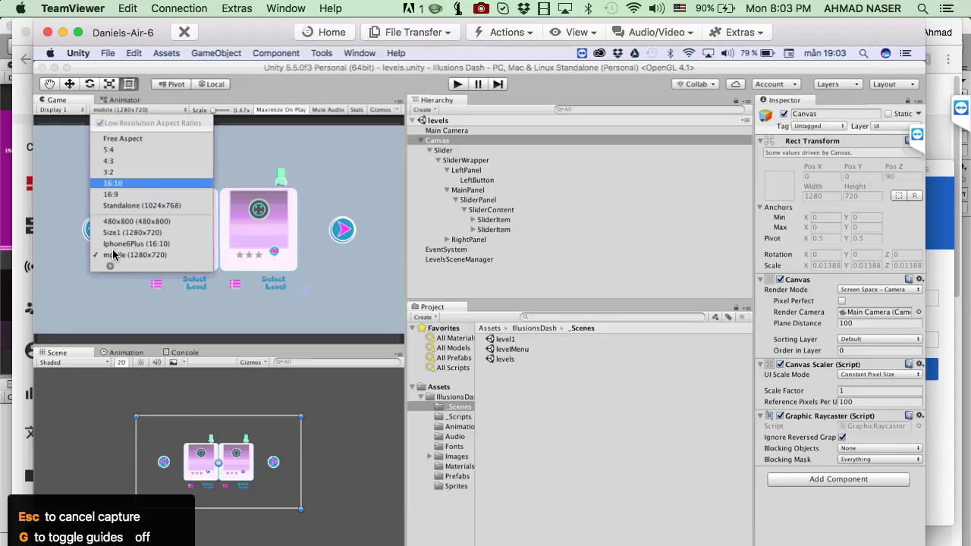
click(270, 96)
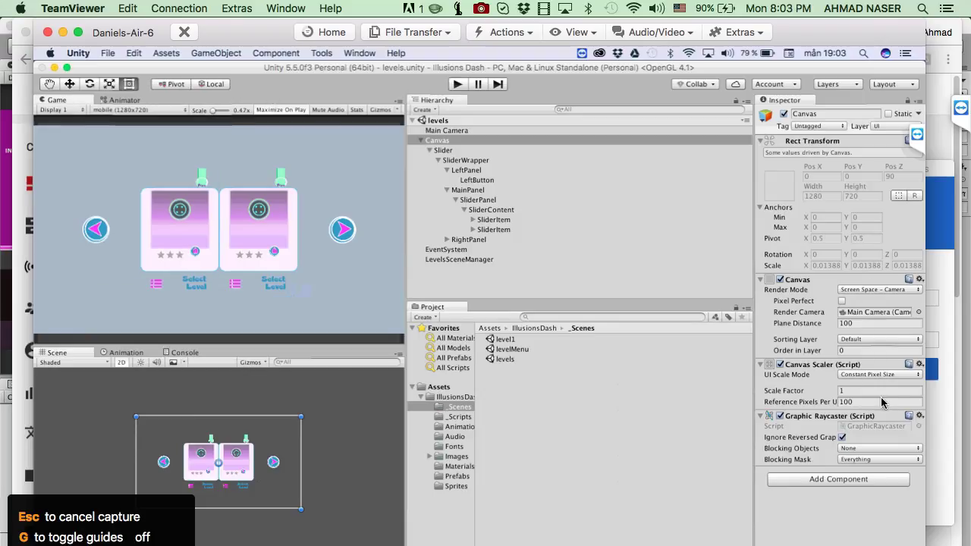
Step: Set the Canvas Scaler to Scale With Screen Size with a reference resolution of 1280 x 720
click(872, 375)
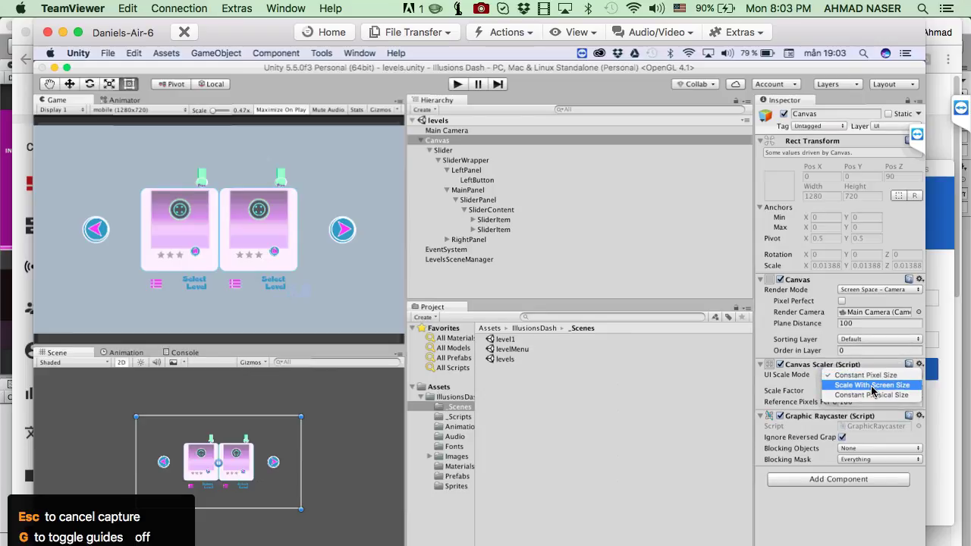
click(865, 375)
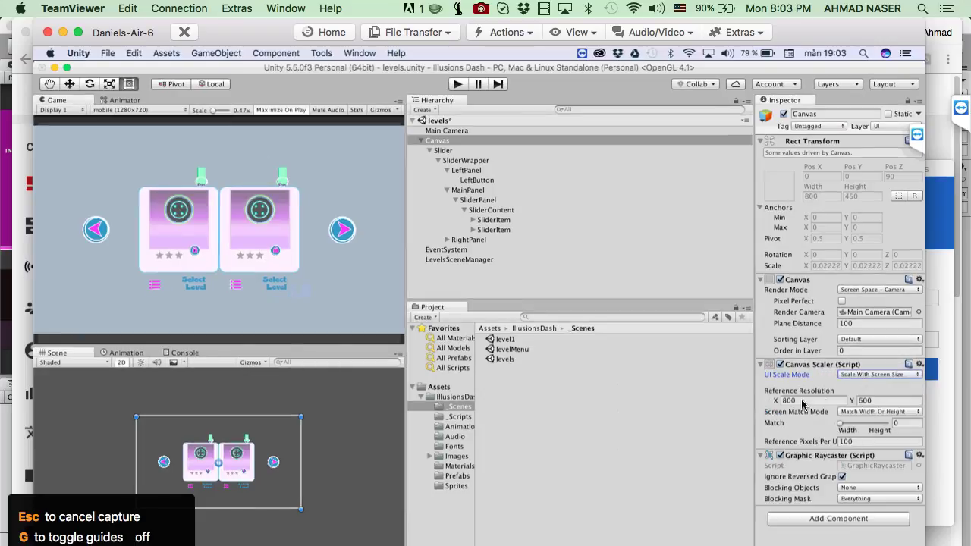
click(789, 399)
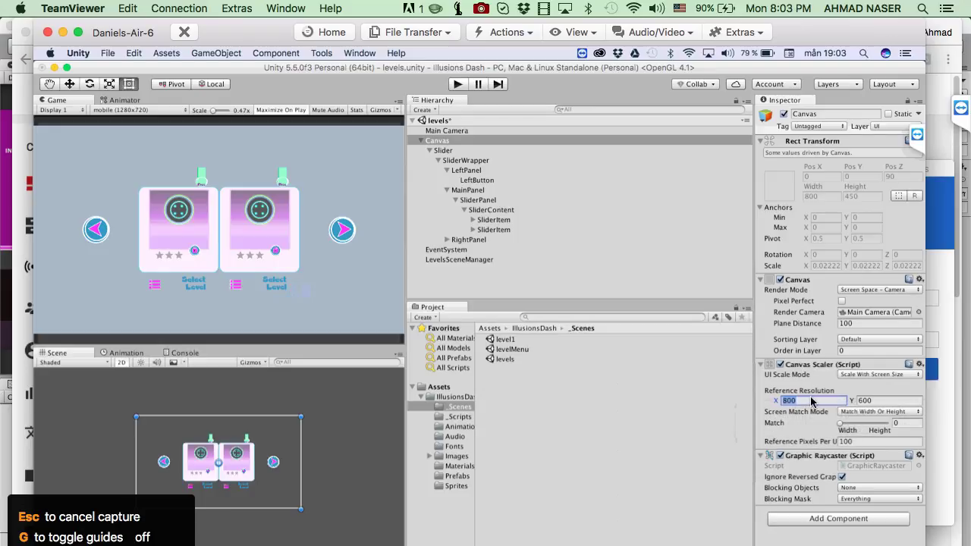
text(1280)
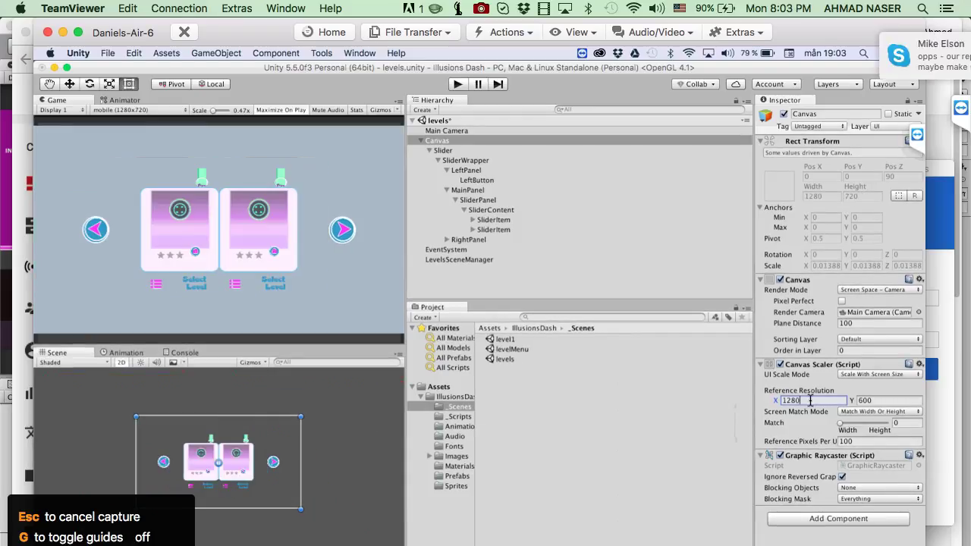
click(877, 398)
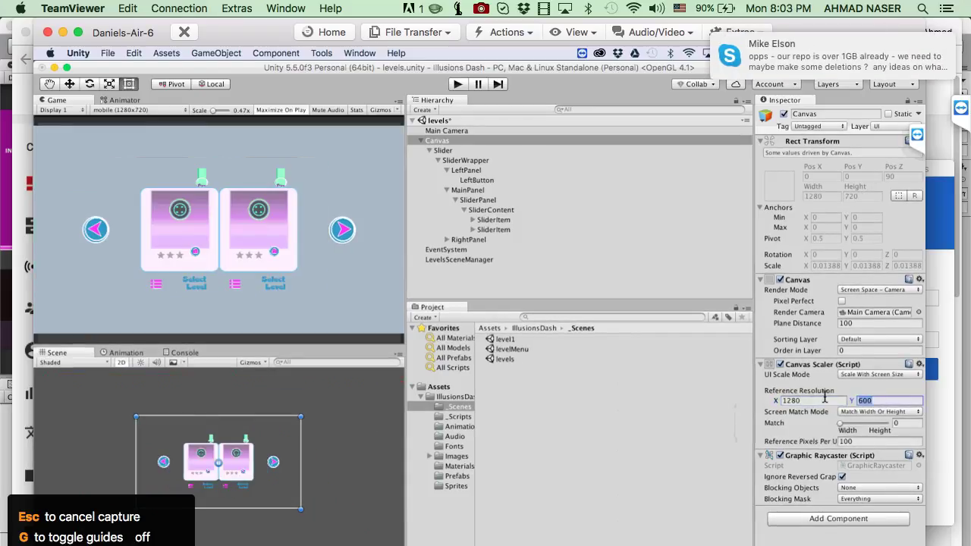
text(720)
click(825, 397)
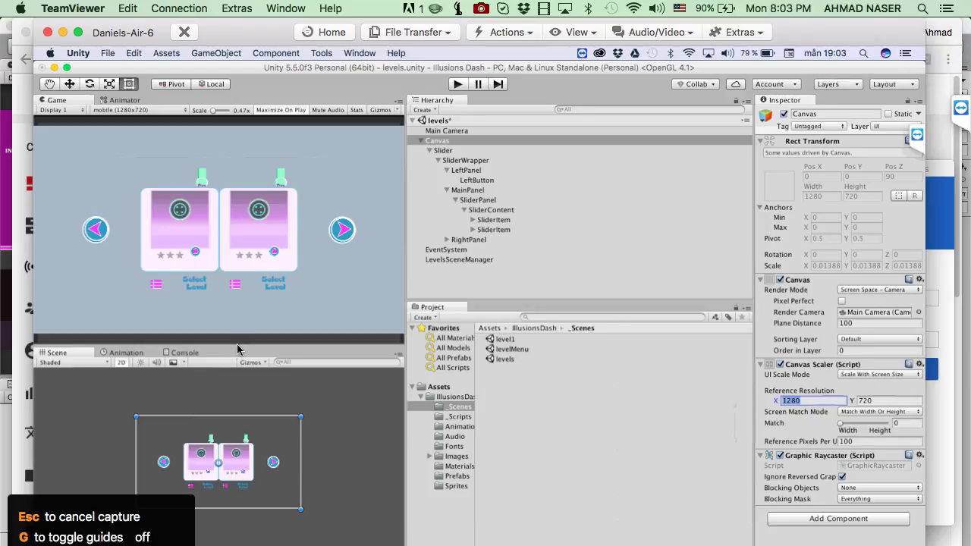
Step: Enlarge the Game view by shrinking the Scene view beneath it
drag(238, 346, 236, 163)
drag(238, 353, 277, 427)
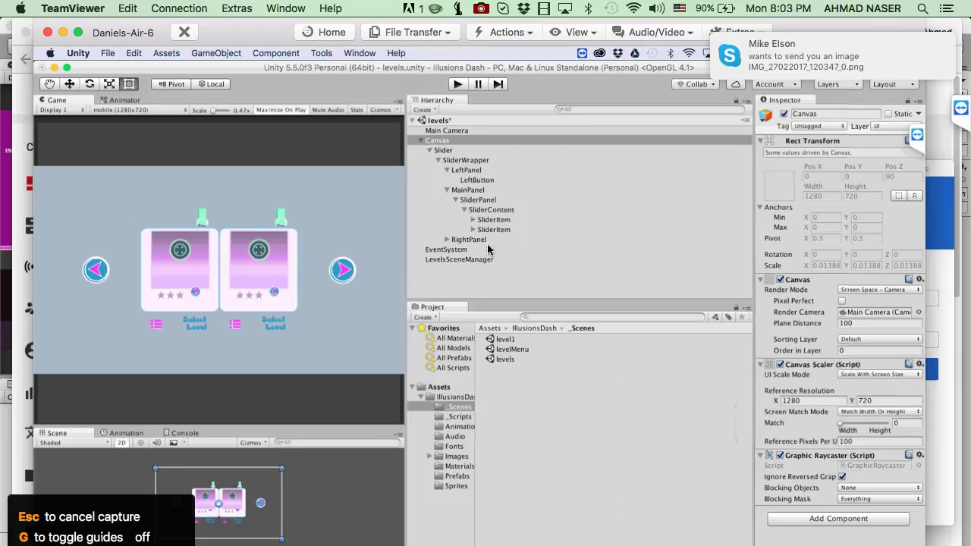
Step: Add a Grid Layout Group component to SliderPanel and look over its cell size, spacing and alignment settings
click(478, 192)
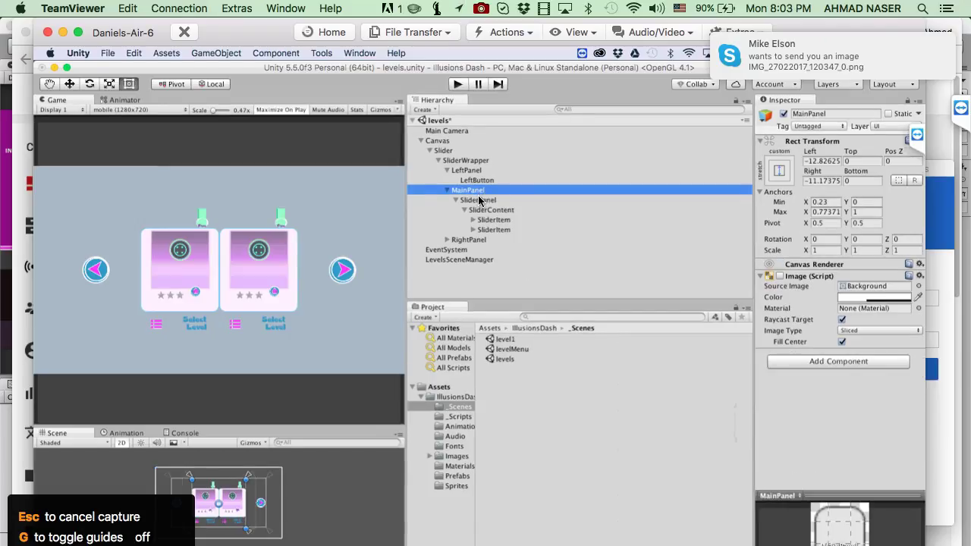
click(478, 200)
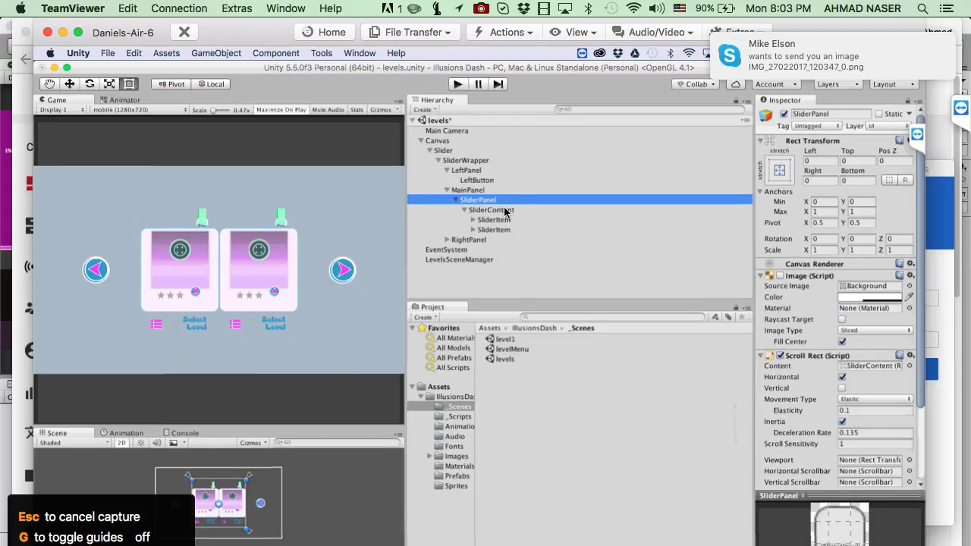
scroll(812, 375, down, 3)
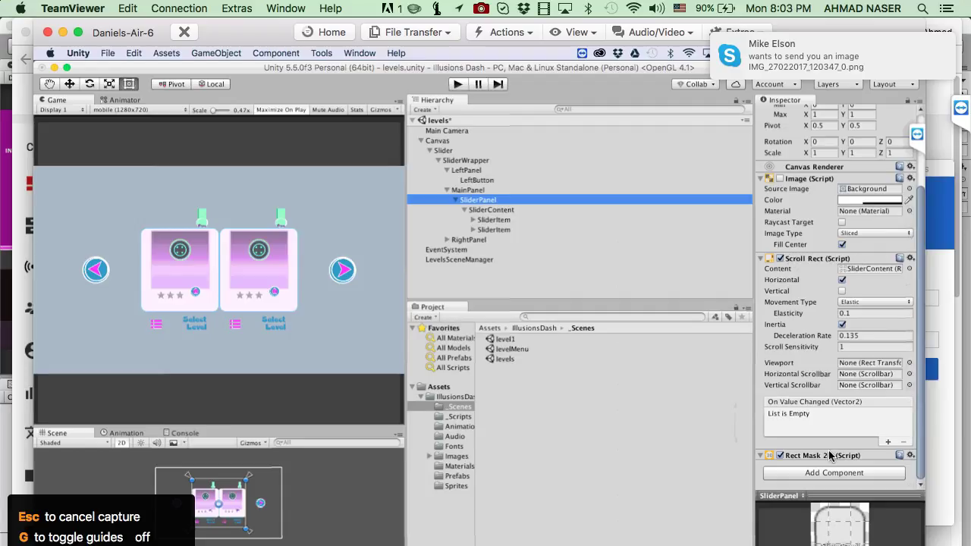
click(821, 472)
text(grid)
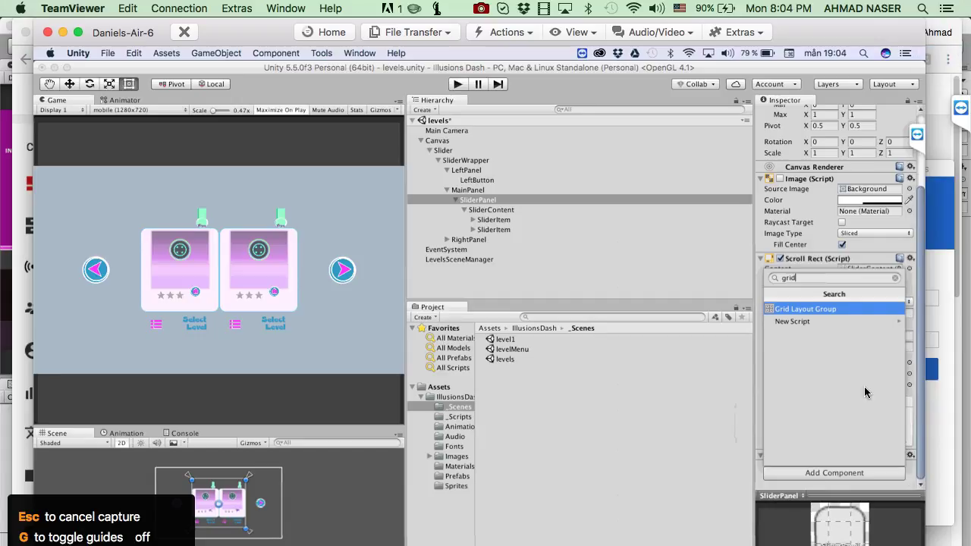
click(824, 310)
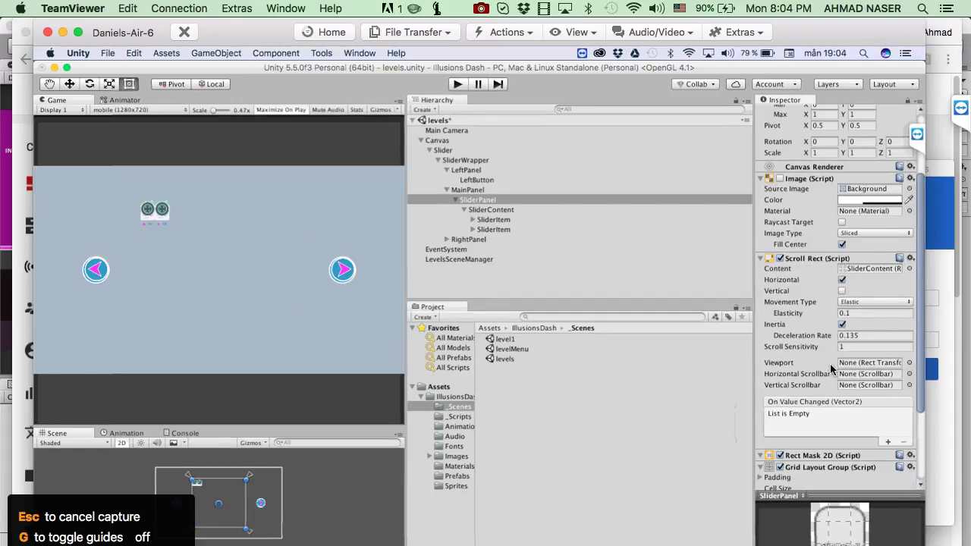
scroll(862, 416, down, 3)
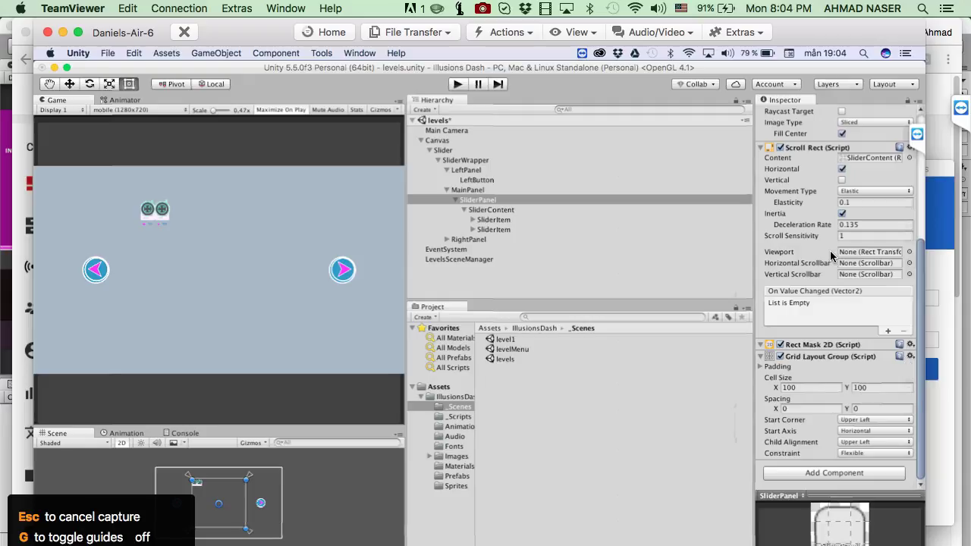
scroll(831, 255, up, 5)
scroll(850, 368, down, 5)
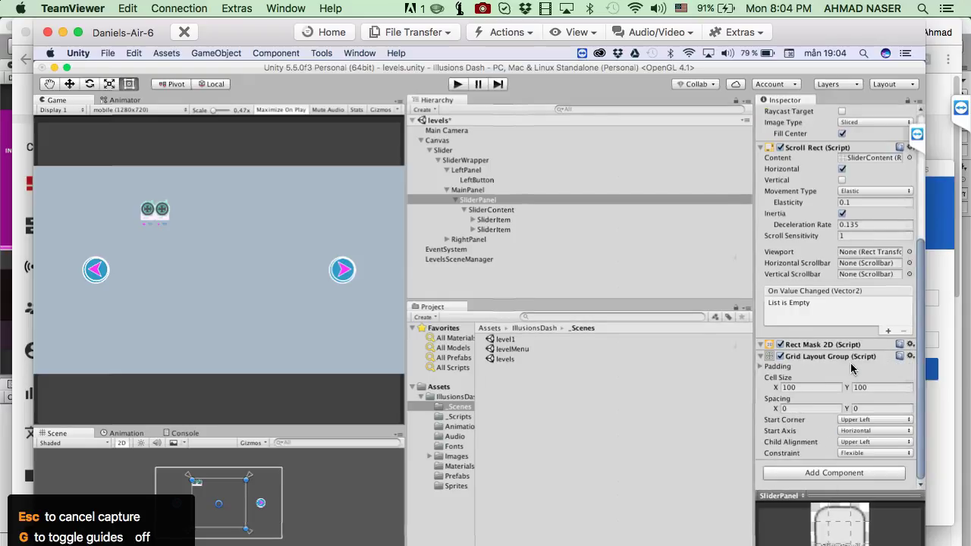
scroll(830, 345, up, 5)
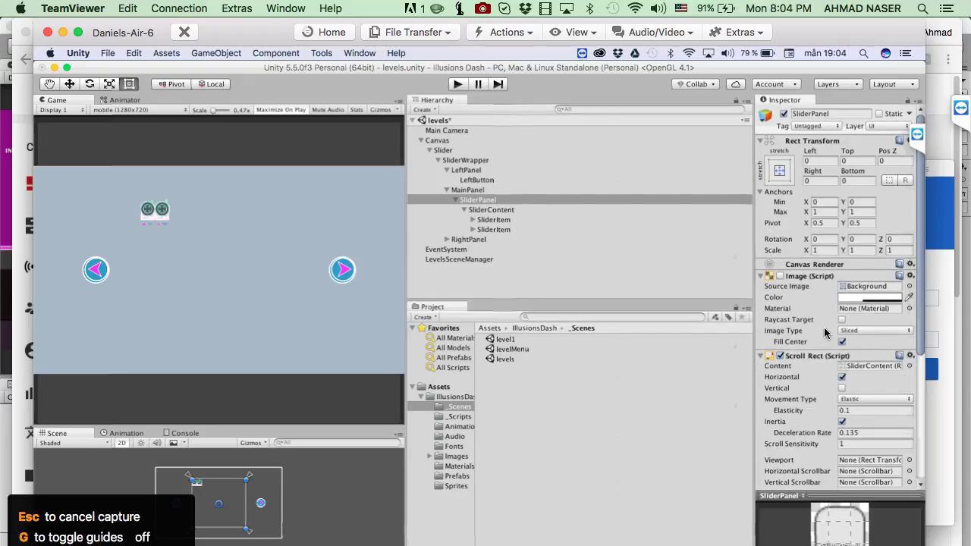
Step: Turn SliderPanel's Scroll Rect off and back on, and remove the Grid Layout Group component from SliderPanel
click(782, 355)
click(780, 355)
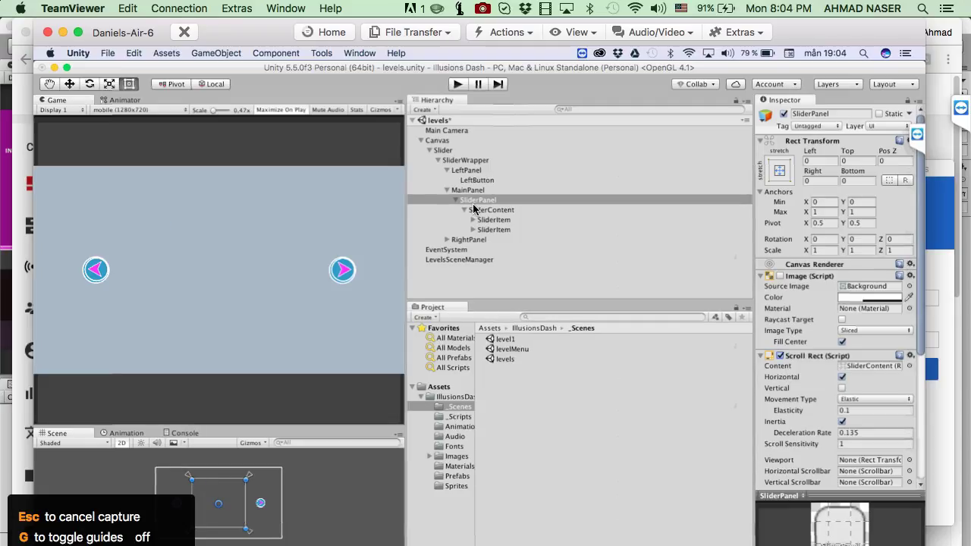
scroll(820, 375, down, 5)
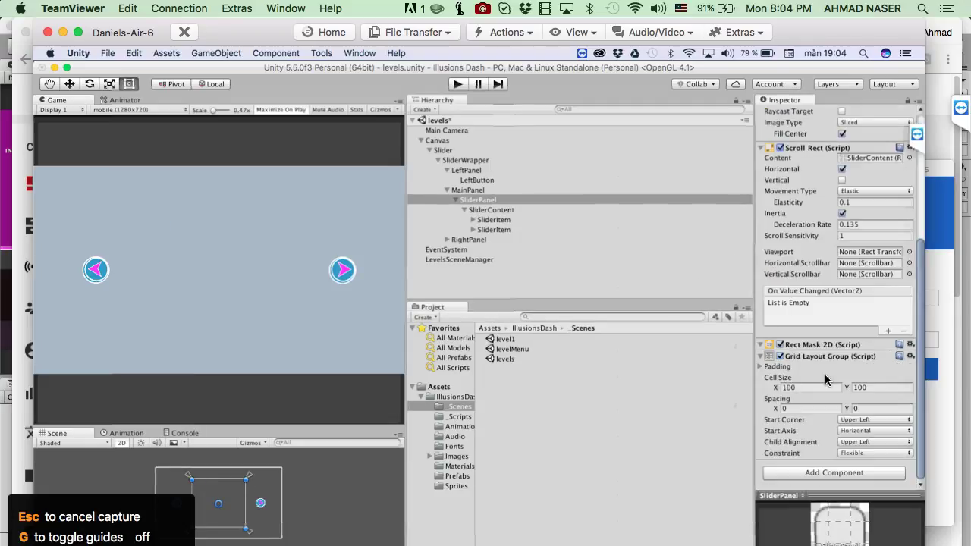
click(912, 356)
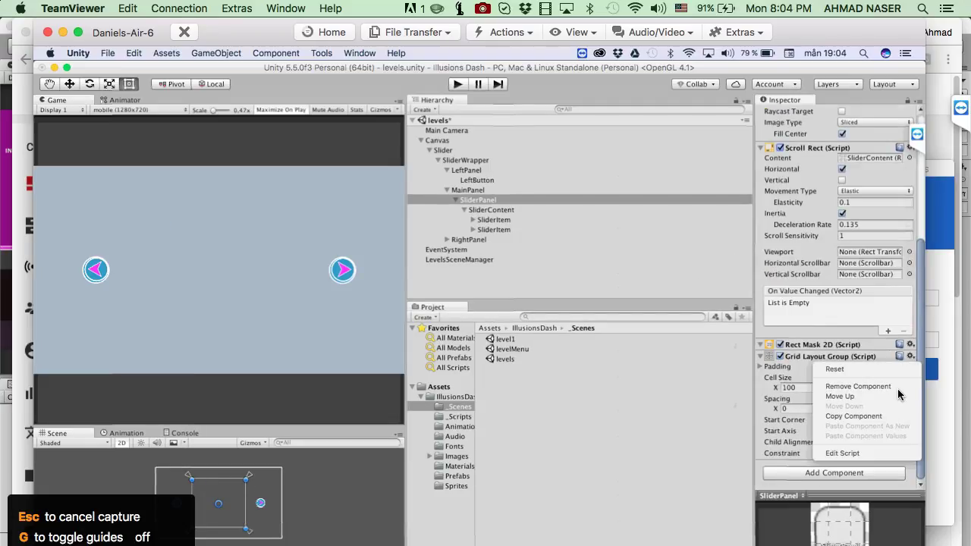
click(879, 388)
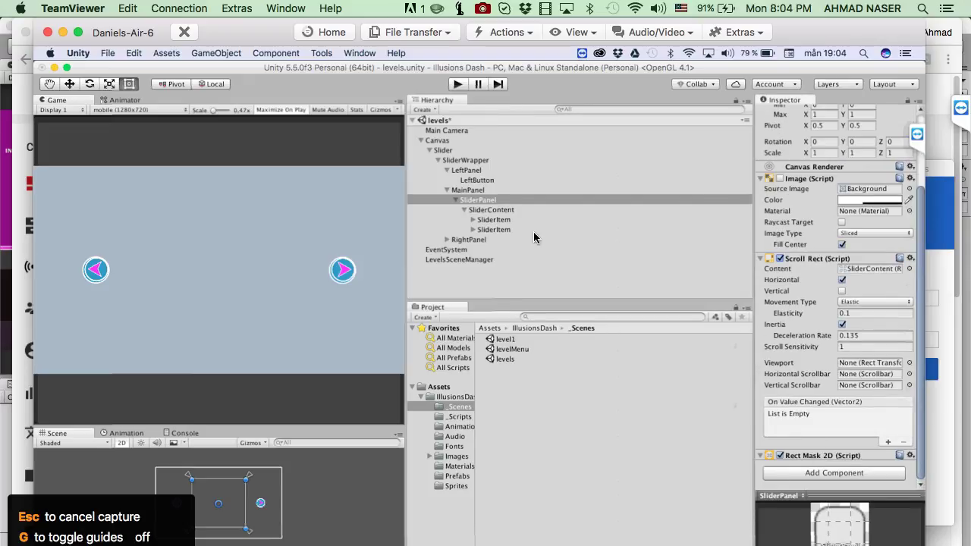
Step: Try to add a Grid Layout Group component to SliderContent, and reselect SliderPanel
click(475, 210)
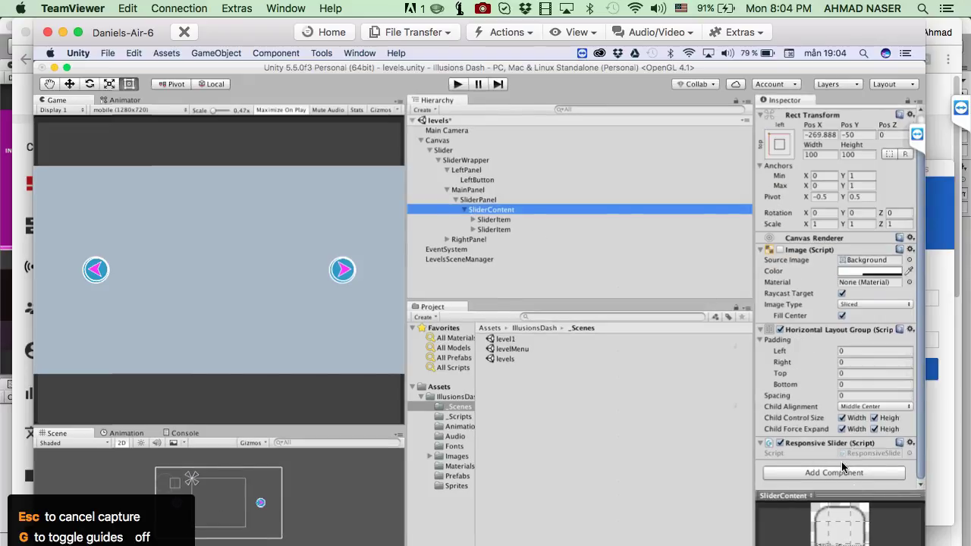
click(819, 473)
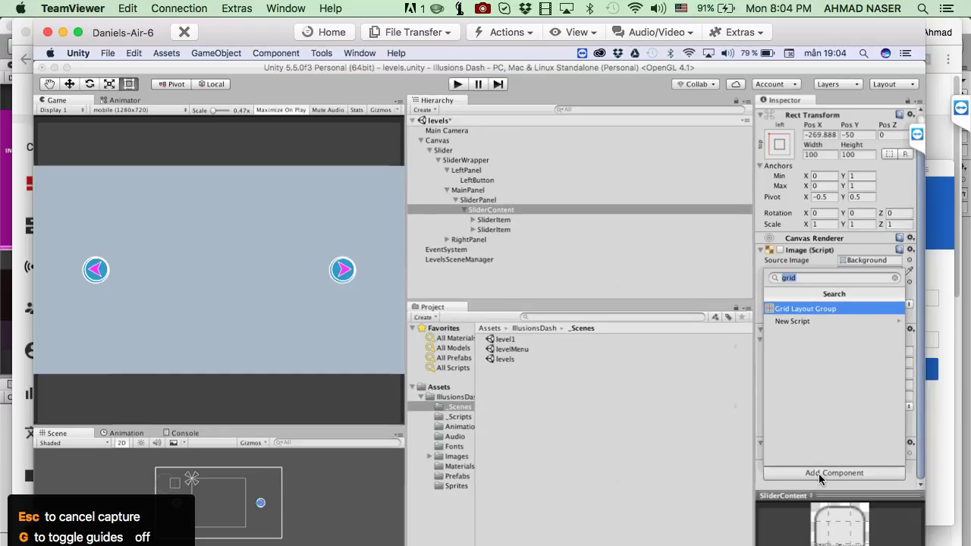
key(Return)
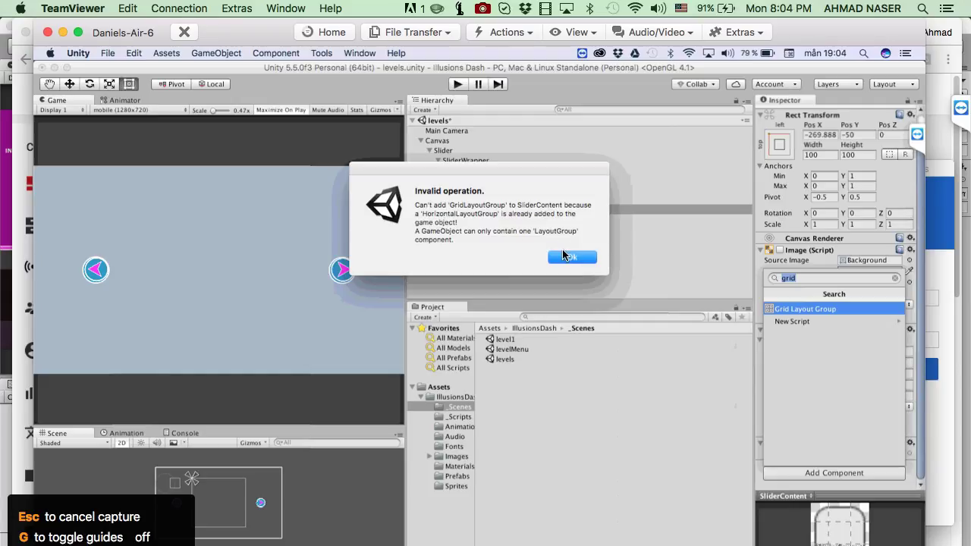
click(570, 257)
click(476, 198)
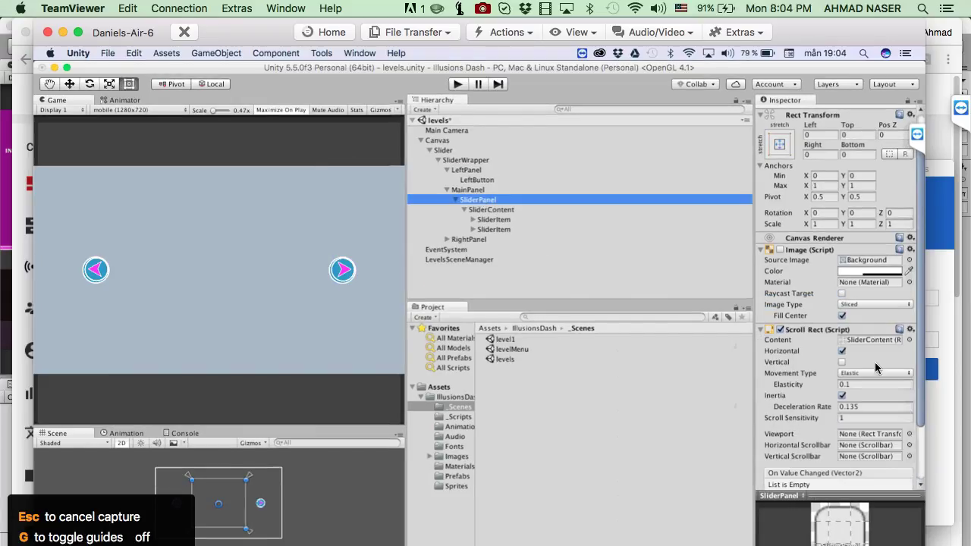
Step: Replace SliderContent's Horizontal Layout Group component with a Grid Layout Group component
scroll(835, 273, down, 3)
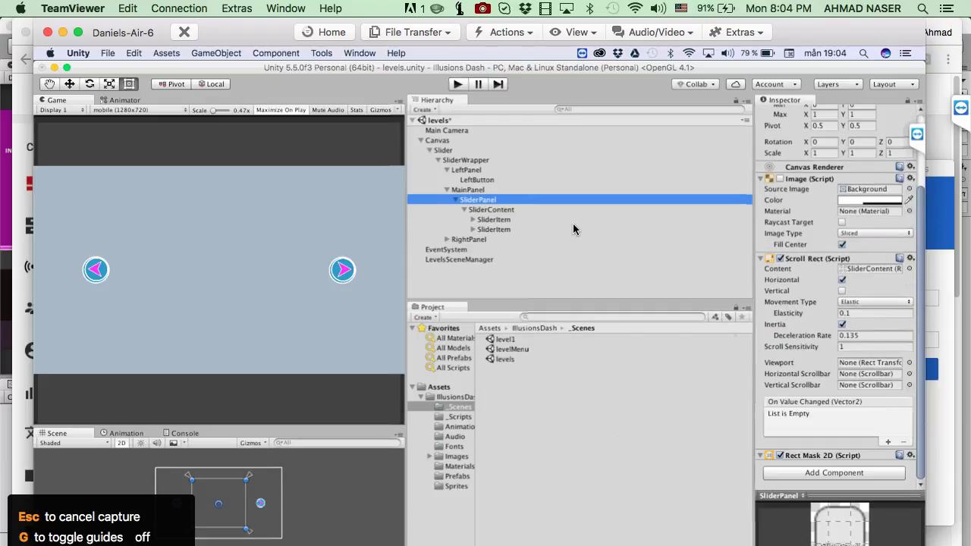
click(491, 210)
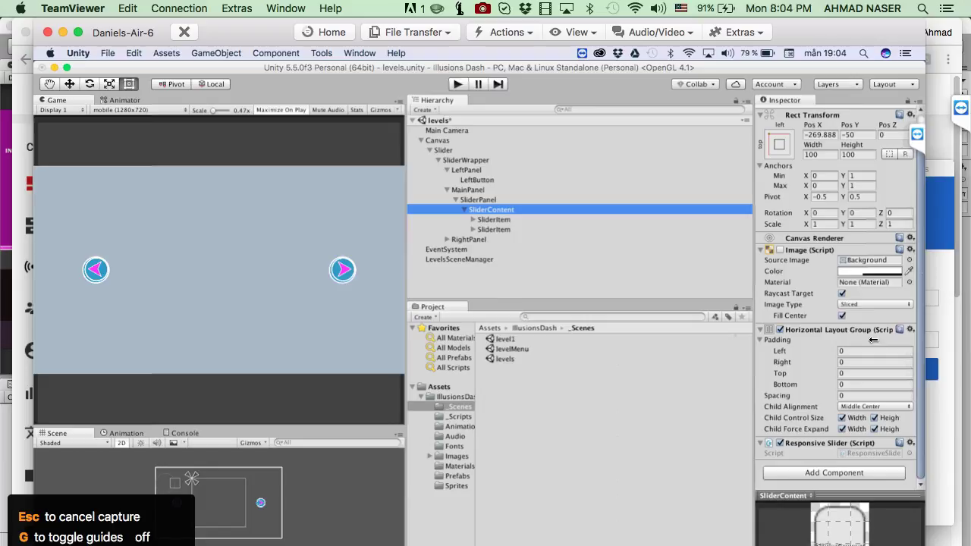
click(911, 330)
click(877, 360)
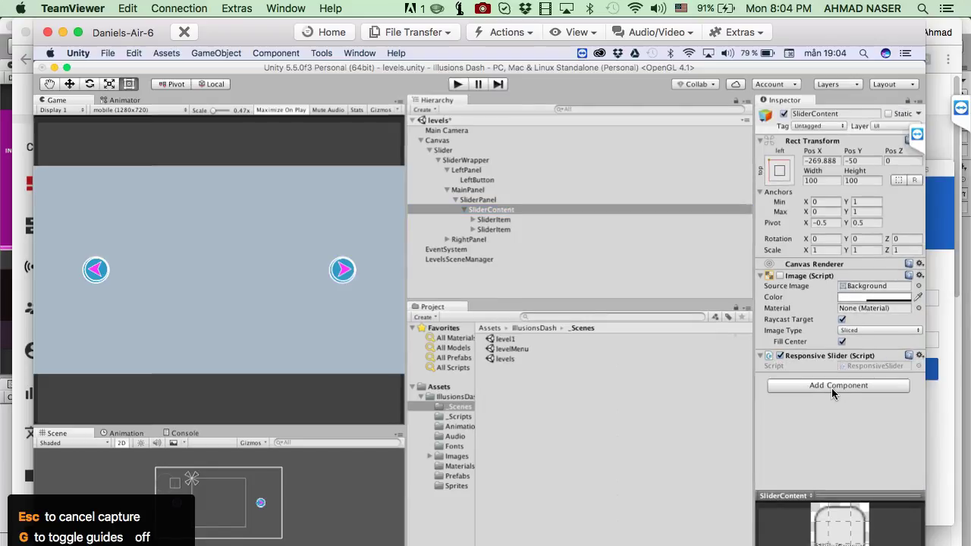
click(832, 388)
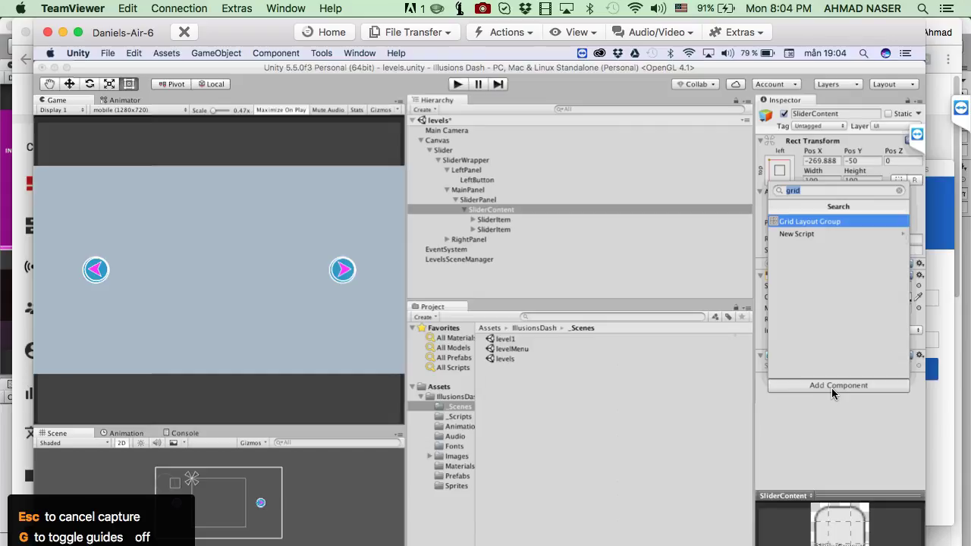
key(Return)
scroll(846, 285, down, 1)
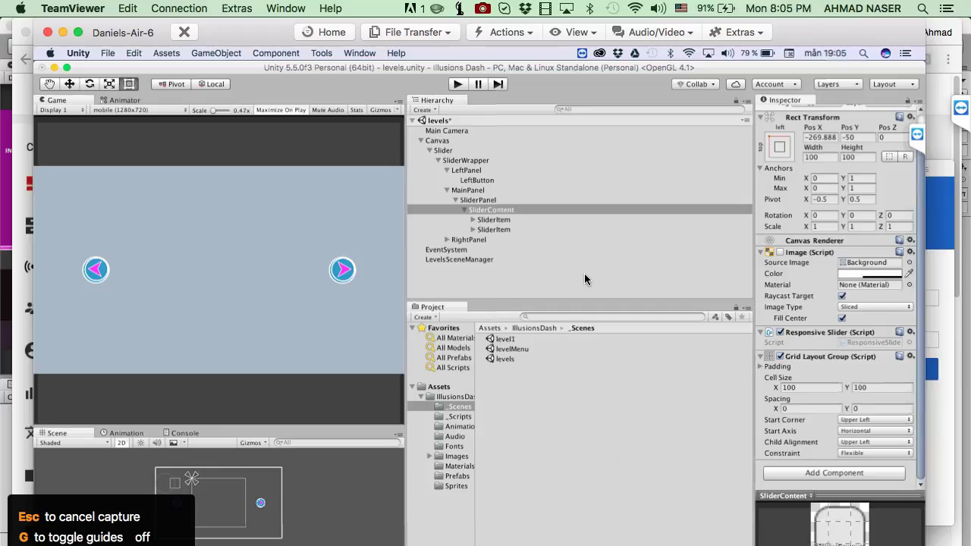
Step: Reset the Rect Transform of both SliderItem objects under SliderContent
click(493, 220)
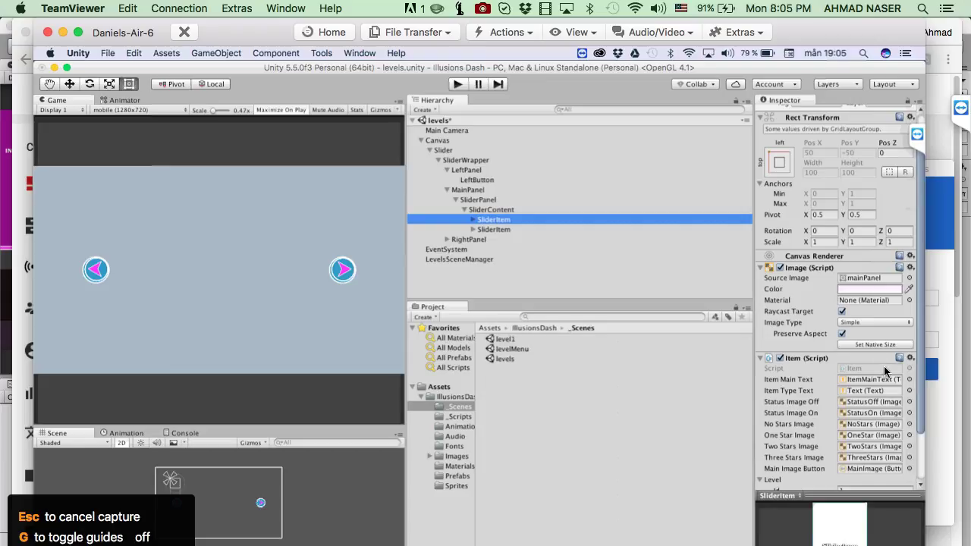
scroll(848, 329, up, 2)
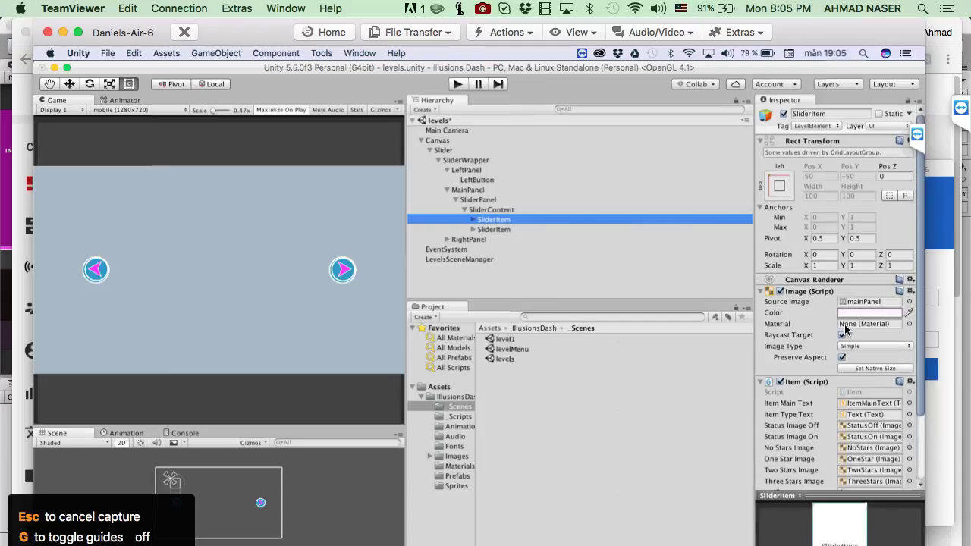
click(908, 143)
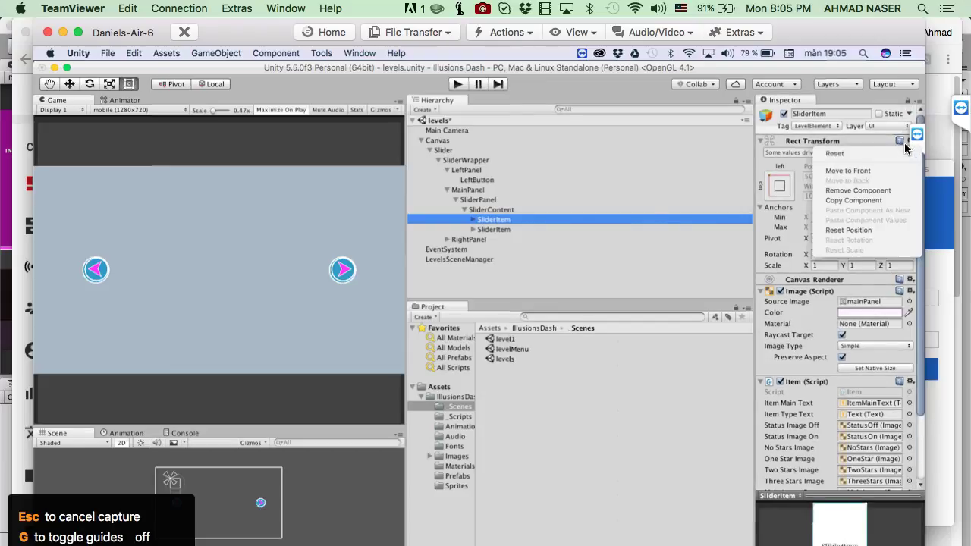
click(838, 154)
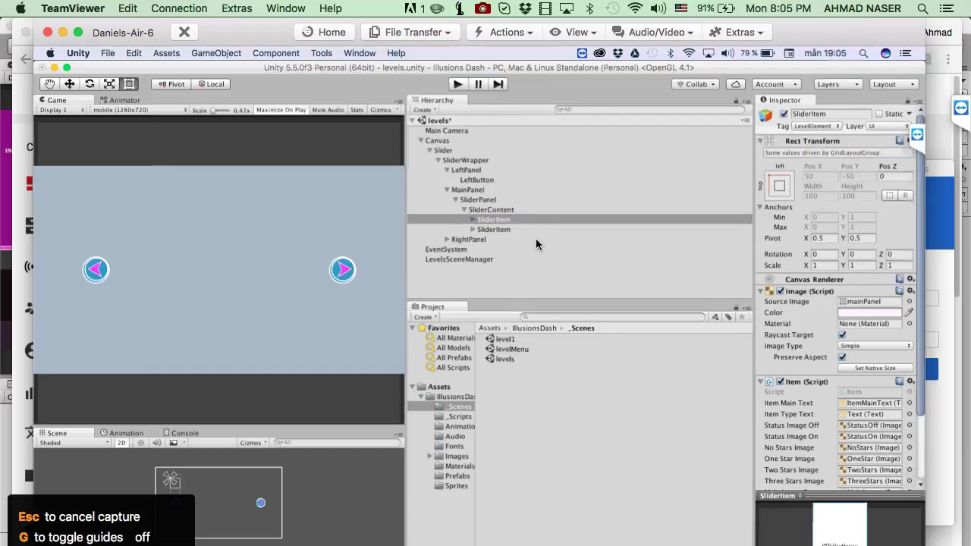
click(500, 229)
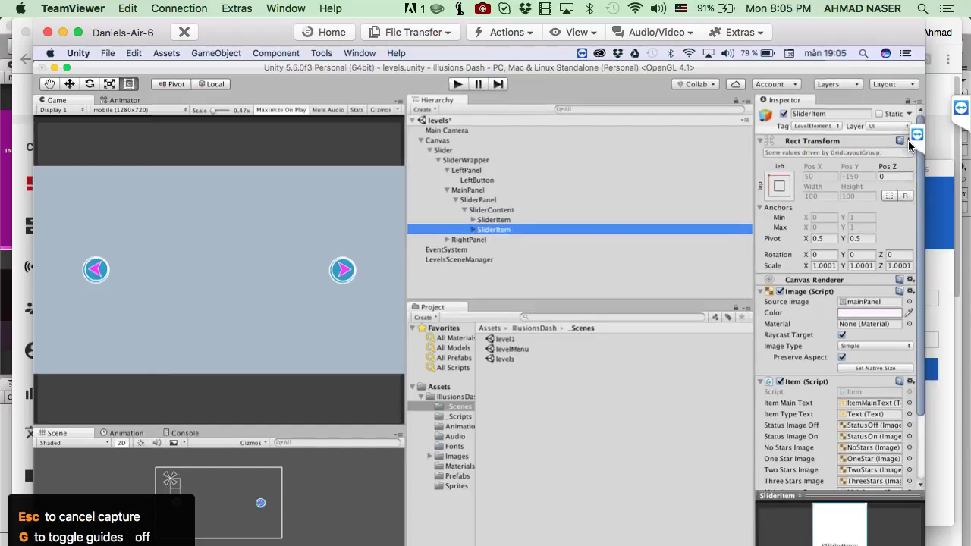
click(910, 144)
drag(789, 68, 696, 66)
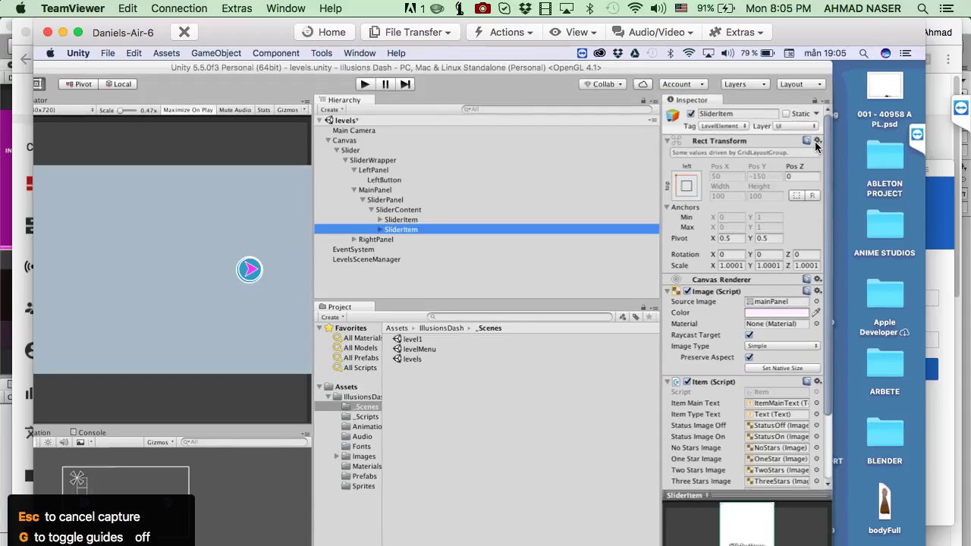
click(816, 141)
click(823, 152)
click(258, 256)
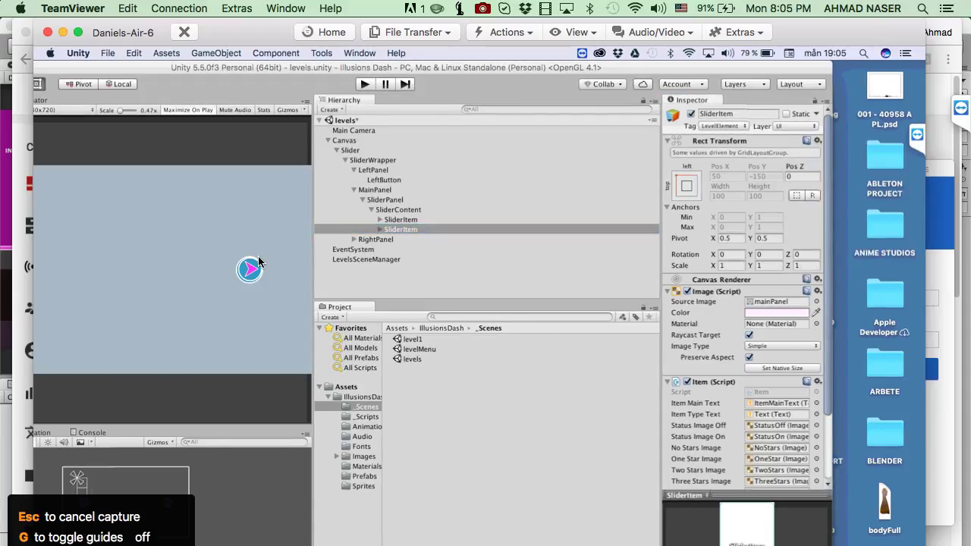
Step: Check SliderContent's grid settings, and turn SliderPanel's Scroll Rect and its Horizontal option off and back on
click(394, 209)
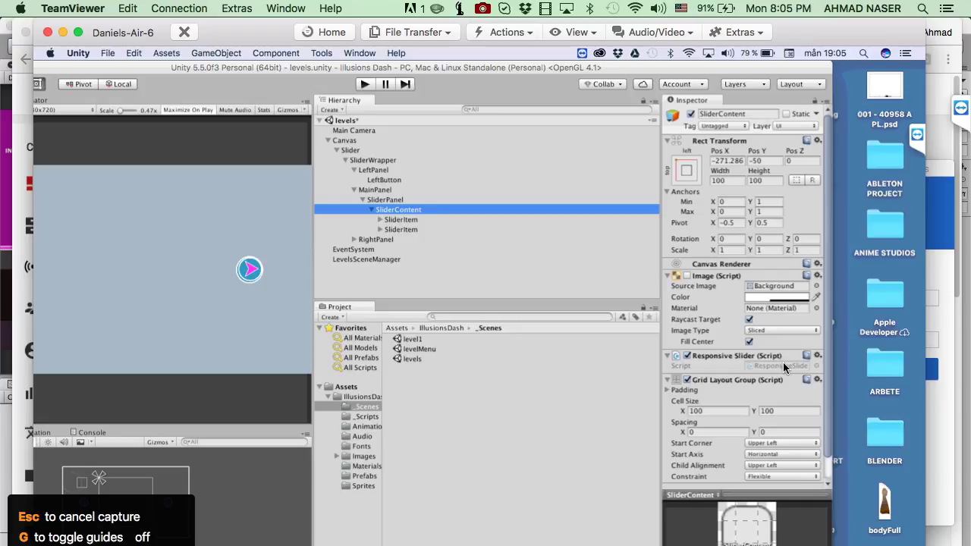
scroll(783, 362, down, 2)
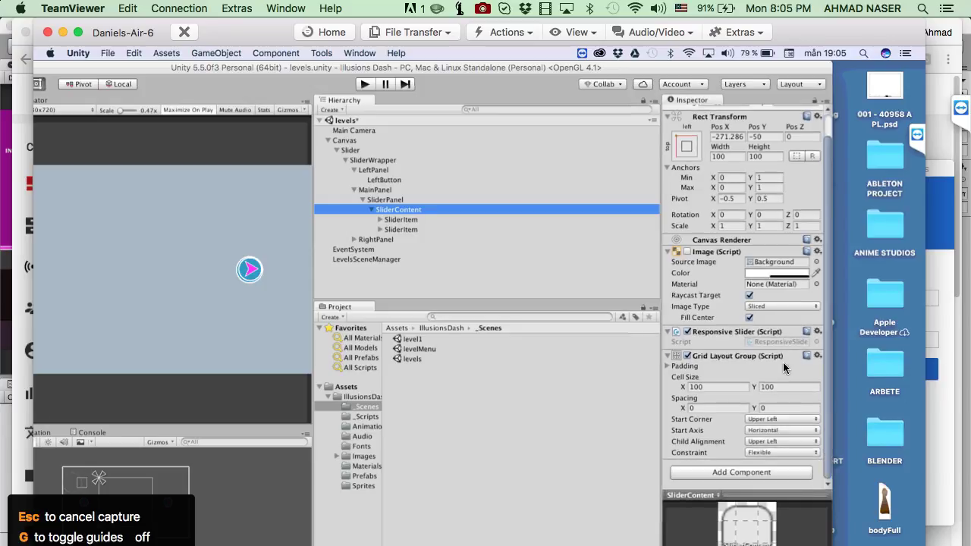
click(407, 200)
scroll(785, 385, down, 5)
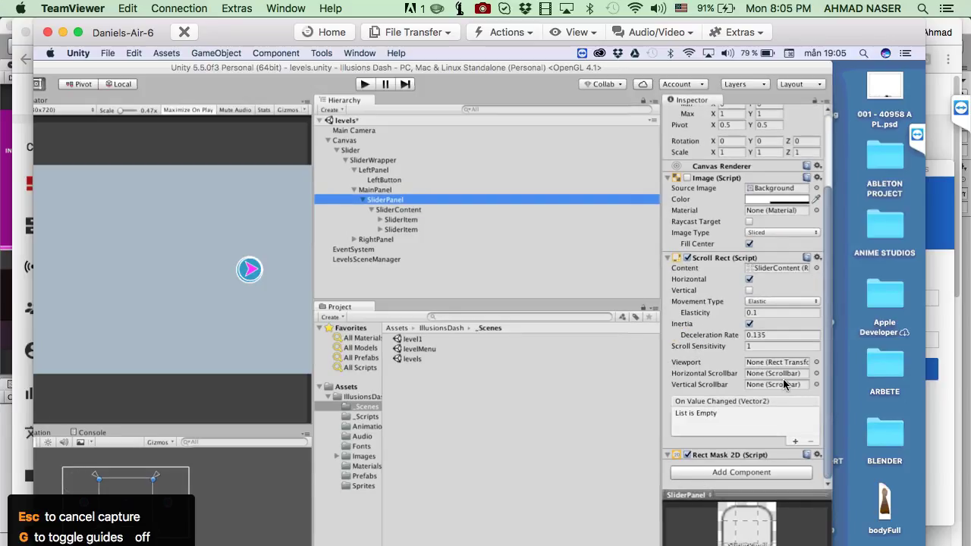
click(688, 258)
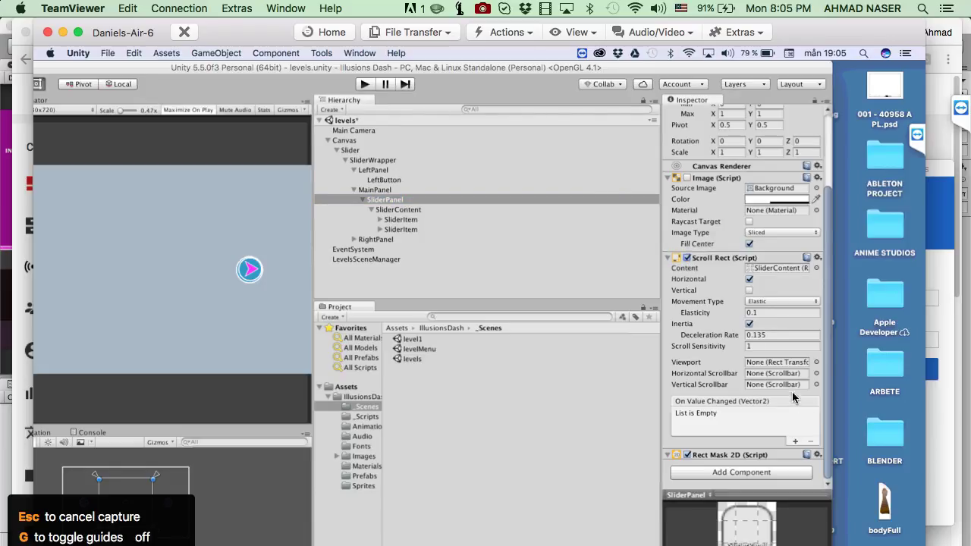
click(750, 280)
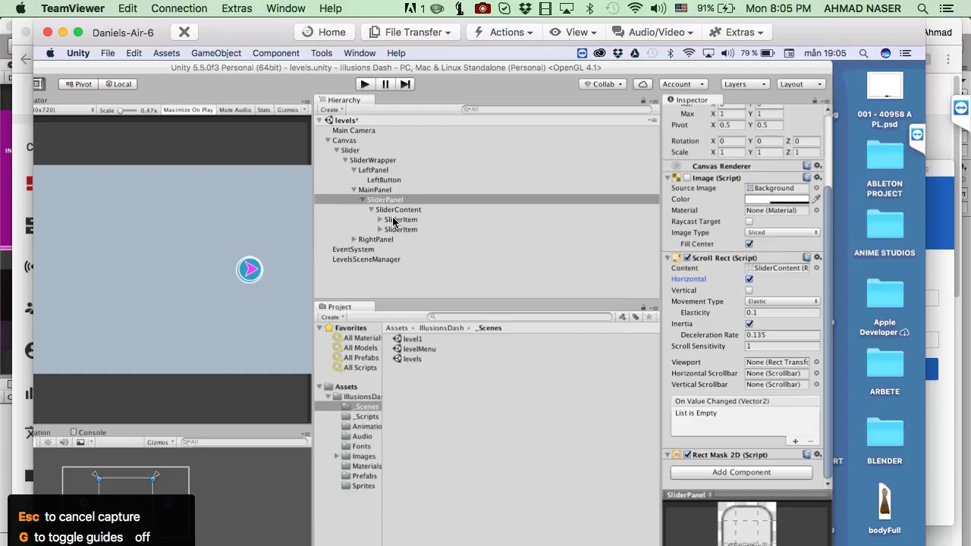
Step: Turn the first SliderItem's Image component off and back on
click(400, 220)
double_click(401, 219)
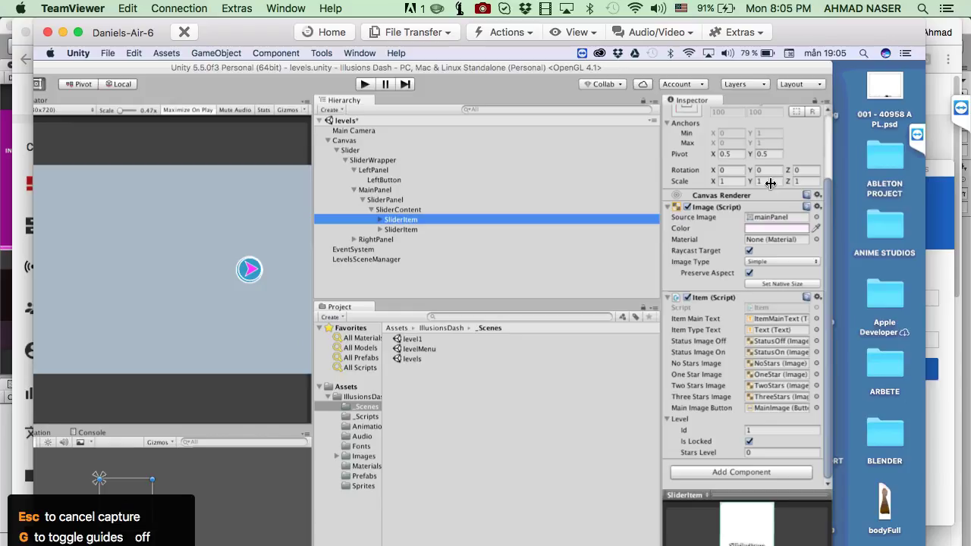
click(687, 207)
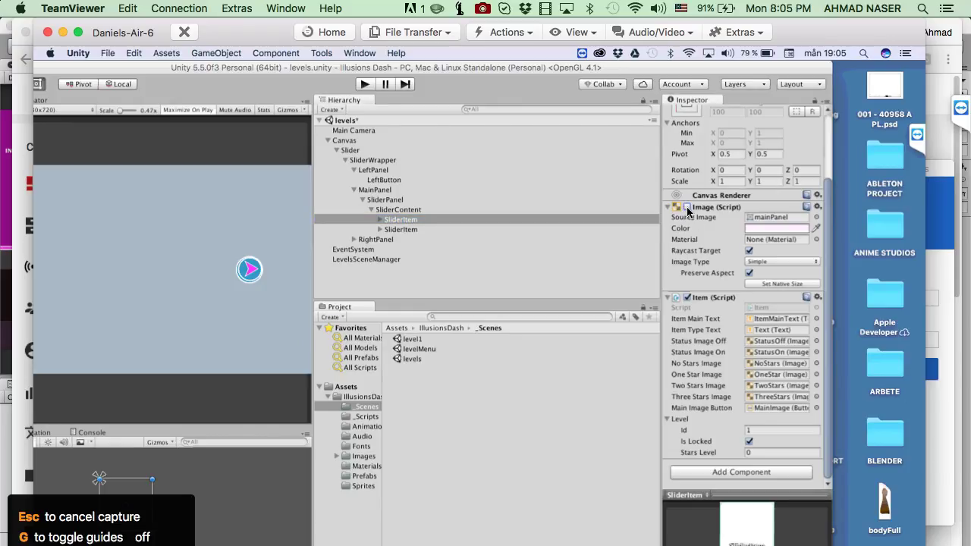
click(688, 208)
Step: Compare the bounds of SliderContent, SliderPanel and the first SliderItem in the Scene view, with the editor window moved back into full view
click(403, 211)
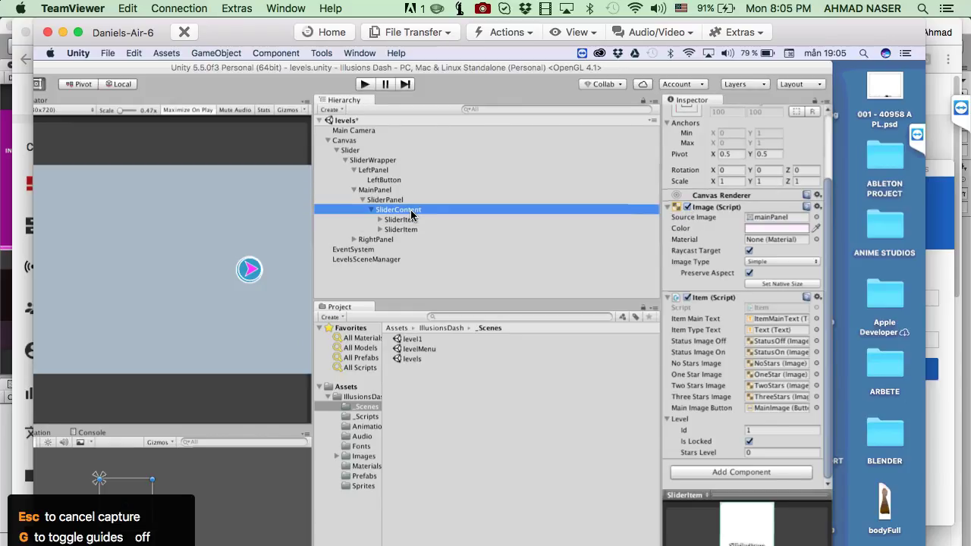
scroll(225, 466, up, 1)
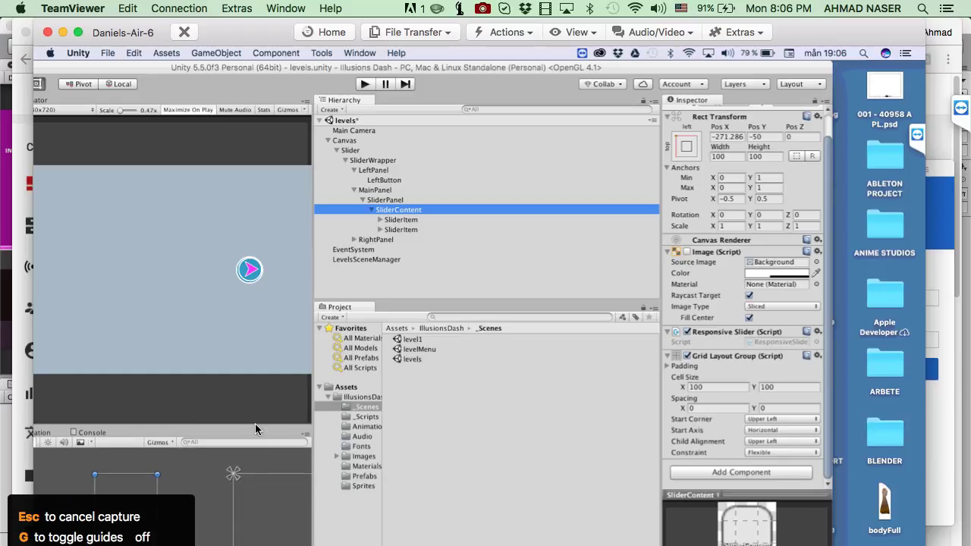
drag(184, 67, 275, 60)
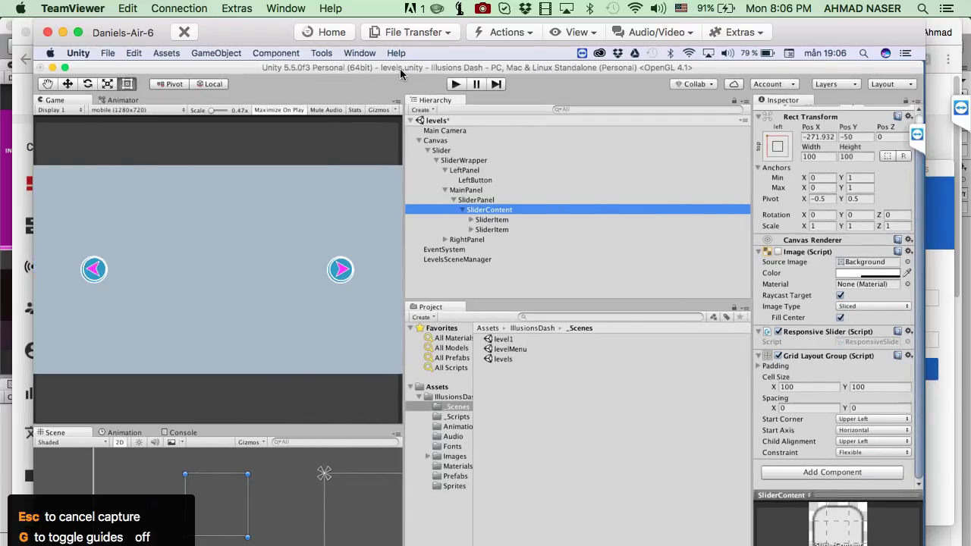
click(478, 202)
double_click(480, 205)
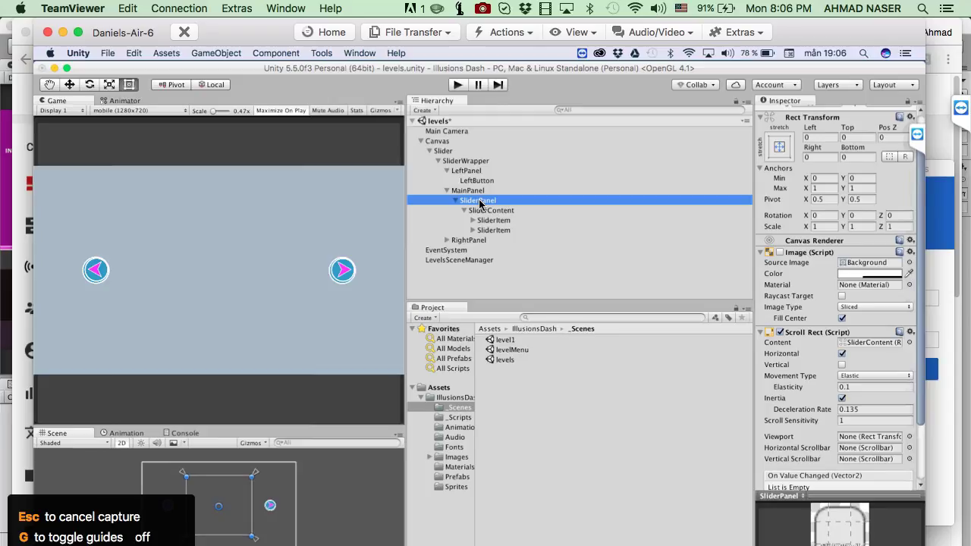
click(505, 213)
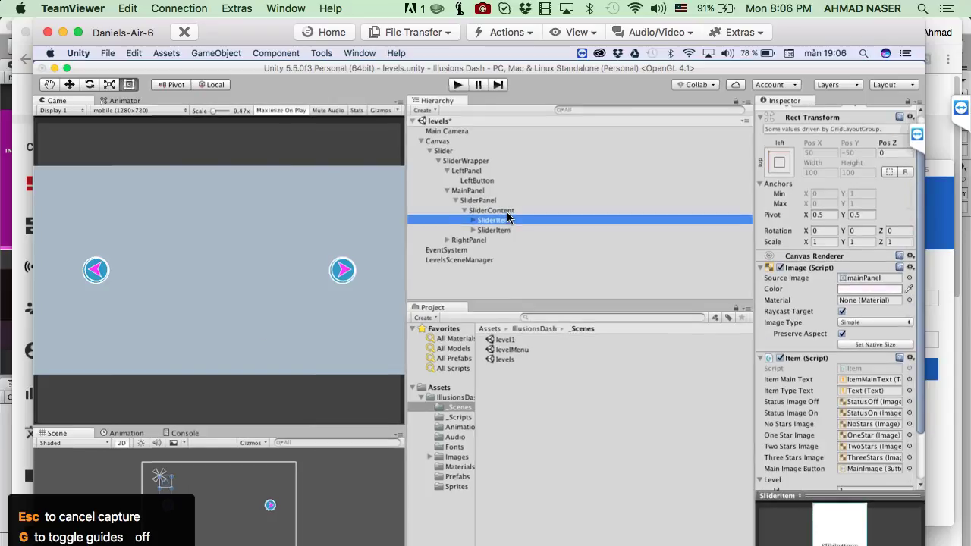
Step: Set SliderContent's anchors to stretch in both directions, including its position, so that it fills SliderPanel
double_click(505, 213)
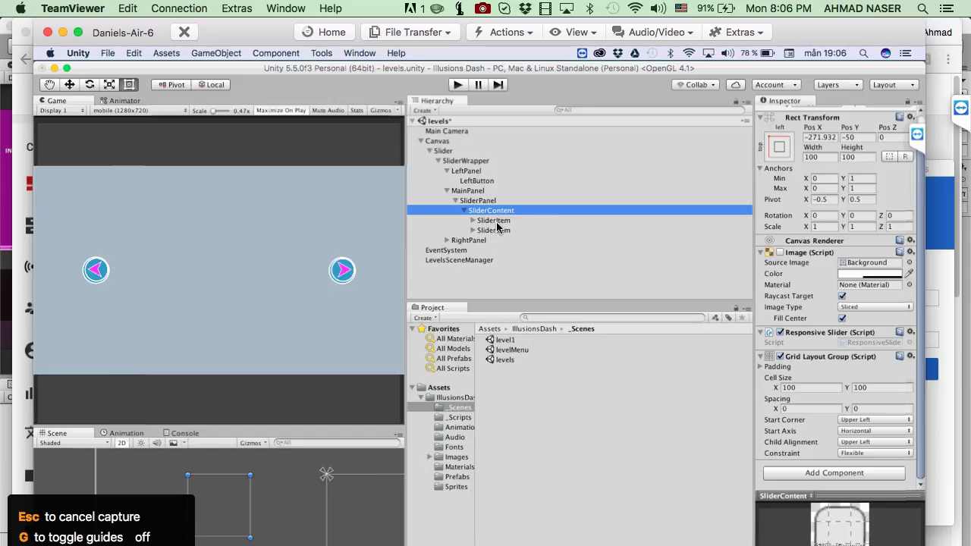
click(779, 149)
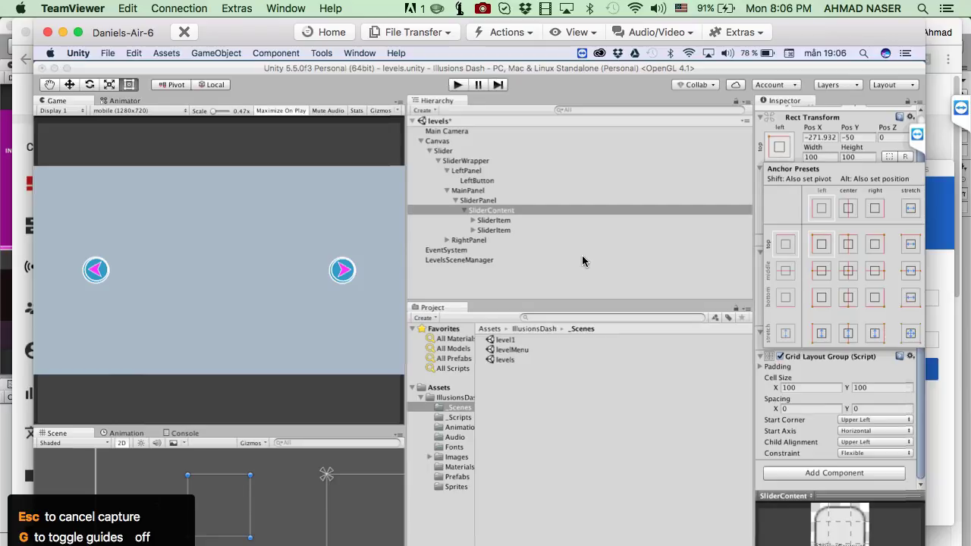
click(911, 334)
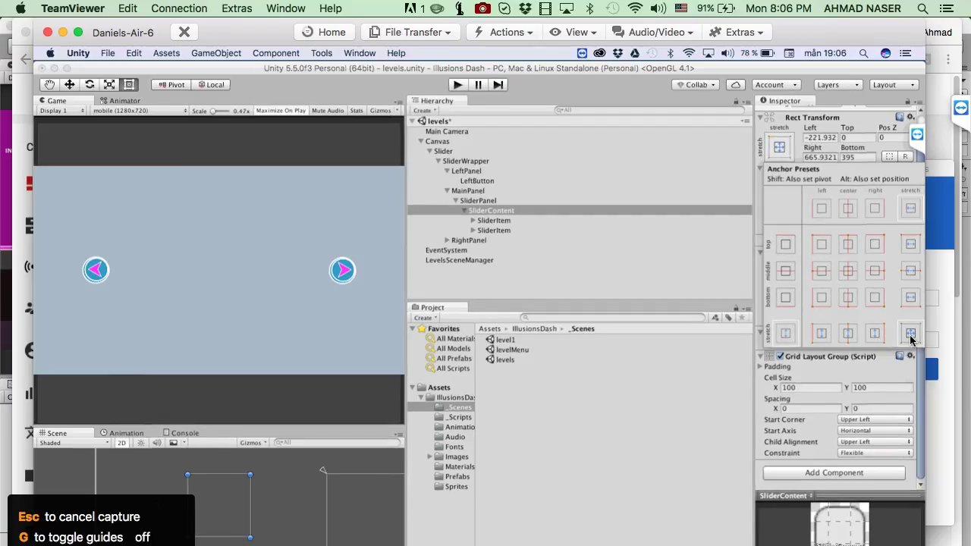
alt+click(910, 334)
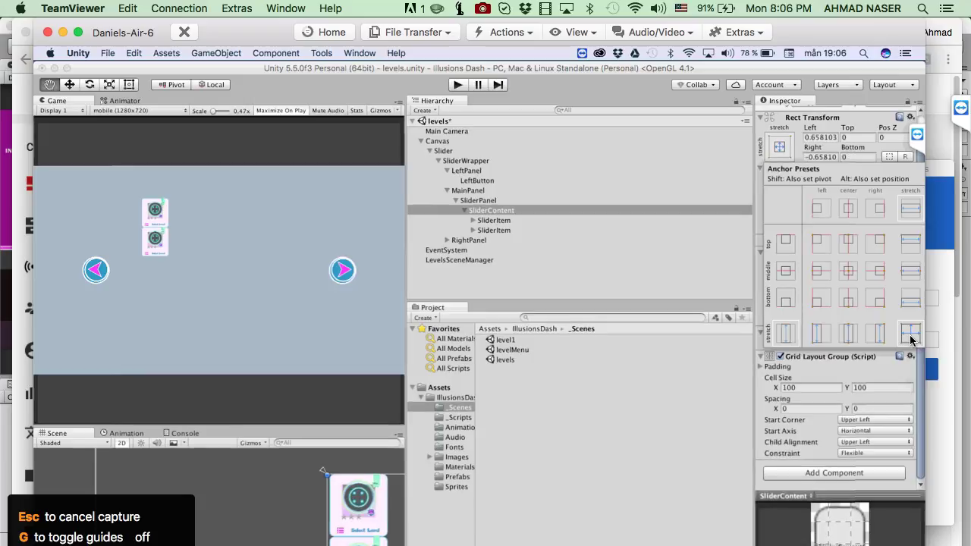
Step: Compare the two SliderItem objects under SliderContent and delete the first one
click(495, 212)
click(493, 220)
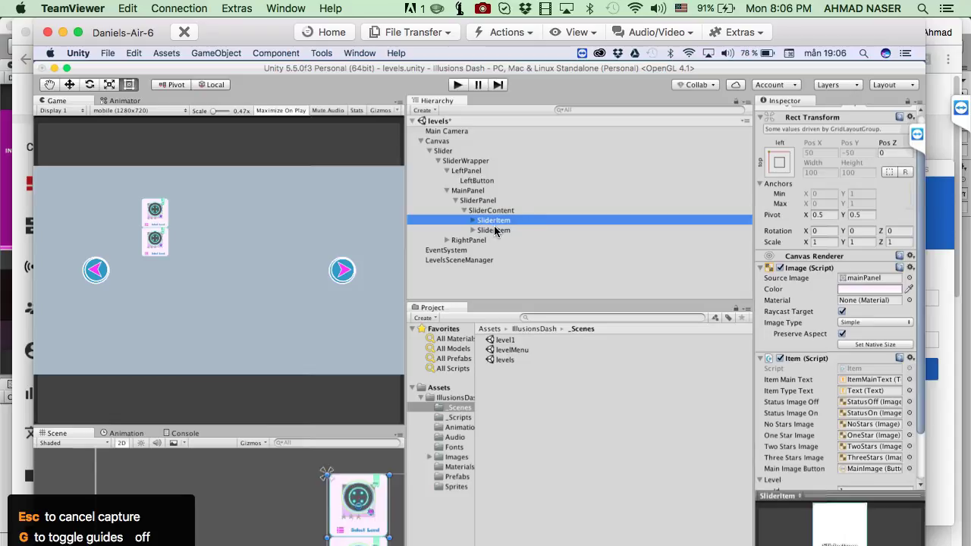
click(497, 228)
click(499, 222)
click(501, 230)
click(497, 224)
right_click(497, 225)
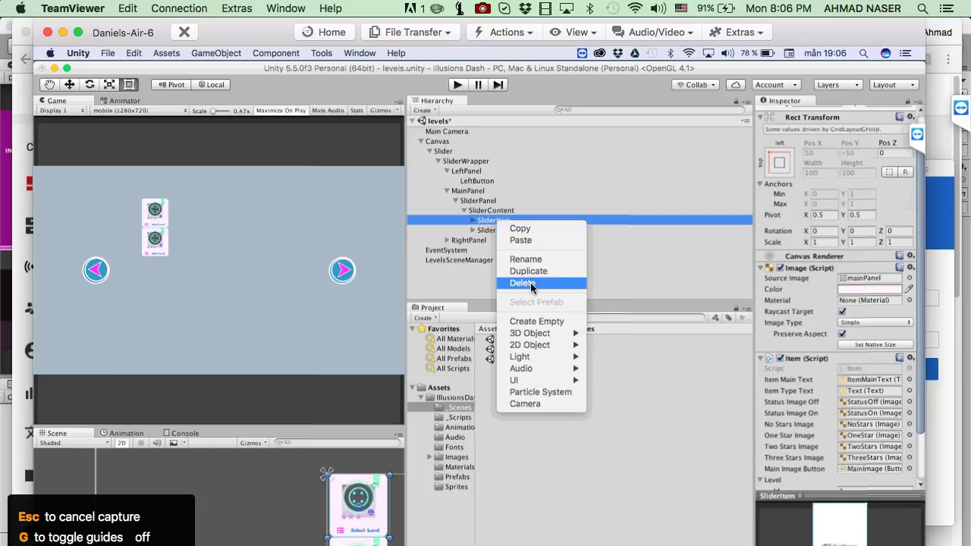
click(531, 283)
Step: Try to resize the remaining SliderItem by its corner in the Scene view, and clear the selection
click(499, 220)
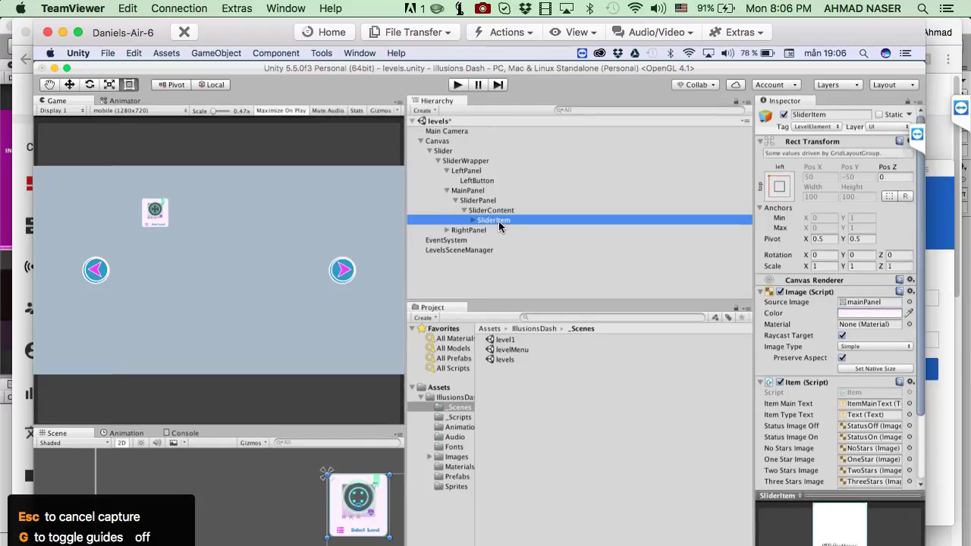
key(f)
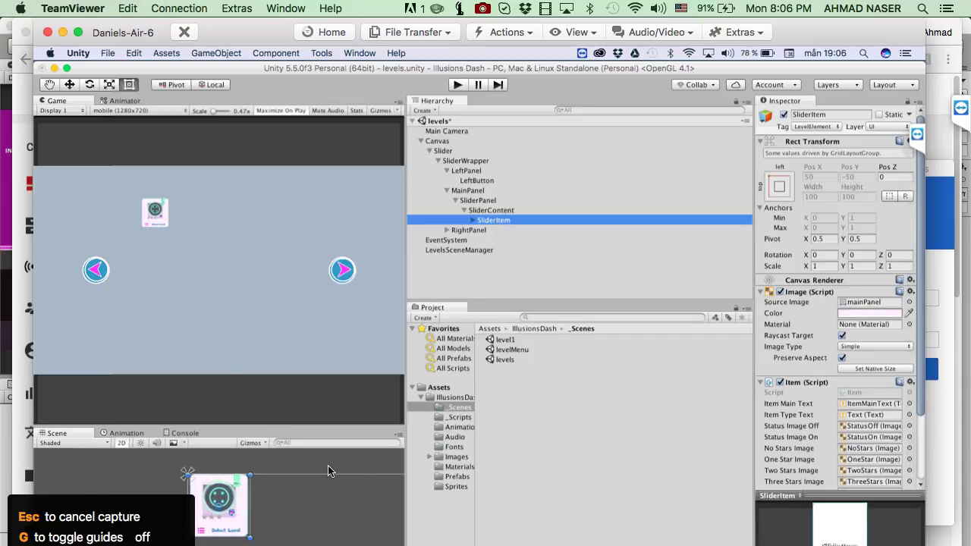
scroll(277, 493, down, 5)
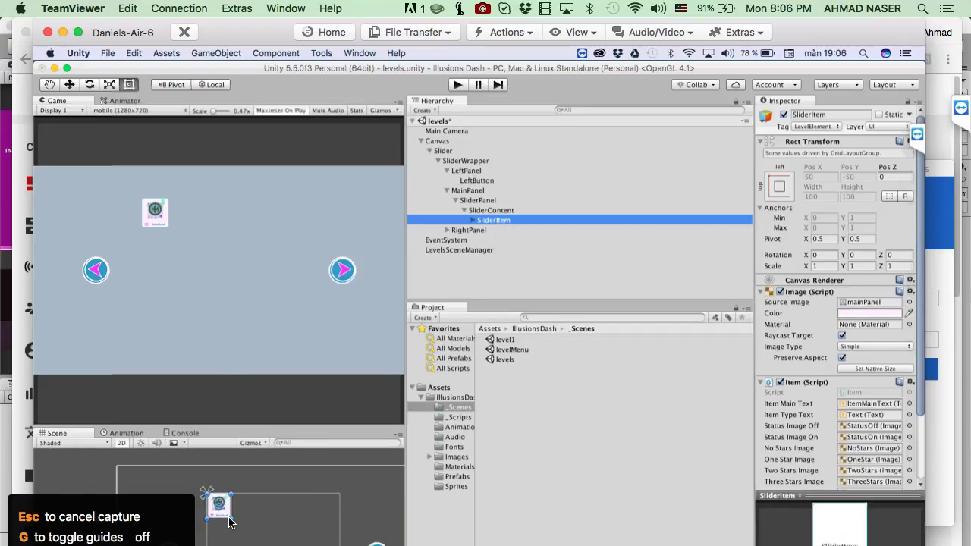
click(248, 539)
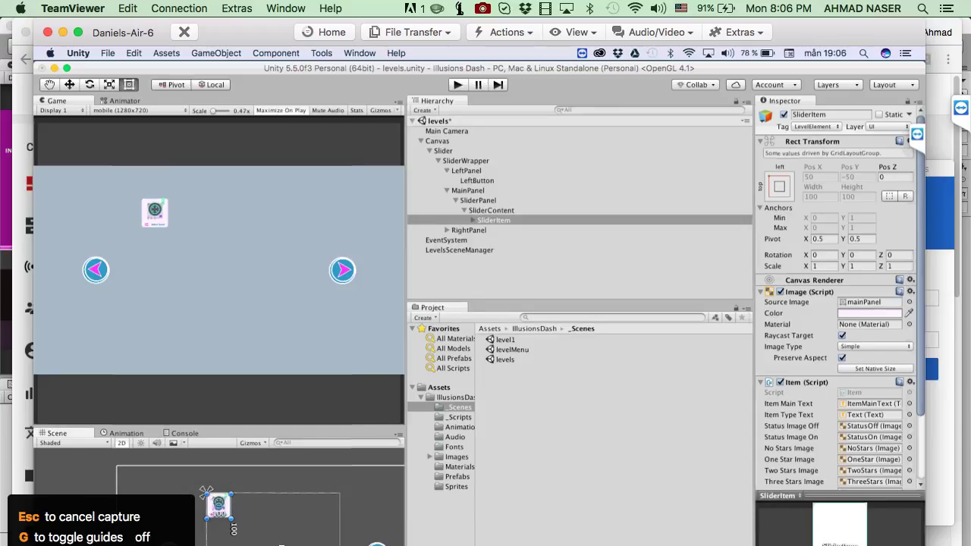
click(237, 525)
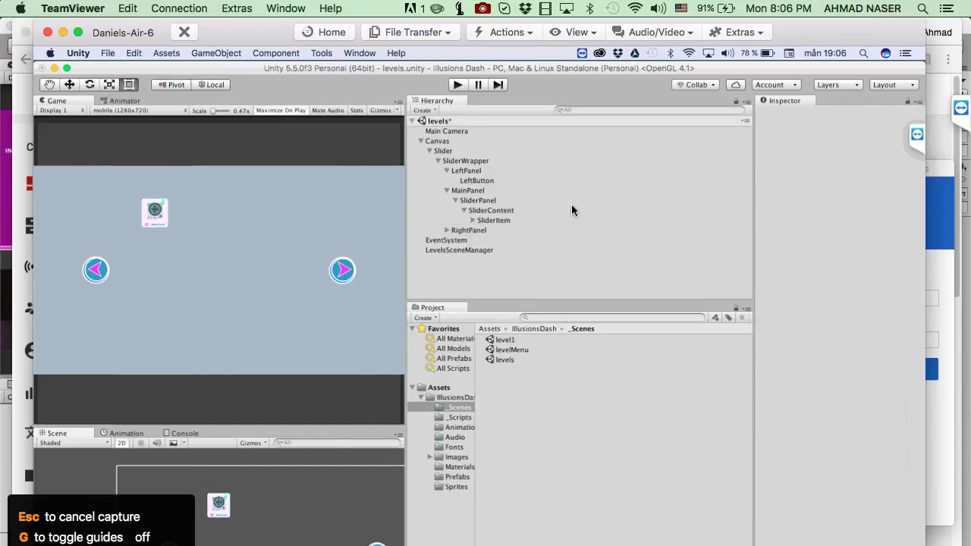
Step: Set the cell size of SliderContent's Grid Layout Group to 800 by 700
click(485, 221)
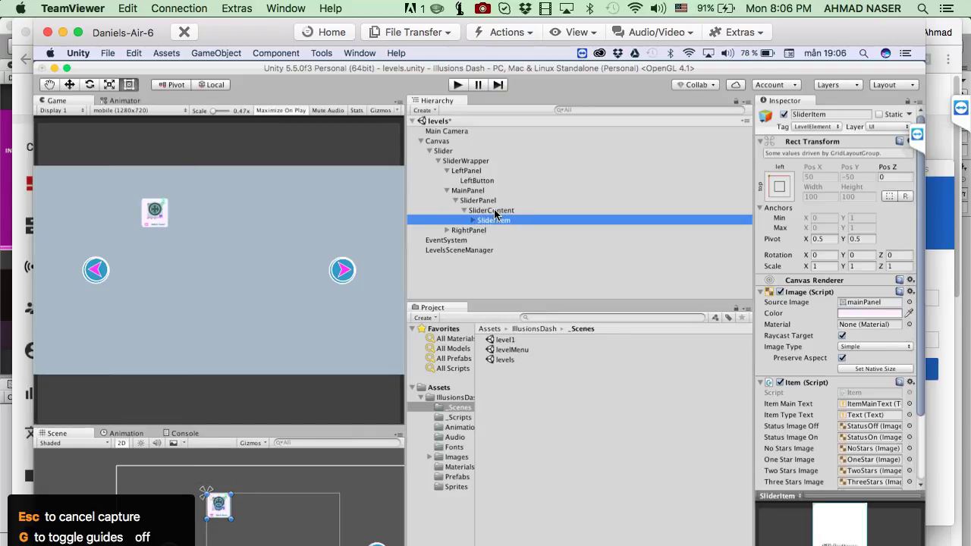
click(494, 212)
scroll(864, 412, down, 1)
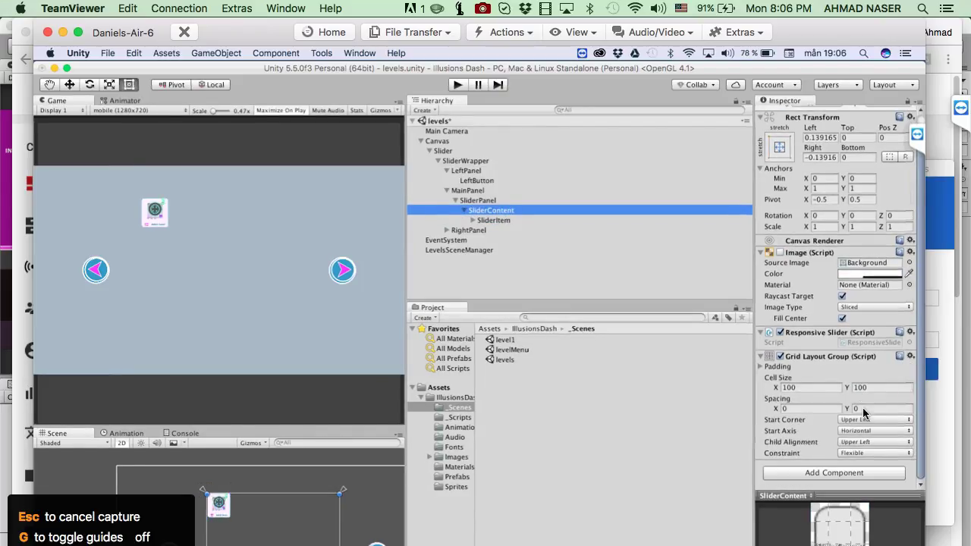
click(822, 387)
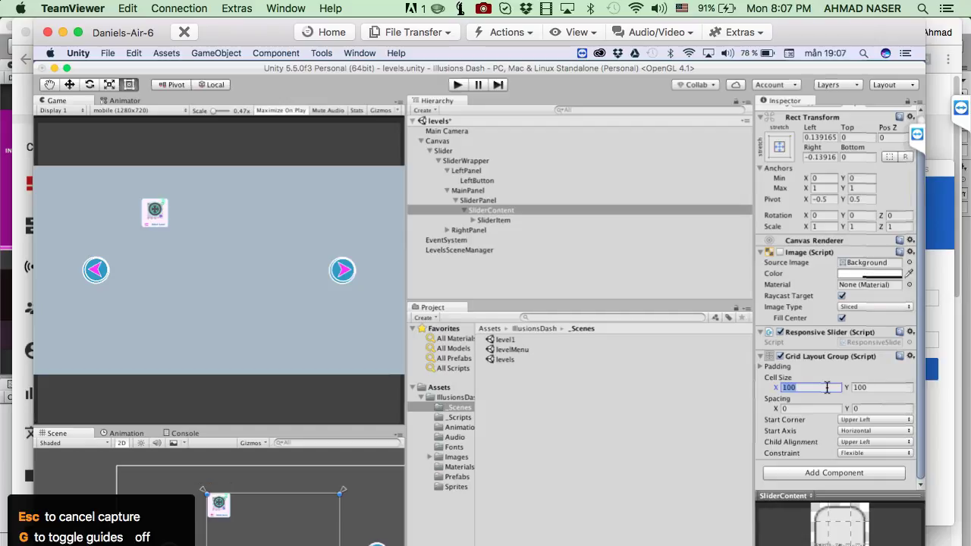
text(800)
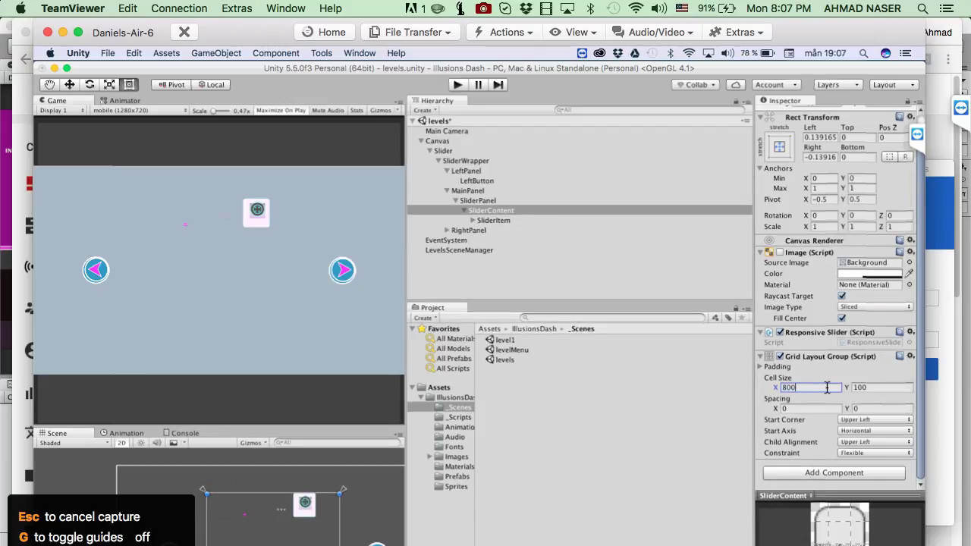
key(Tab)
text(700)
key(Return)
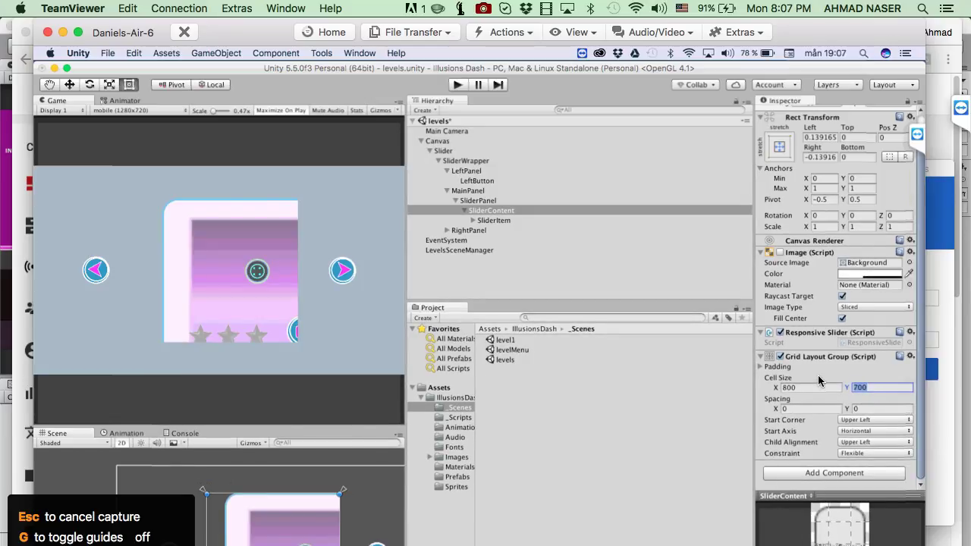
Step: Set the grid's cell size to 400 by 400
text(400)
click(810, 387)
text(400)
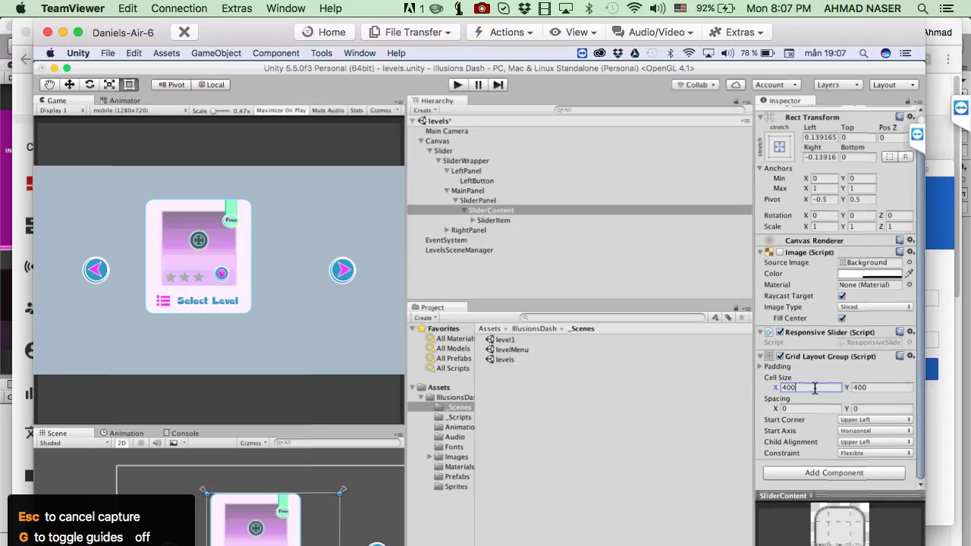
Step: Try the Vertical start axis for SliderContent's grid and return it to Horizontal
click(861, 431)
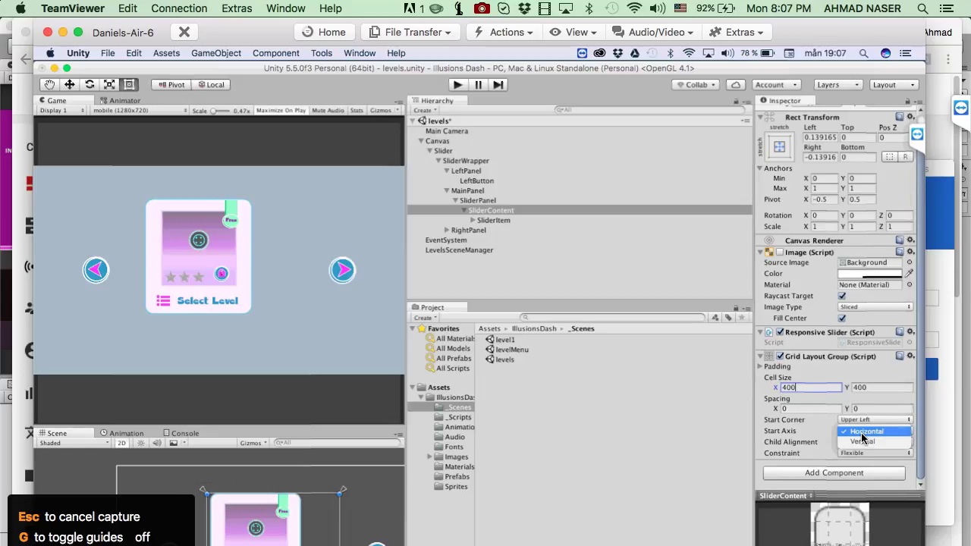
click(863, 433)
click(864, 434)
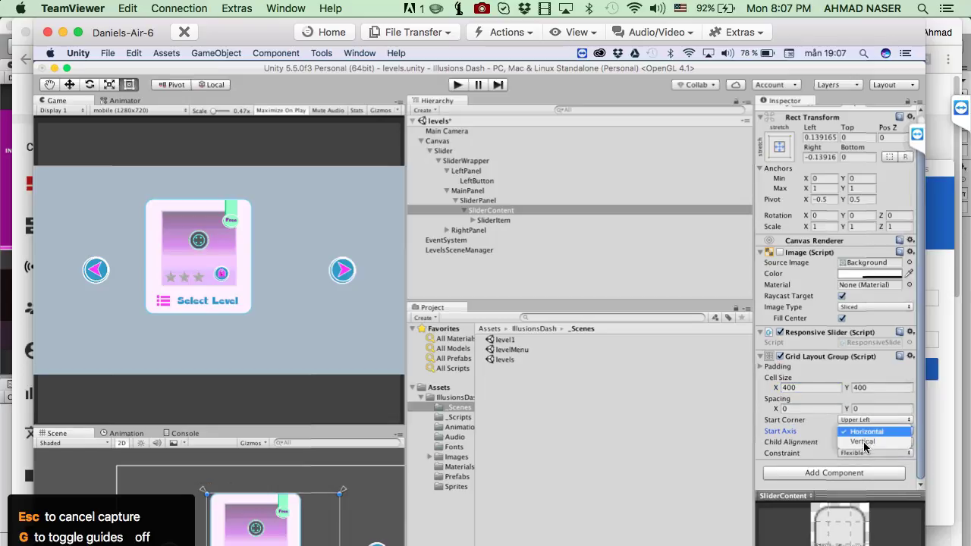
click(863, 442)
click(862, 432)
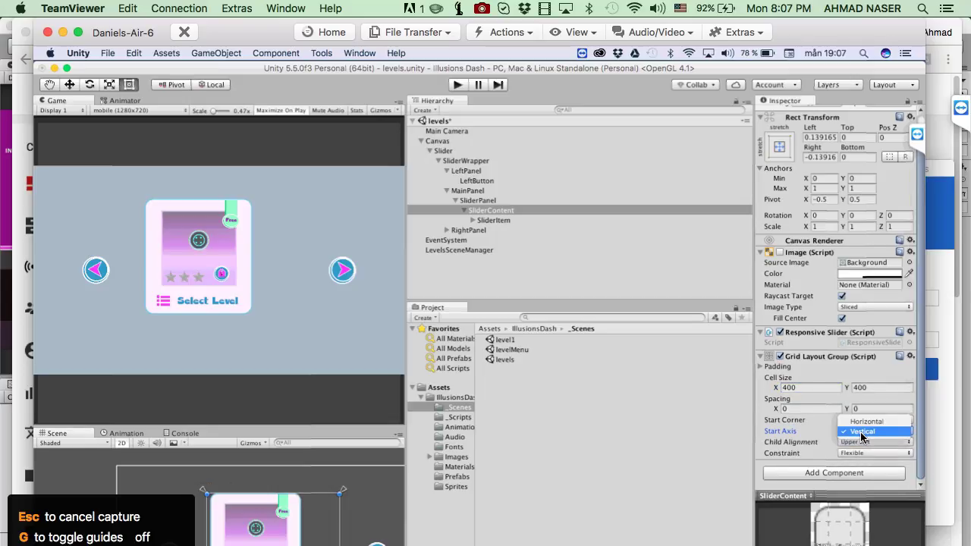
click(865, 422)
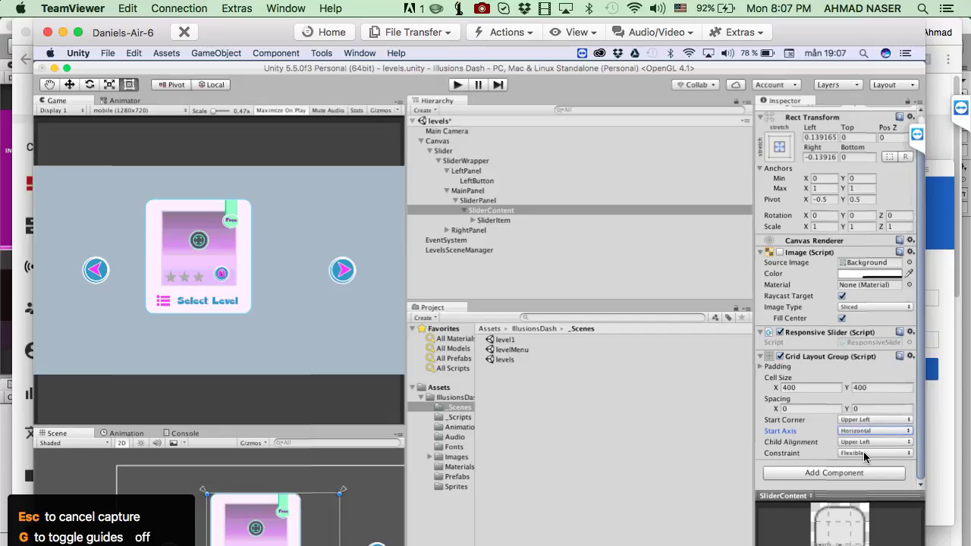
Step: Examine the Constraint and Child Alignment options of SliderContent's Grid Layout Group
click(865, 454)
click(866, 454)
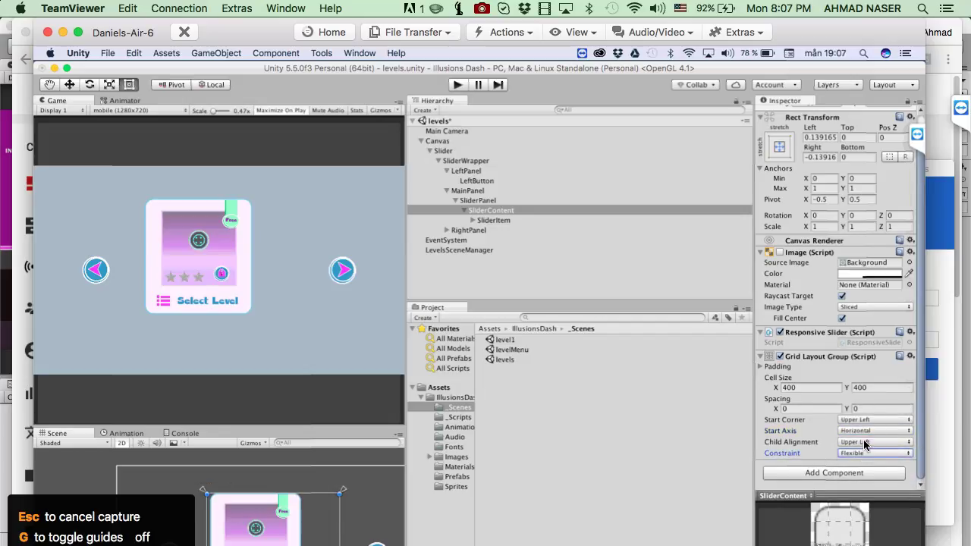
click(865, 442)
click(865, 442)
click(865, 443)
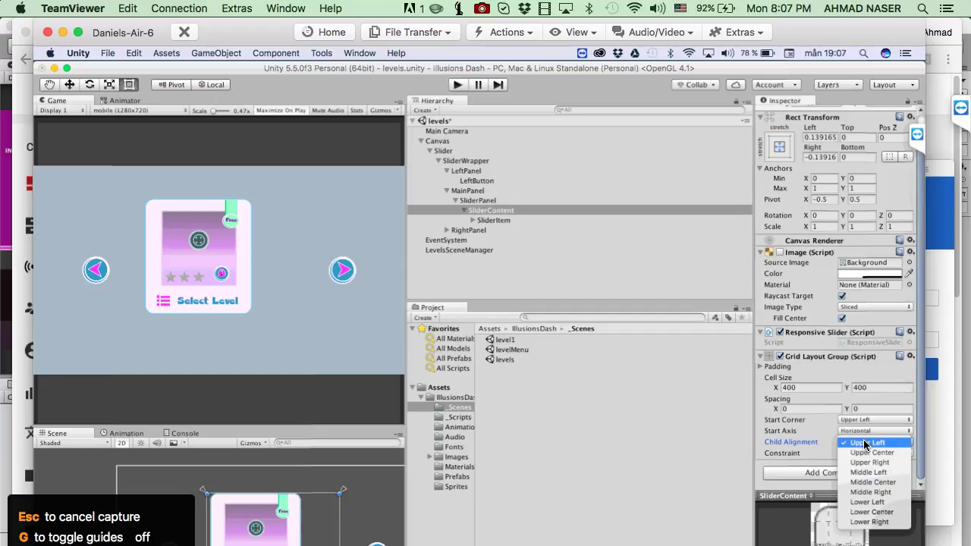
click(865, 443)
click(865, 442)
click(863, 443)
Step: Switch horizontal scrolling off and back on in SliderPanel's Scroll Rect
click(495, 200)
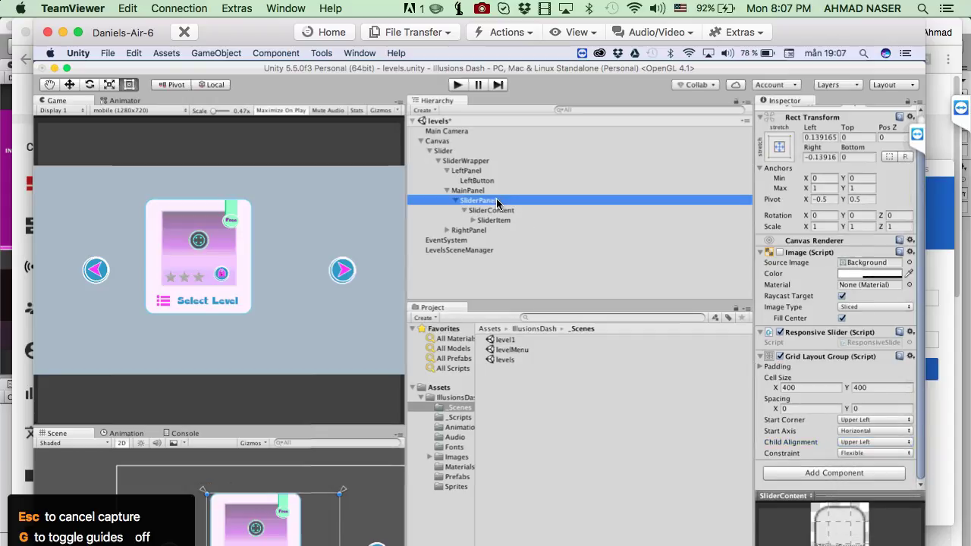
scroll(868, 394, down, 3)
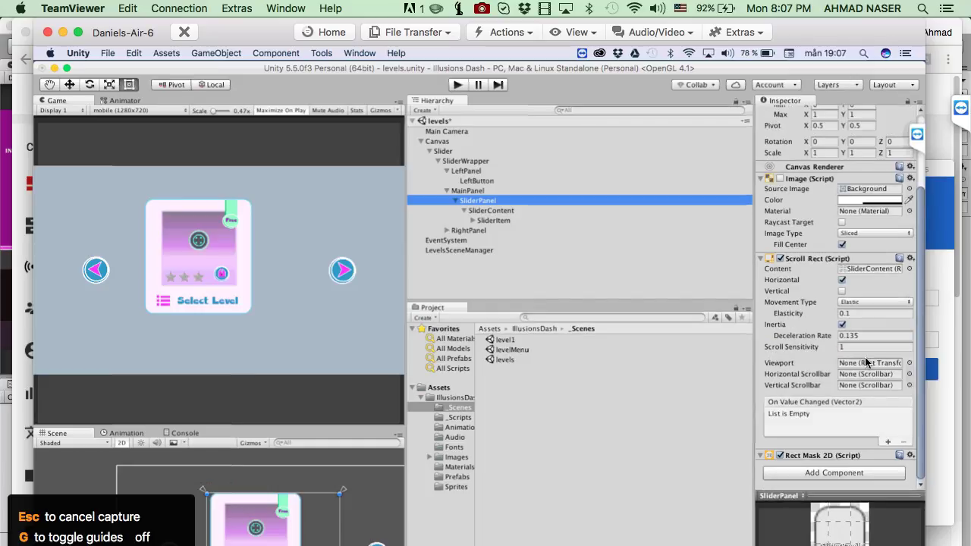
click(841, 280)
click(841, 280)
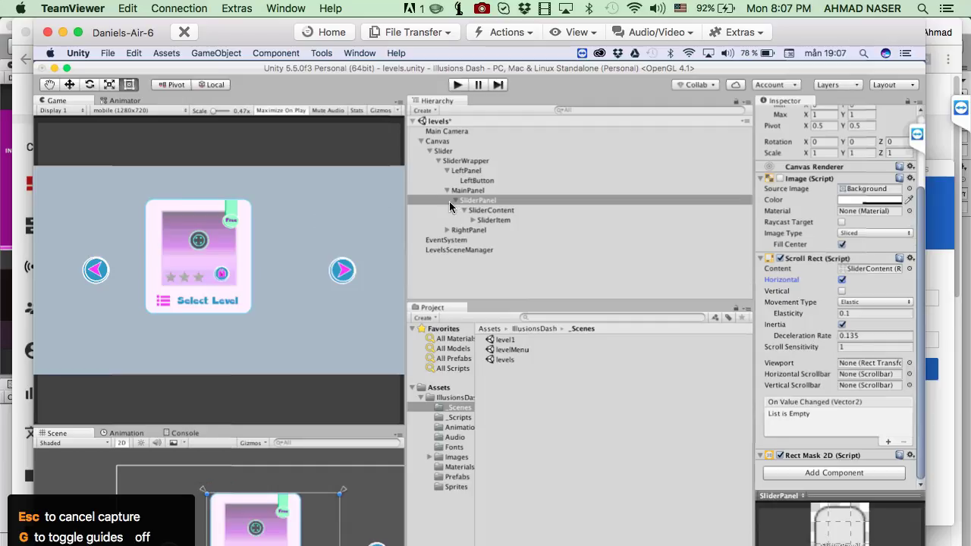
Step: Duplicate SliderItem inside SliderContent
click(486, 211)
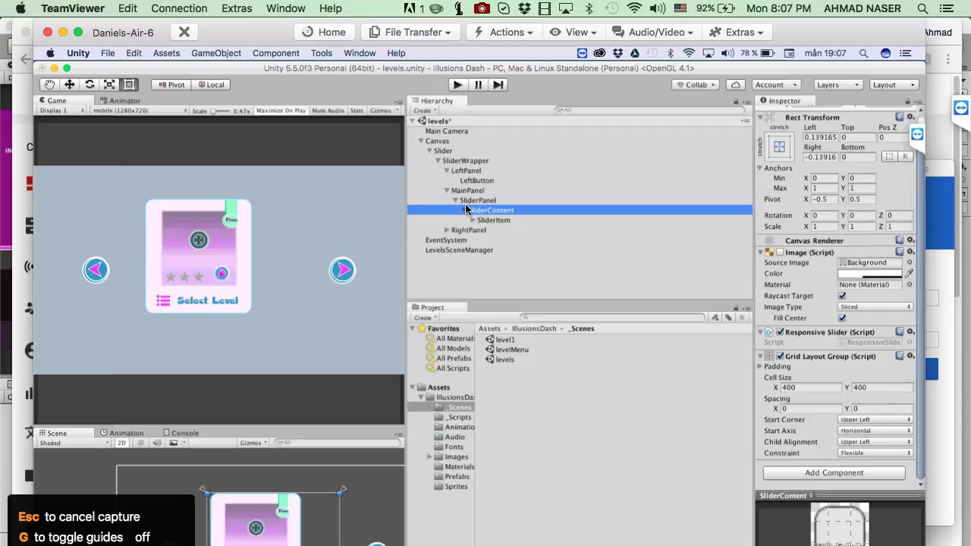
right_click(489, 221)
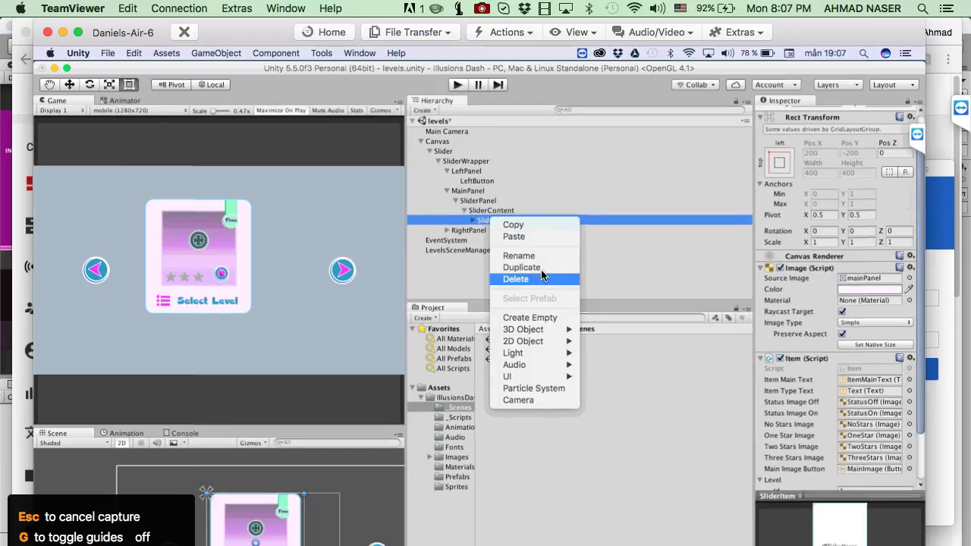
click(541, 270)
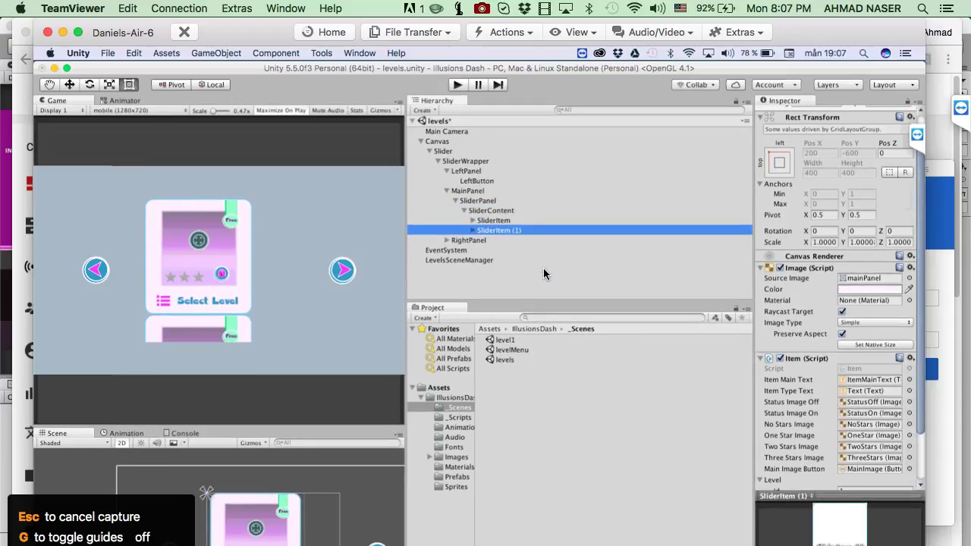
Step: Compare how SliderItem and its duplicate are placed within SliderContent, and review SliderItem's component settings
click(498, 223)
click(501, 231)
click(504, 221)
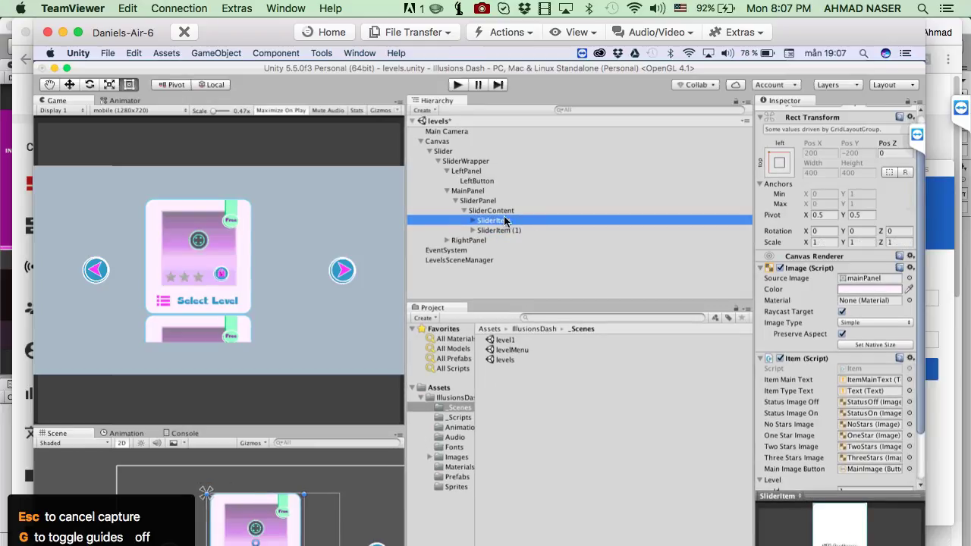
click(494, 212)
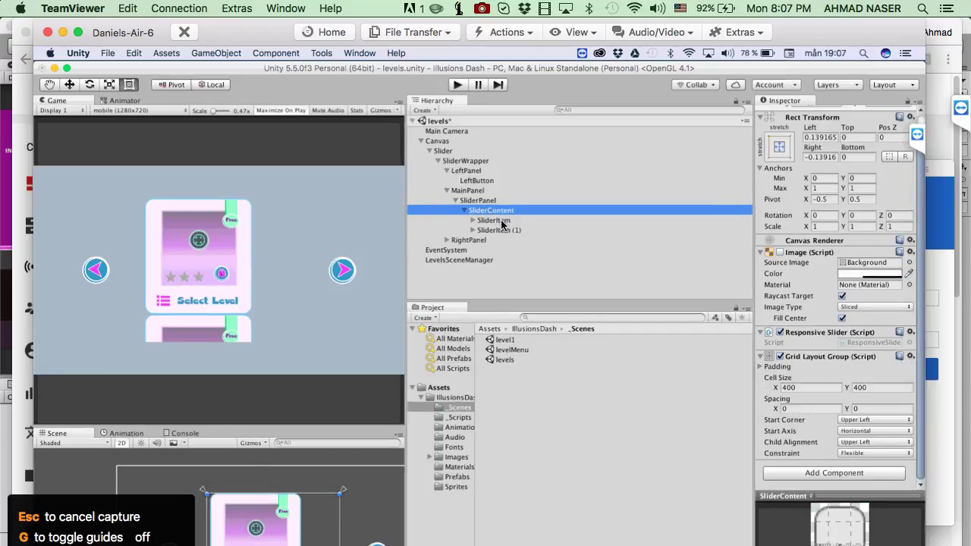
click(501, 221)
scroll(258, 510, down, 3)
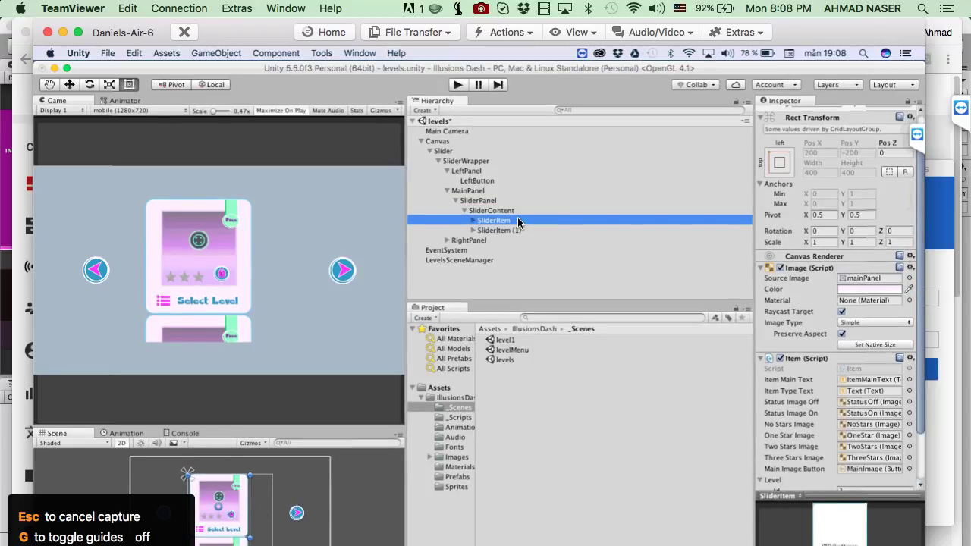
click(498, 228)
click(503, 236)
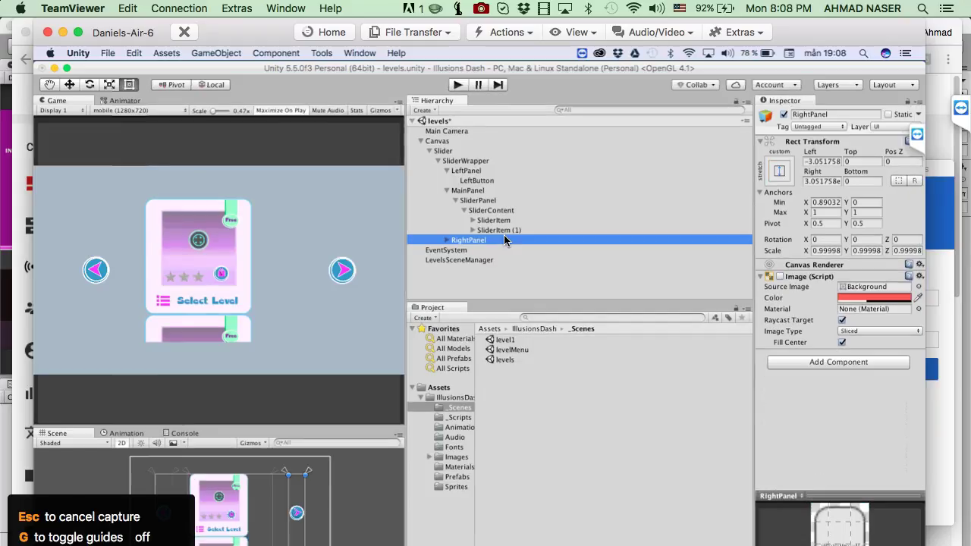
key(Return)
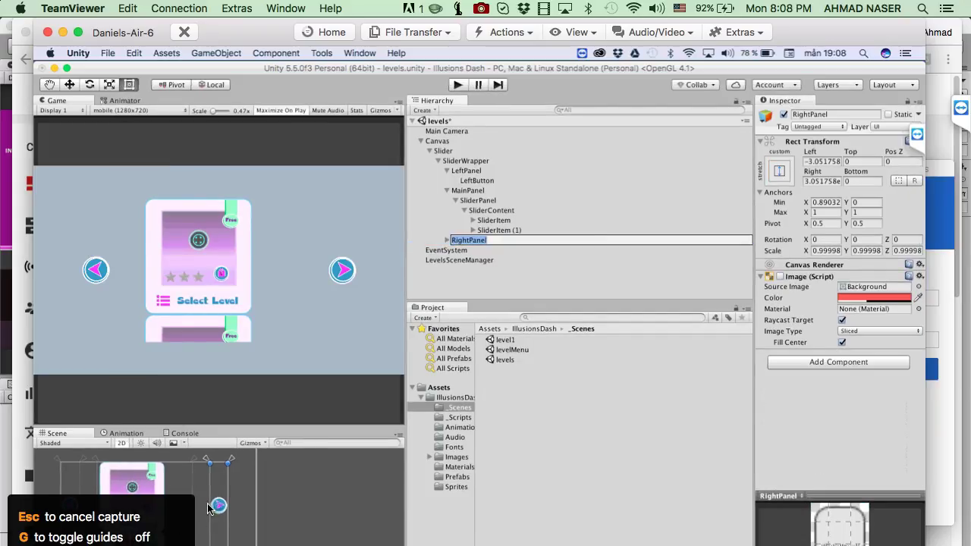
click(496, 220)
double_click(497, 220)
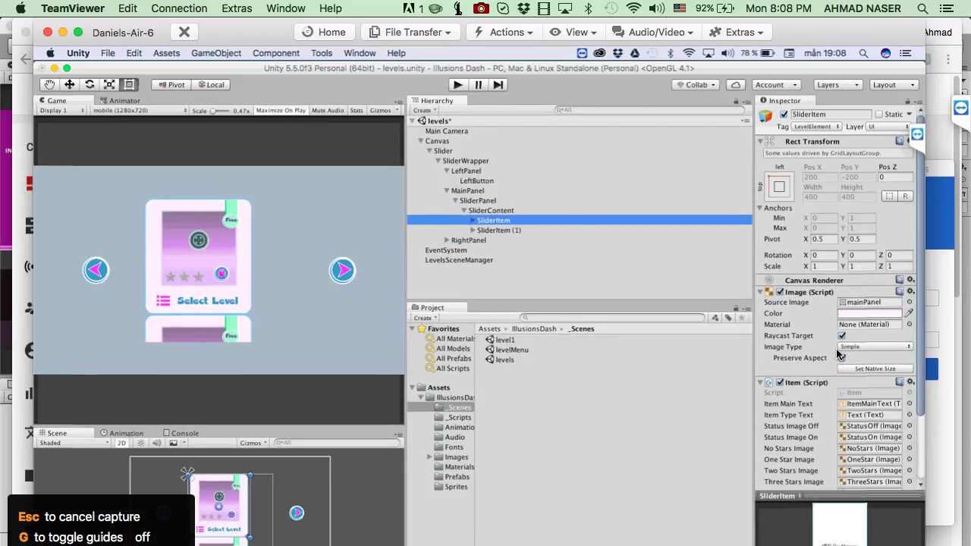
scroll(850, 357, down, 2)
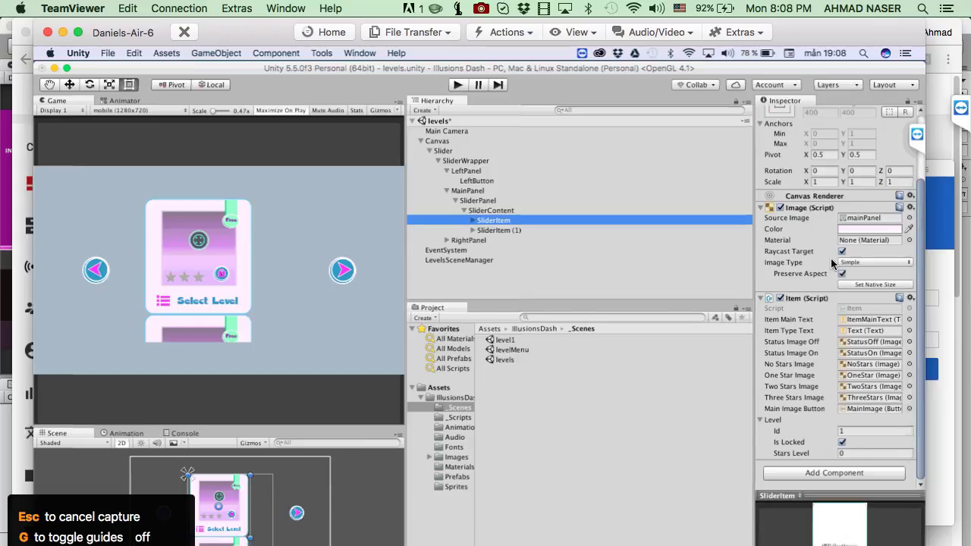
Step: Expand the padding settings of SliderContent's Grid Layout Group and review its layout options
click(494, 212)
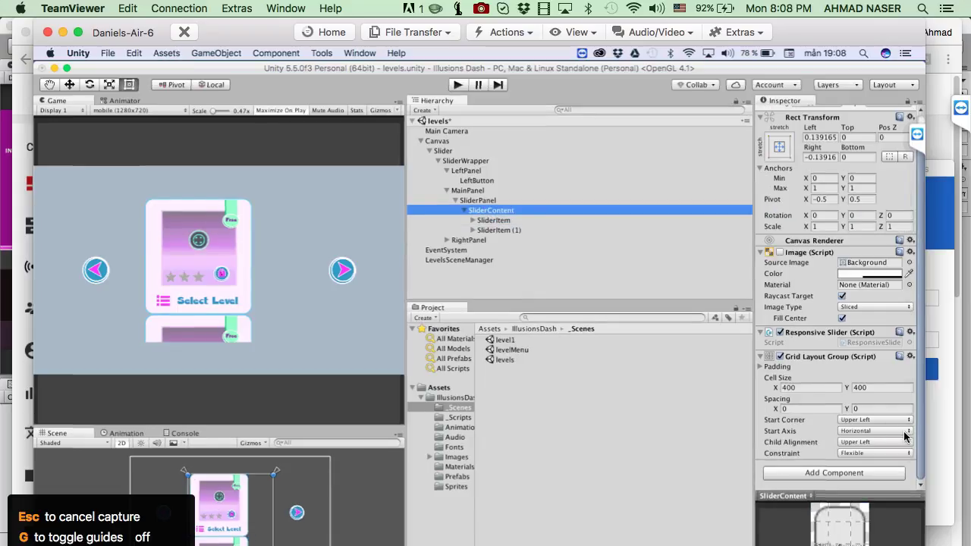
click(761, 368)
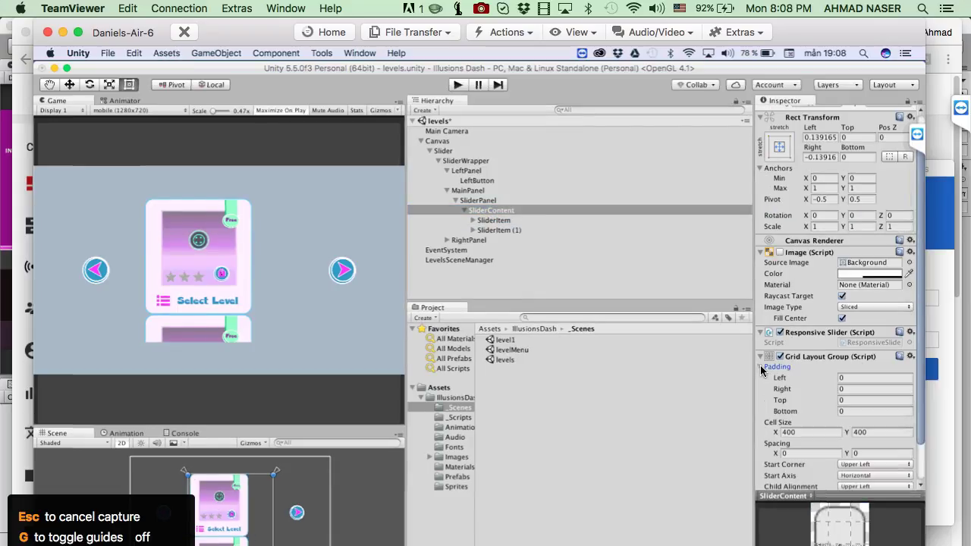
scroll(789, 379, down, 2)
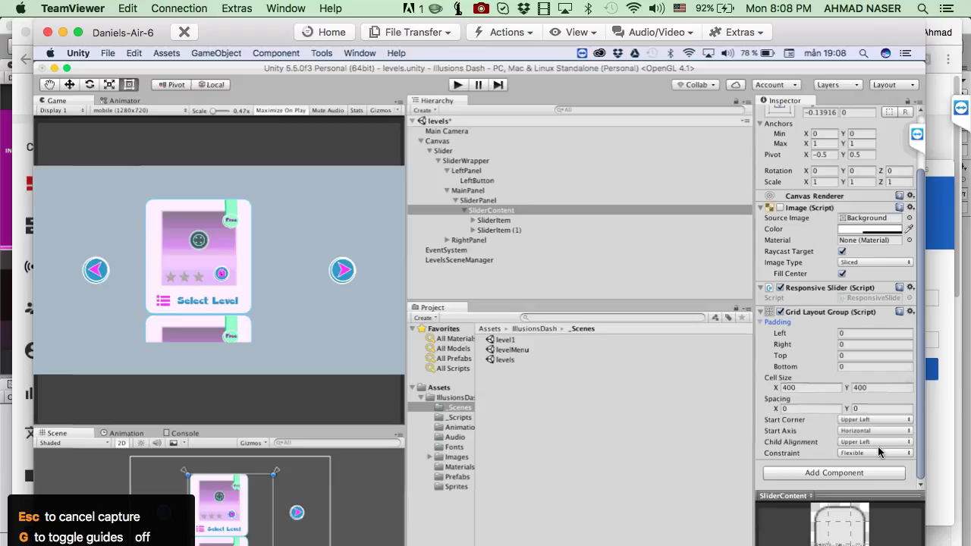
Step: Try vertical instead of horizontal scrolling in SliderPanel's Scroll Rect, undo it, and toggle the component off and on
click(480, 201)
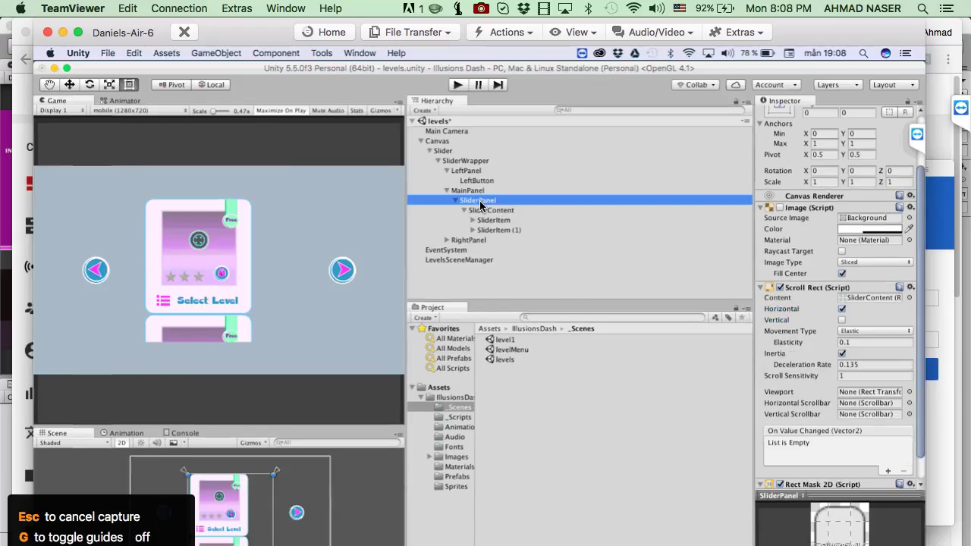
scroll(782, 254, down, 2)
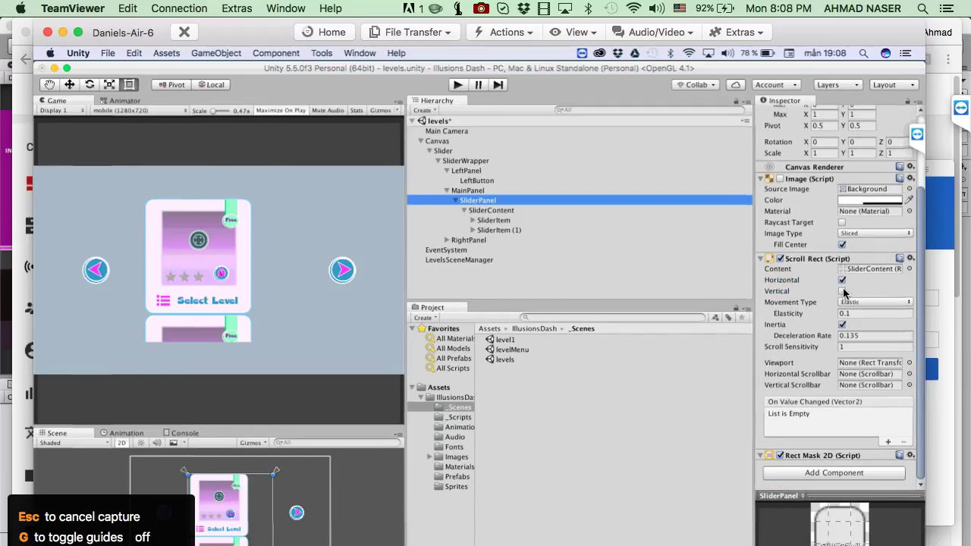
click(842, 281)
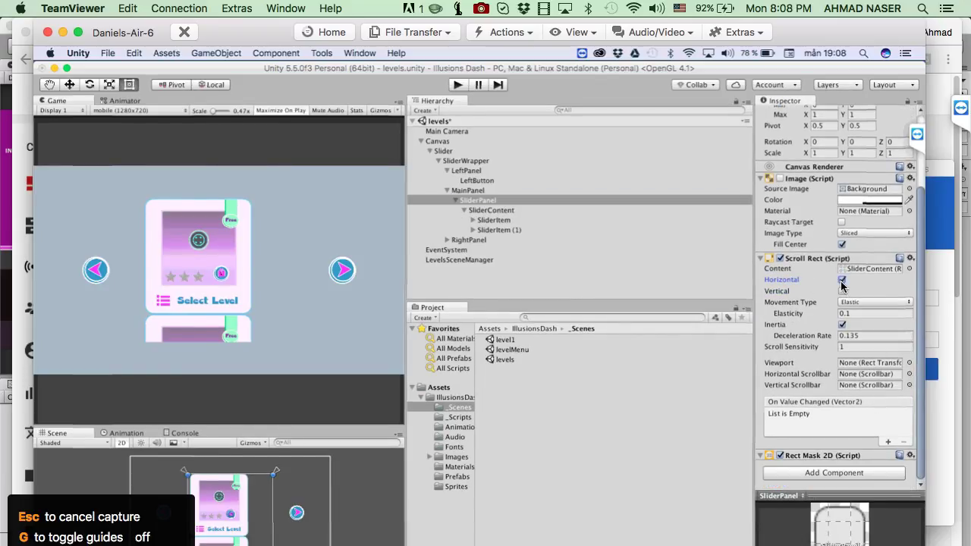
click(842, 291)
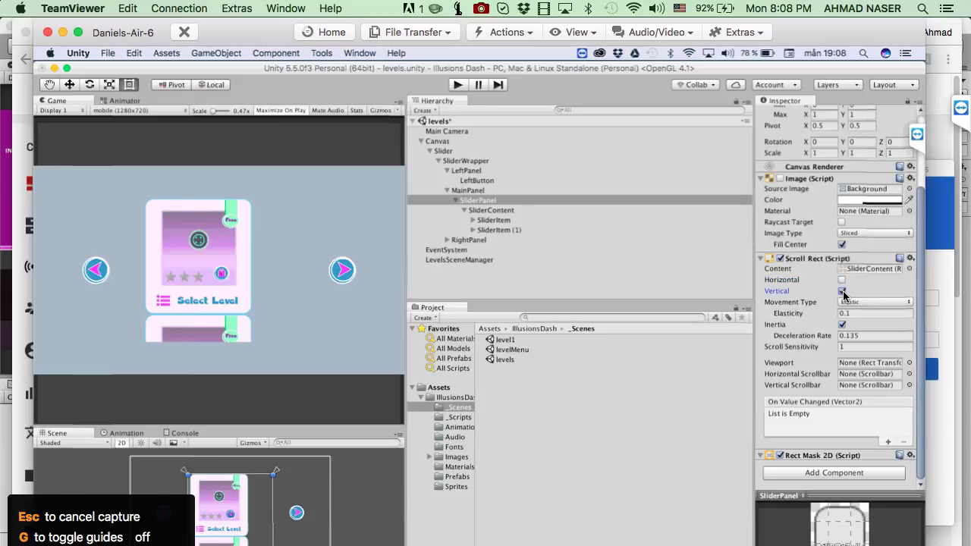
key(super+z)
click(780, 259)
click(781, 259)
Step: Set the left padding of SliderContent's Grid Layout Group to 100
click(494, 211)
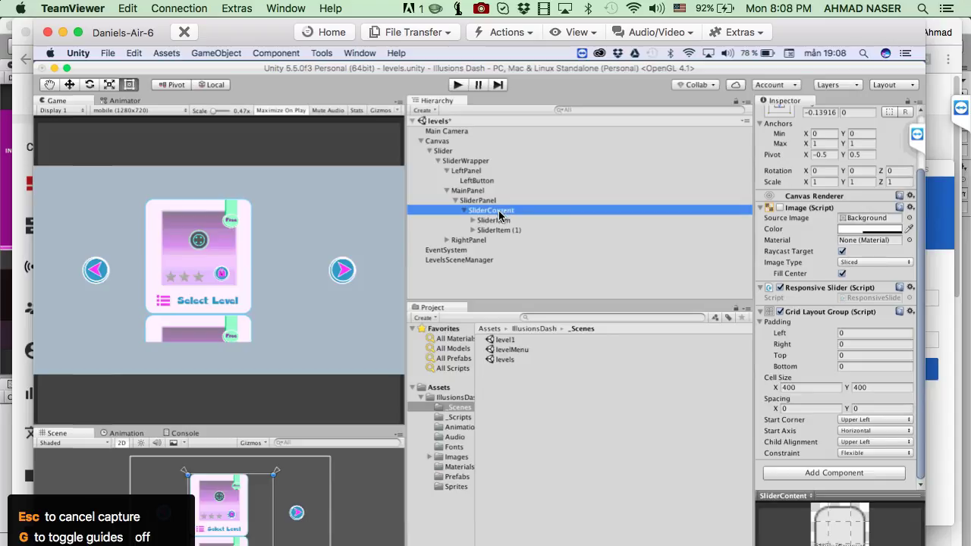
click(860, 335)
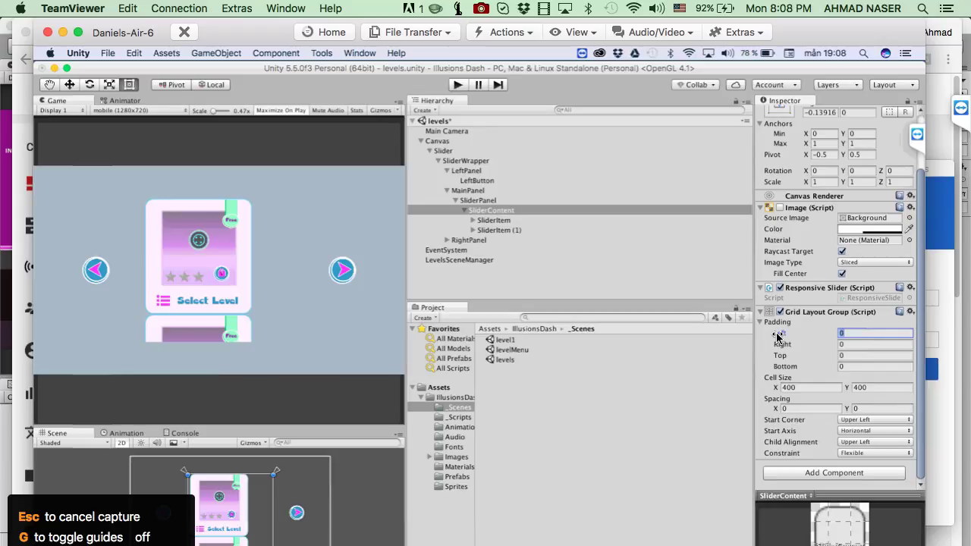
text(100)
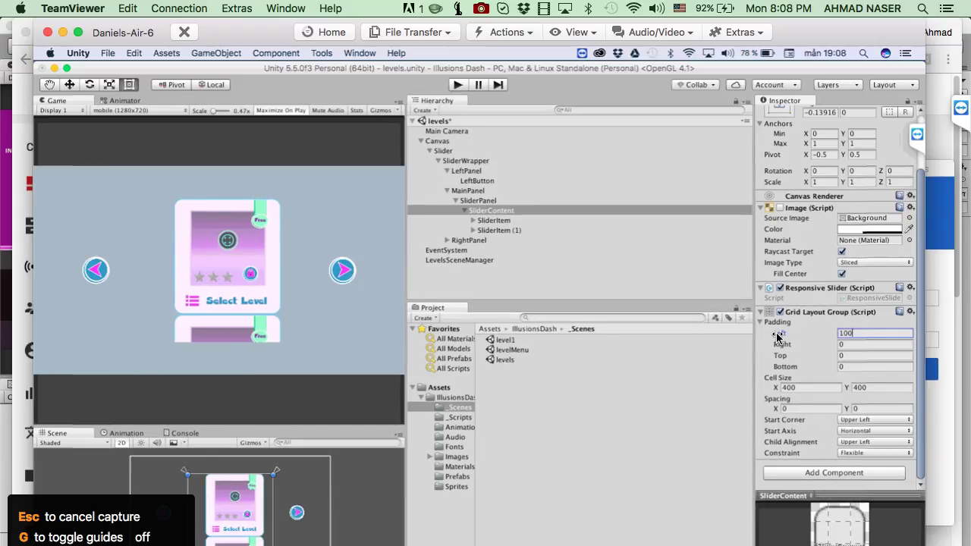
Step: Try a bottom padding of 500 in SliderContent's Grid Layout Group and reset it to 0
click(857, 352)
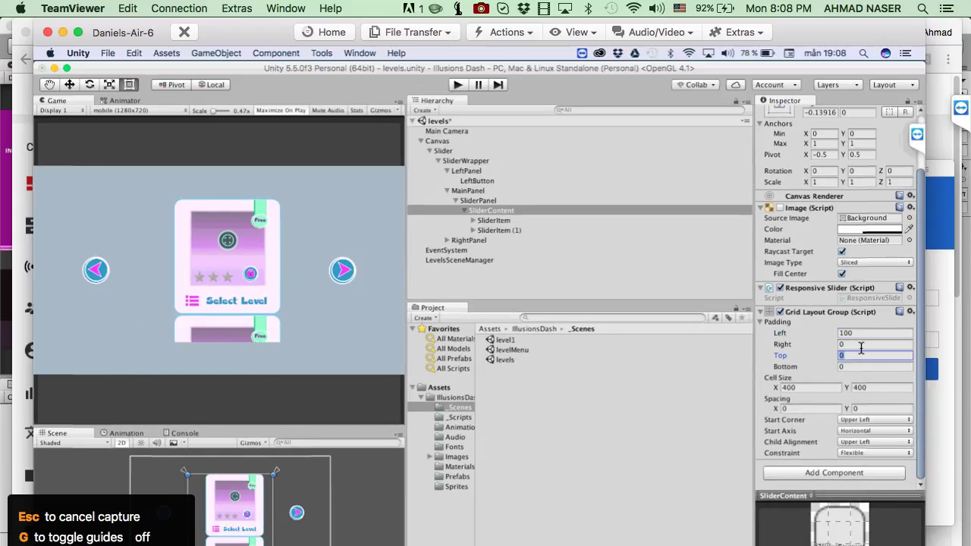
click(859, 366)
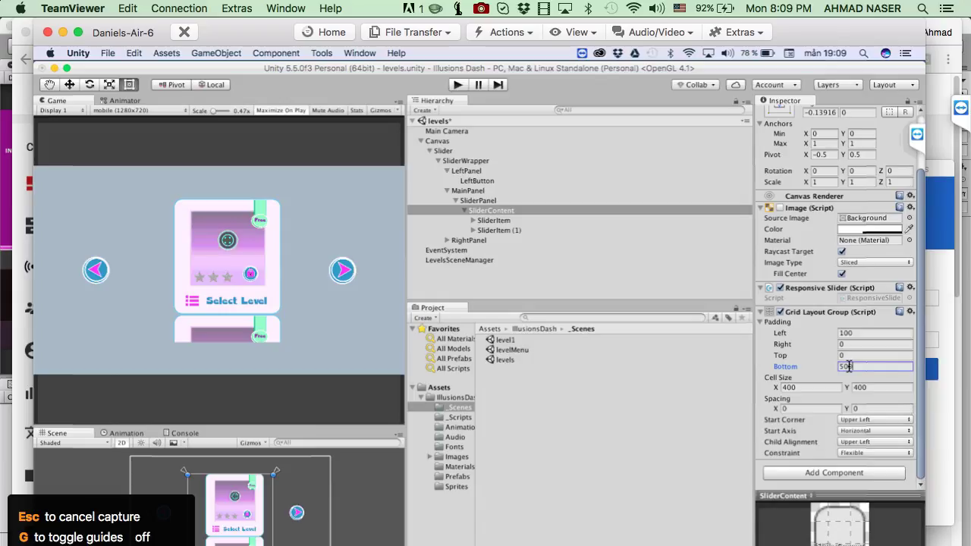
click(860, 356)
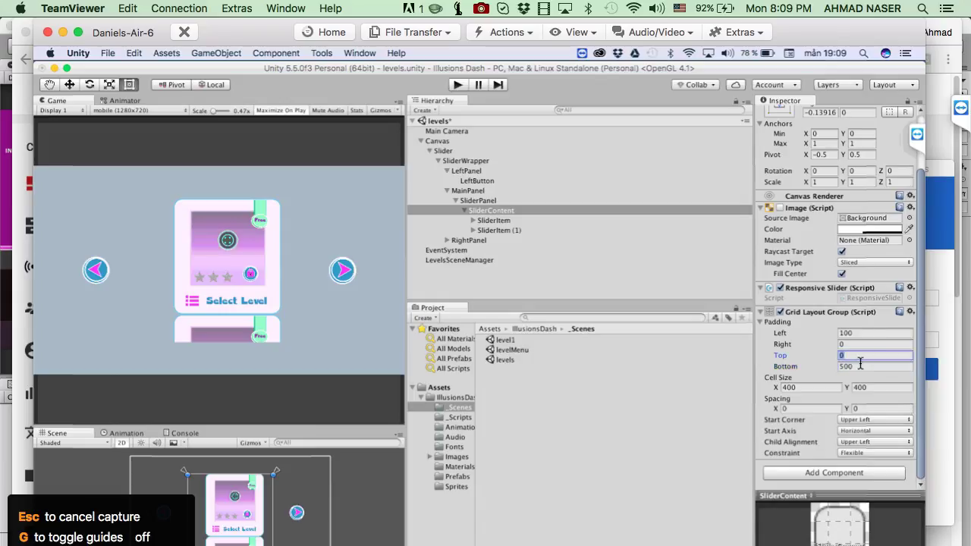
click(861, 367)
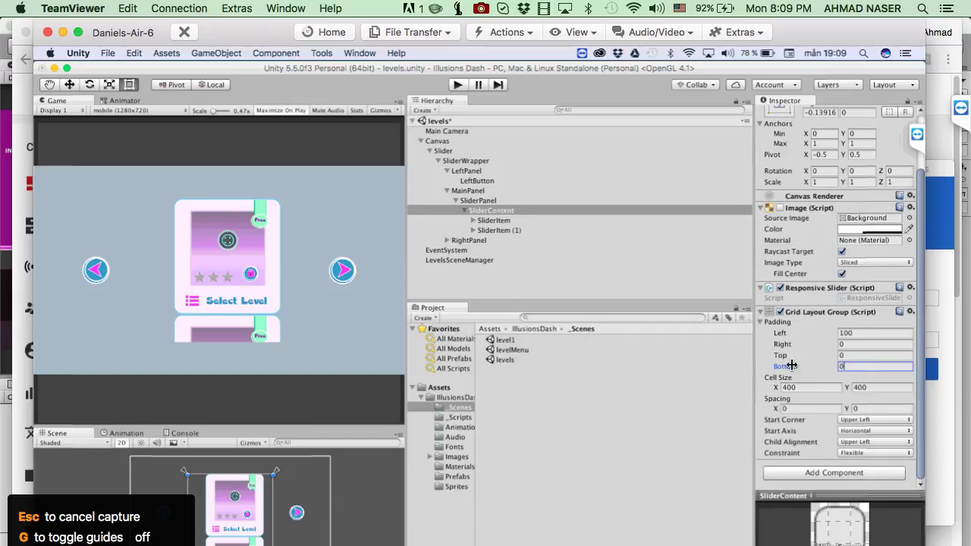
Step: Review the spacing, start corner and child alignment options of SliderContent's Grid Layout Group, and check SliderItem (1)'s placement settings
click(788, 410)
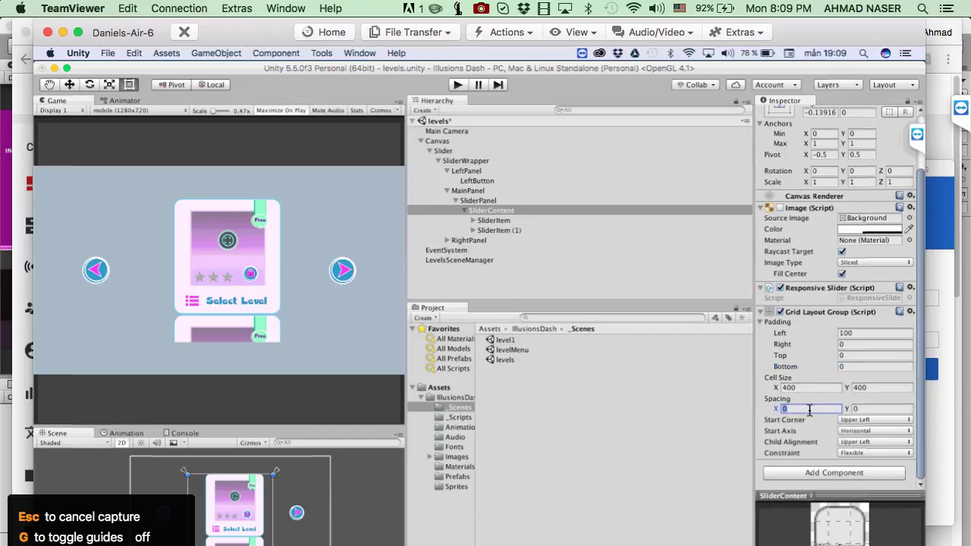
click(871, 419)
click(871, 421)
click(871, 441)
click(871, 442)
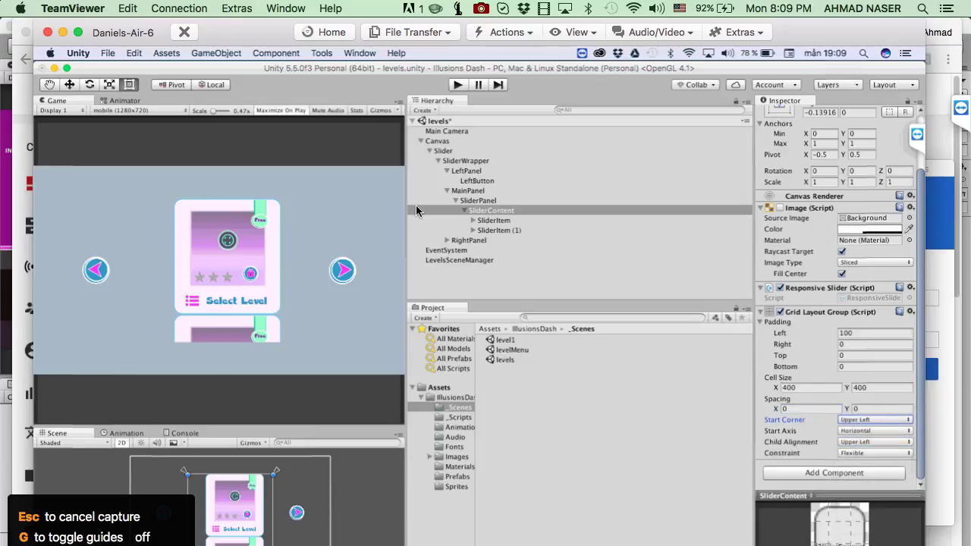
click(516, 229)
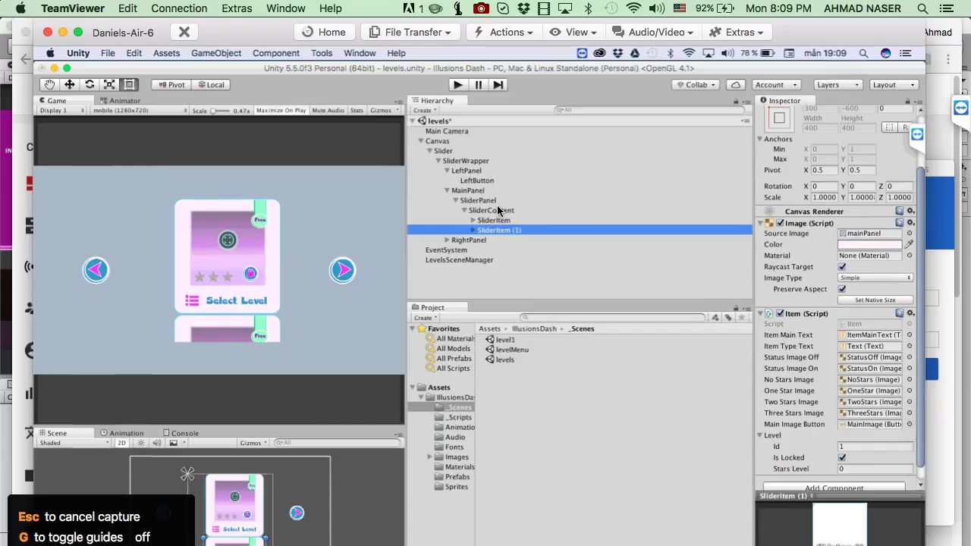
click(499, 211)
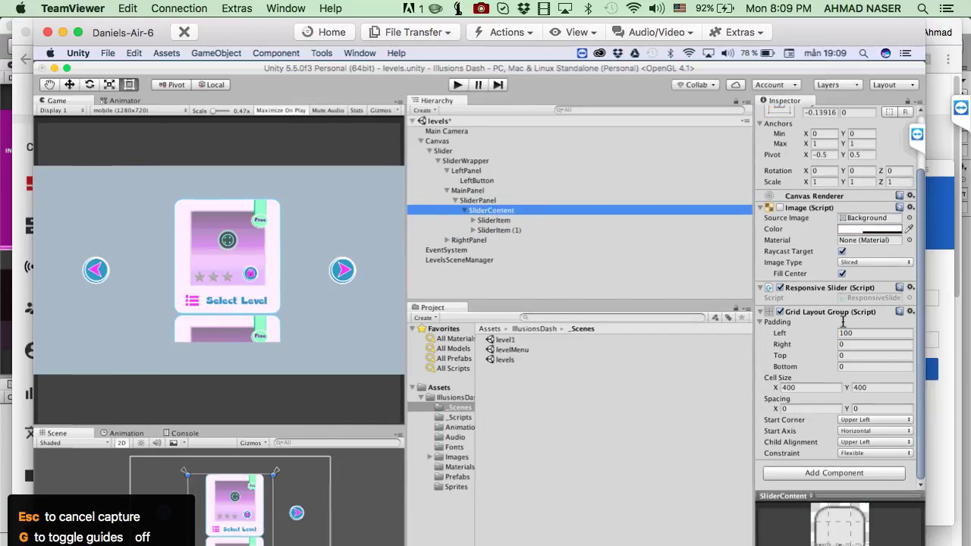
Step: Toggle SliderContent's Responsive Slider script off and on, and look through its component options
click(780, 288)
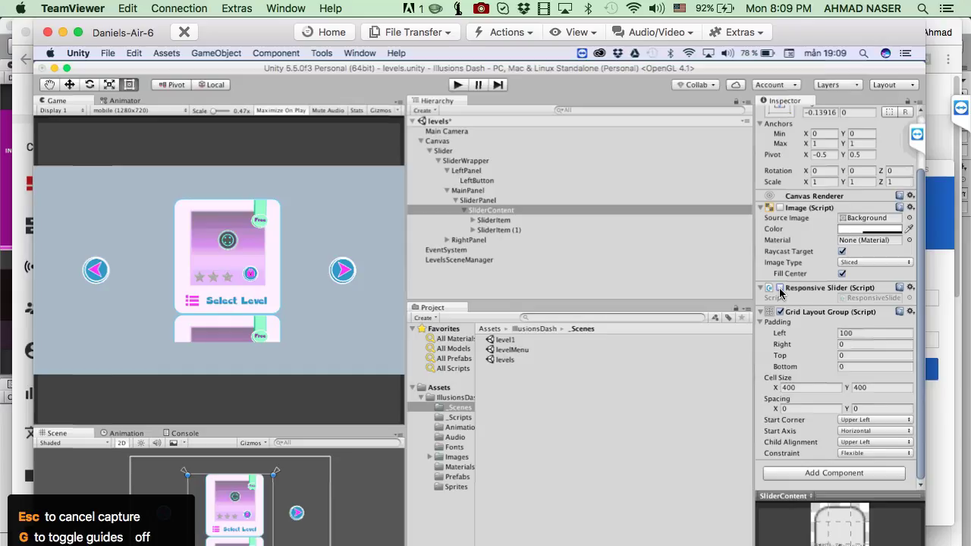
click(780, 289)
click(910, 287)
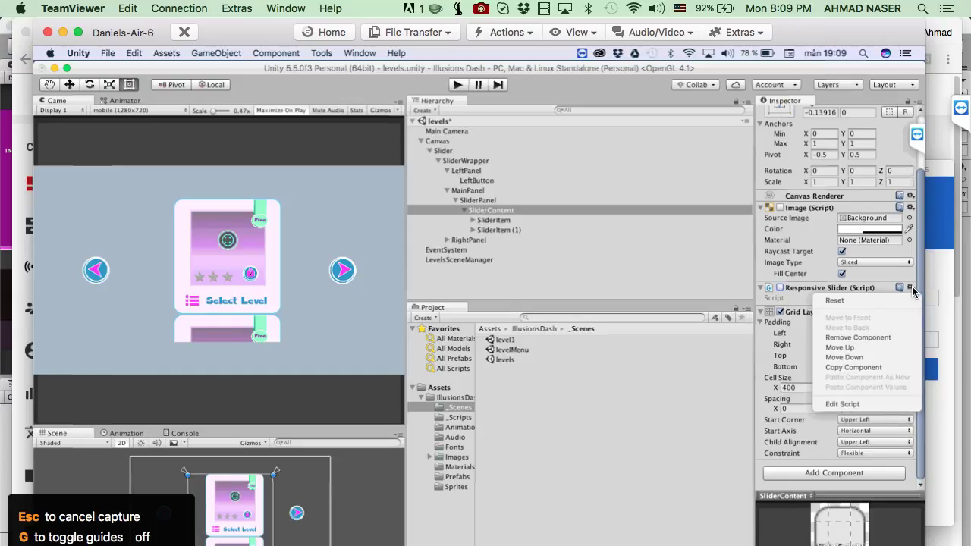
click(780, 293)
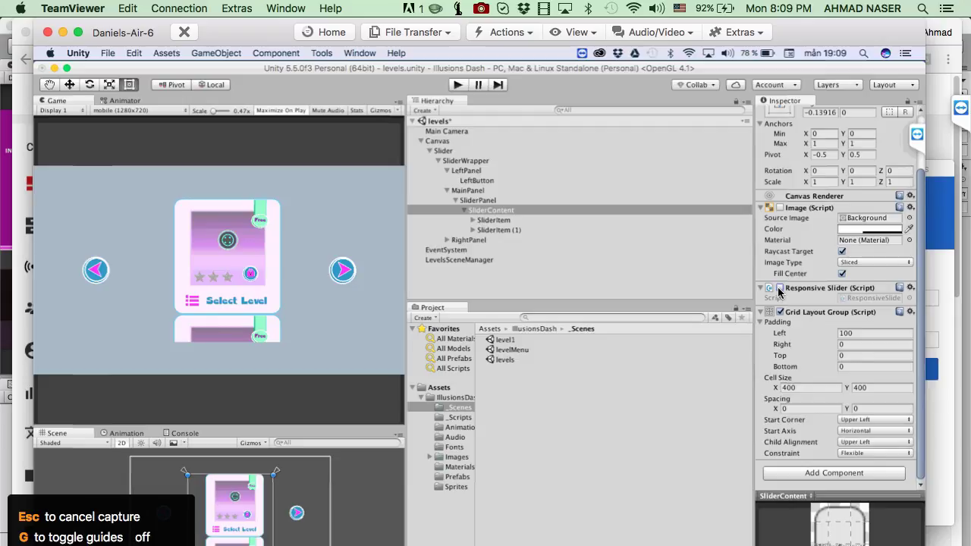
Step: Enable SliderContent's Image component and compare its background area with SliderItem's placement and the left padding
click(782, 209)
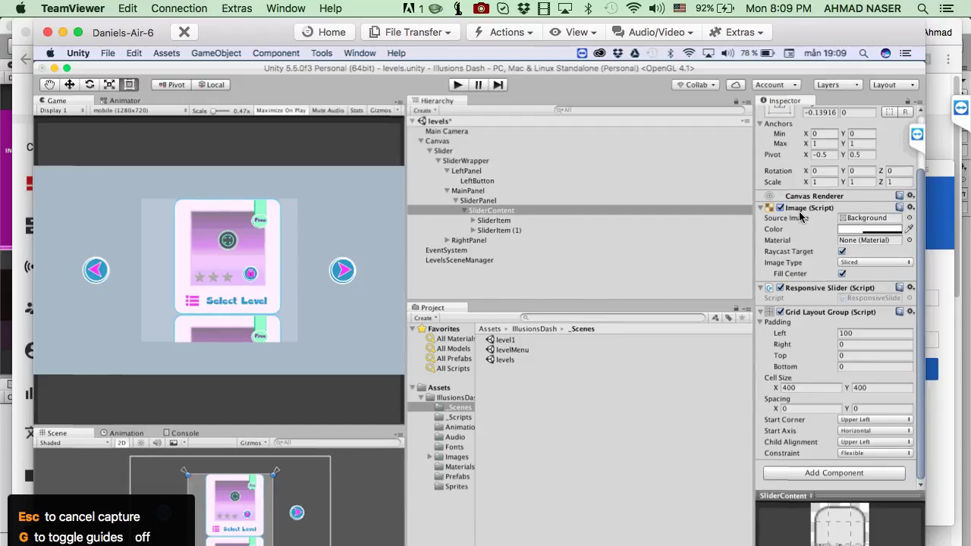
click(495, 220)
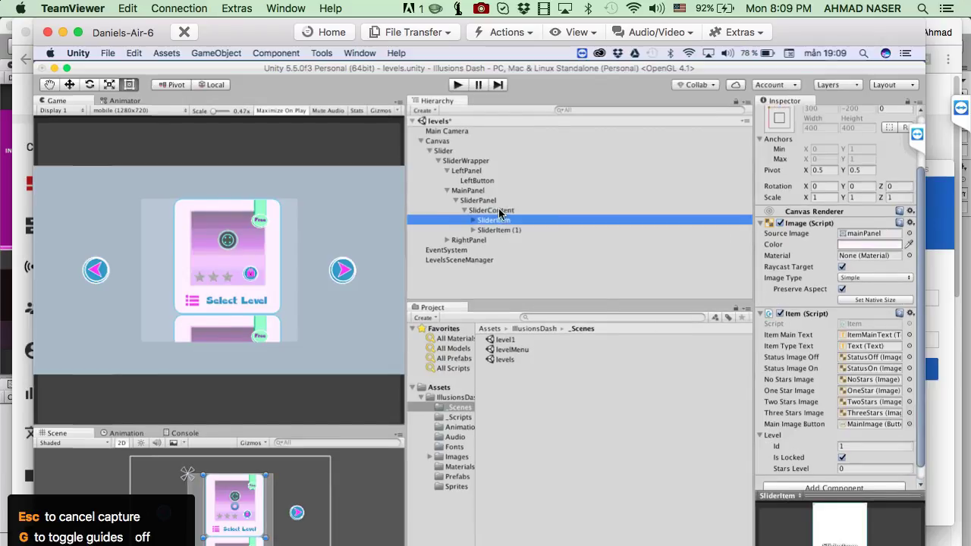
scroll(815, 383, down, 1)
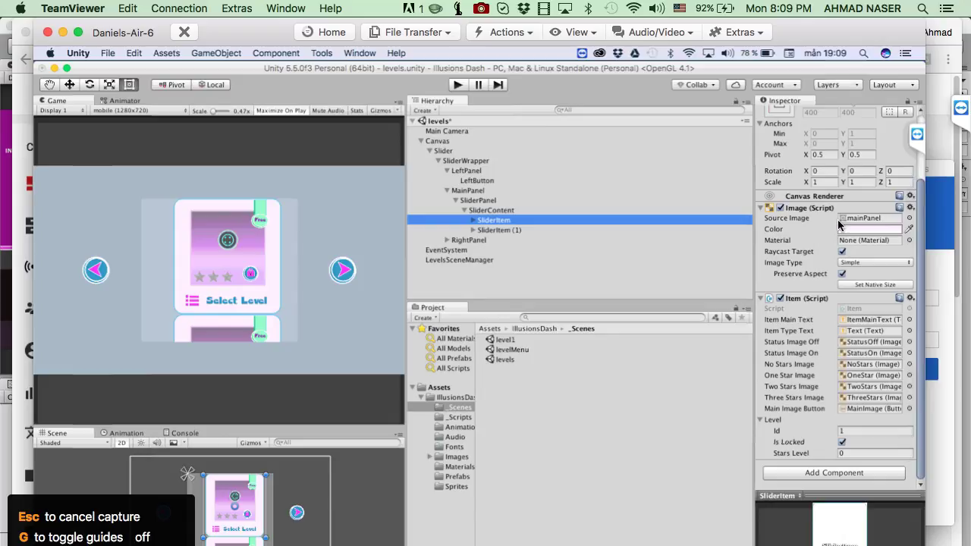
click(487, 211)
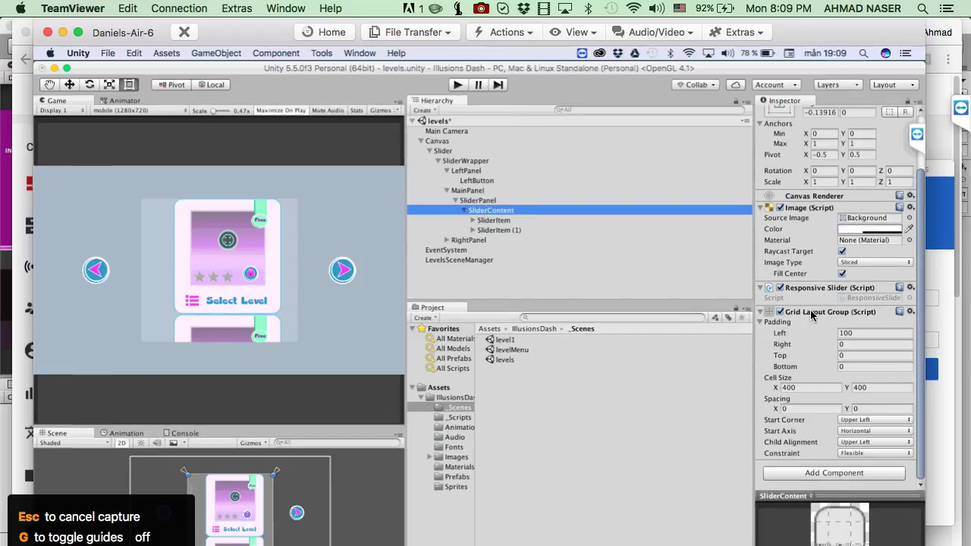
click(784, 334)
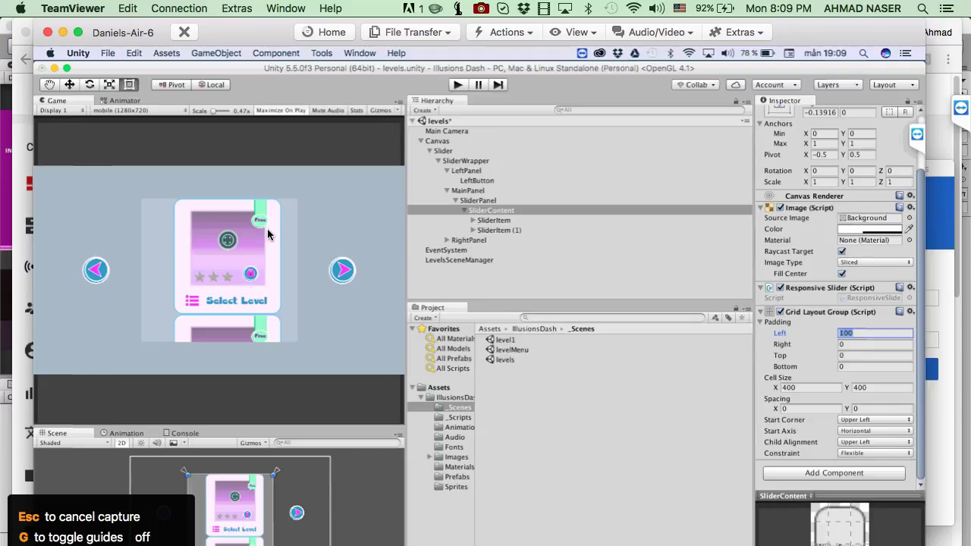
click(493, 211)
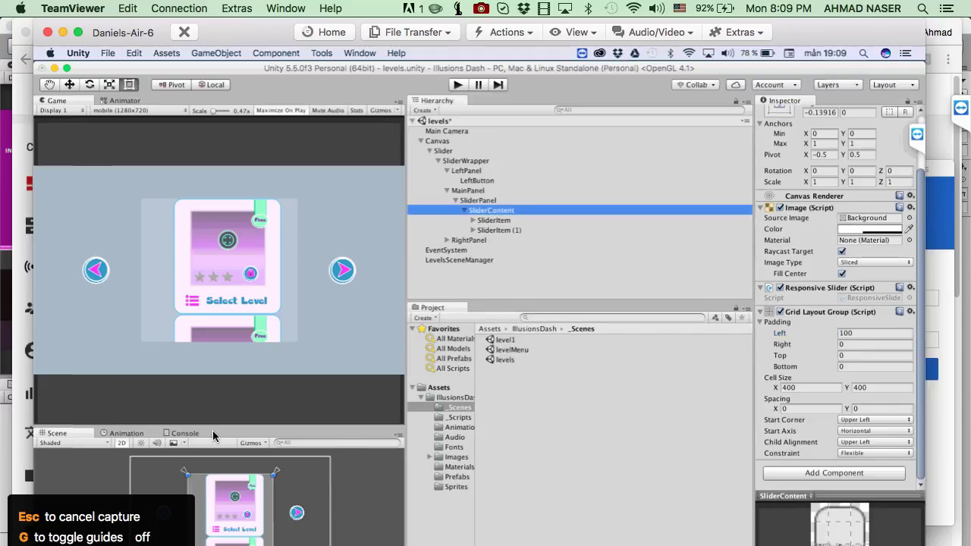
scroll(217, 507, up, 2)
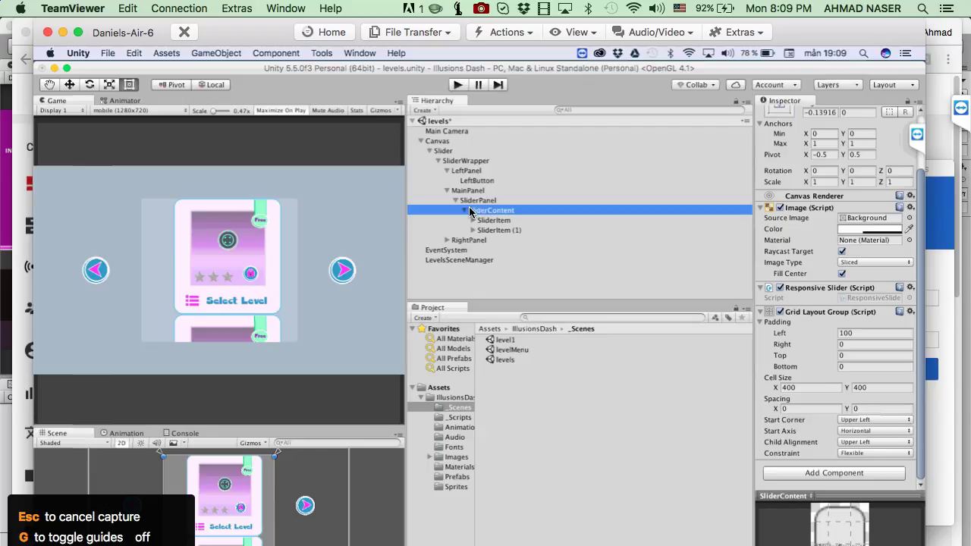
click(494, 222)
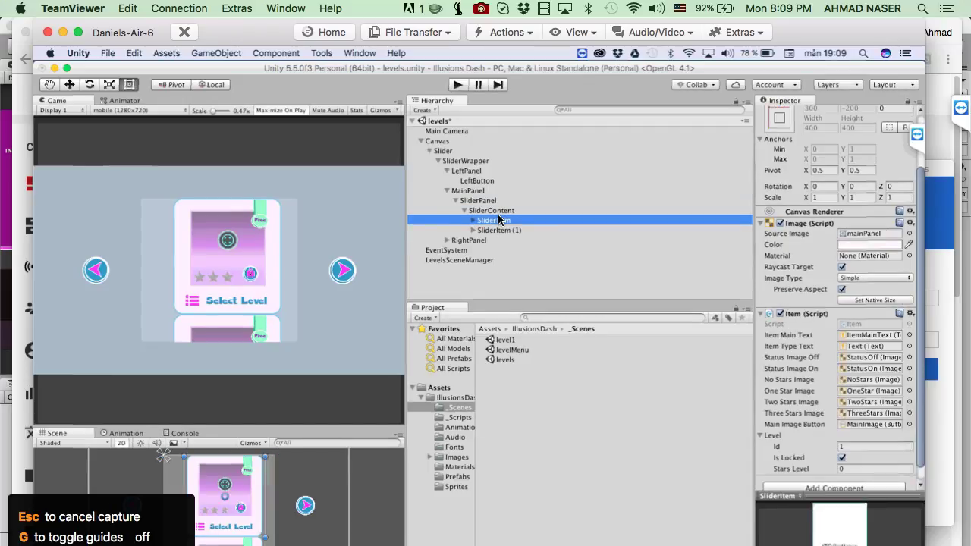
click(498, 211)
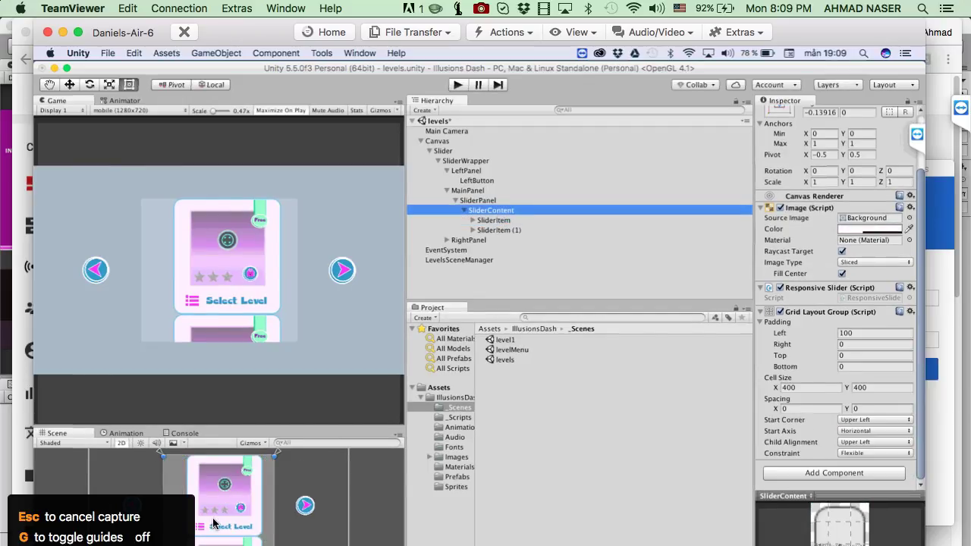
click(168, 481)
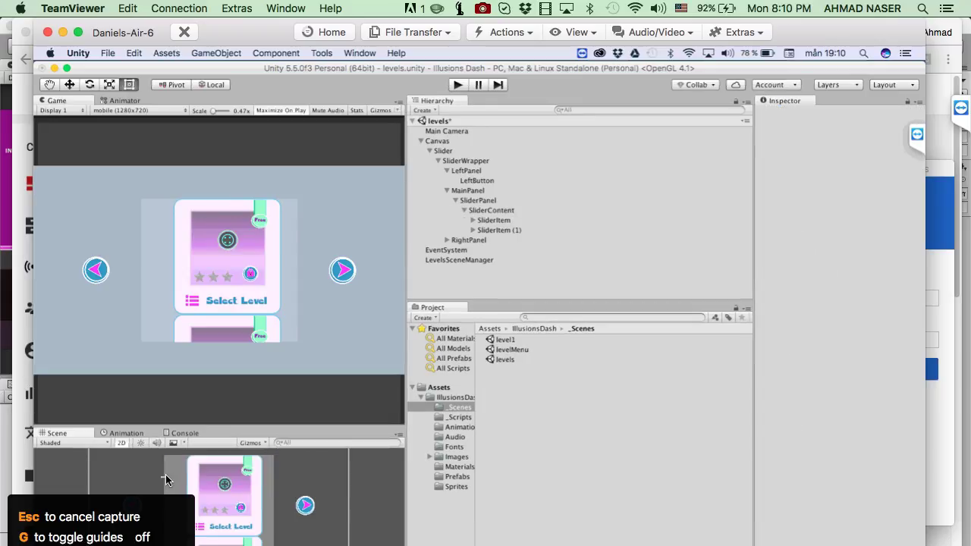
Step: Try moving SliderPanel's left edge inward, restore it, and extend the right edge outward to a Right offset of about -52
click(492, 202)
key(f)
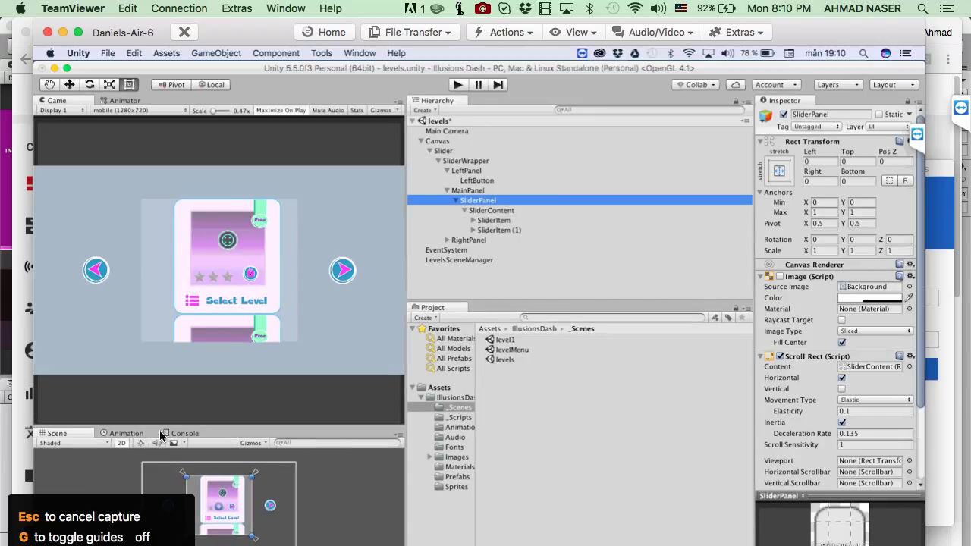
mouse_move(184, 485)
mouse_down()
mouse_move(199, 486)
mouse_move(188, 486)
mouse_up()
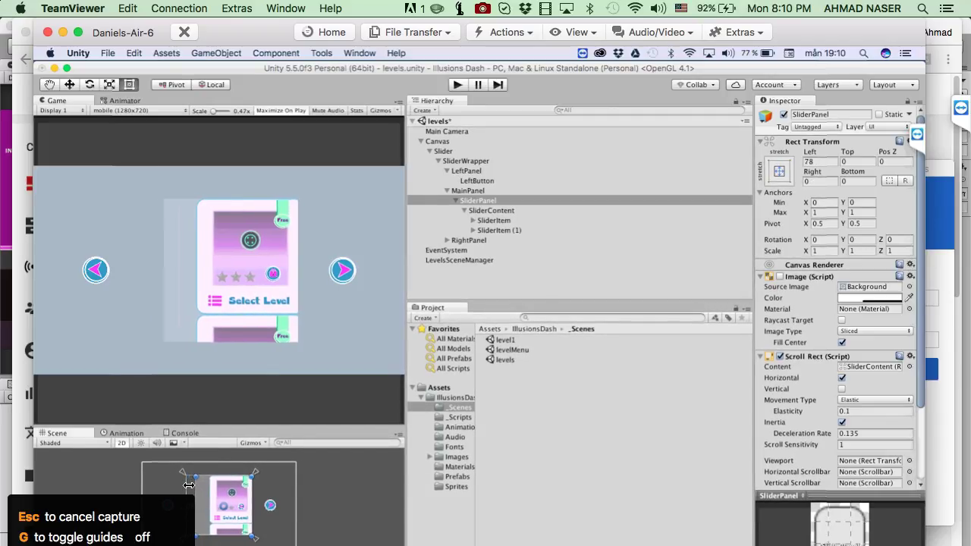
drag(187, 486, 183, 484)
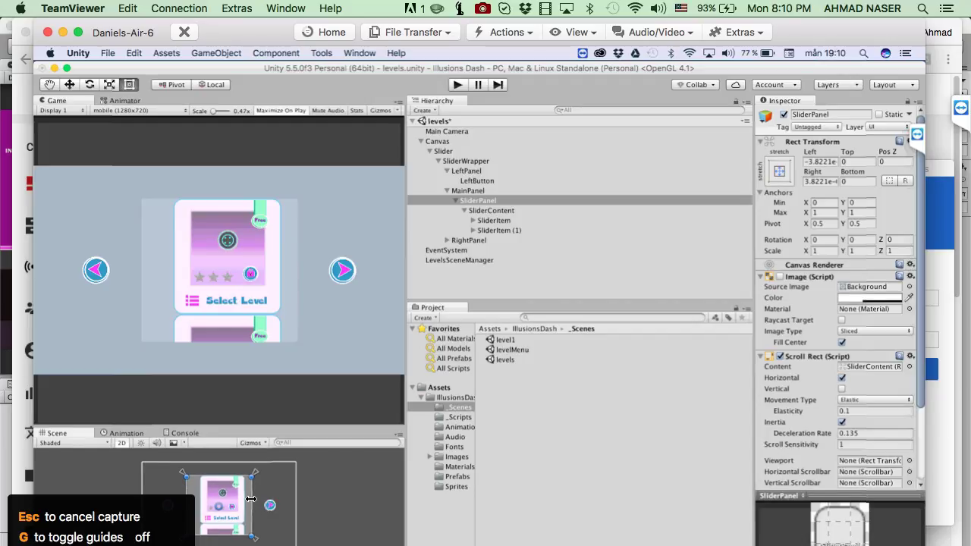
drag(257, 499, 262, 499)
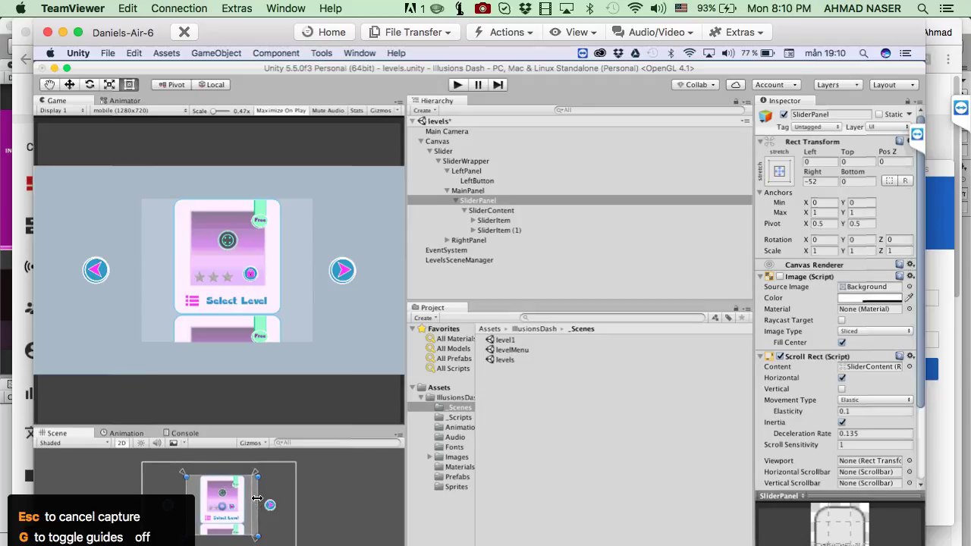
Step: Set both the left and right padding of SliderContent's Grid Layout Group to 50
click(492, 211)
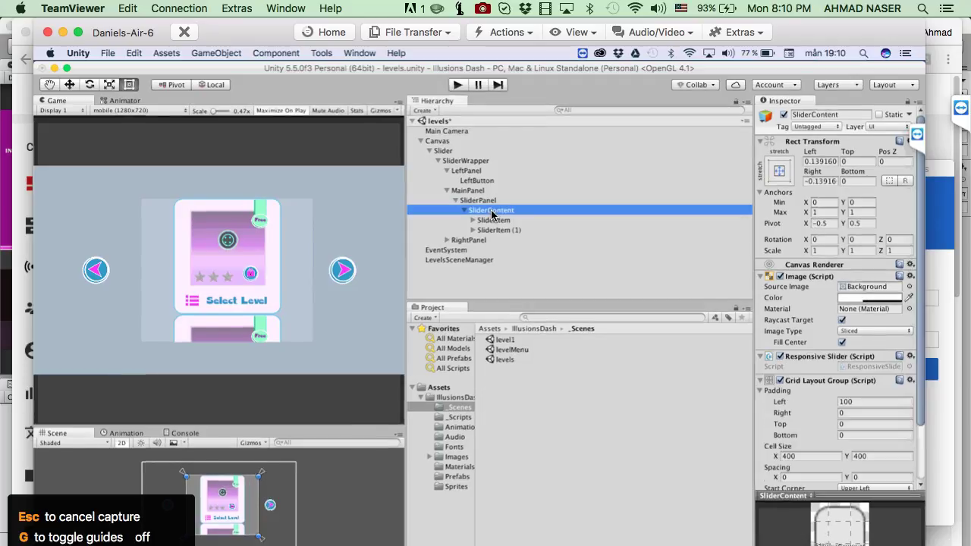
click(861, 434)
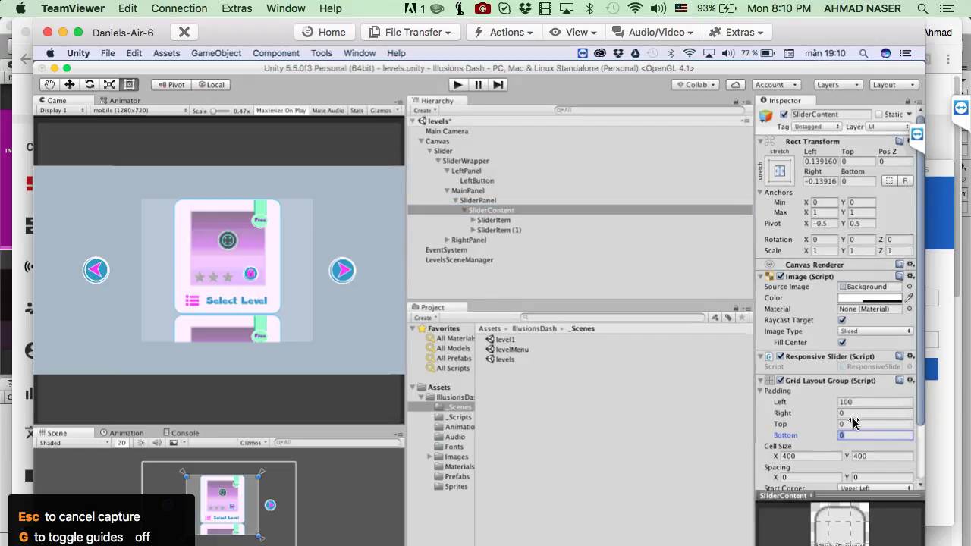
click(853, 412)
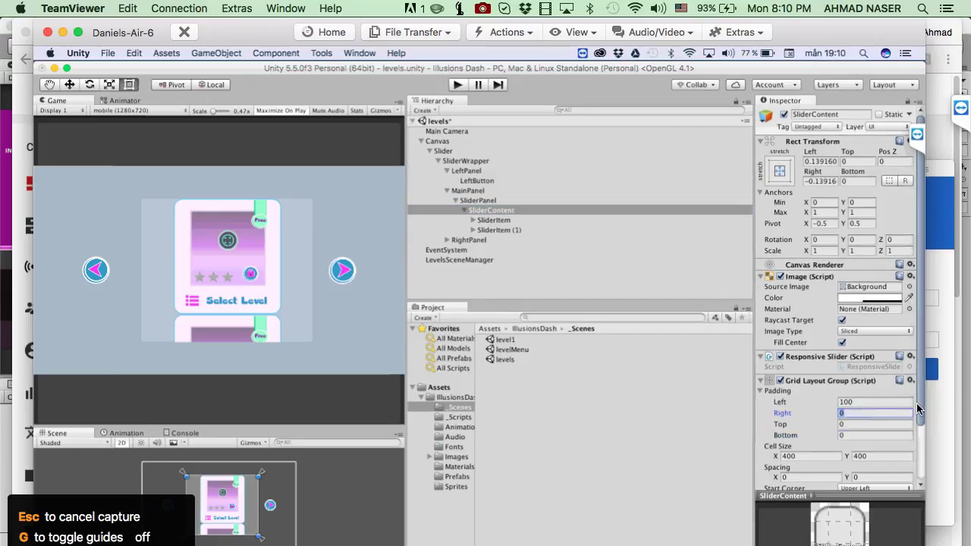
click(857, 402)
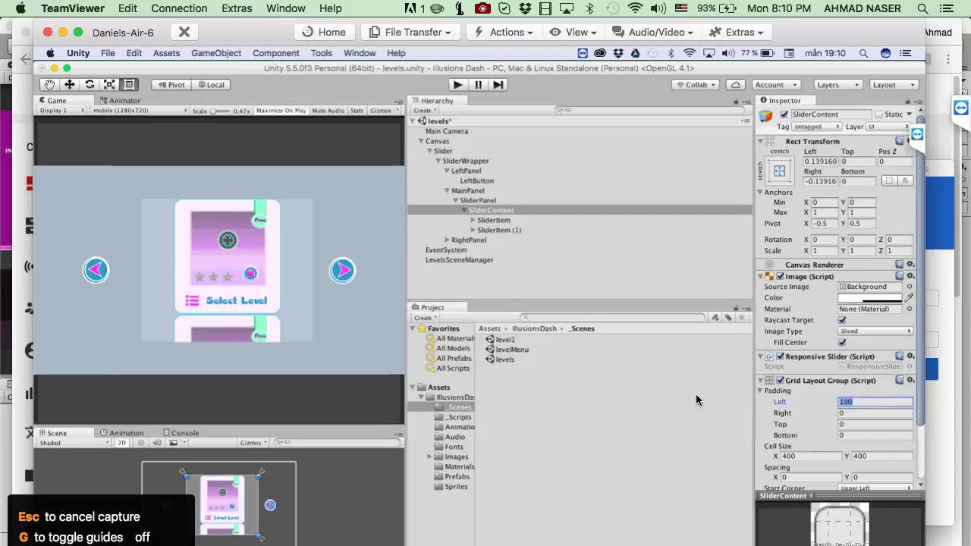
text(50)
key(Tab)
text(60)
key(BackSpace)
key(BackSpace)
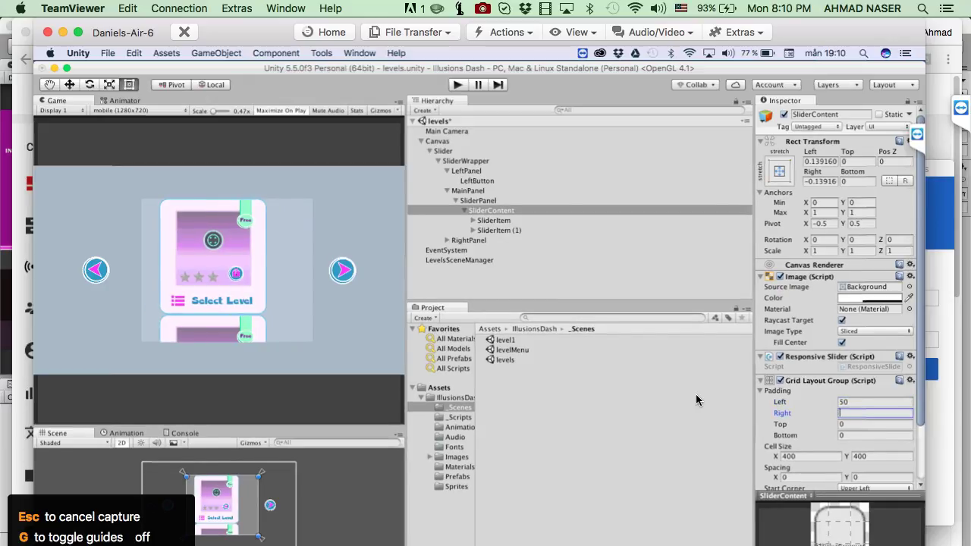
text(50)
click(855, 424)
Step: Set the left padding of SliderContent's Grid Layout Group to 100 and check SliderItem's component settings
click(842, 403)
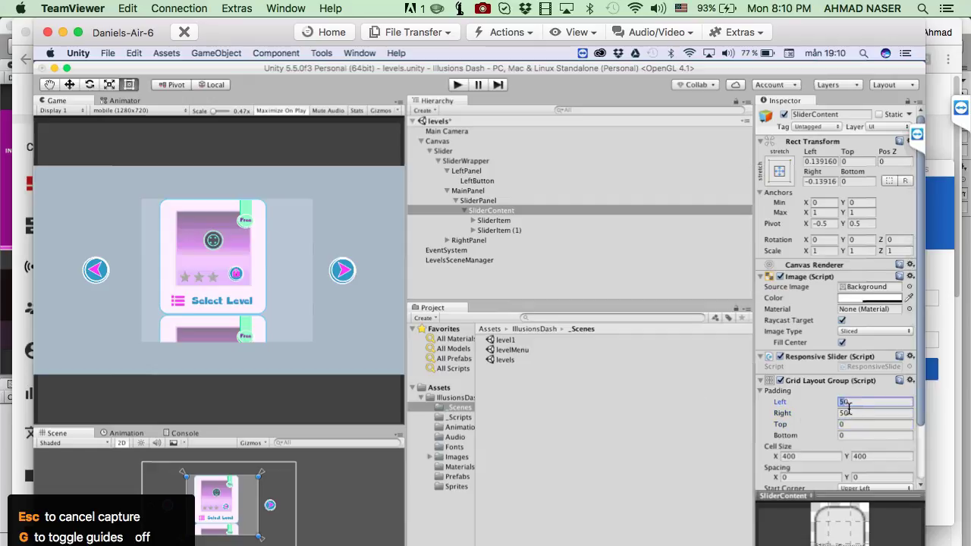
text(10)
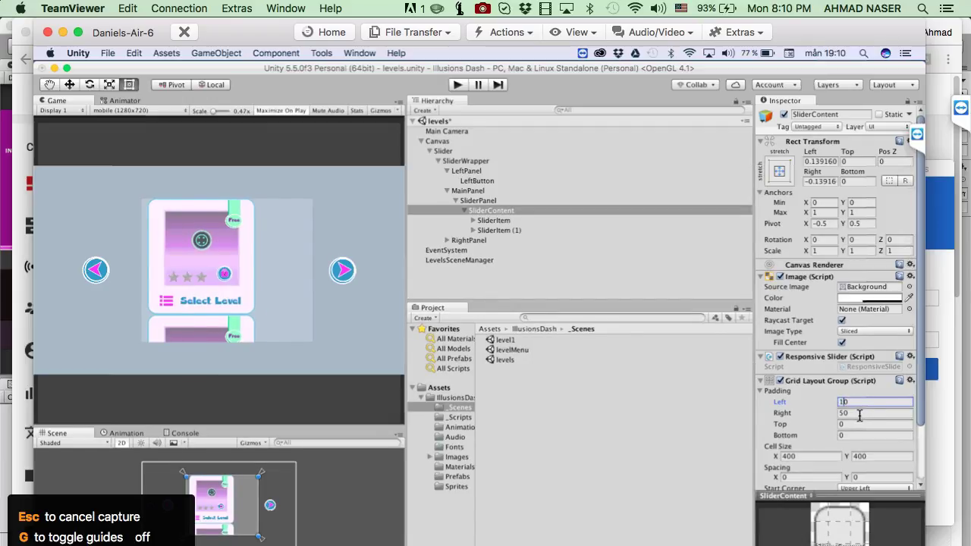
text(0)
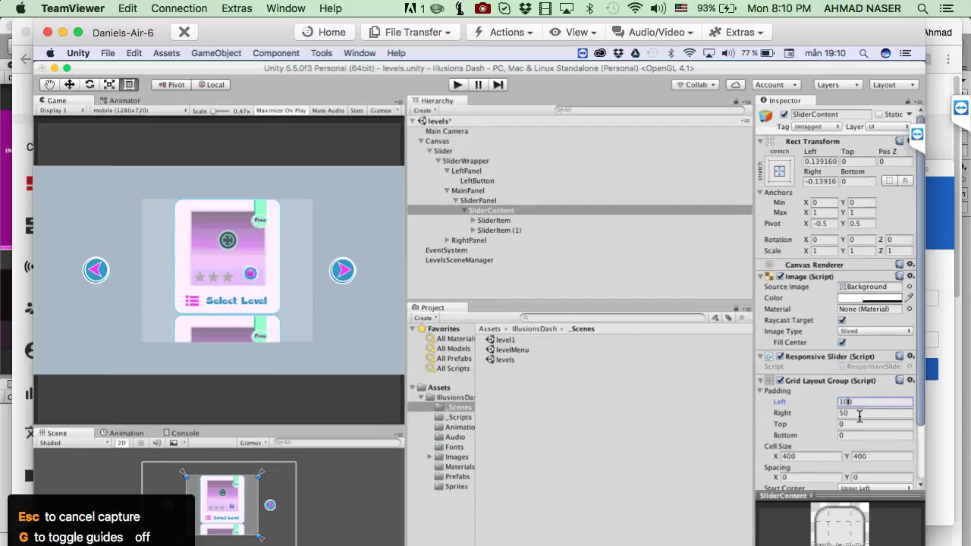
click(860, 414)
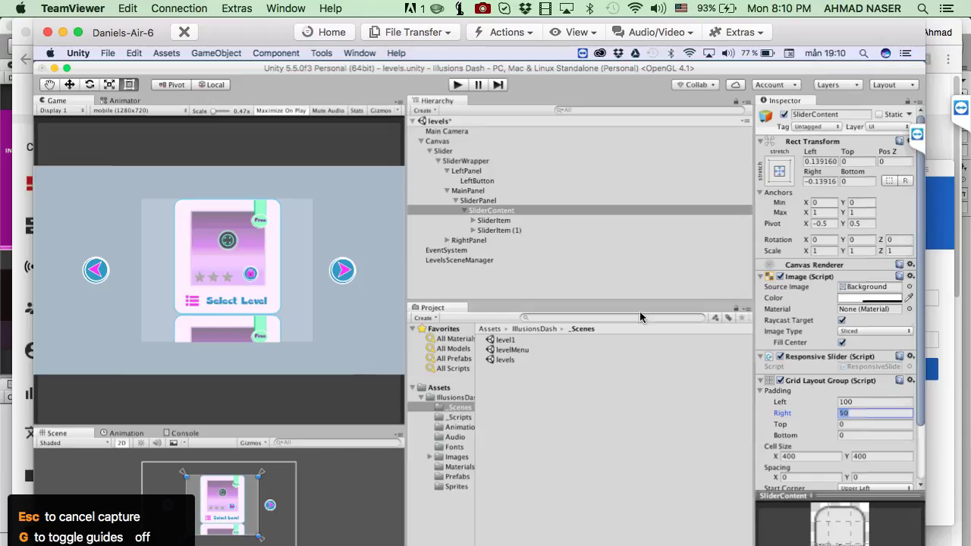
click(497, 221)
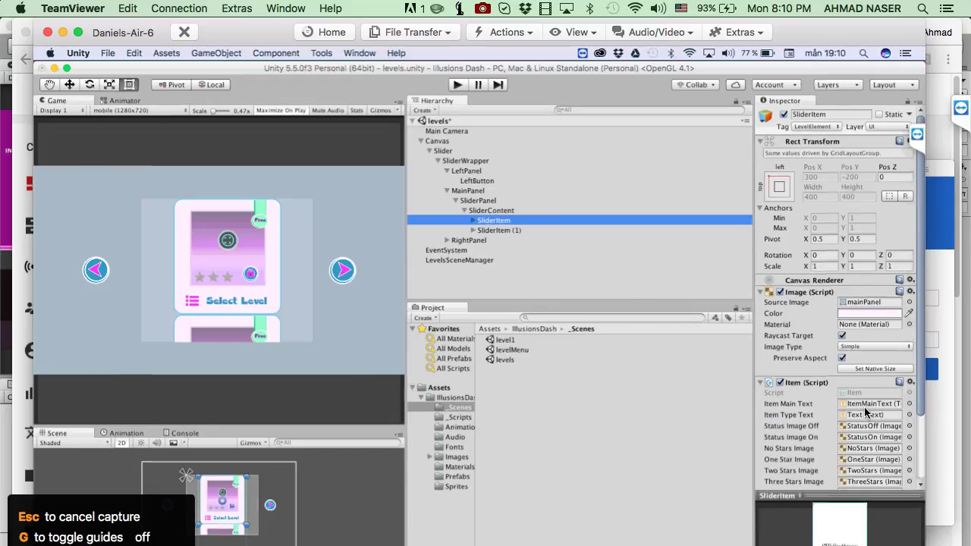
scroll(865, 412, down, 3)
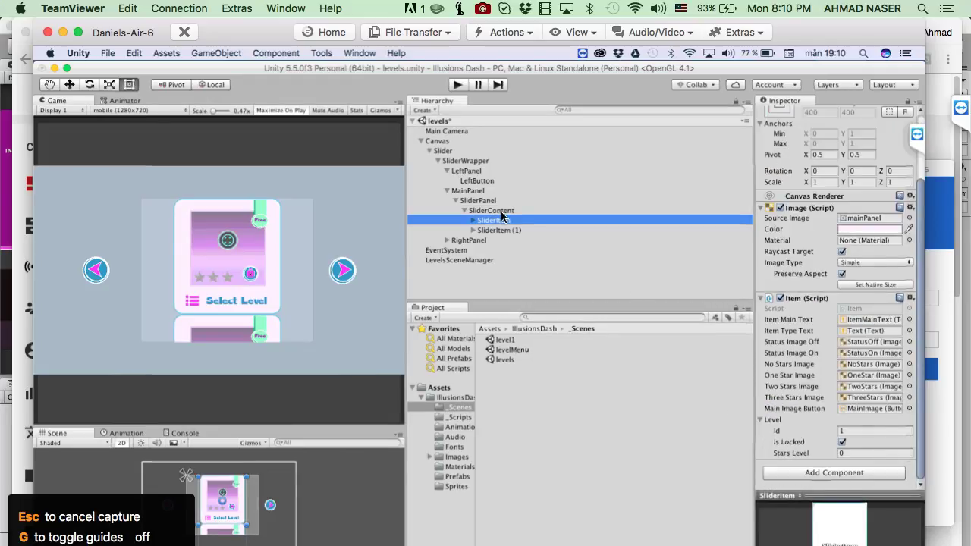
click(501, 211)
click(830, 473)
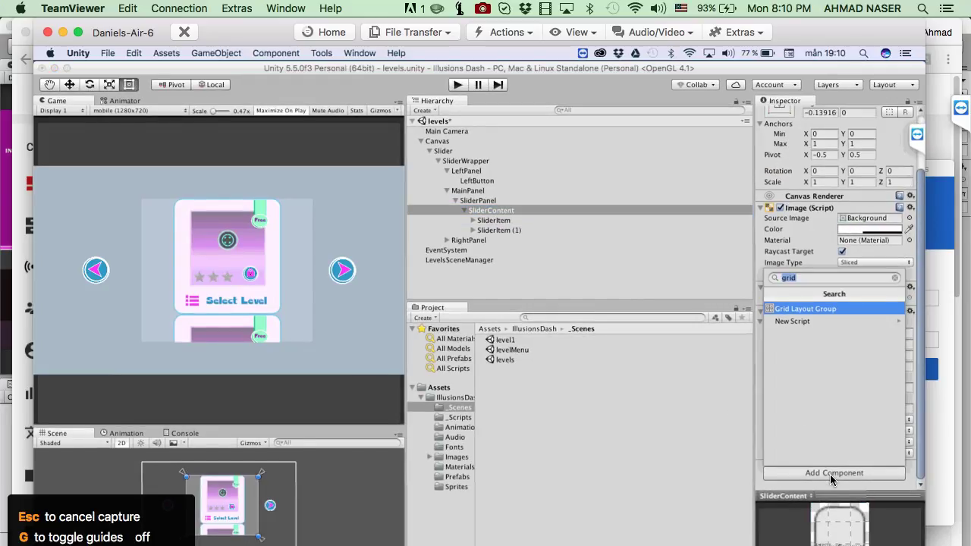
text(gri)
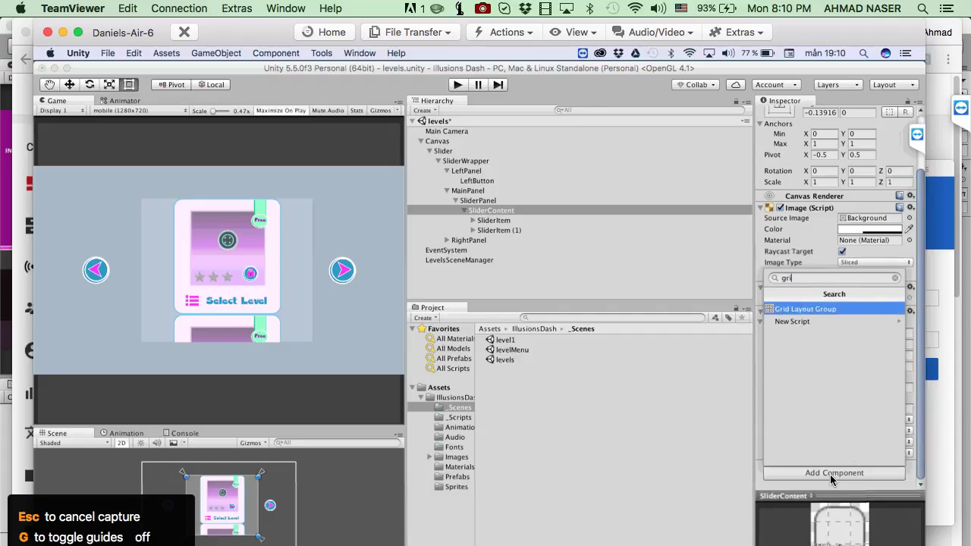
key(BackSpace)
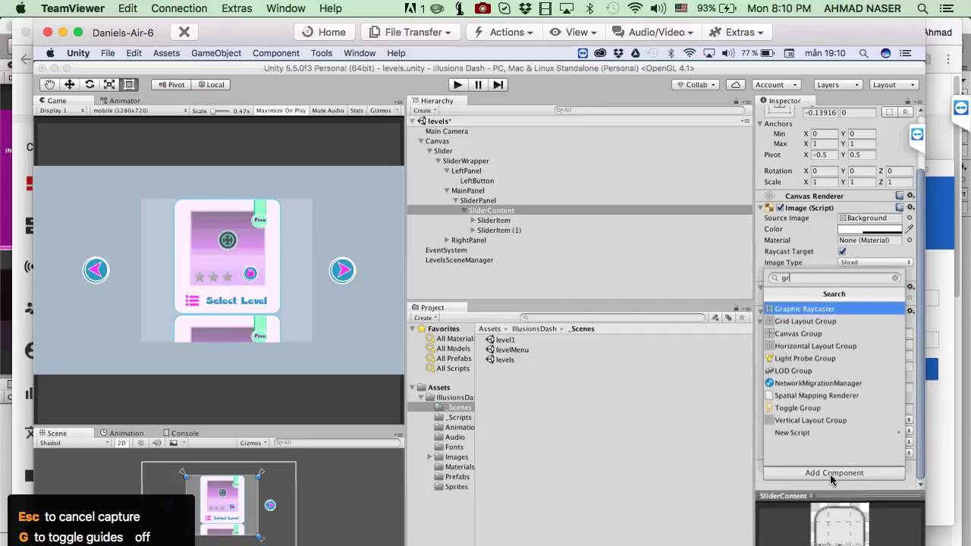
key(Down)
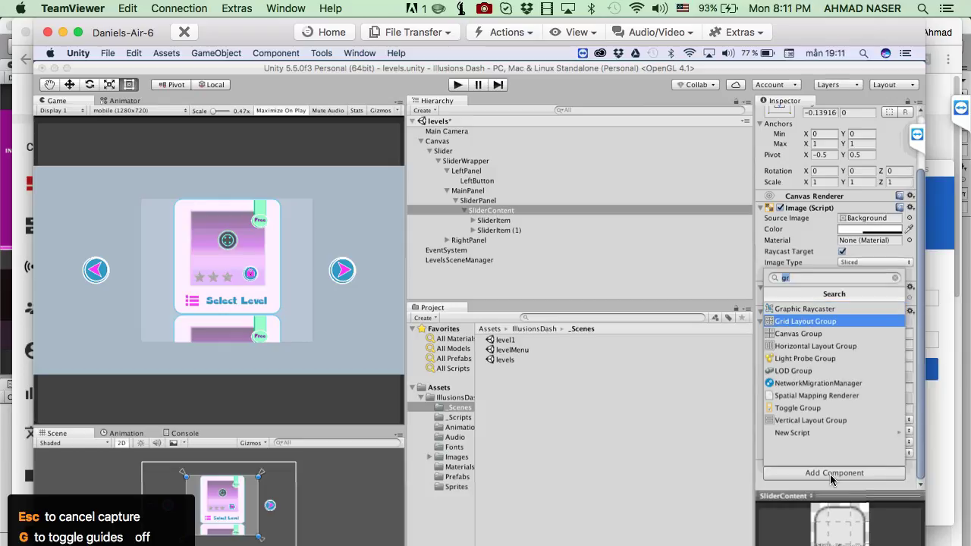
key(Down)
key(Down)
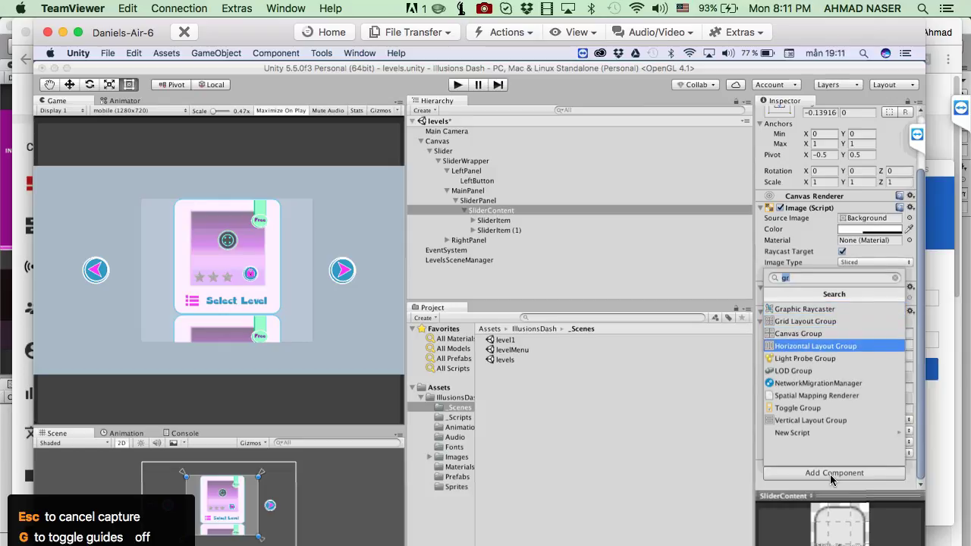
key(BackSpace)
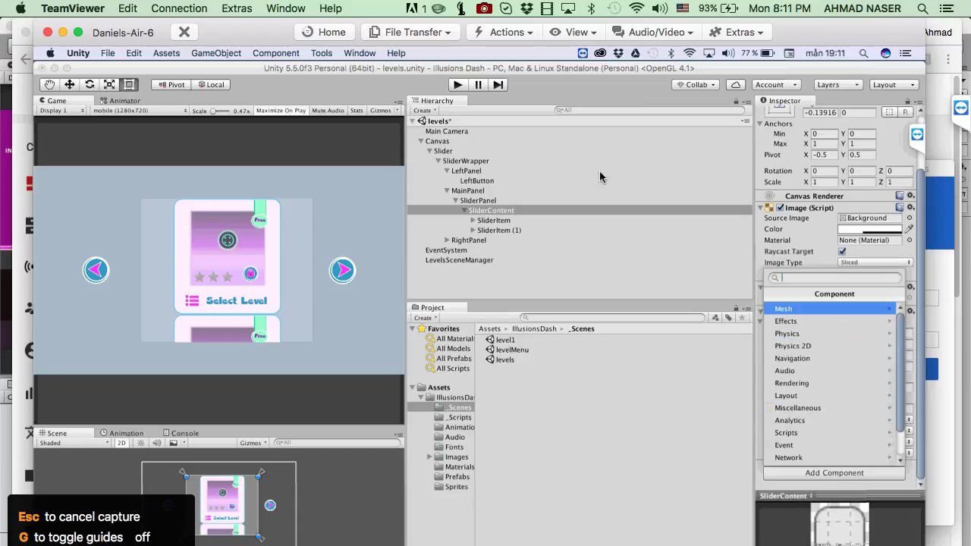
click(497, 210)
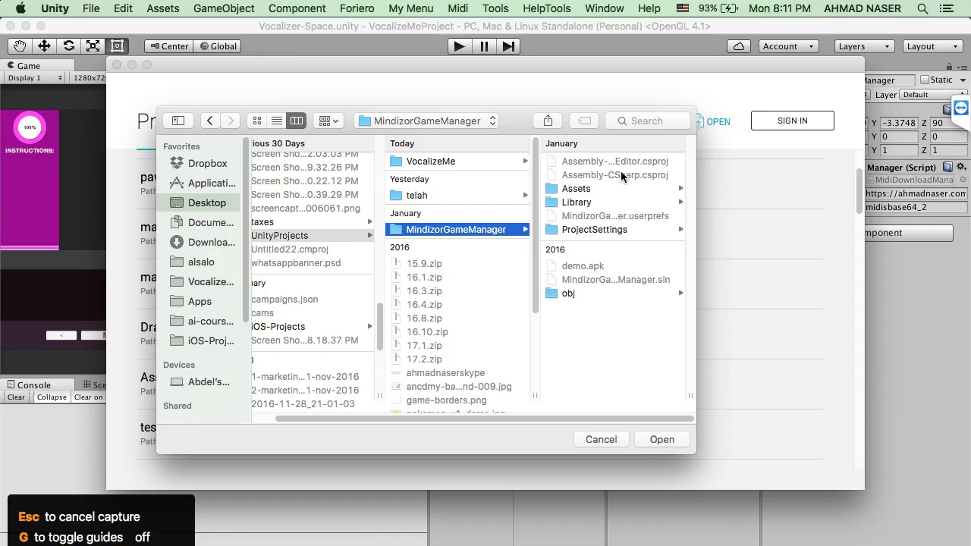
Step: Open the MindizorGameManager project in the local Unity and load its levels scene as a reference
click(665, 441)
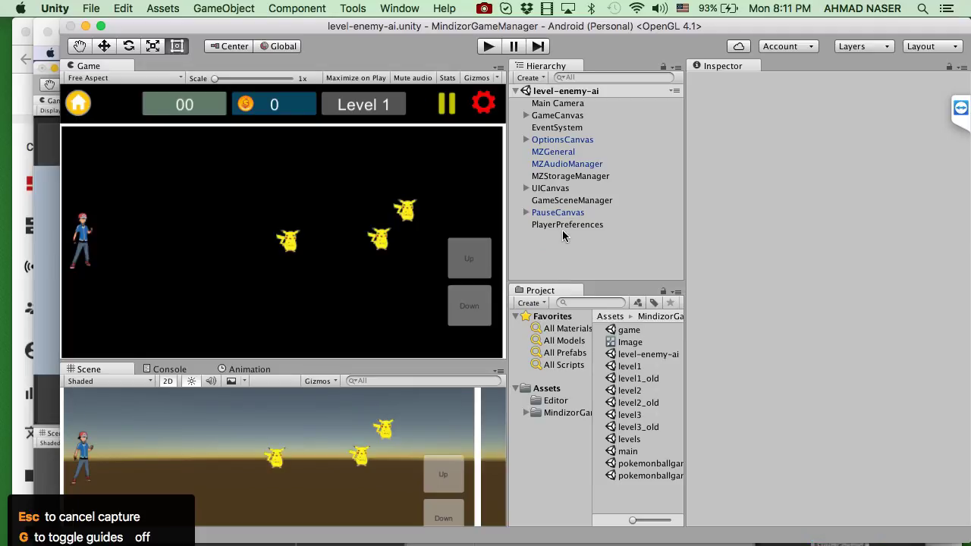
double_click(630, 440)
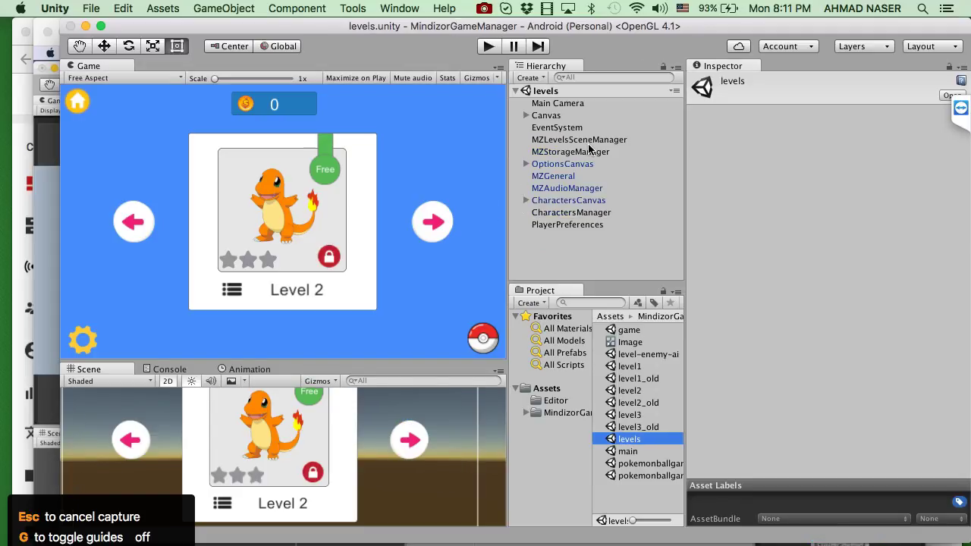
click(525, 200)
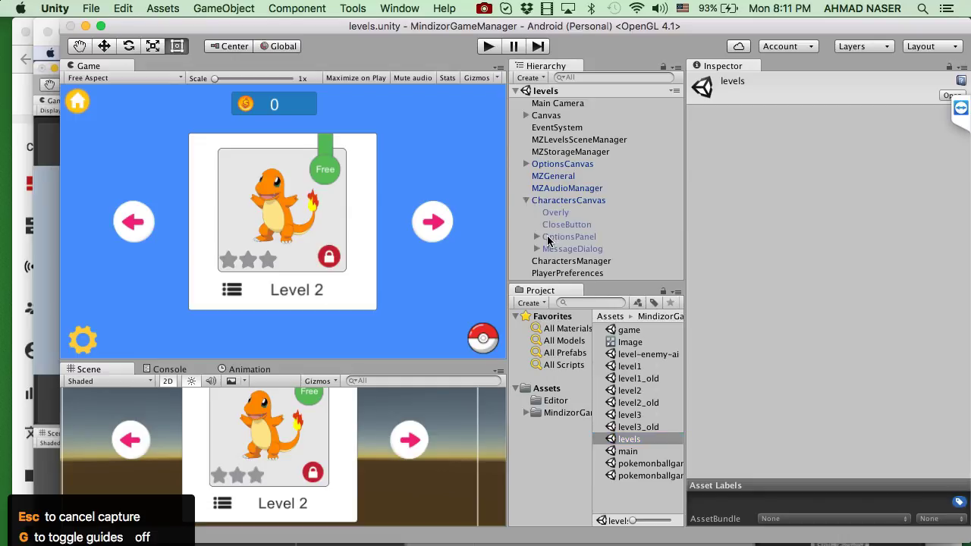
Step: Examine the reference Slider hierarchy under Canvas down to SliderPanel, including SliderPanel's Scroll Rect settings
click(526, 115)
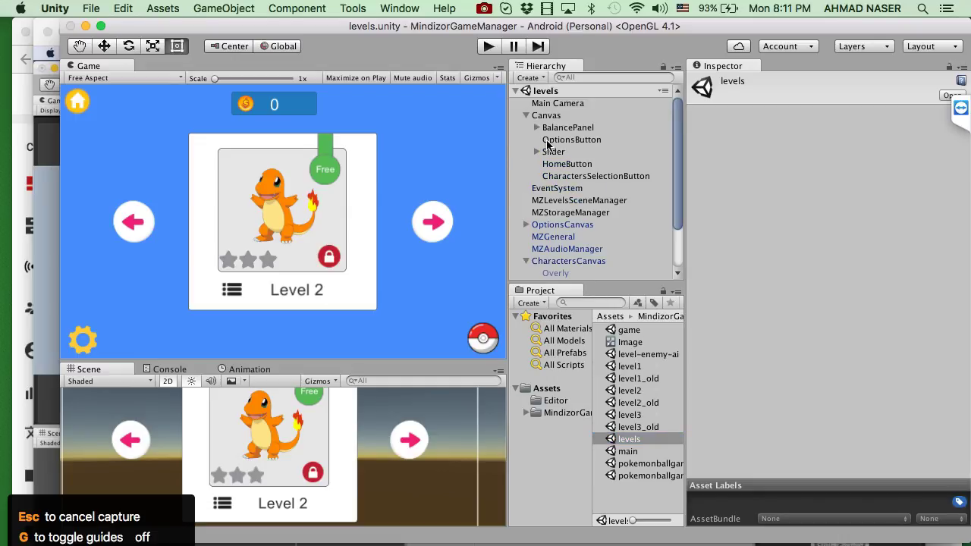
click(554, 152)
click(537, 152)
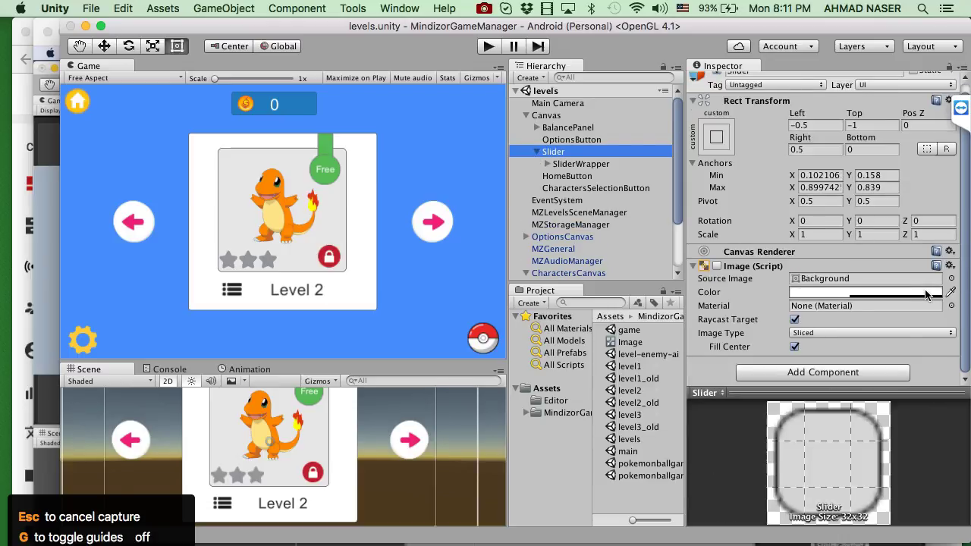
click(585, 164)
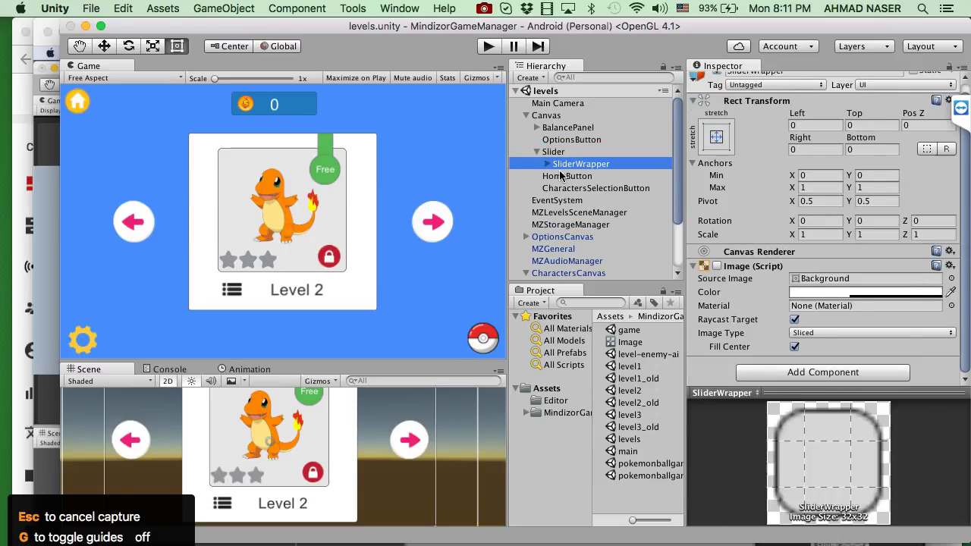
click(547, 164)
click(557, 189)
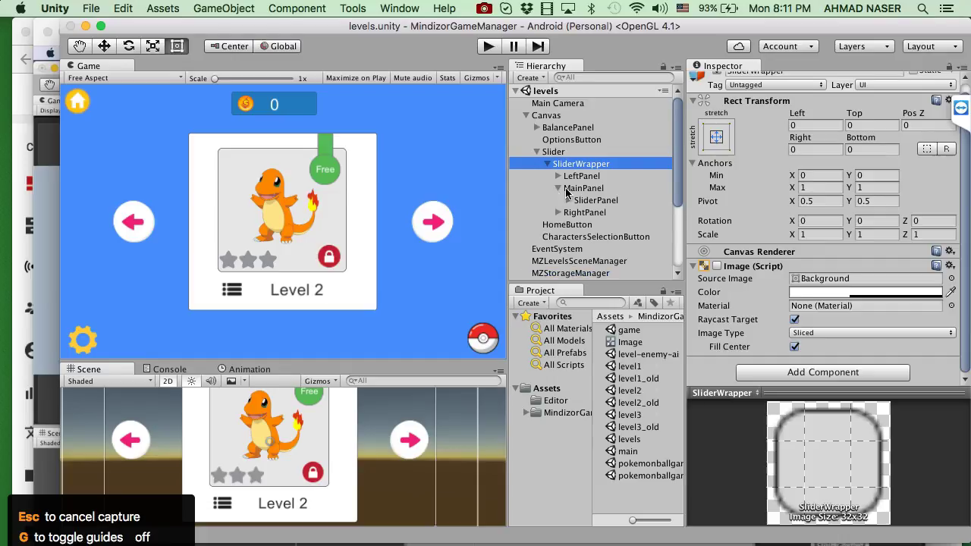
click(593, 200)
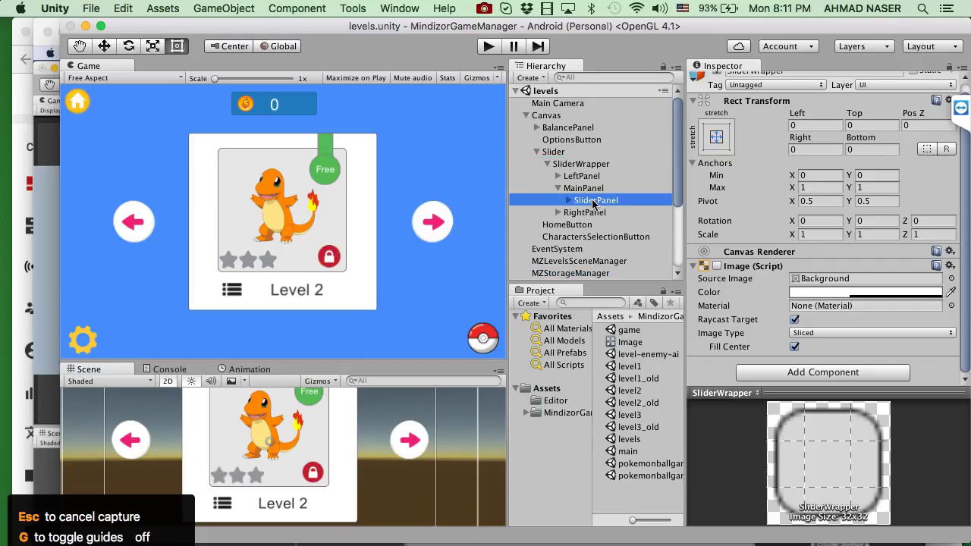
scroll(850, 308, down, 4)
scroll(808, 279, down, 3)
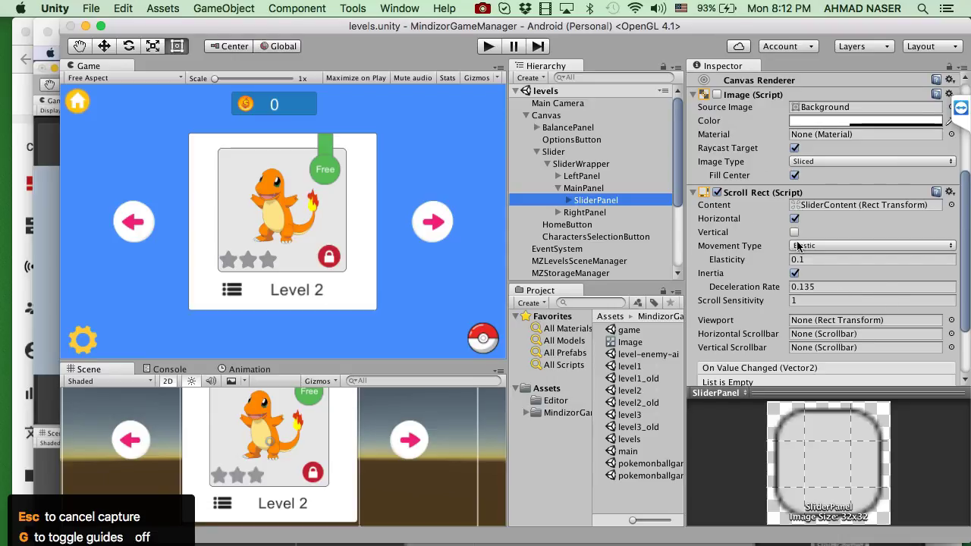
scroll(758, 241, down, 1)
Step: Examine the reference SliderContent's Grid Layout Group and Content Size Fitter settings
click(568, 200)
click(584, 212)
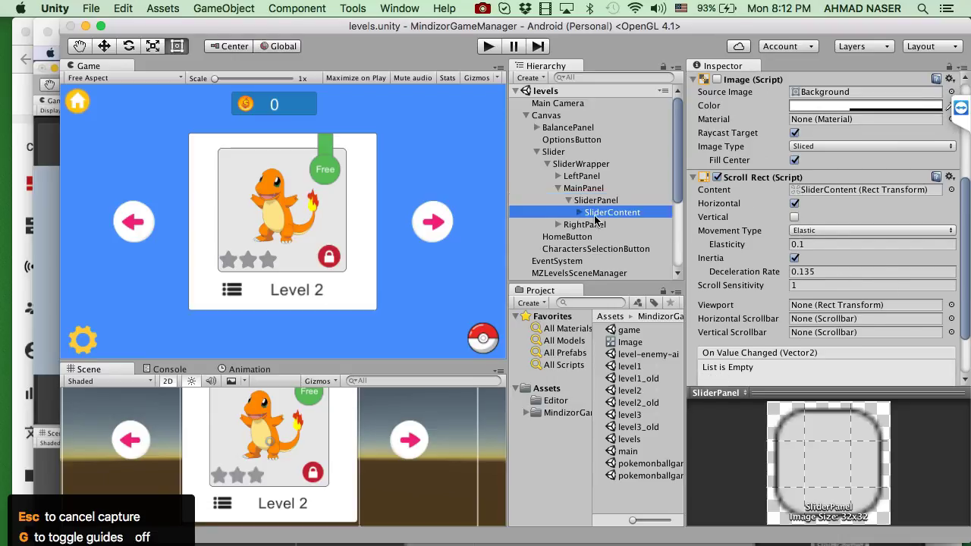
scroll(870, 271, down, 5)
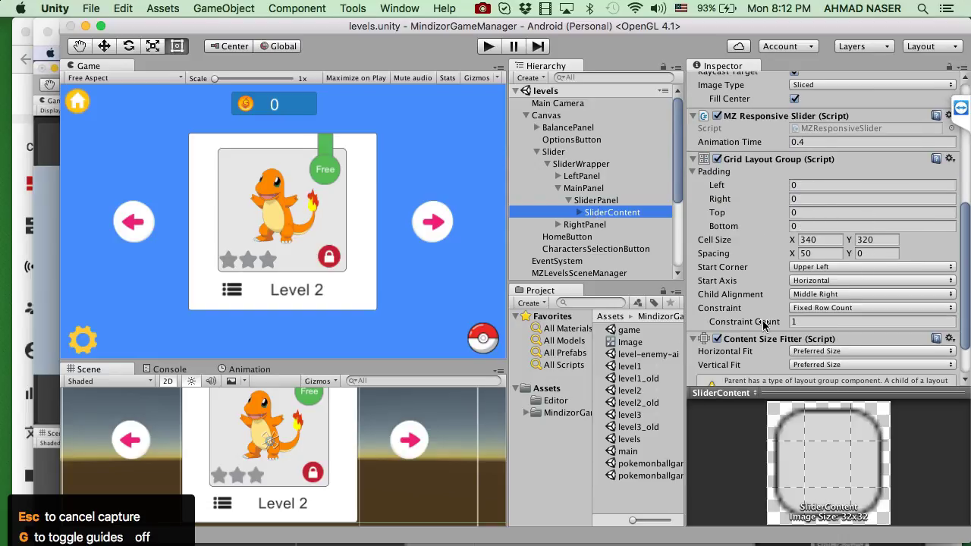
scroll(789, 326, down, 1)
scroll(749, 344, down, 3)
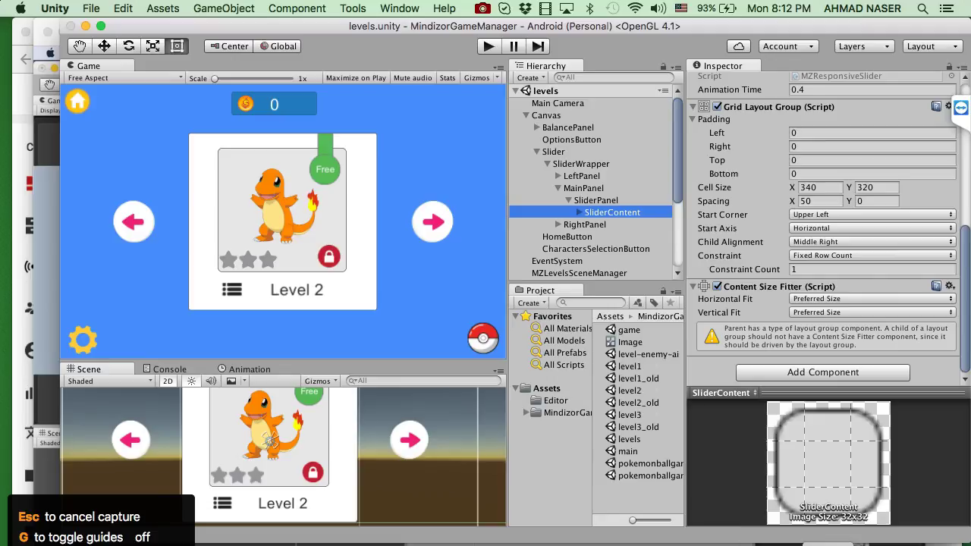
Step: Switch back to the TeamViewer session with the Illusions Dash project and add a Content Size Fitter component to SliderContent
click(801, 545)
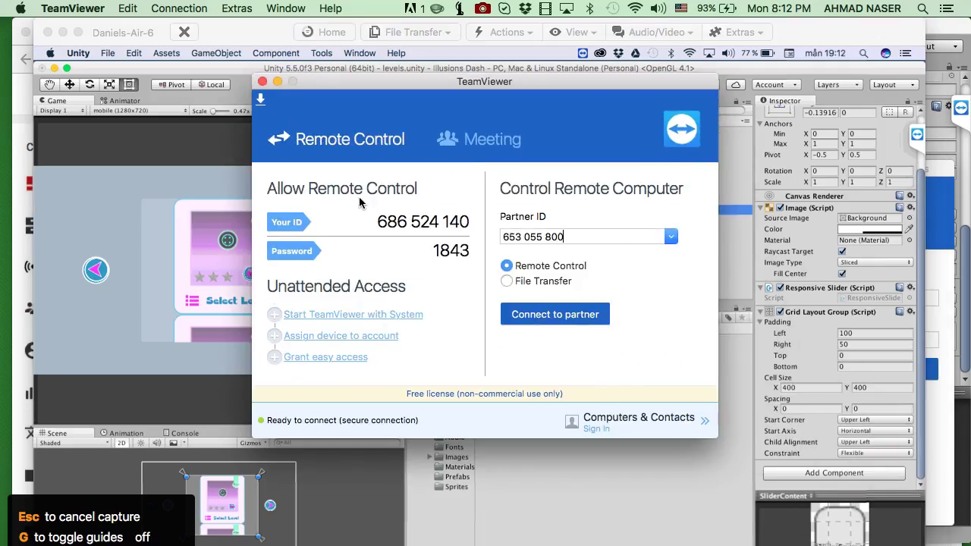
click(218, 273)
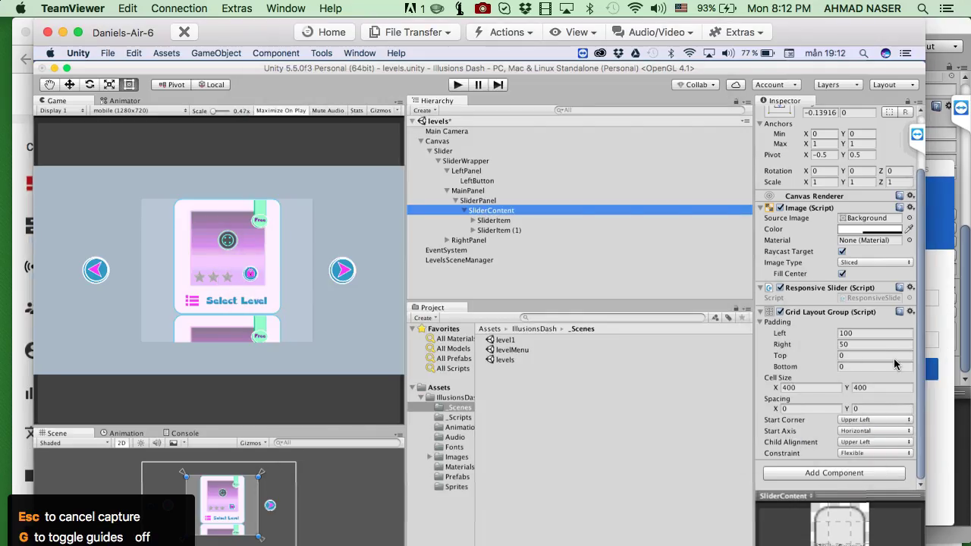
click(840, 476)
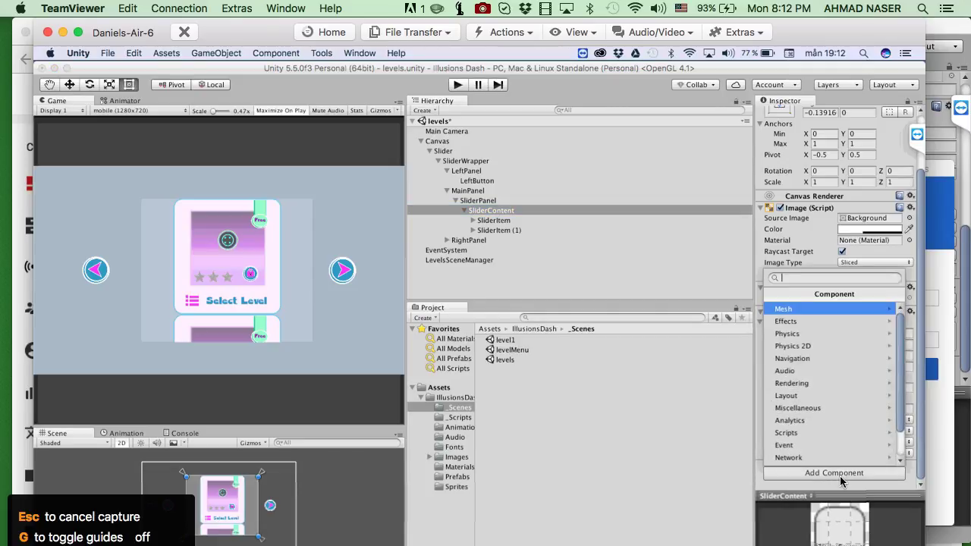
text(con)
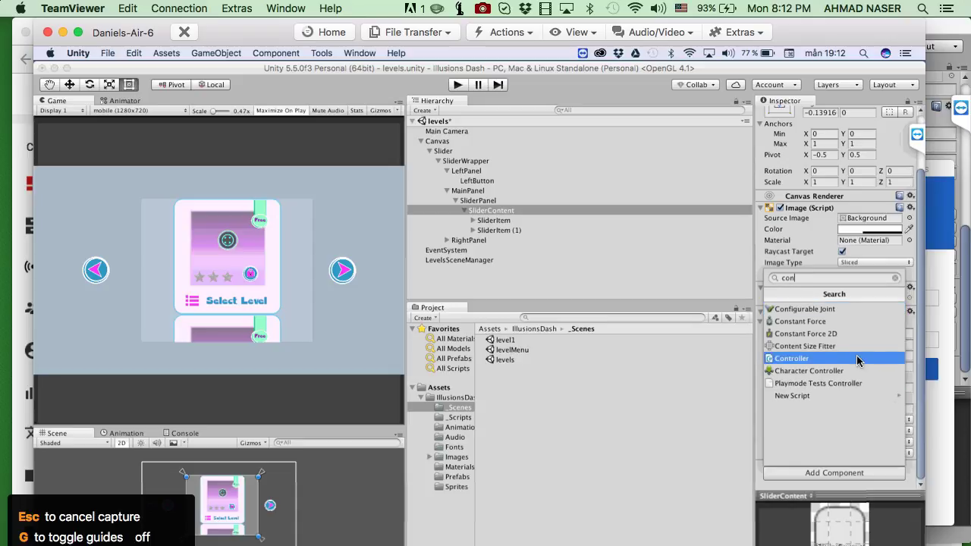
click(821, 346)
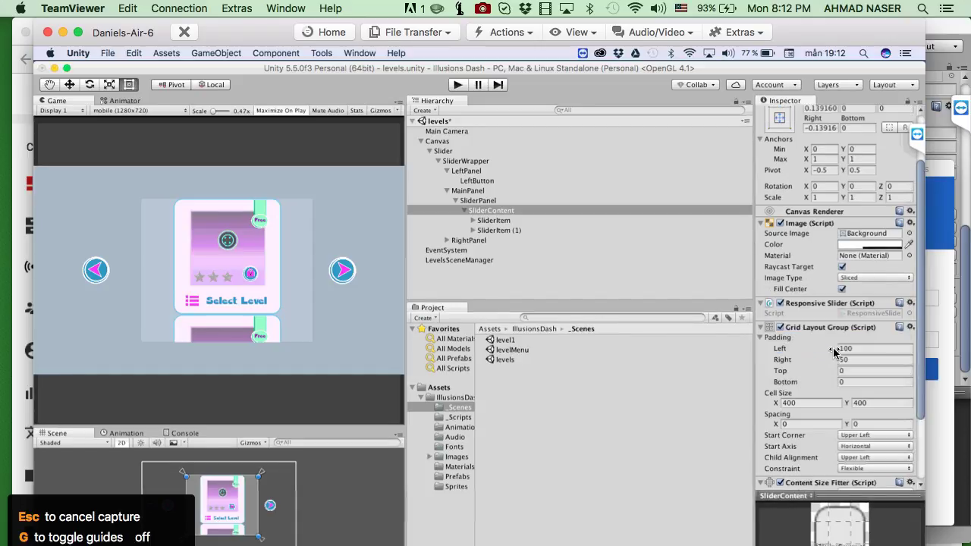
scroll(834, 351, down, 3)
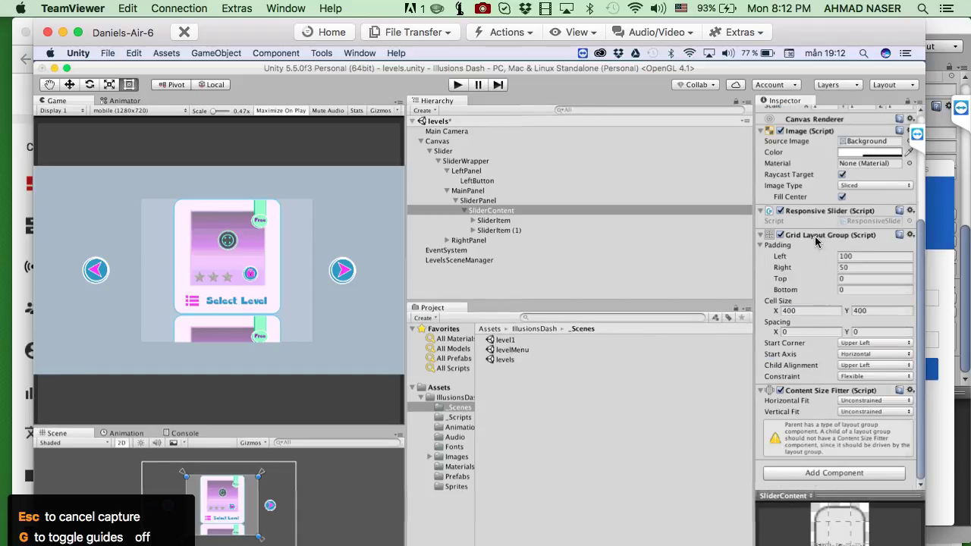
Step: Set the constraint of SliderContent's Grid Layout Group to Fixed Column Count
click(862, 377)
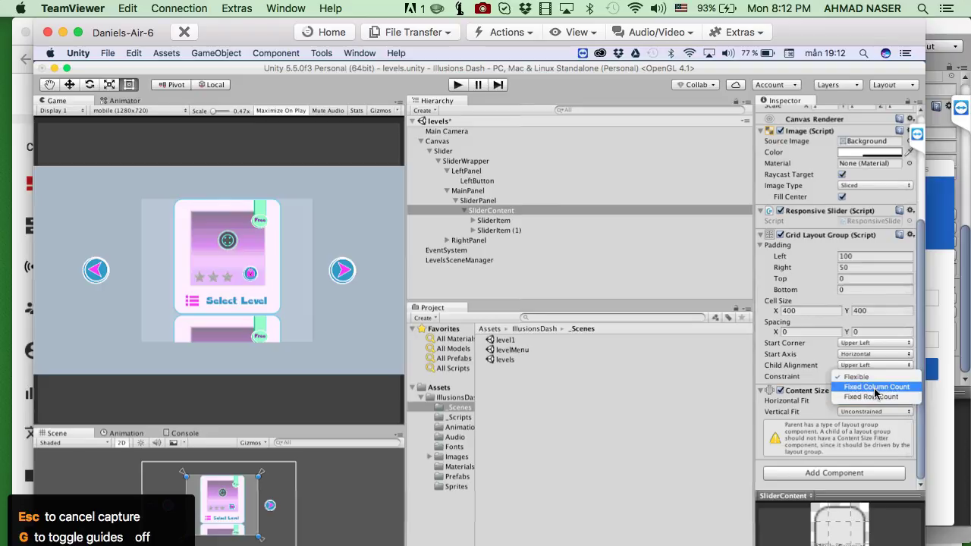
click(872, 389)
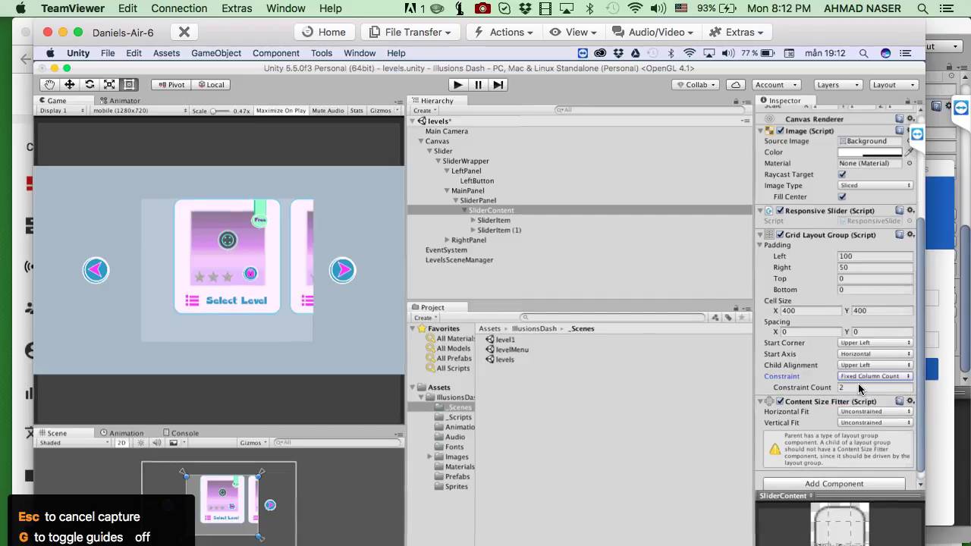
click(889, 388)
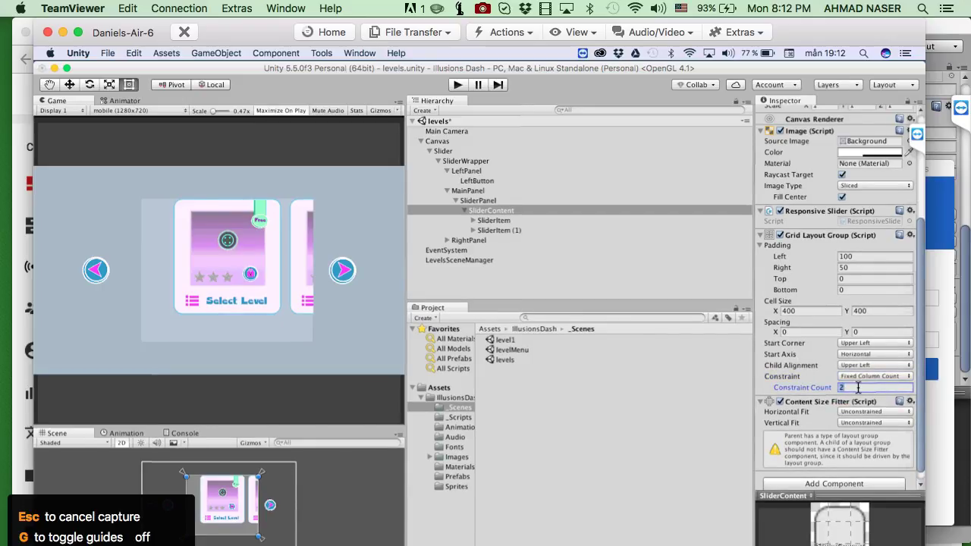
Step: Try Fixed Row Count as the Grid Layout Group's constraint, and return it to Fixed Column Count
click(869, 377)
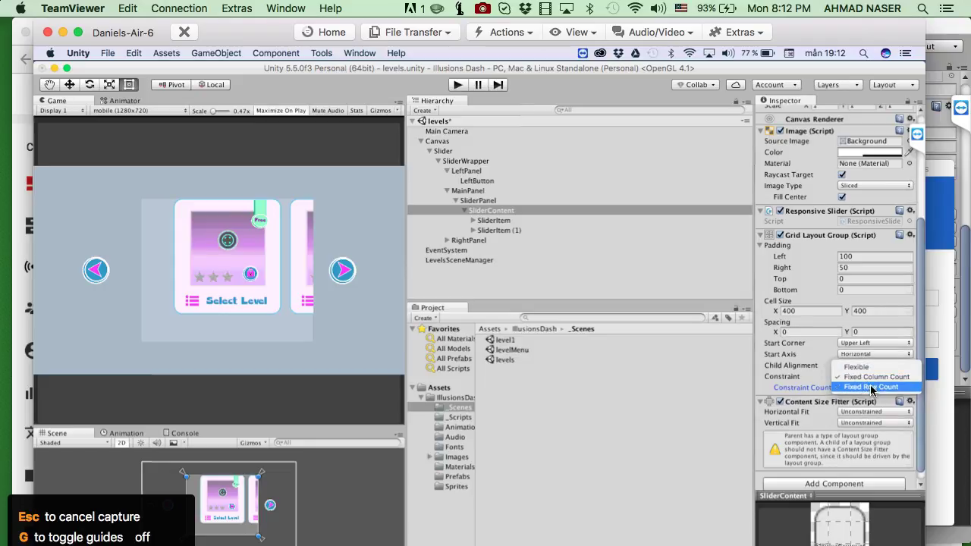
click(875, 388)
click(872, 389)
click(863, 376)
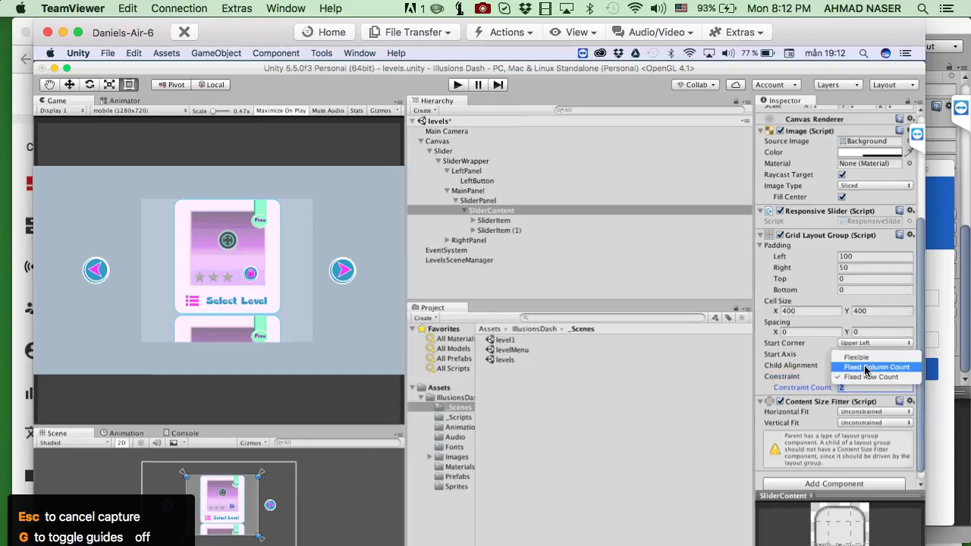
click(871, 367)
click(867, 389)
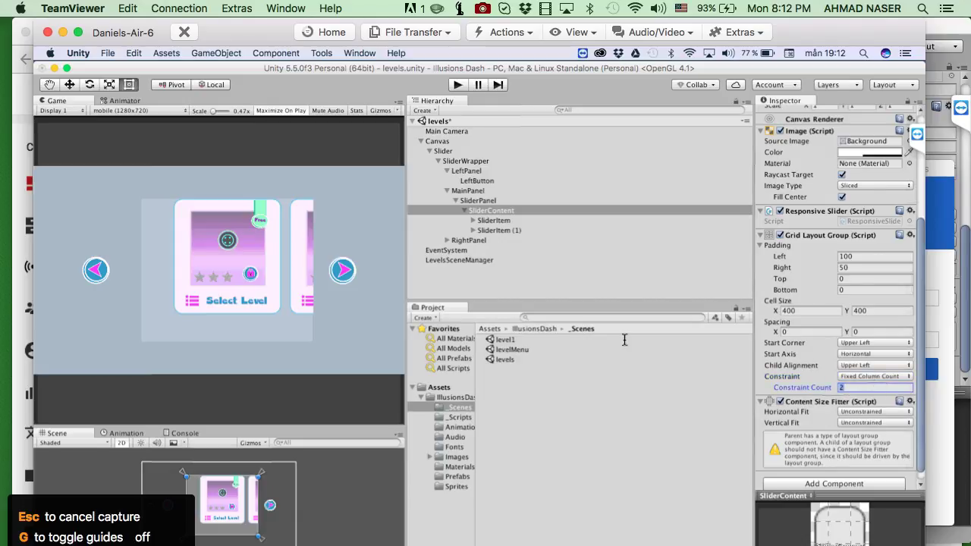
Step: Set both the horizontal and vertical fit of SliderContent's Content Size Fitter to Preferred Size
scroll(870, 413, down, 1)
click(866, 400)
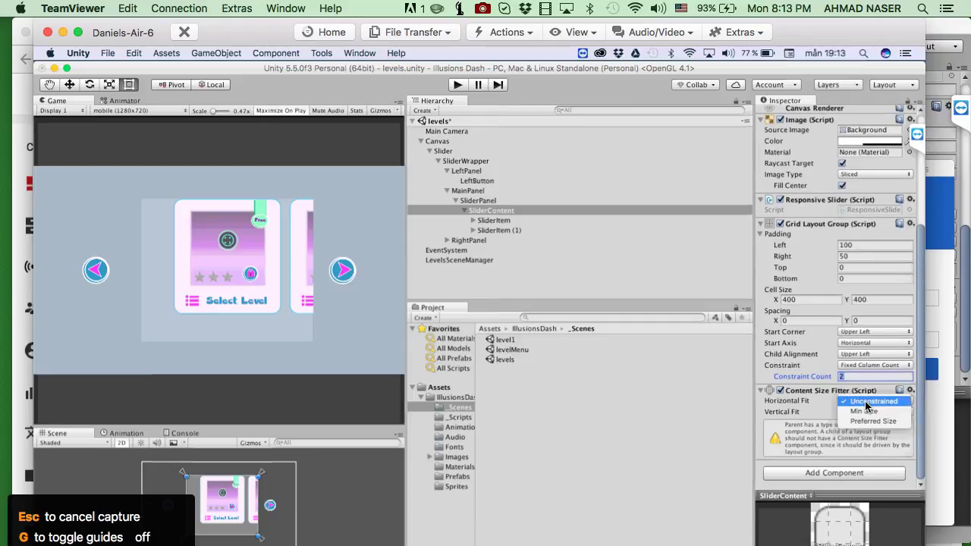
click(872, 420)
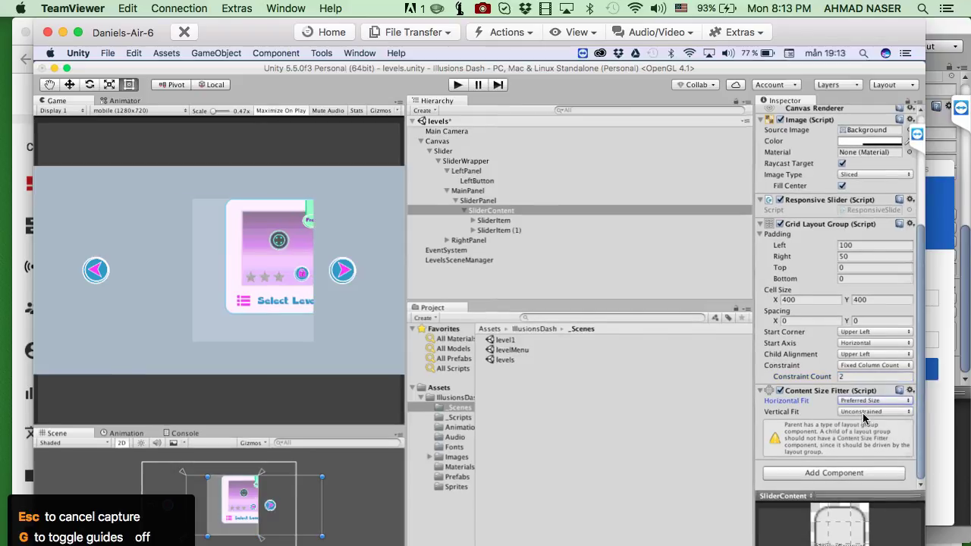
click(858, 410)
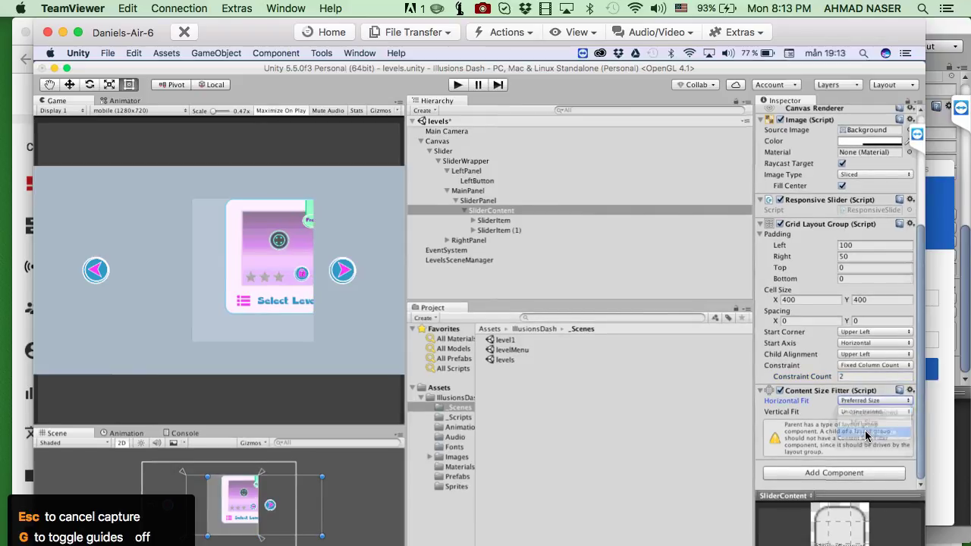
click(867, 433)
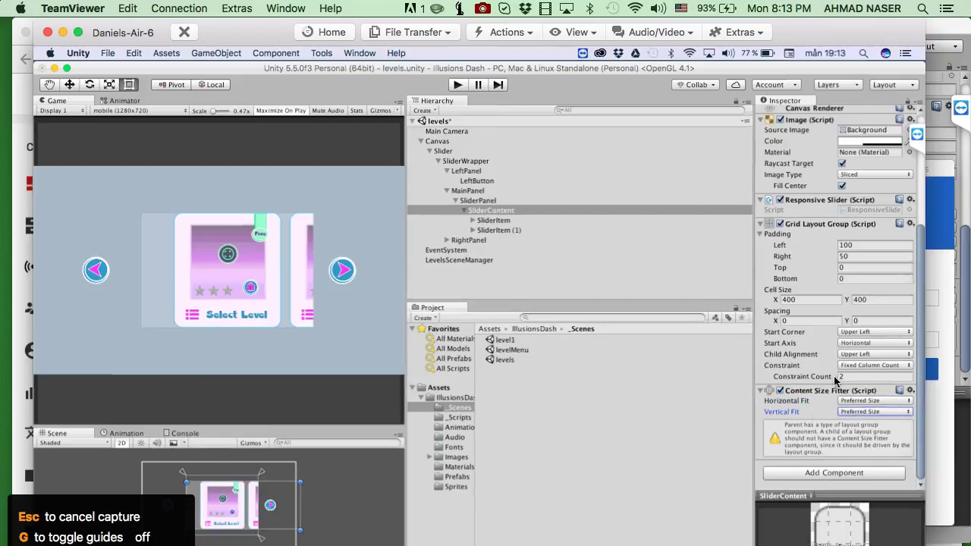
Step: Set the constraint of SliderContent's Grid Layout Group to Flexible
click(861, 366)
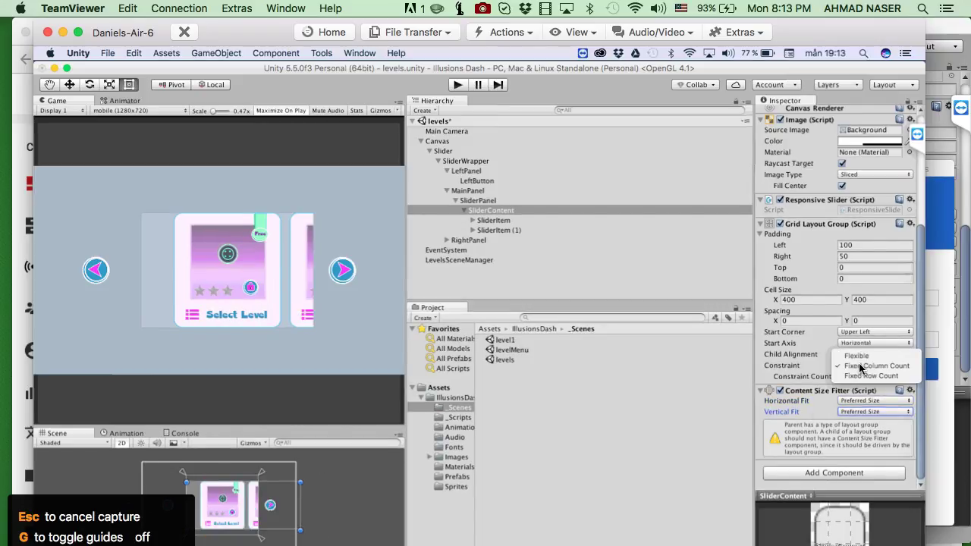
click(863, 359)
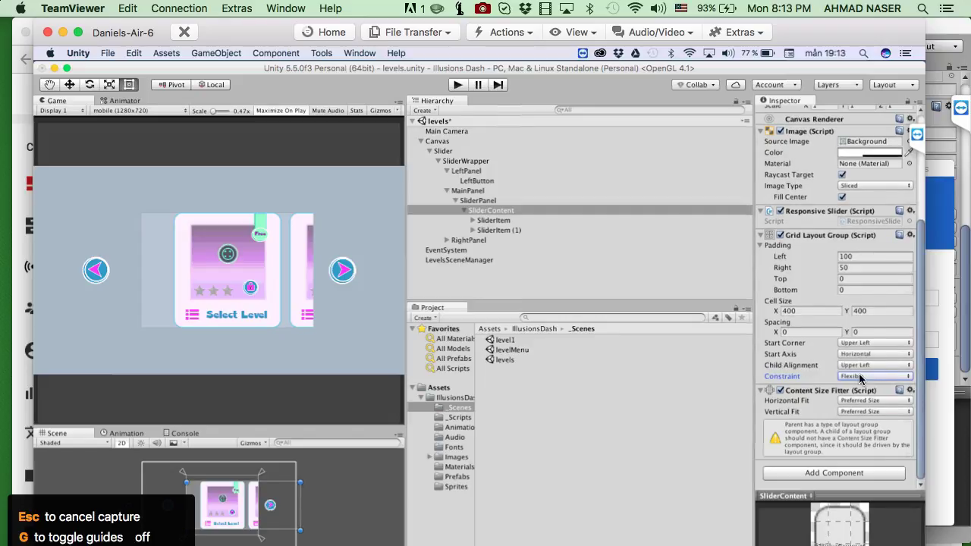
click(863, 376)
click(865, 377)
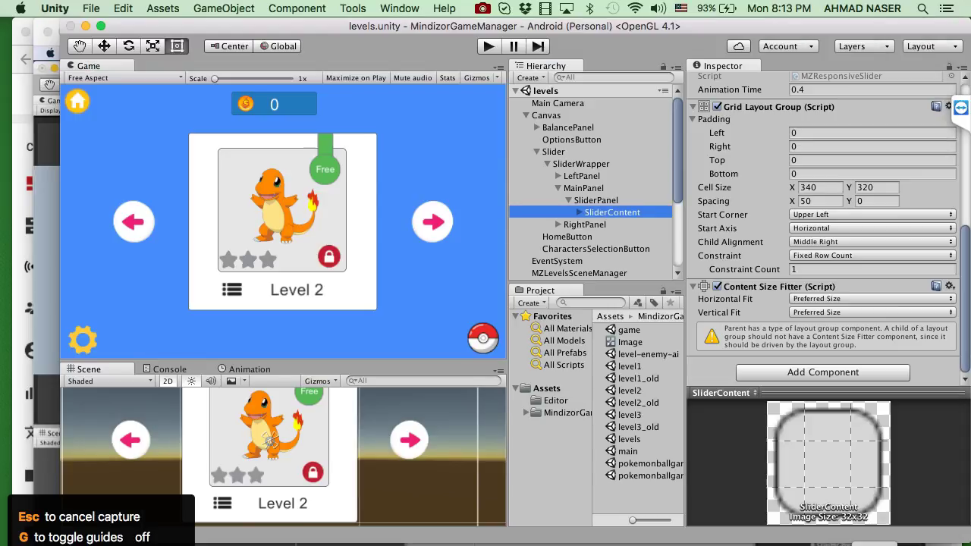
Step: Switch to the reference MindizorGameManager project and examine how SliderPanel, SliderContent and its SliderItem children are set up and sized
click(870, 540)
click(580, 213)
click(611, 226)
scroll(818, 225, up, 5)
scroll(818, 224, up, 10)
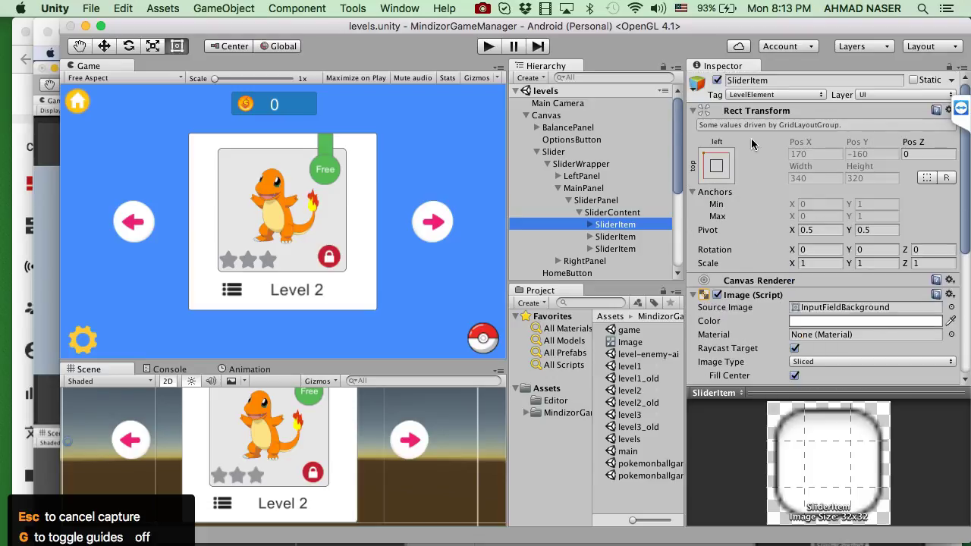
click(628, 215)
click(599, 201)
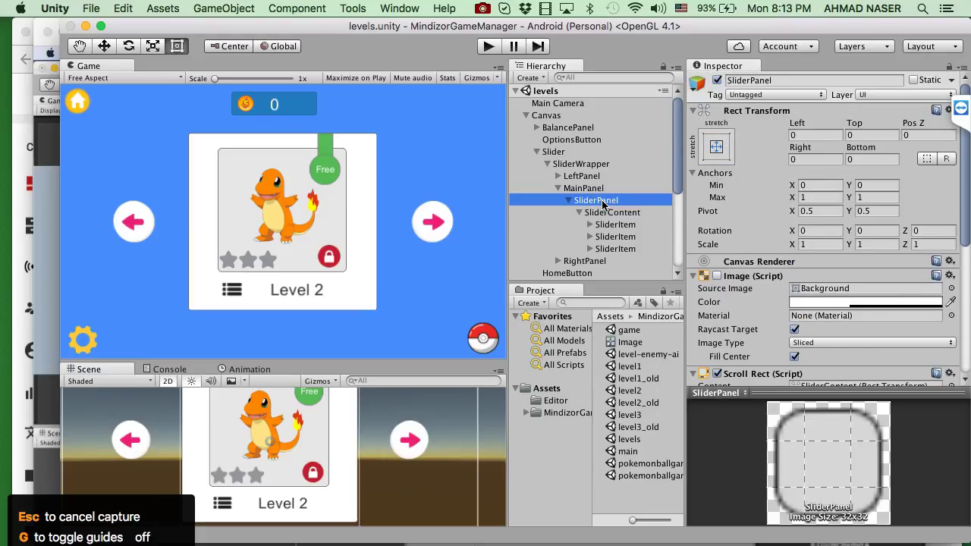
double_click(600, 200)
scroll(282, 462, up, 3)
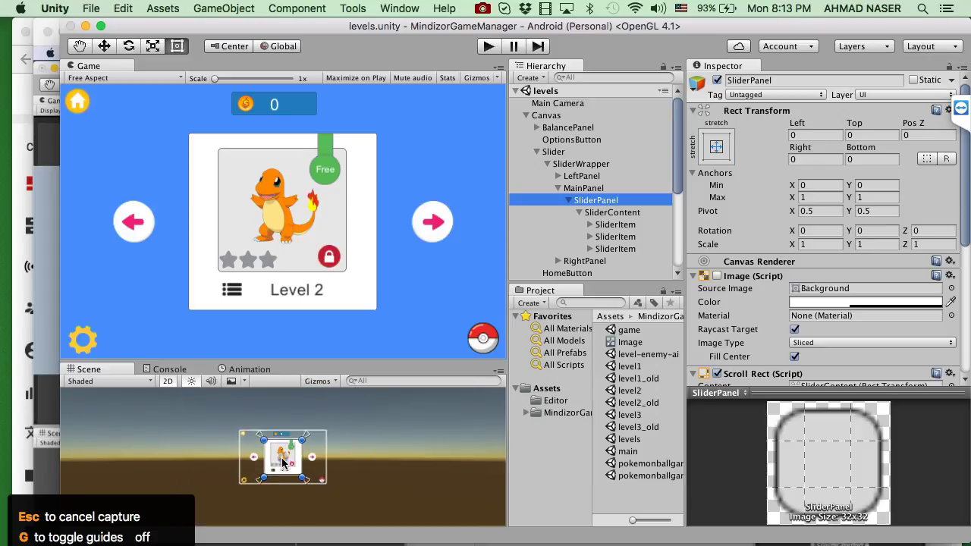
double_click(613, 213)
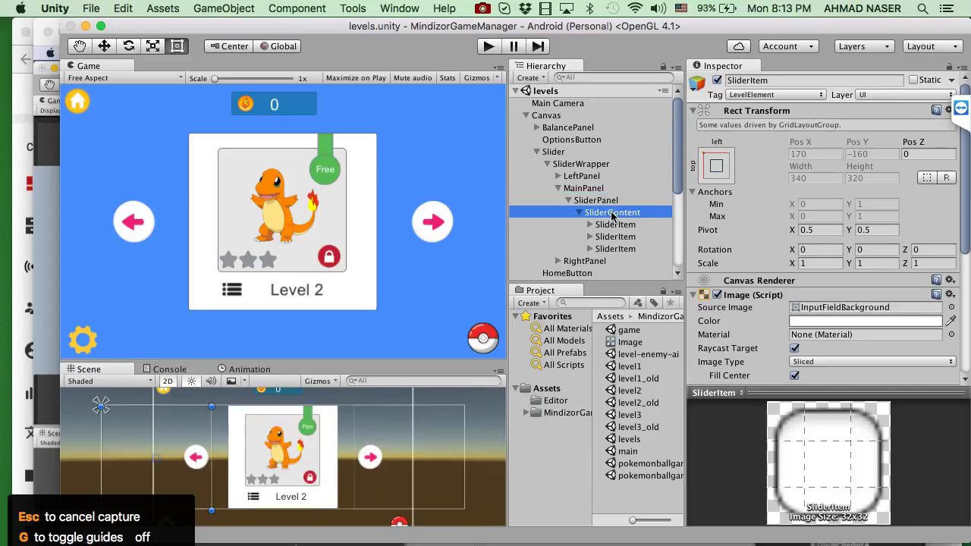
click(599, 201)
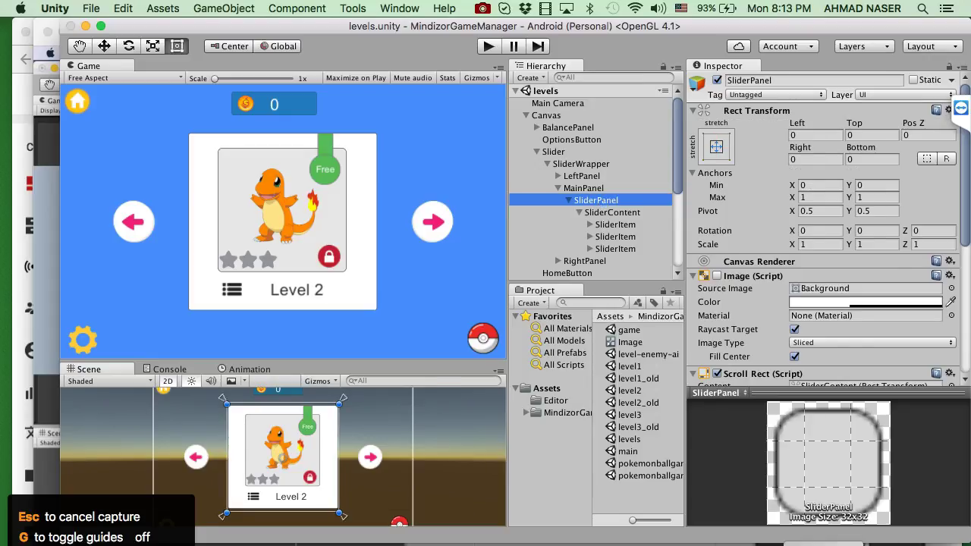
Step: Return to the TeamViewer session with the Illusions Dash project and remove the Rect Mask 2D component from SliderPanel
click(824, 545)
click(473, 201)
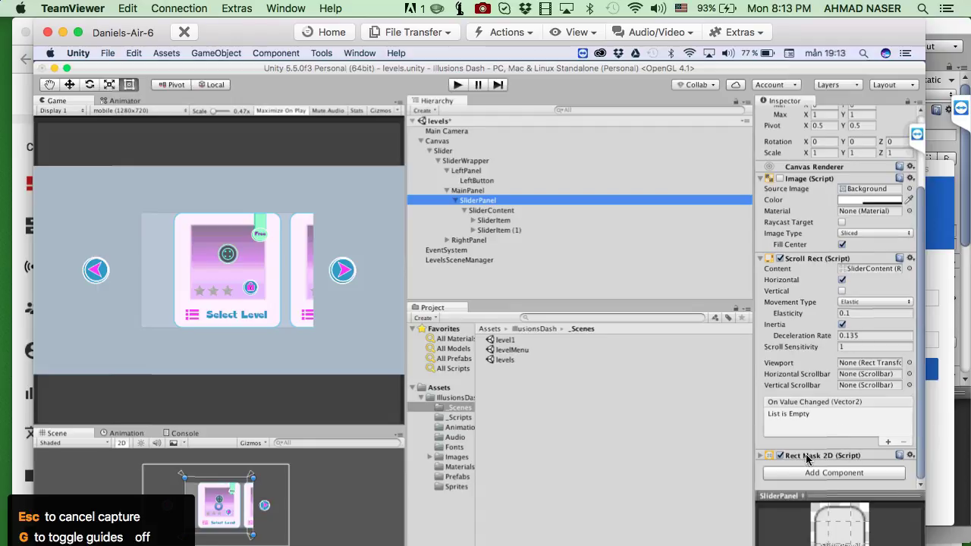
click(911, 455)
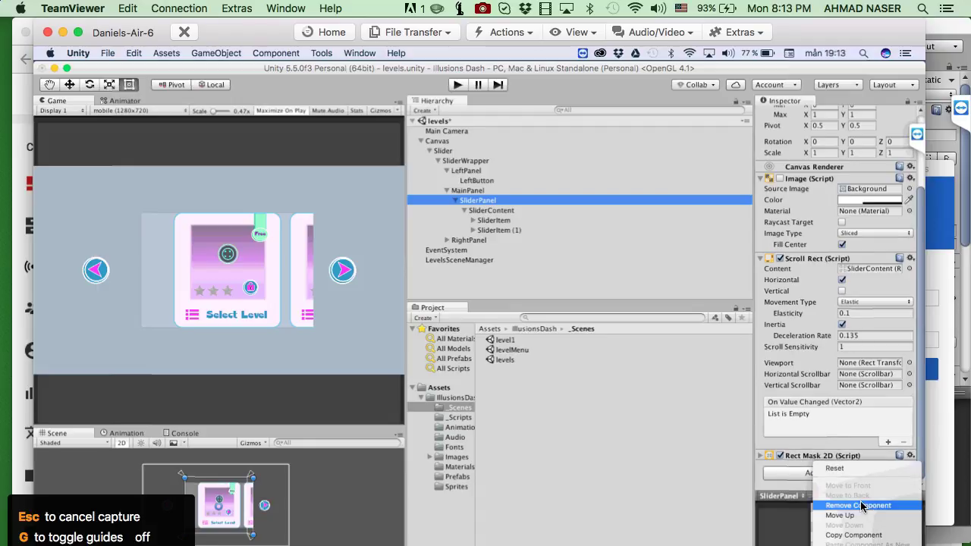
click(862, 505)
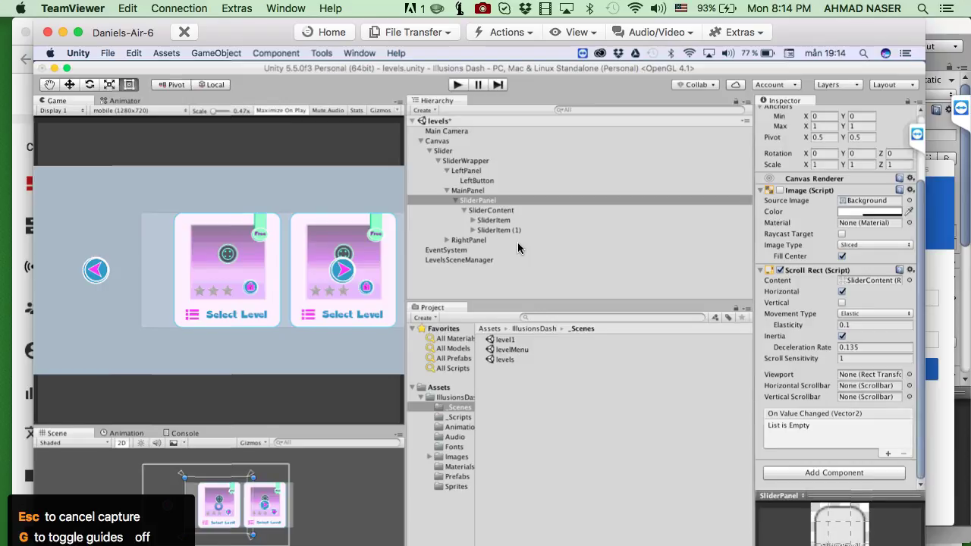
Step: Compare the components of SliderPanel and SliderContent with those of the reference project's SliderPanel, and minimize the reference project
click(478, 211)
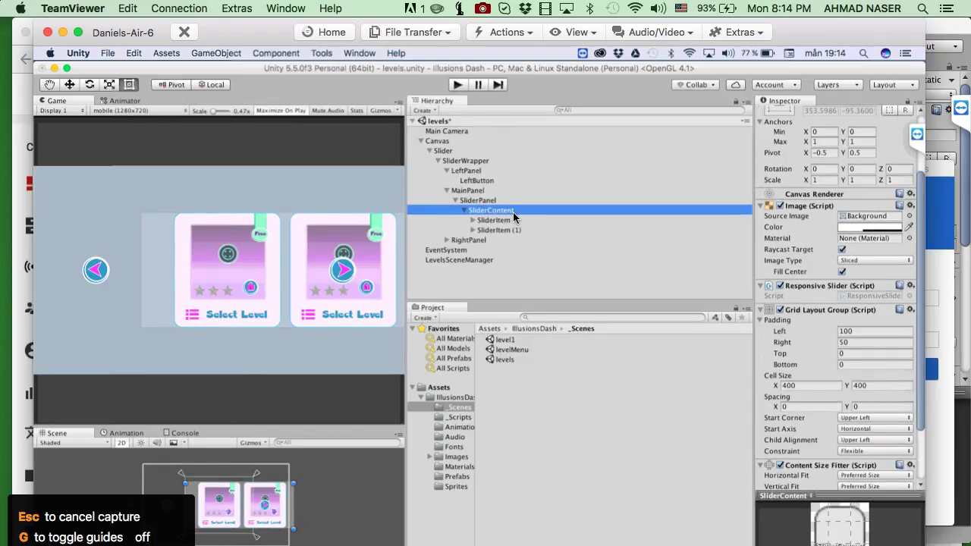
click(471, 199)
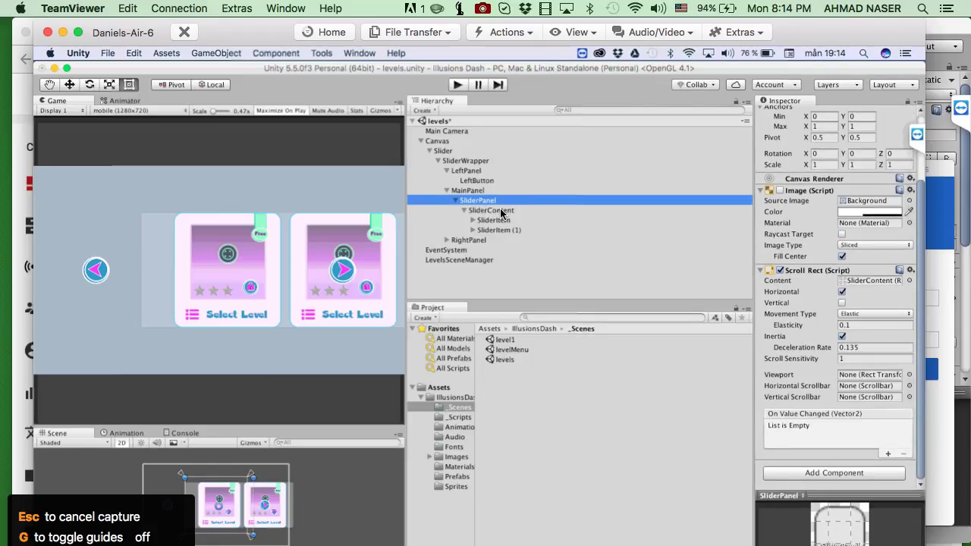
click(501, 212)
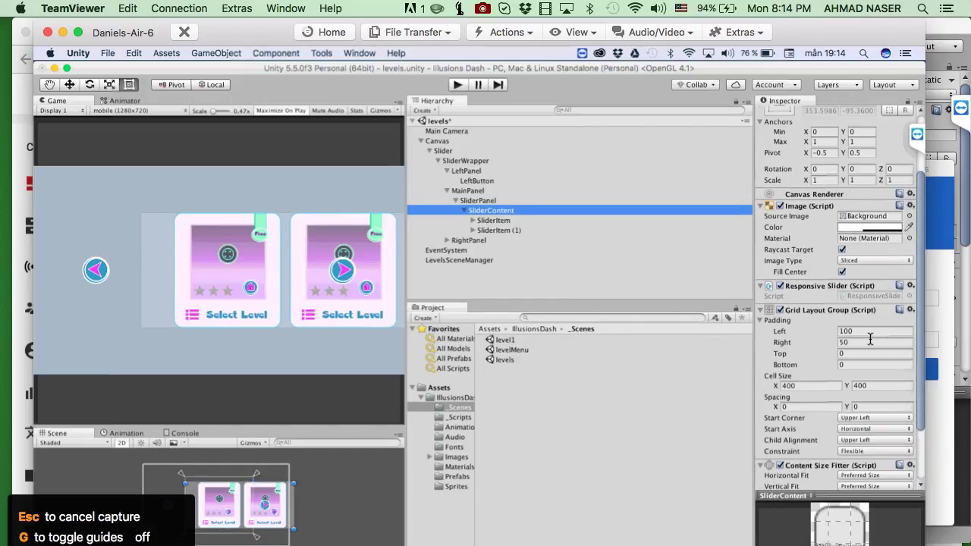
scroll(870, 339, down, 3)
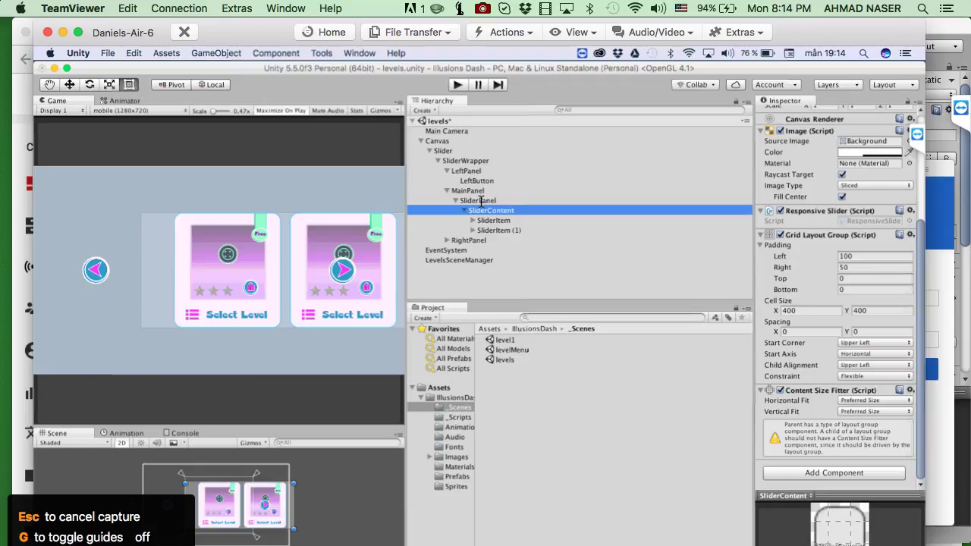
click(482, 201)
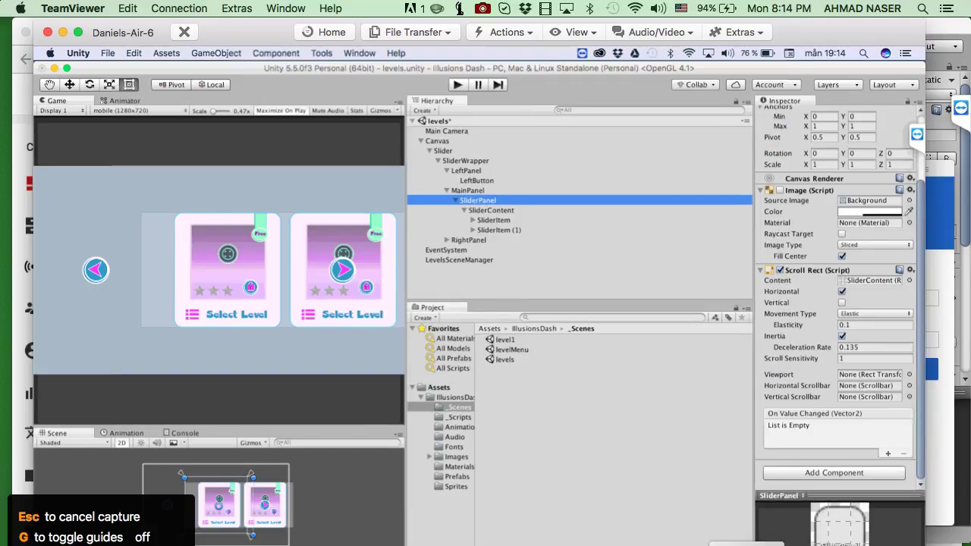
key(super+Tab)
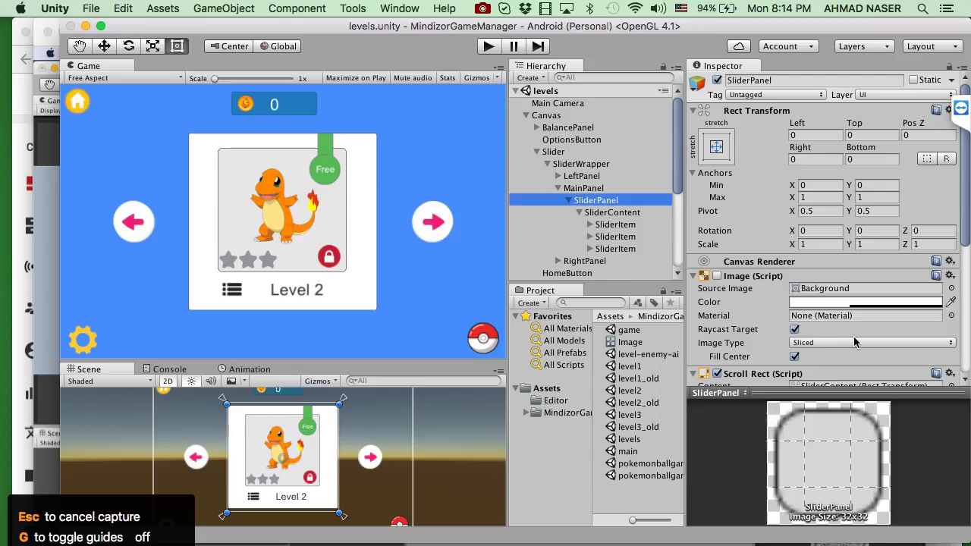
scroll(863, 348, down, 10)
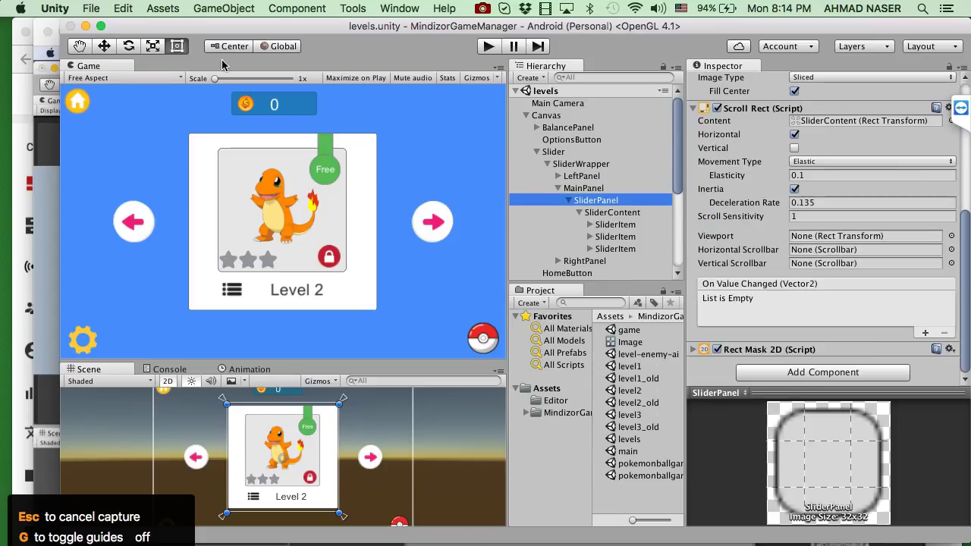
click(87, 27)
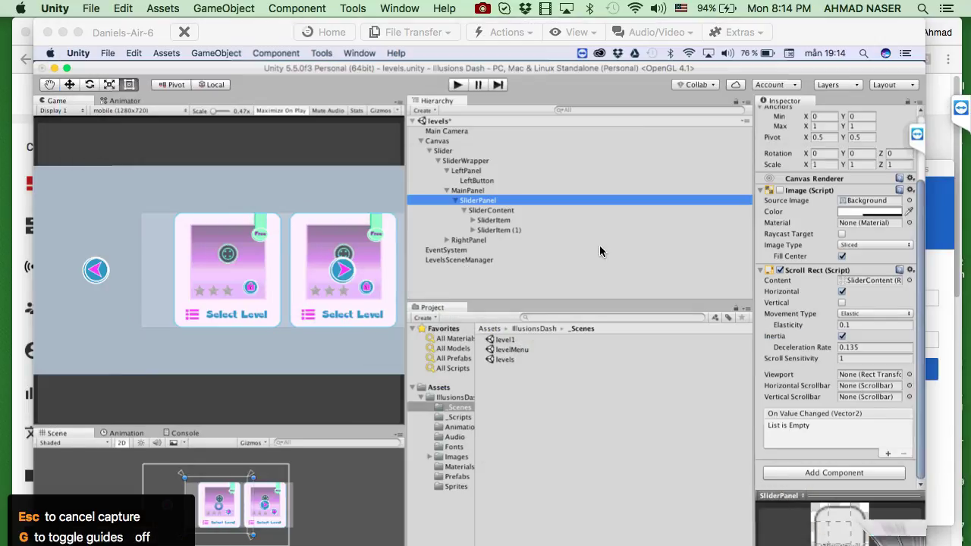
Step: Add a Rect Mask 2D component back to SliderPanel
click(841, 473)
text(mas)
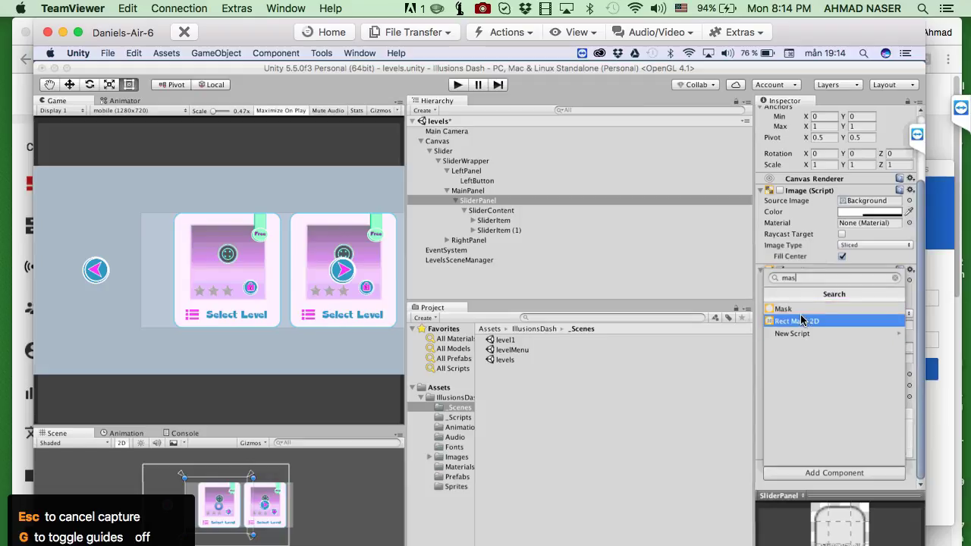
click(802, 321)
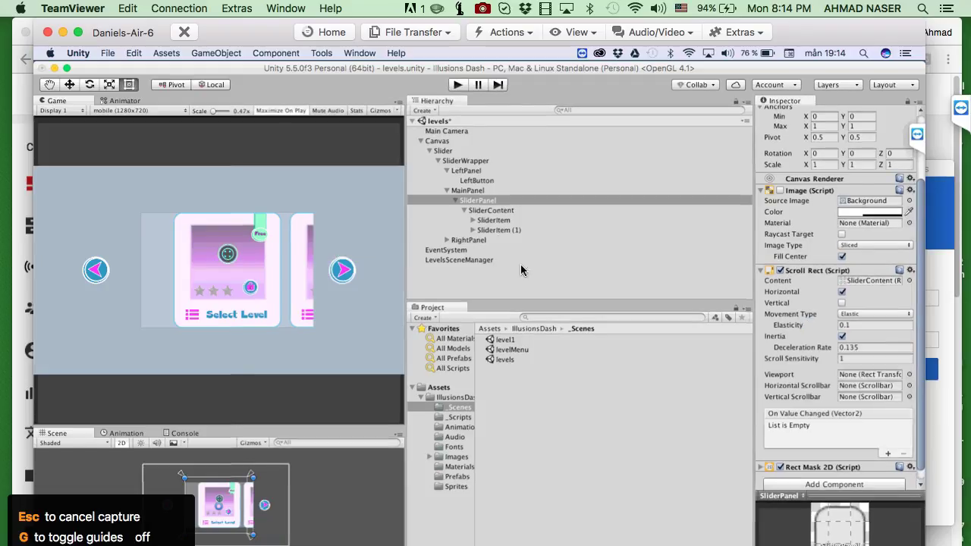
Step: Move the left edges of SliderPanel and MainPanel inward in the Scene view, giving MainPanel a Left offset of about 123
click(485, 199)
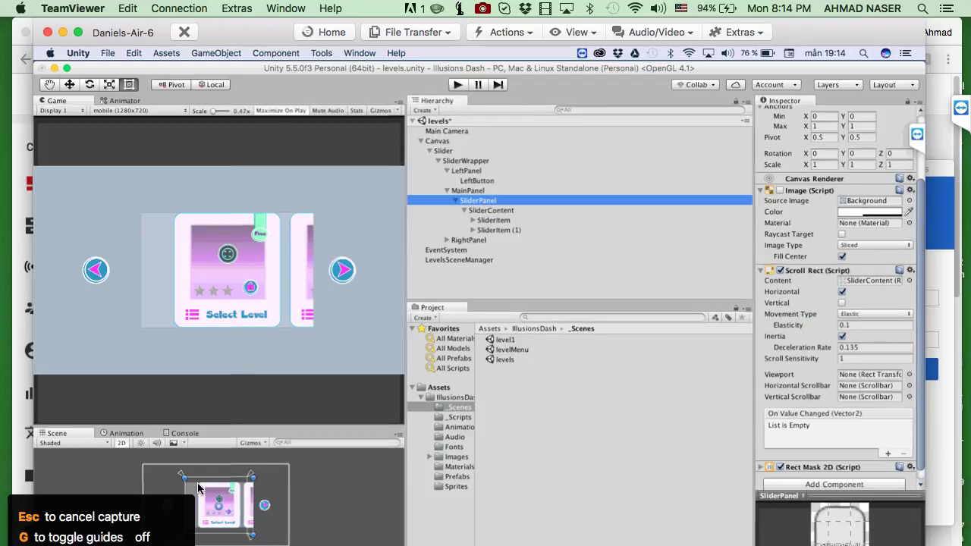
scroll(201, 487, up, 2)
scroll(220, 484, up, 5)
scroll(297, 490, down, 4)
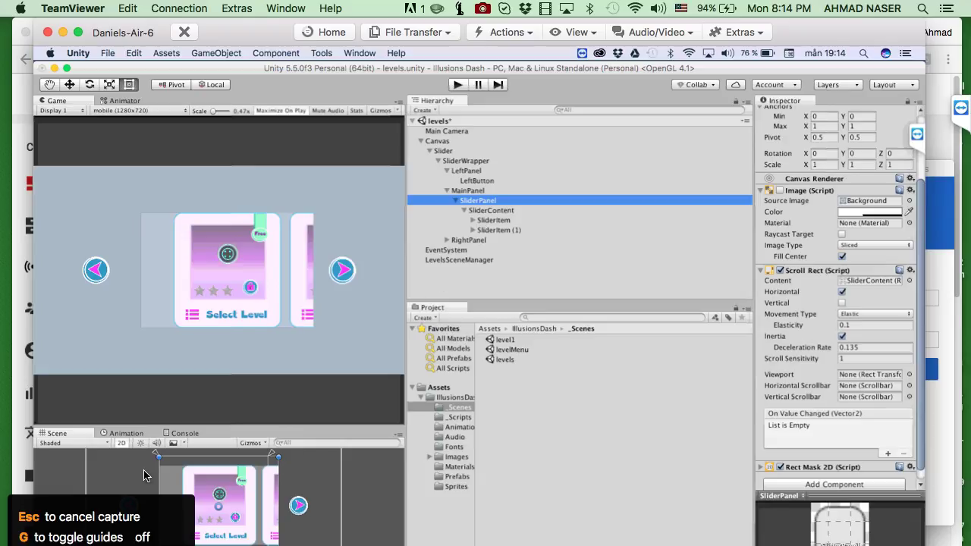
drag(159, 472, 193, 469)
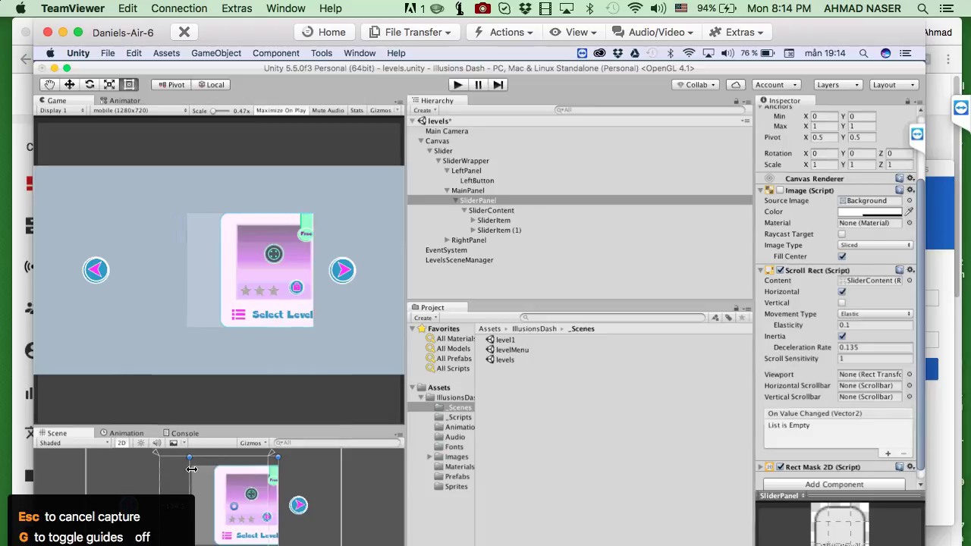
click(484, 190)
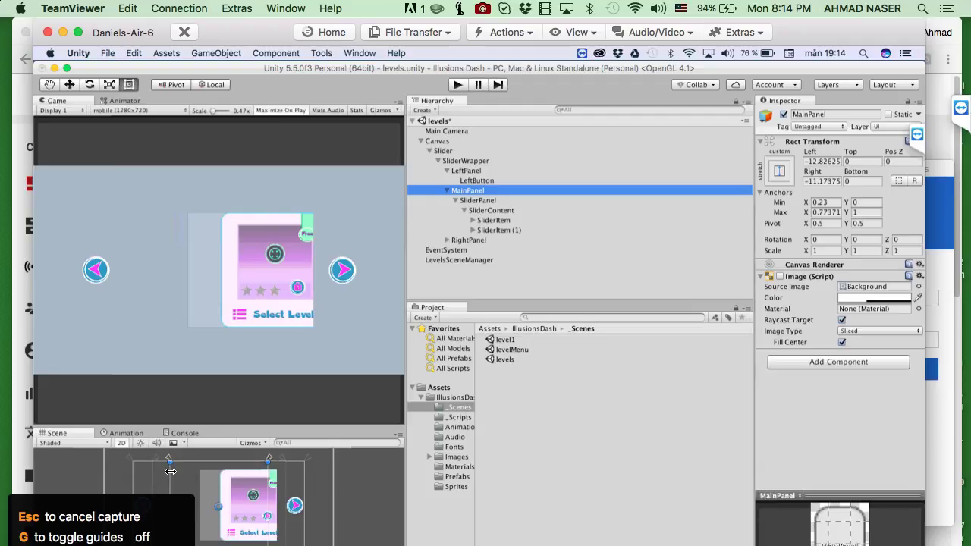
drag(175, 471, 195, 472)
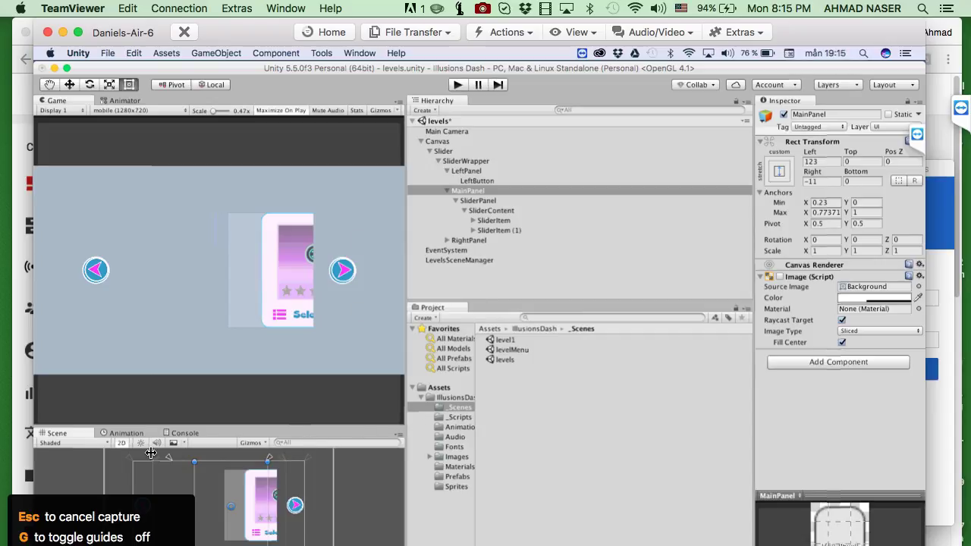
Step: Dock the Scene view beside the Game view, frame MainPanel in it, and enable MainPanel's Image component
drag(195, 429, 157, 107)
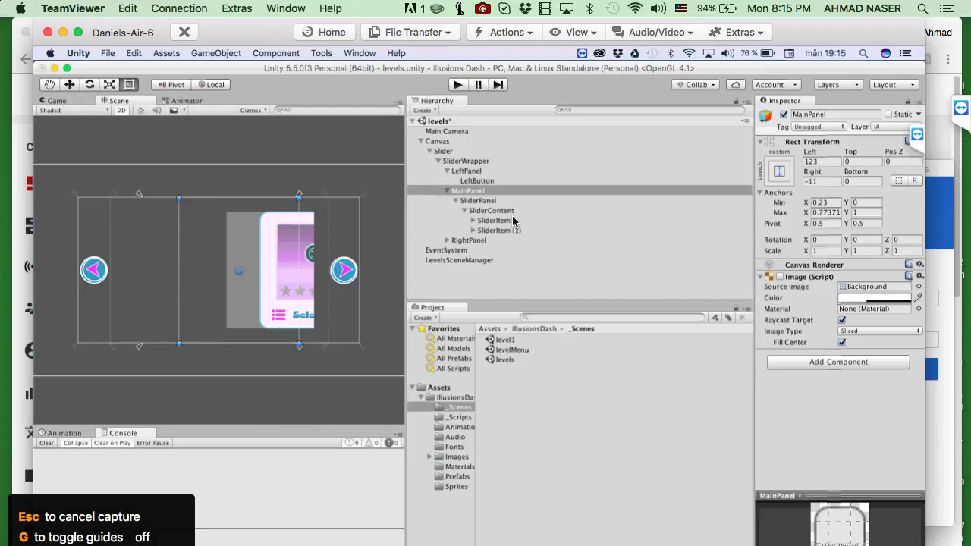
double_click(479, 192)
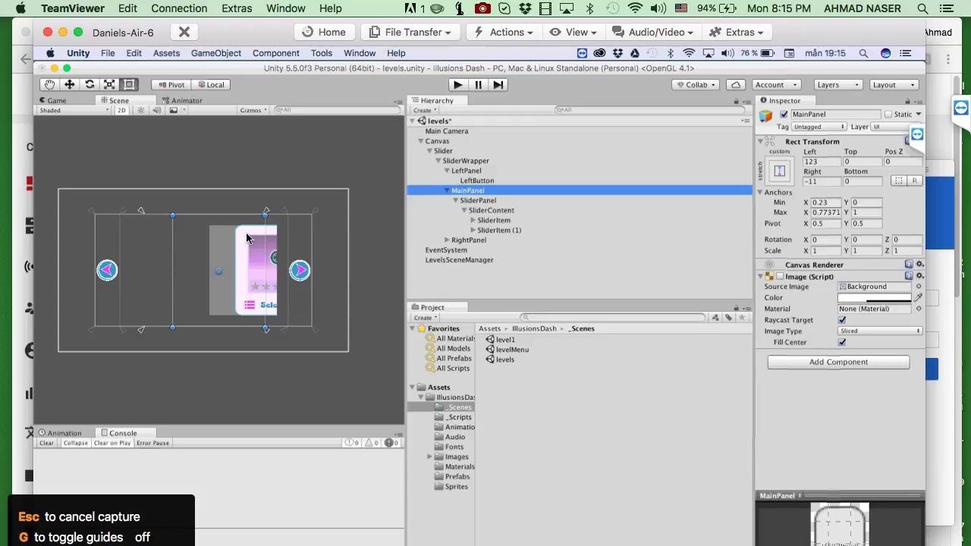
click(780, 276)
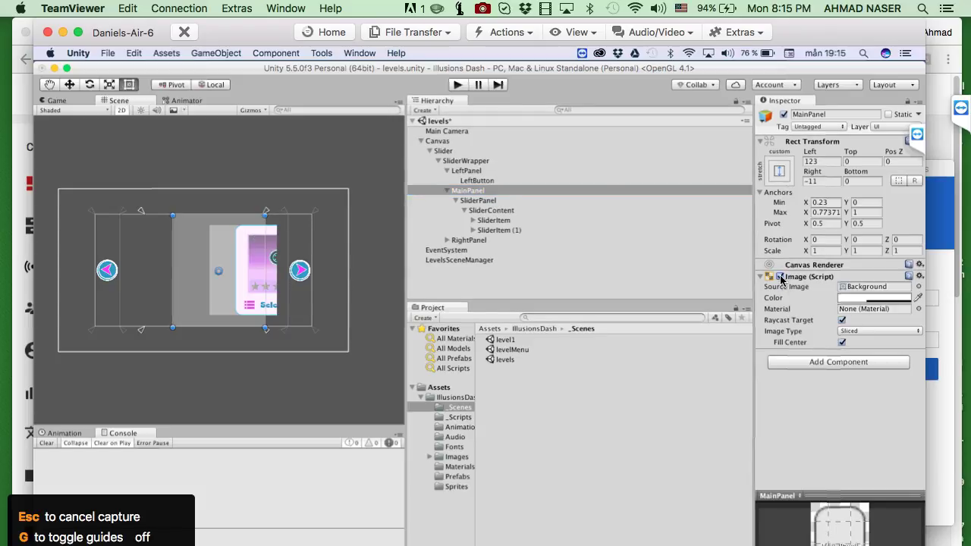
click(780, 277)
click(780, 277)
Step: Move SliderPanel sideways out of MainPanel in the Scene view
click(70, 85)
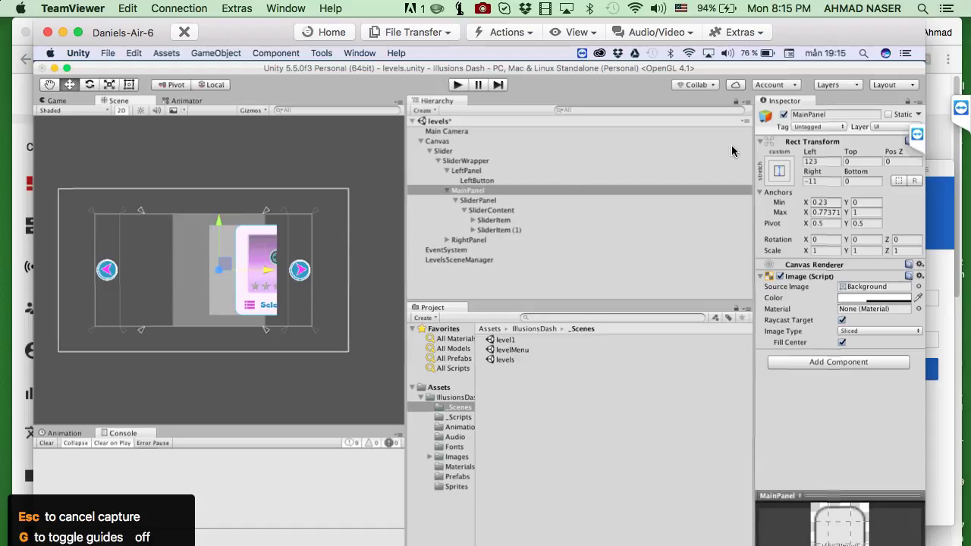
click(463, 161)
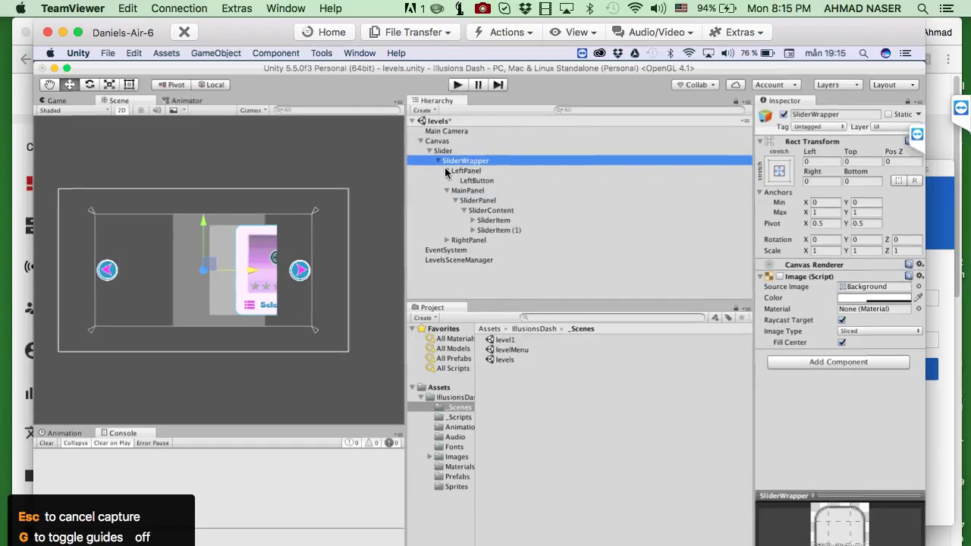
click(445, 170)
click(474, 180)
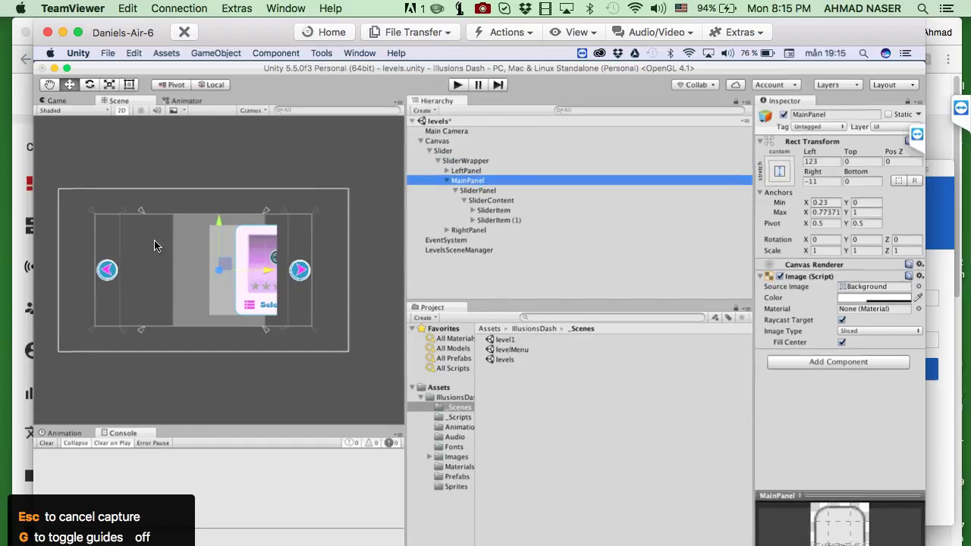
click(481, 191)
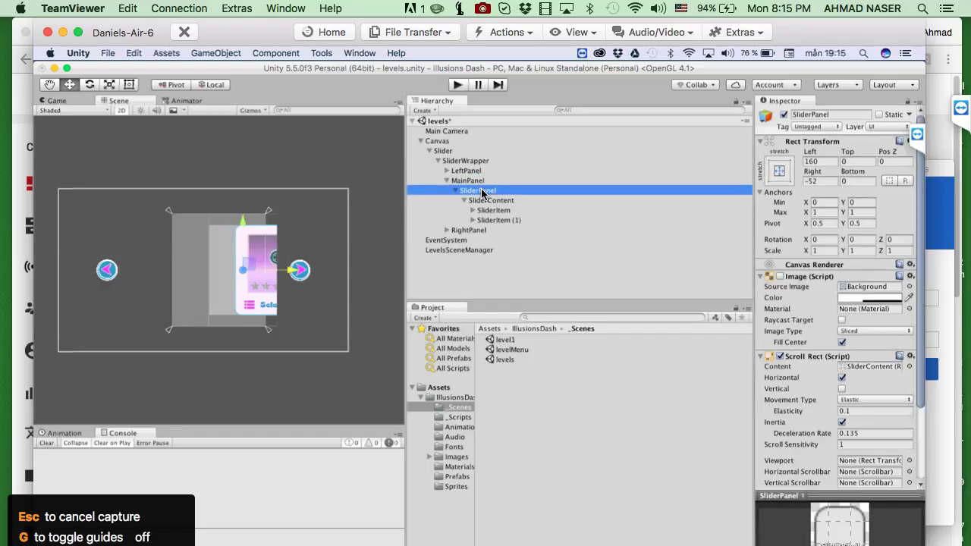
click(286, 276)
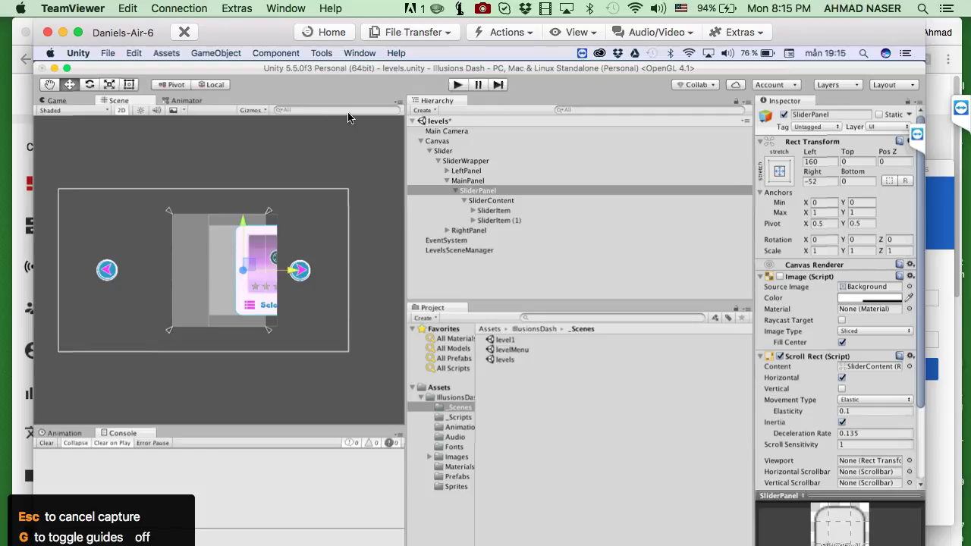
Step: Check MainPanel's extent by toggling its Image component off and on, and set its anchors to the middle-center preset
click(469, 181)
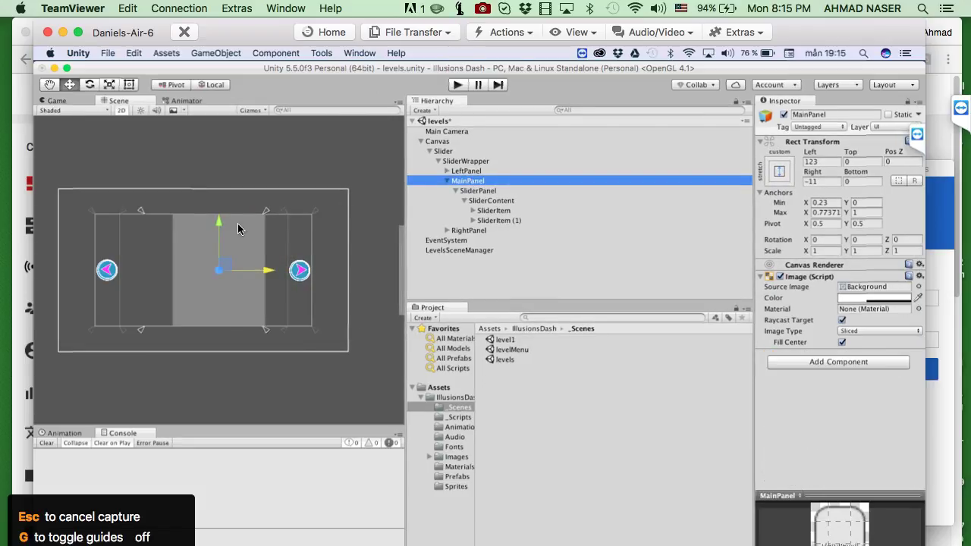
click(780, 276)
click(780, 277)
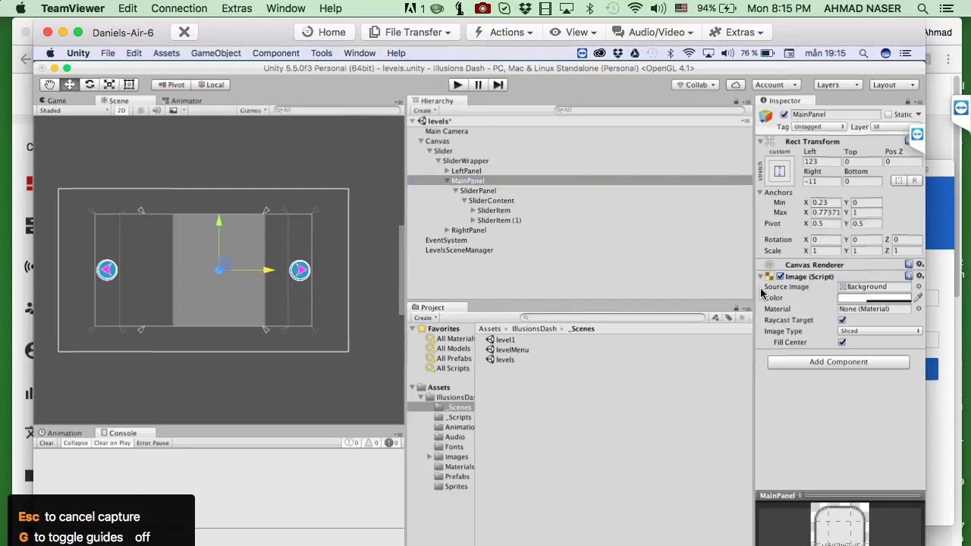
click(780, 172)
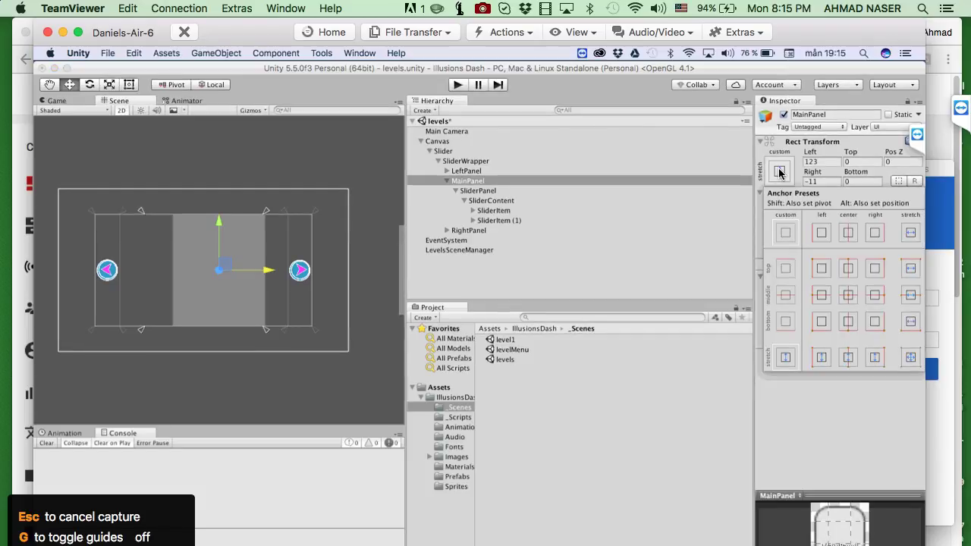
click(850, 297)
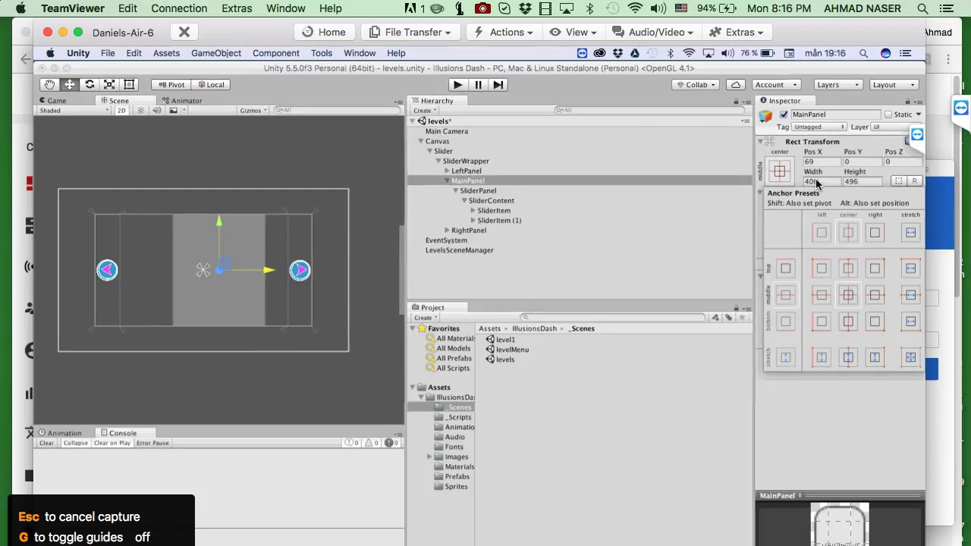
Step: Move MainPanel's left edge outward in the Scene view to widen the panel to about 512
click(469, 181)
click(129, 84)
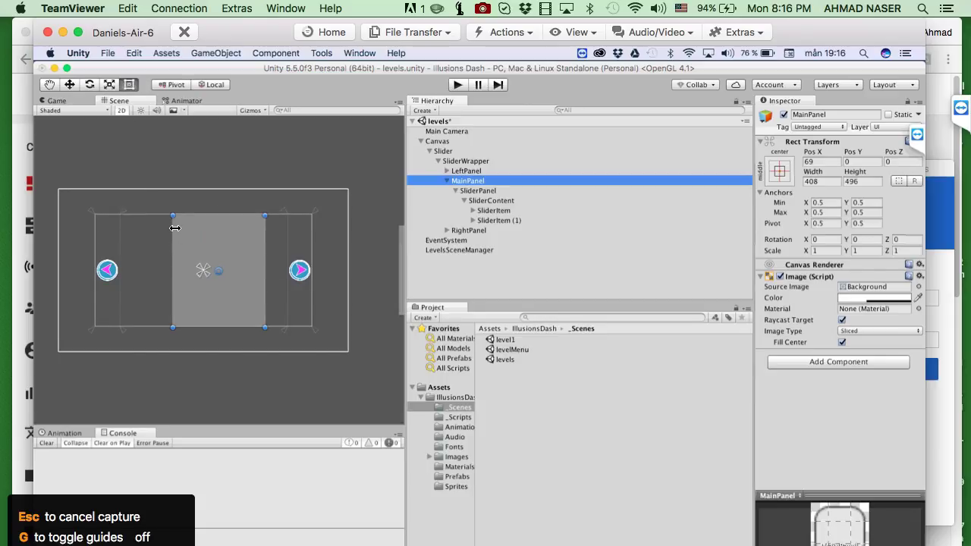
drag(174, 228, 152, 227)
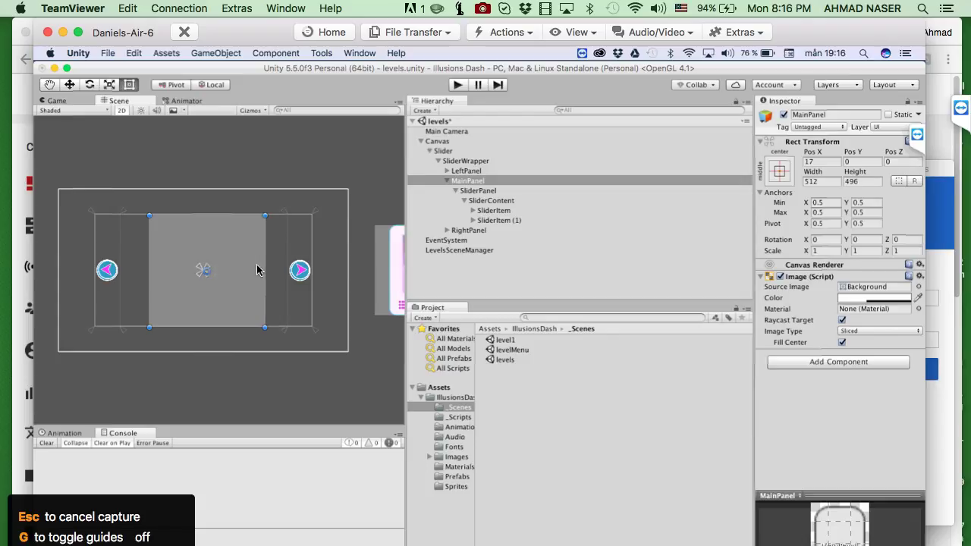
Step: Reset SliderPanel's Rect Transform, shifting the editor window to reach the component's options
click(477, 190)
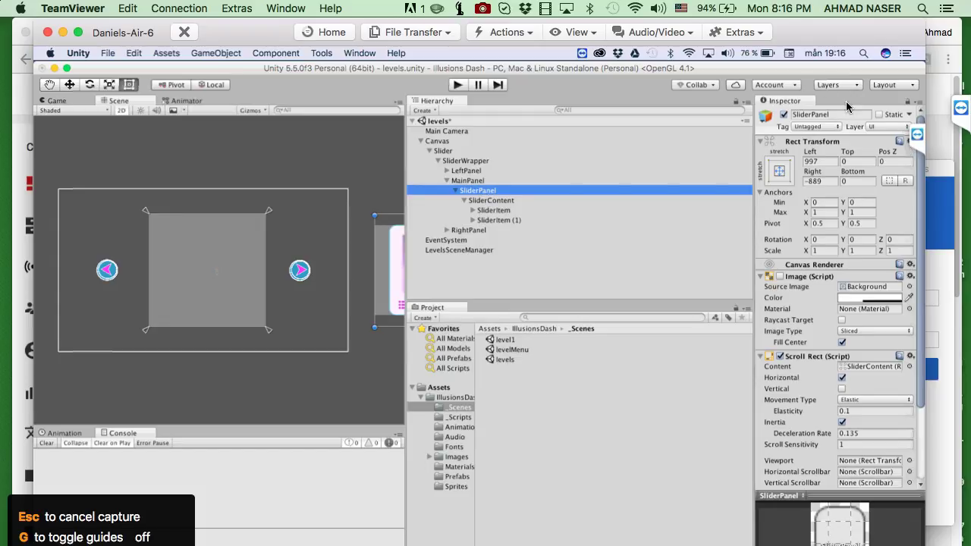
drag(787, 70, 739, 70)
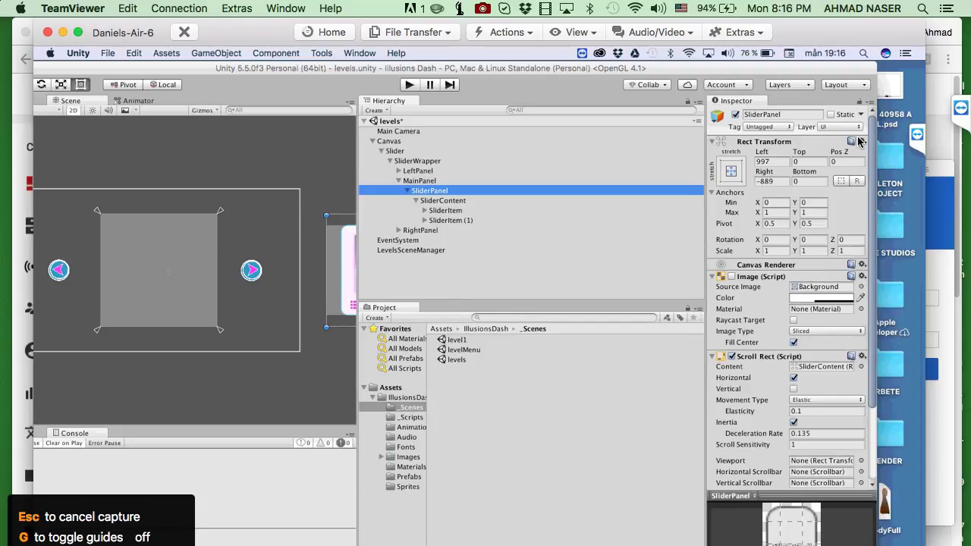
click(860, 142)
click(855, 154)
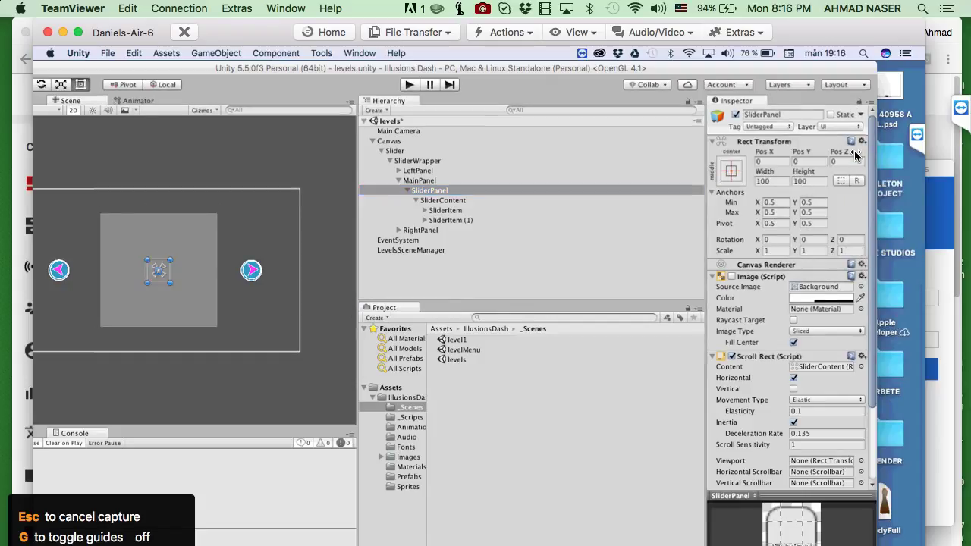
Step: Stretch SliderPanel in both directions to fill MainPanel, applying the stretch anchor preset together with its position
click(439, 192)
key(f)
click(417, 180)
key(f)
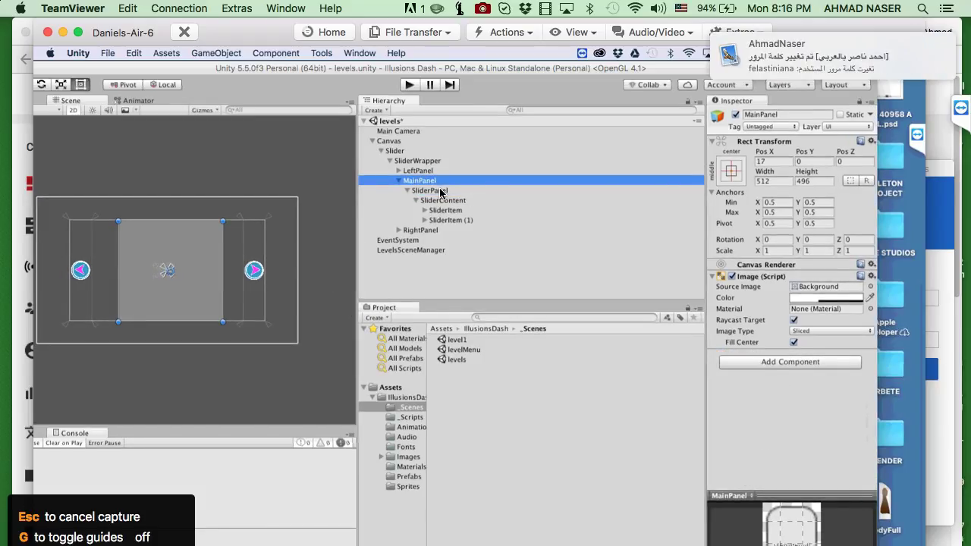
click(440, 191)
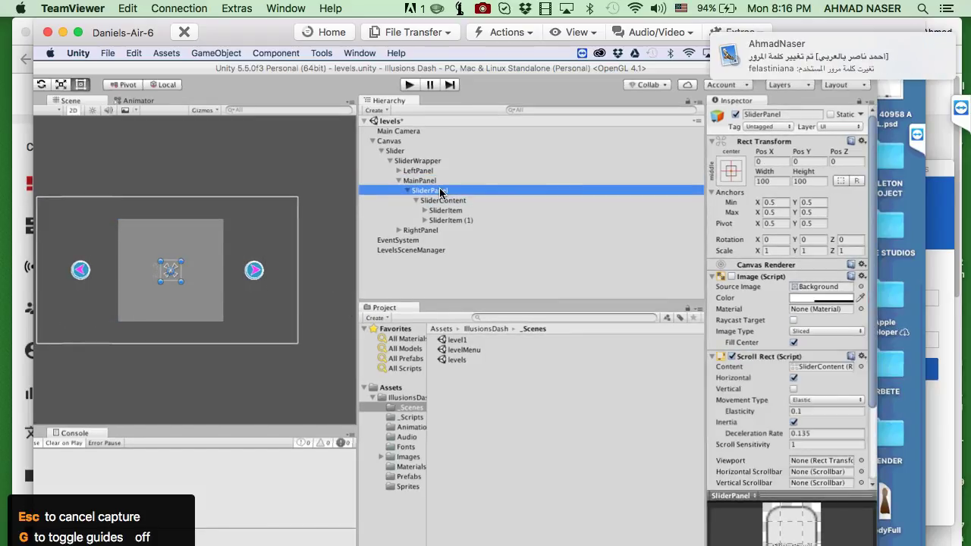
click(731, 171)
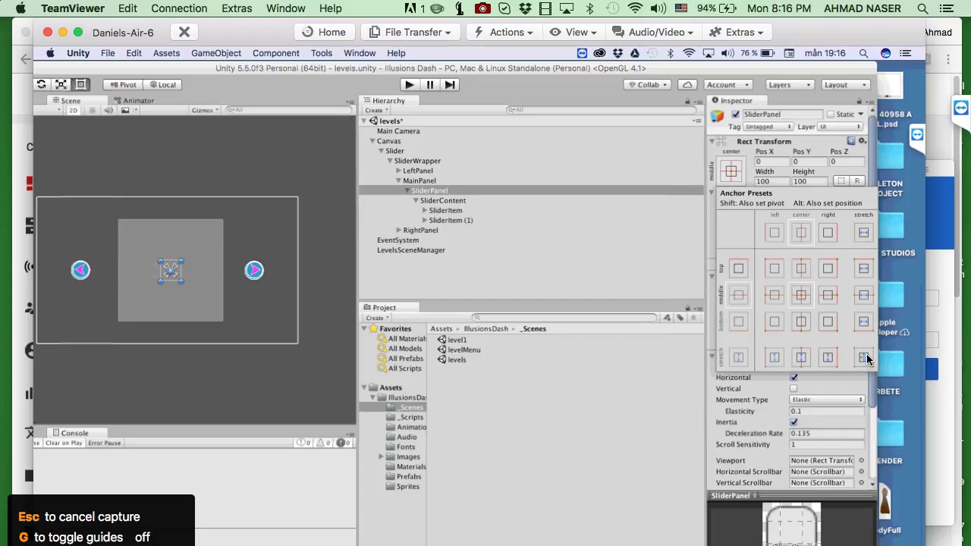
click(864, 357)
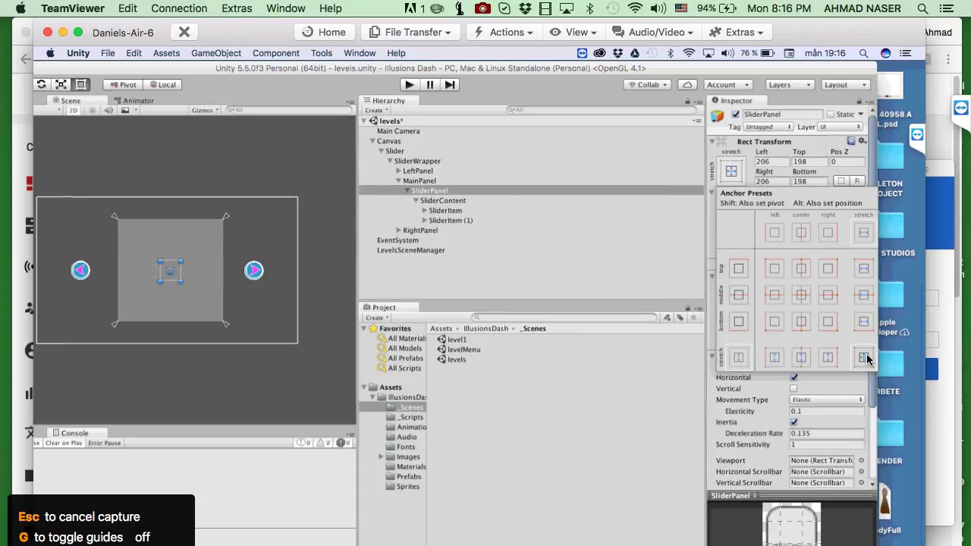
key(alt)
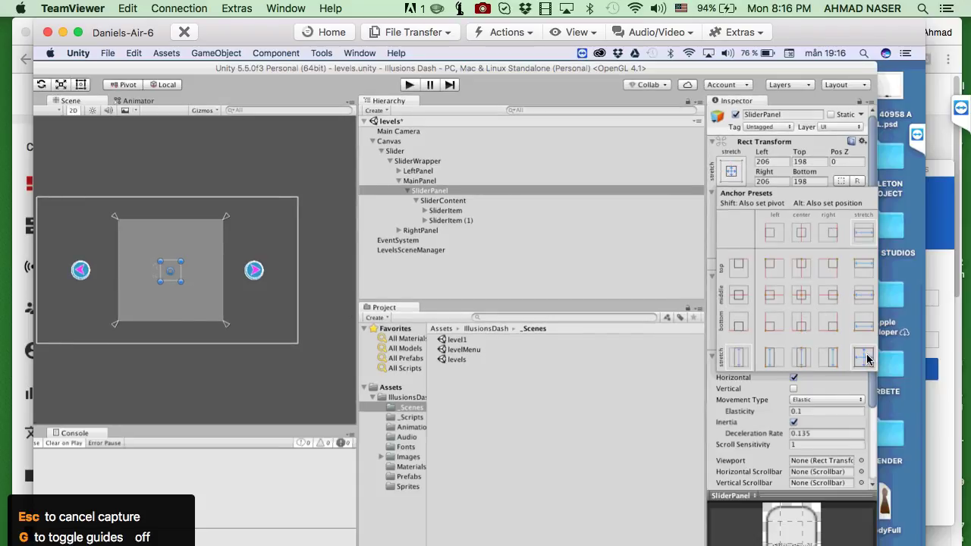
alt+click(866, 358)
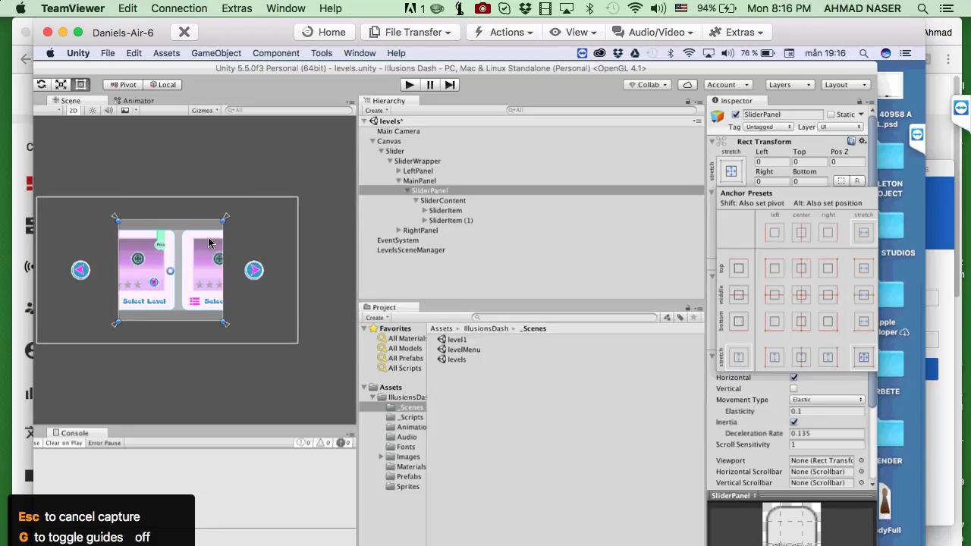
Step: Shift SliderContent slightly downward within SliderPanel in the Scene view
click(454, 208)
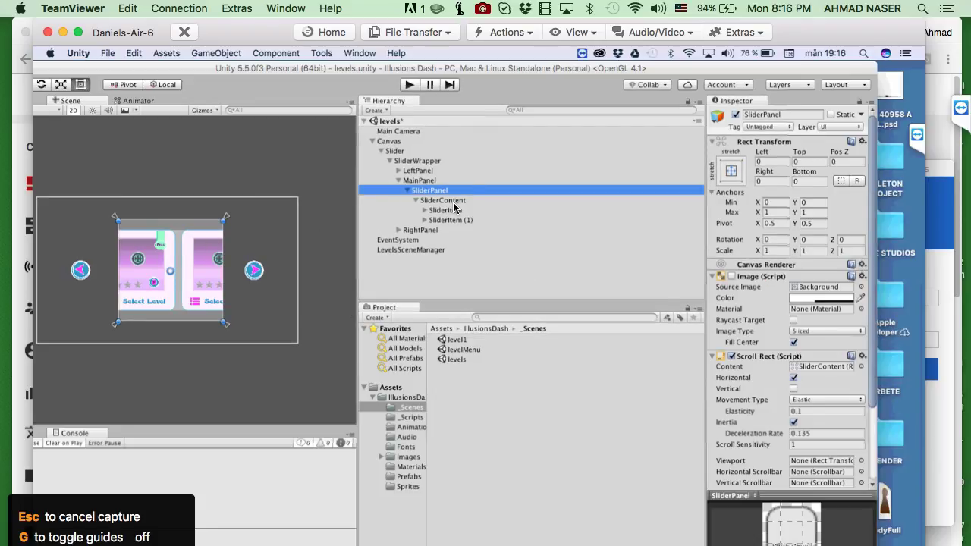
click(443, 202)
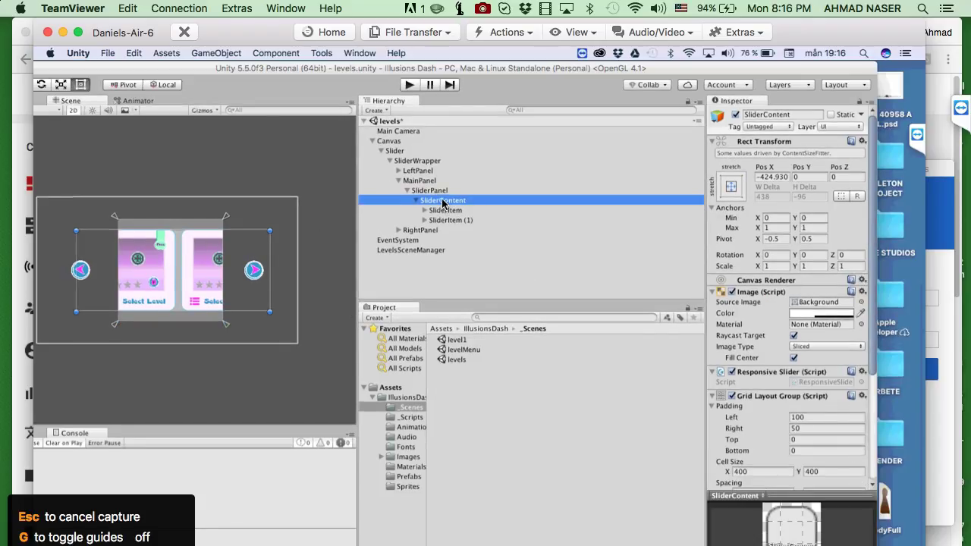
scroll(155, 260, down, 3)
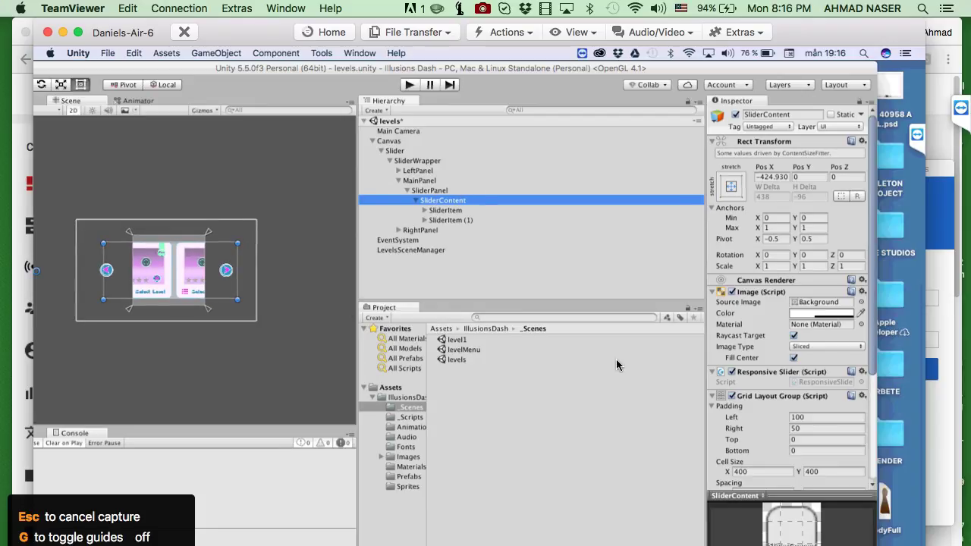
scroll(813, 410, down, 5)
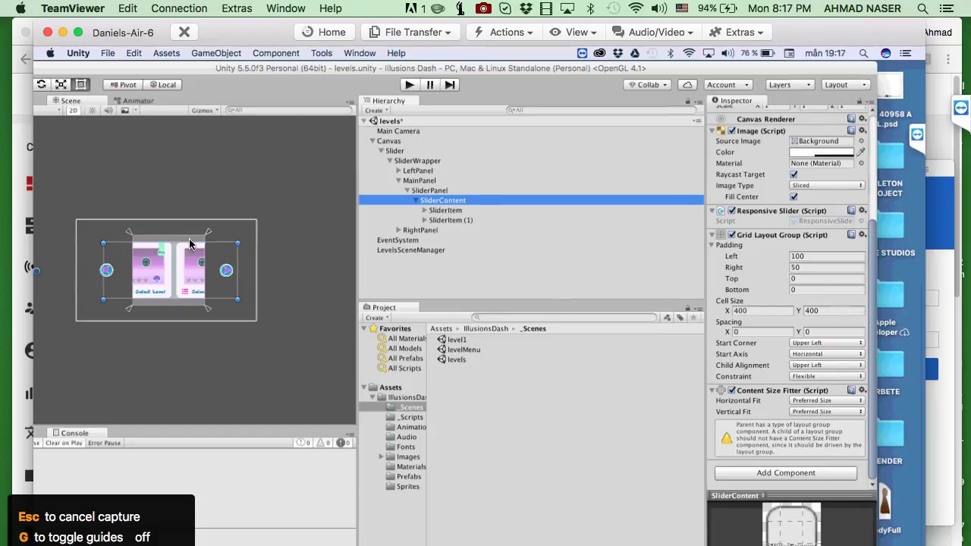
drag(229, 241, 228, 235)
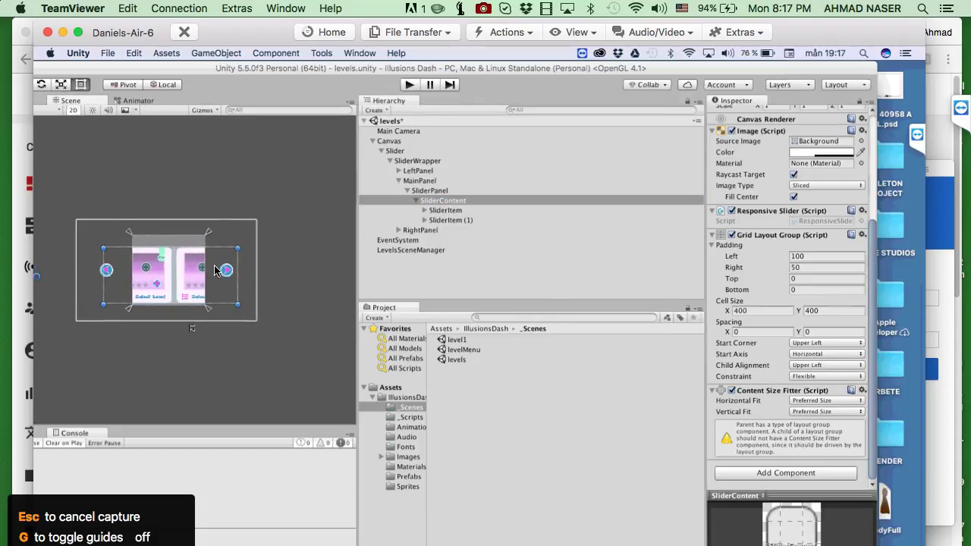
drag(210, 247, 210, 234)
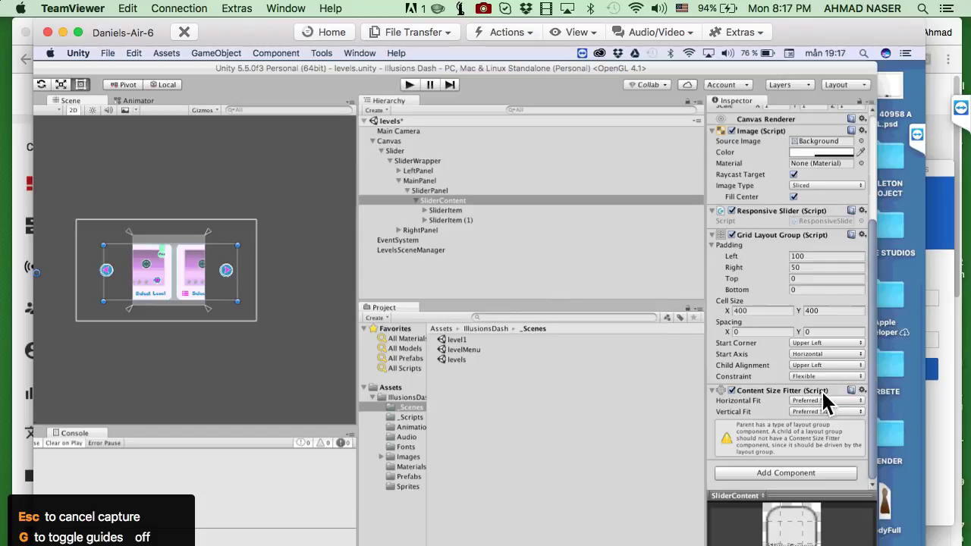
Step: Set the Cell Size of SliderContent's Grid Layout Group to 450 by 450
click(769, 310)
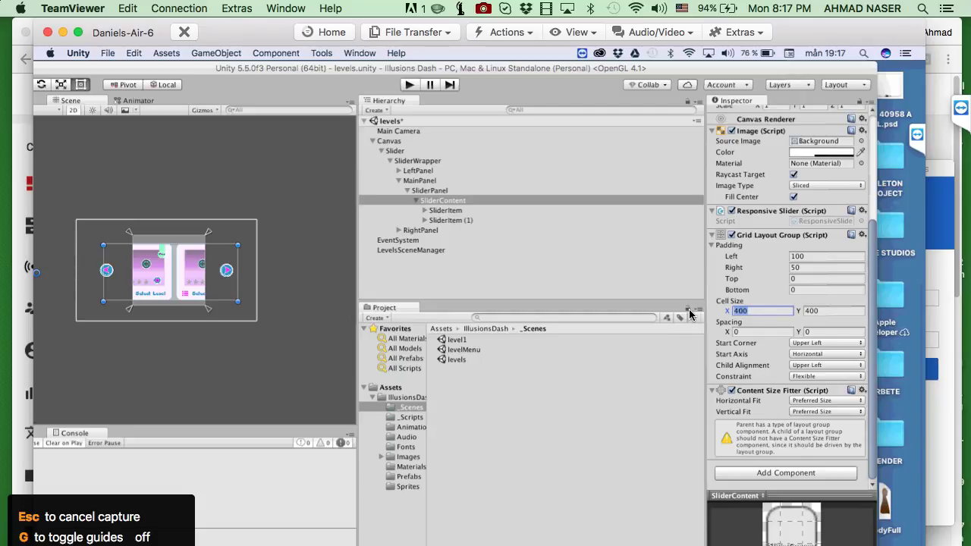
text(450)
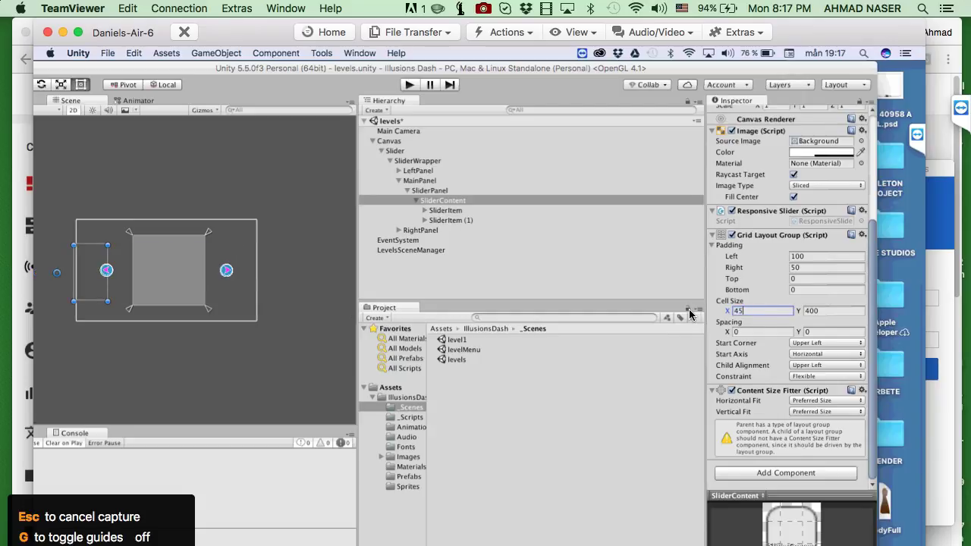
key(Tab)
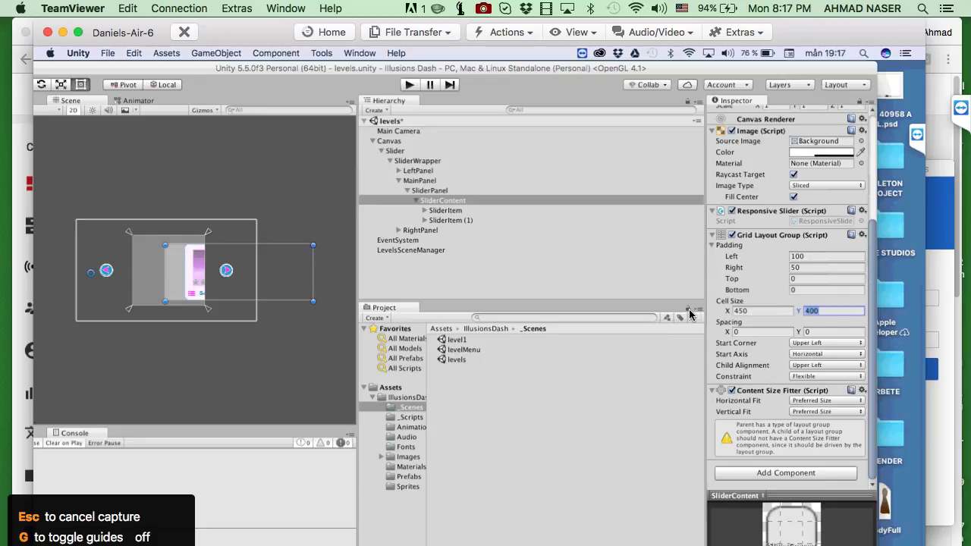
text(450)
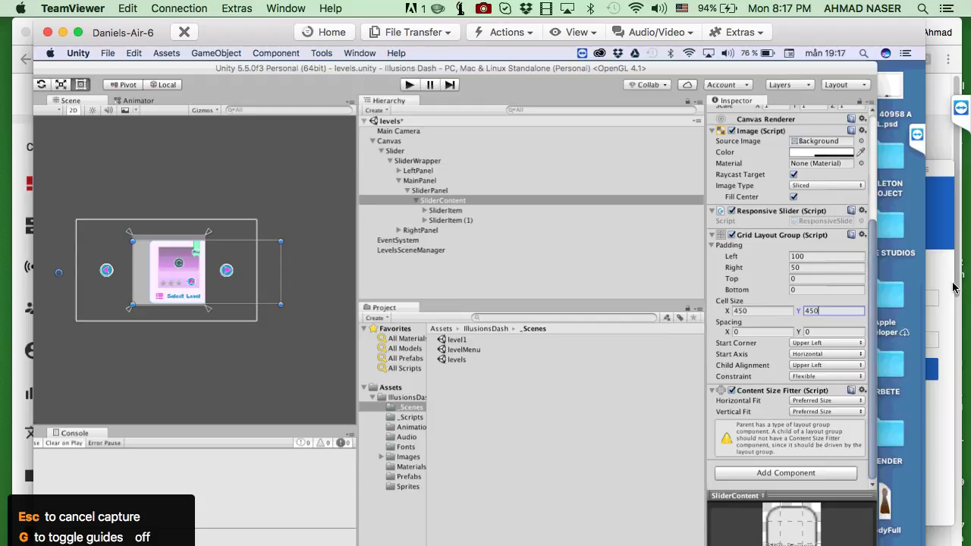
Step: Set the Left and Right padding of SliderContent's Grid Layout Group to 0
click(809, 290)
click(819, 257)
text(10)
key(Tab)
text(0)
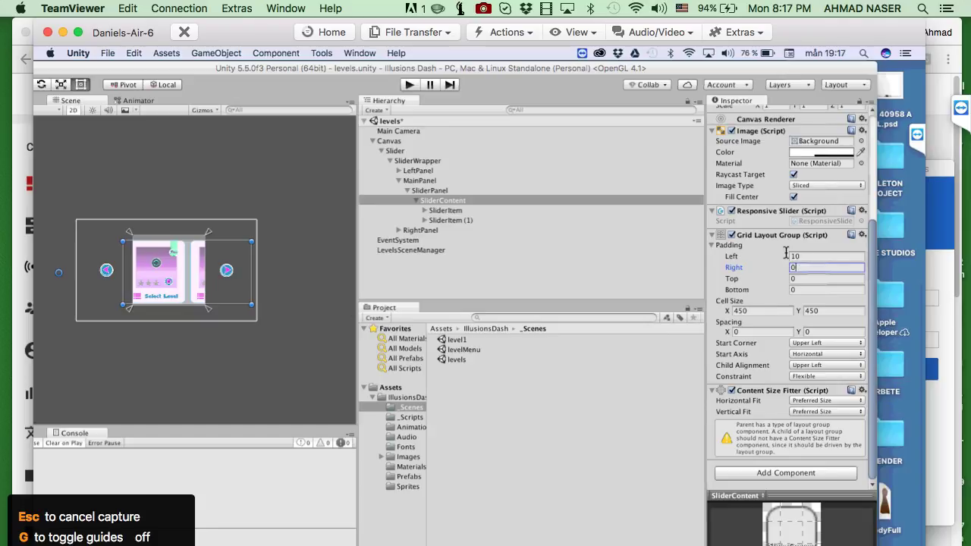
key(shift+Tab)
text(0)
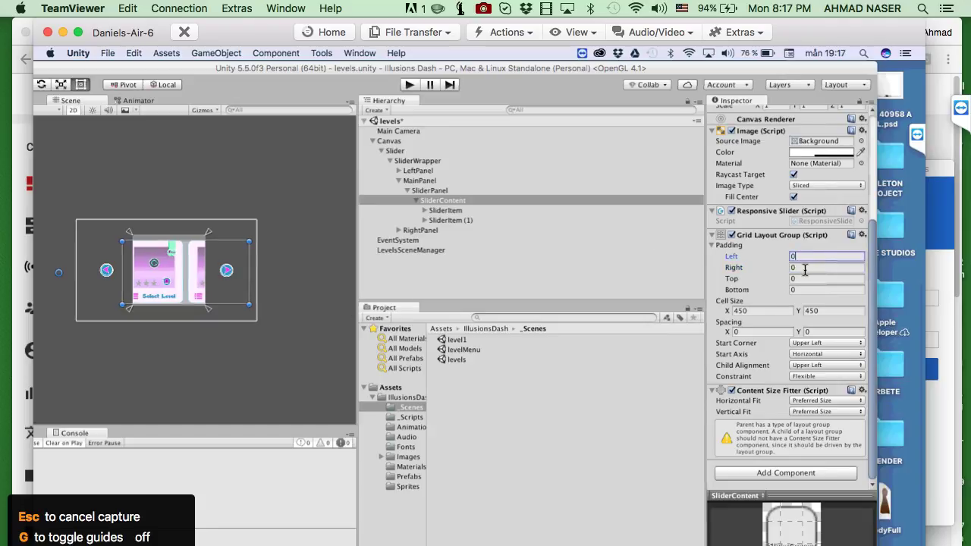
key(Tab)
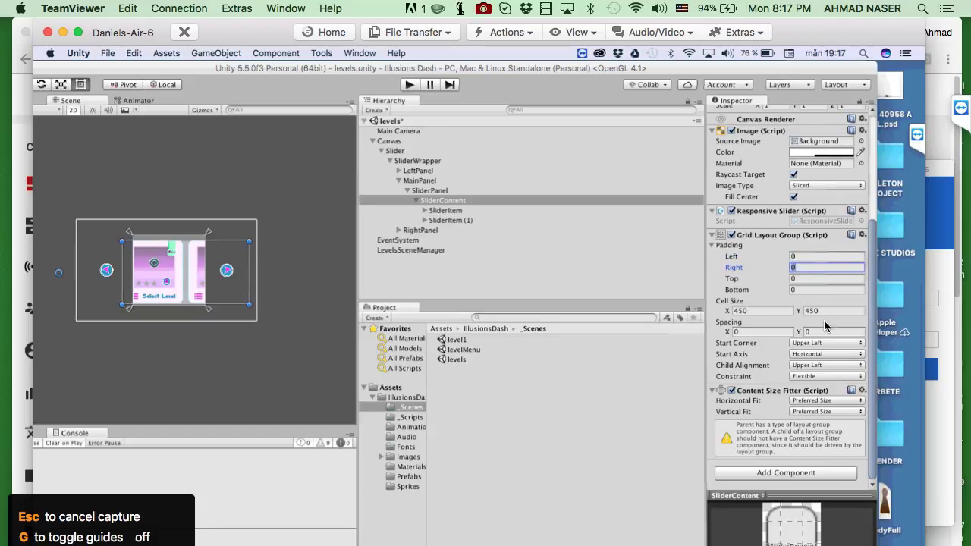
Step: Set the Child Alignment of SliderContent's Grid Layout Group to Middle Center, keeping Start Corner at Upper Left and Constraint at Flexible
click(817, 367)
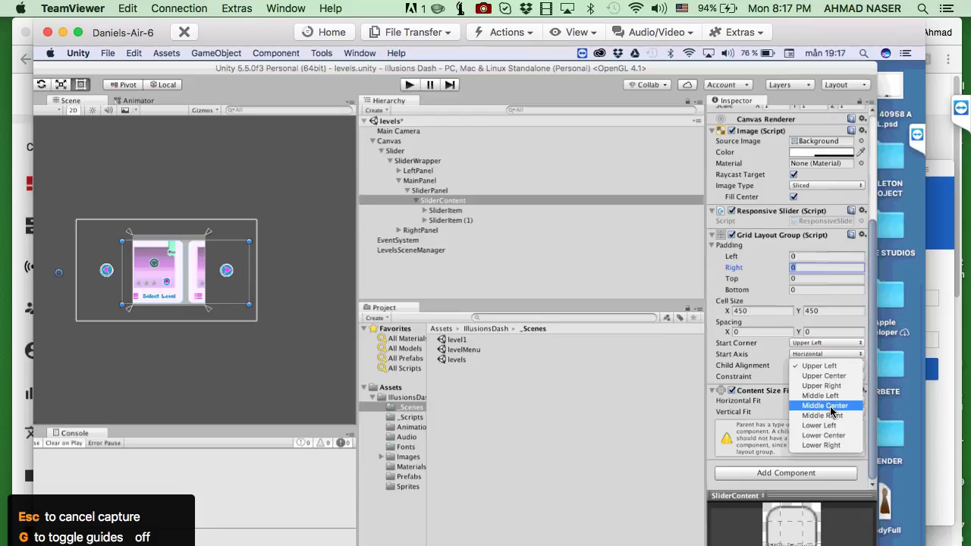
click(832, 407)
click(824, 344)
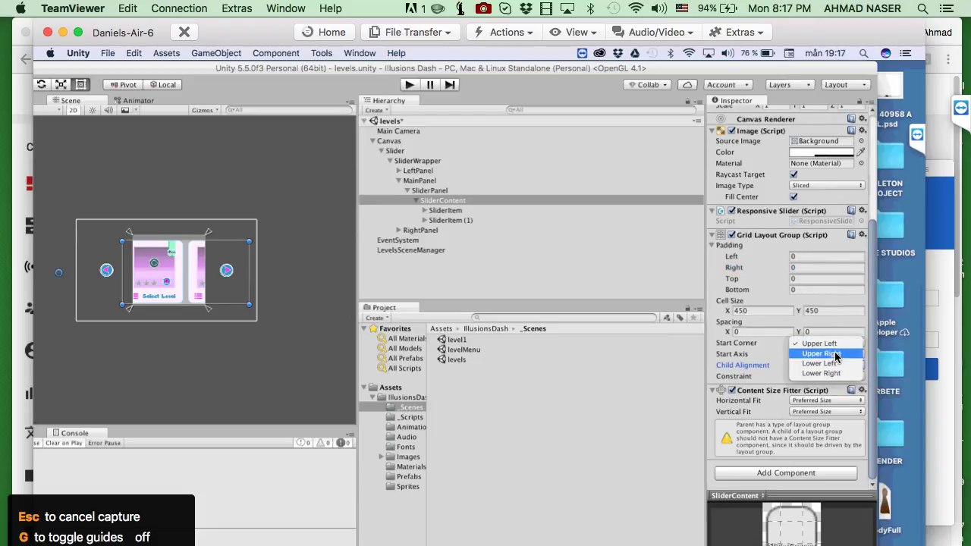
click(827, 344)
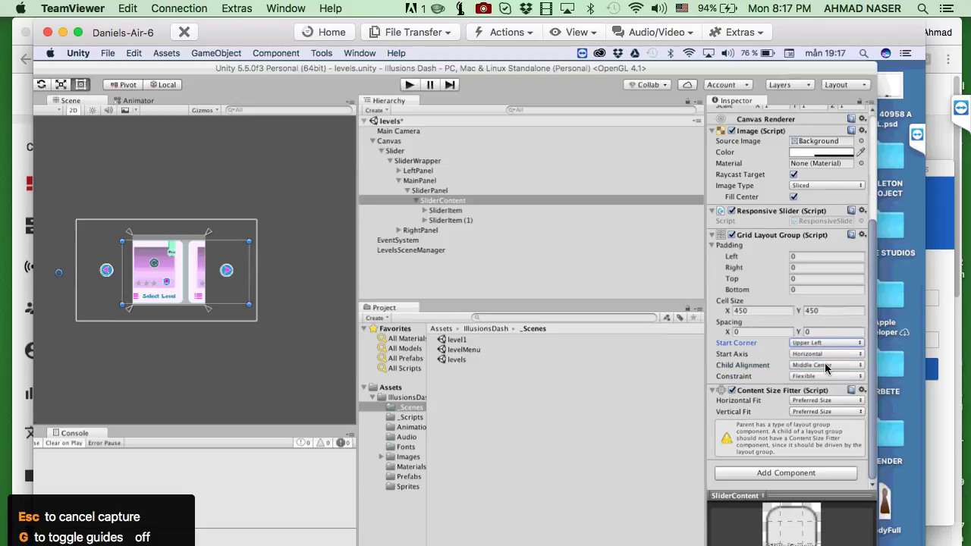
click(827, 366)
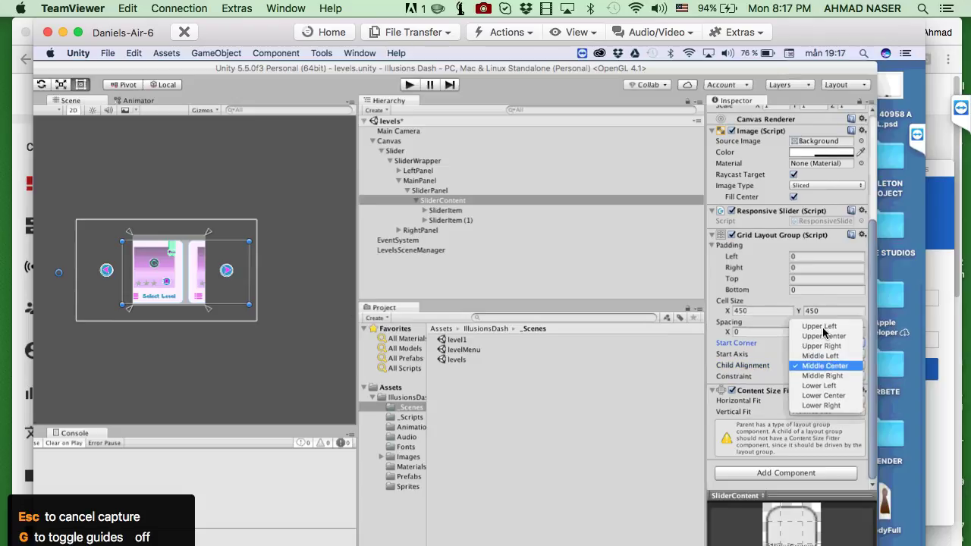
click(830, 366)
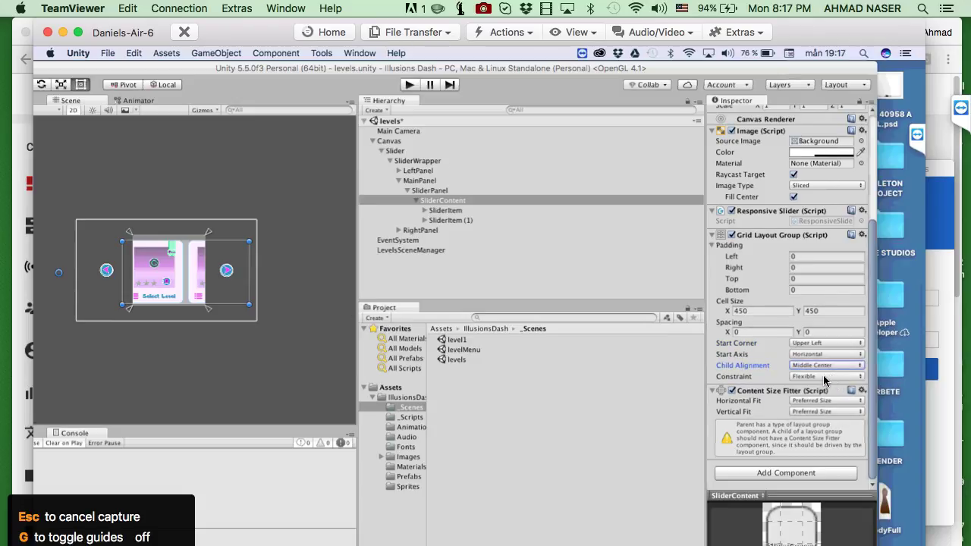
click(823, 377)
click(823, 377)
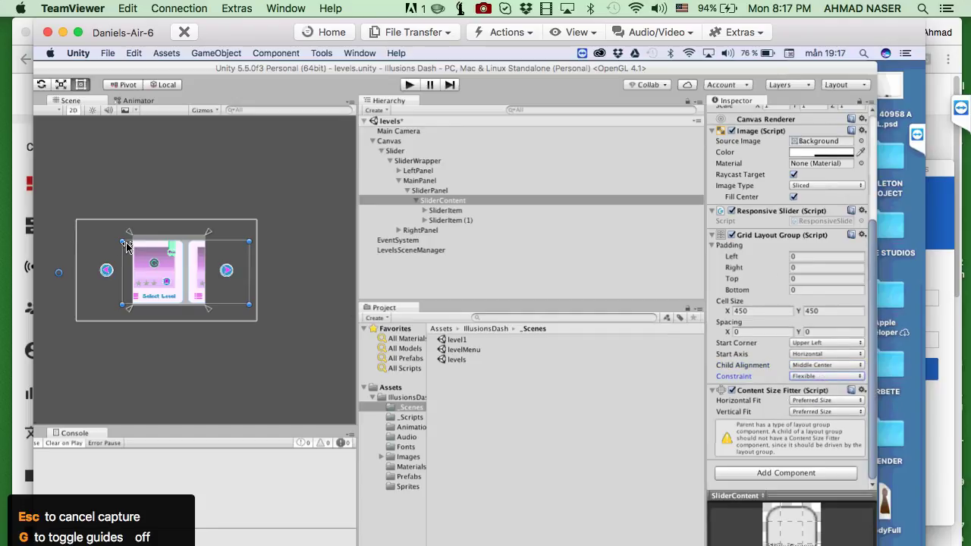
Step: Compare the placement and components of SliderItem and SliderItem (1) inside SliderContent
click(444, 210)
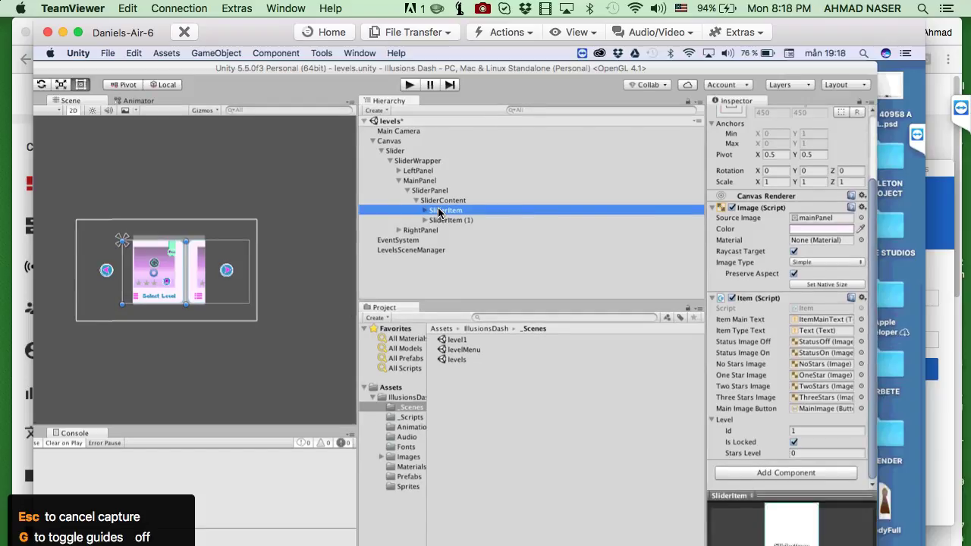
click(459, 220)
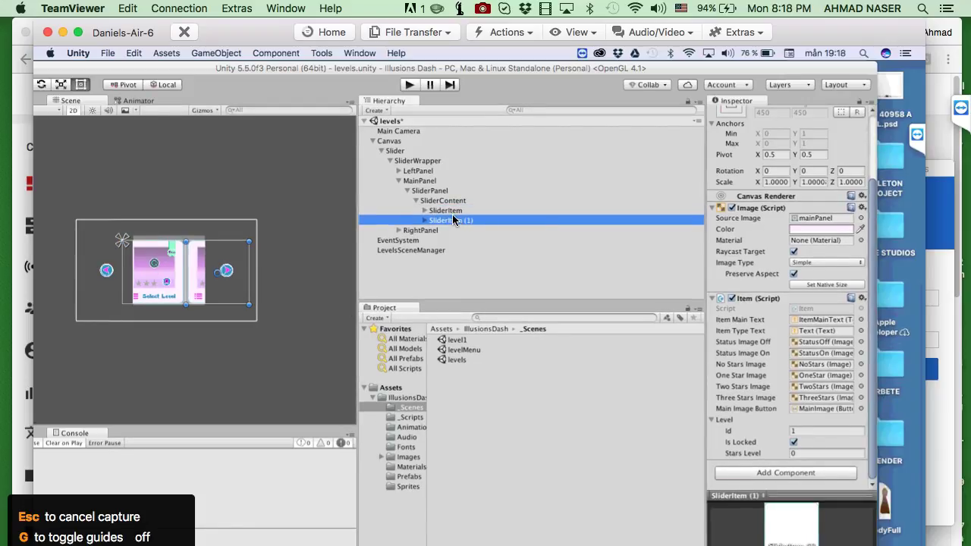
click(453, 211)
click(450, 220)
click(446, 211)
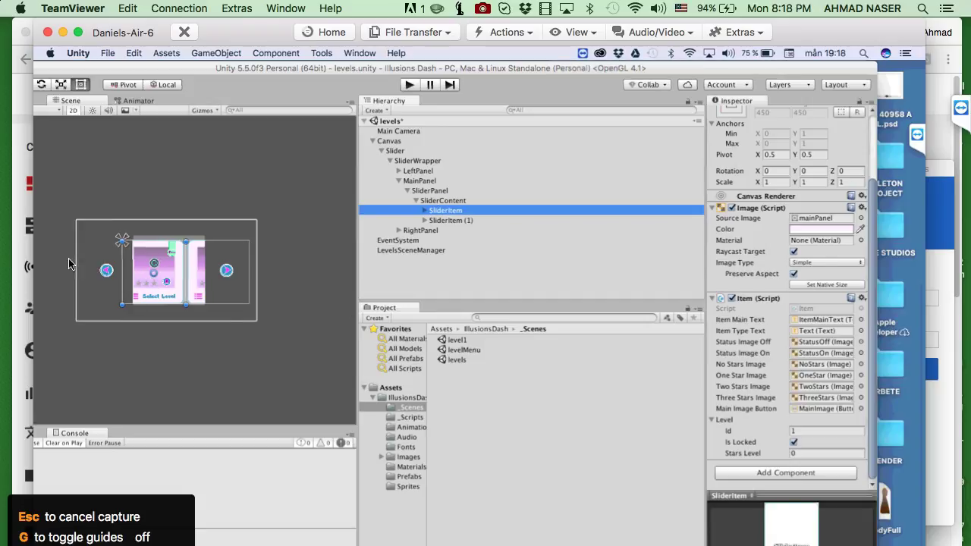
Step: Try X Spacing values of 20 and 60 in SliderContent's Grid Layout Group, and reset the spacing to 0
click(443, 201)
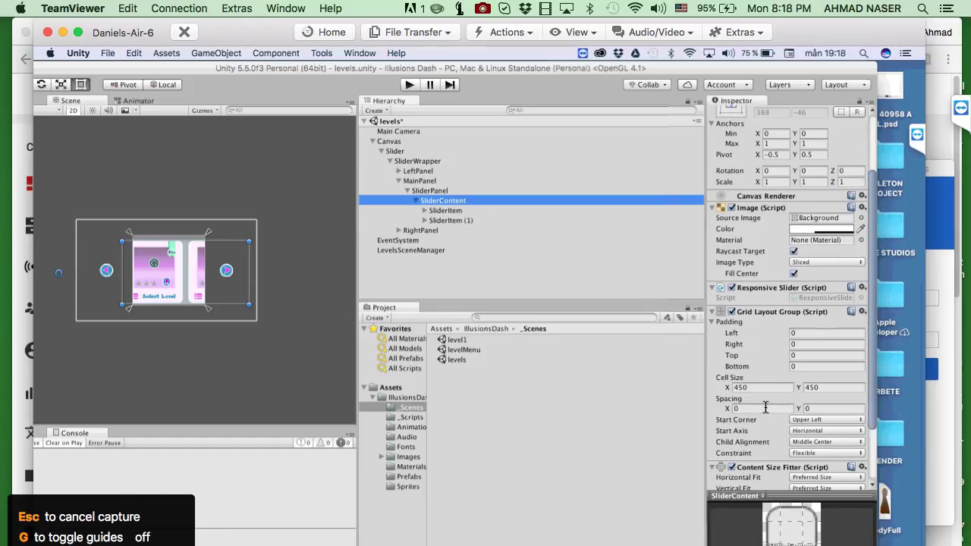
click(681, 412)
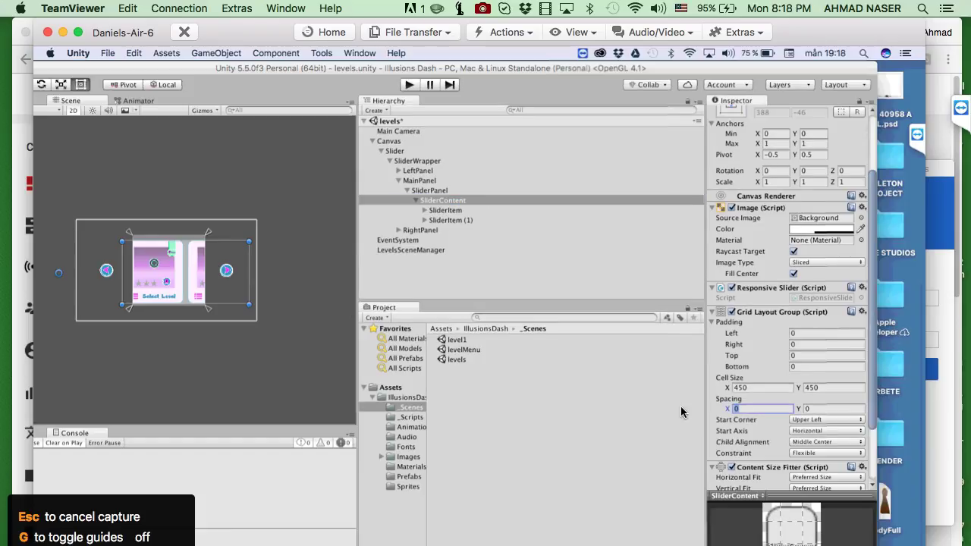
text(20)
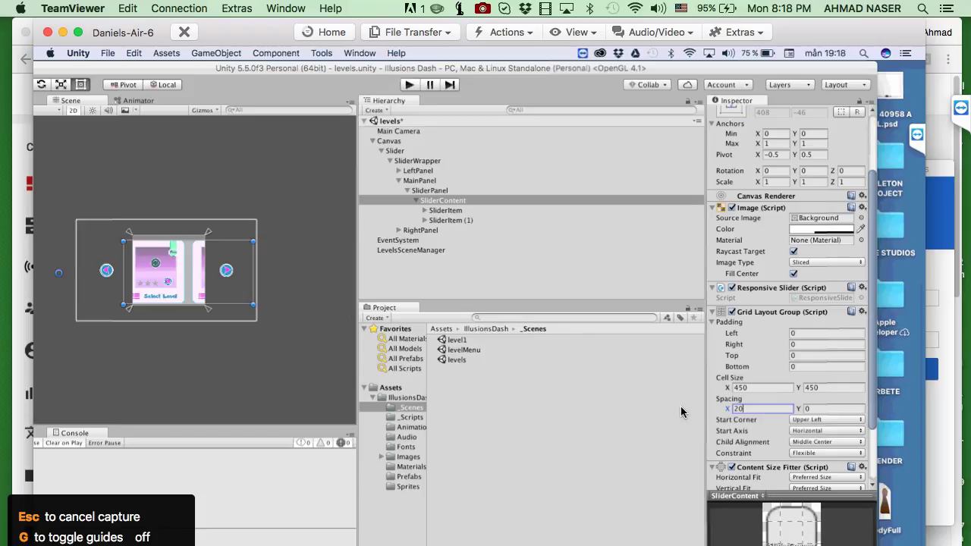
key(BackSpace)
key(BackSpace)
text(60)
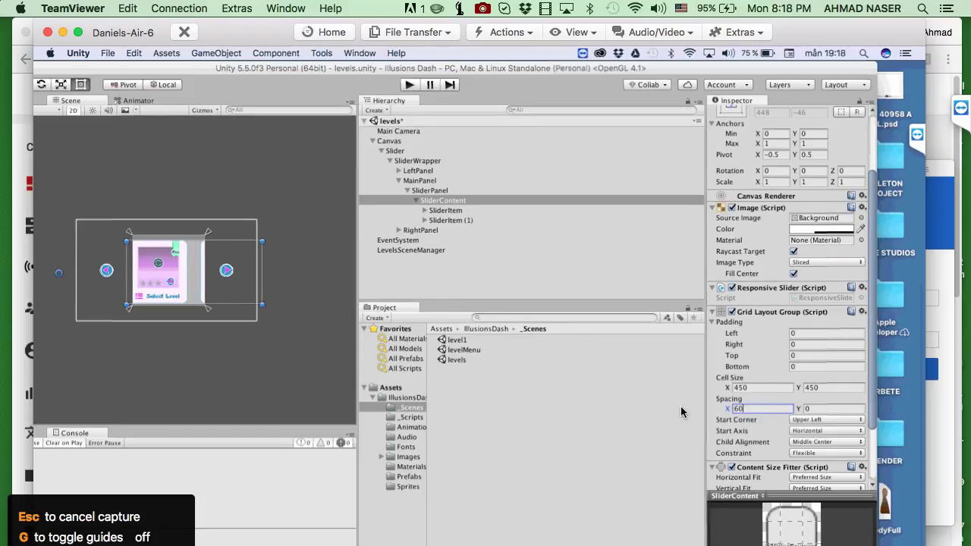
key(BackSpace)
key(BackSpace)
text(0)
key(Tab)
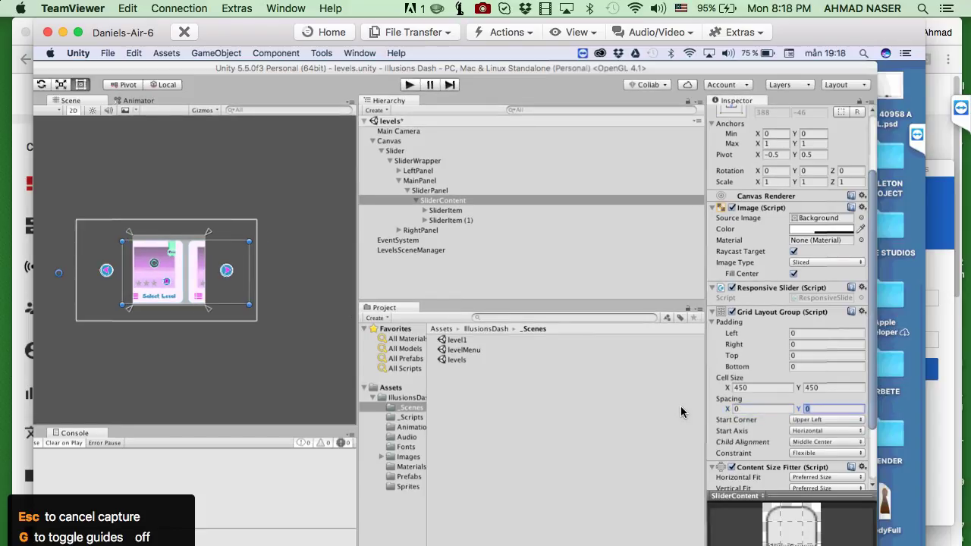
Step: Try an X Spacing of 100 between SliderContent's cells and return it to 0
key(shift+Tab)
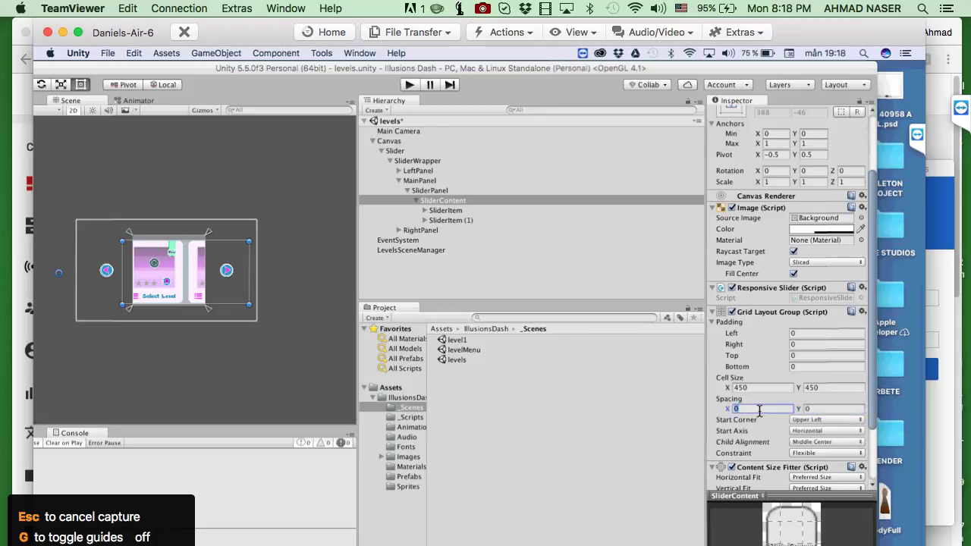
text(100)
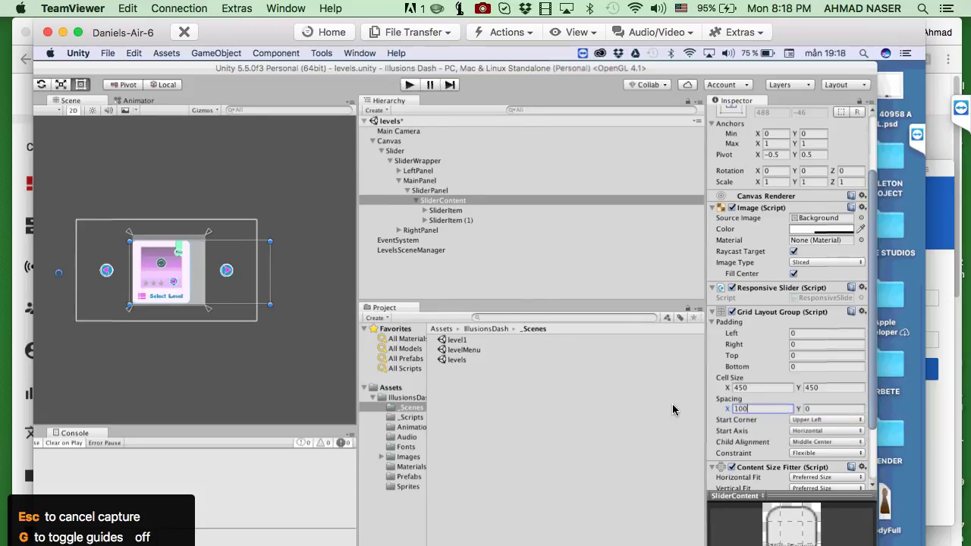
key(BackSpace)
key(BackSpace)
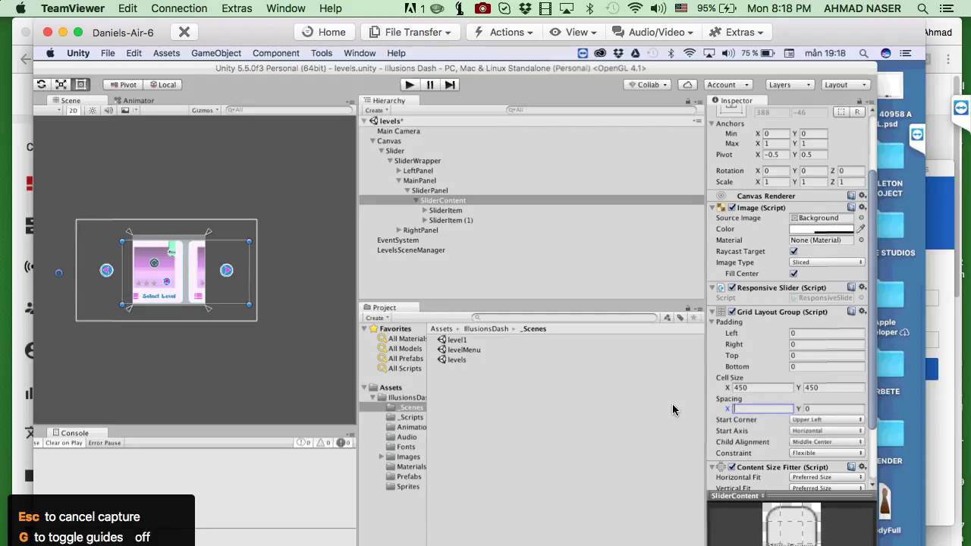
text(0)
Step: Set the Left padding of SliderContent's Grid Layout Group to 70, after trying 10, 30 and 80
click(796, 333)
text(10)
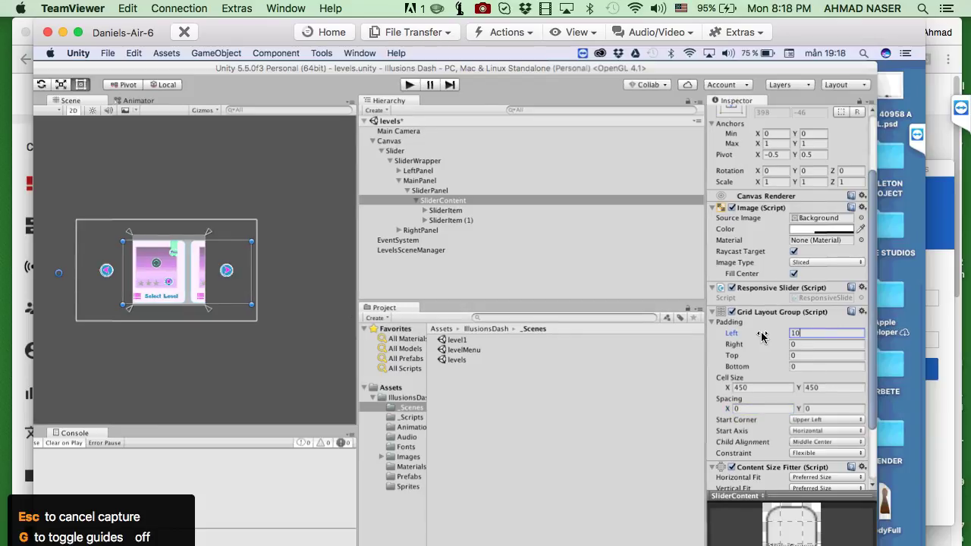
key(BackSpace)
key(BackSpace)
text(30)
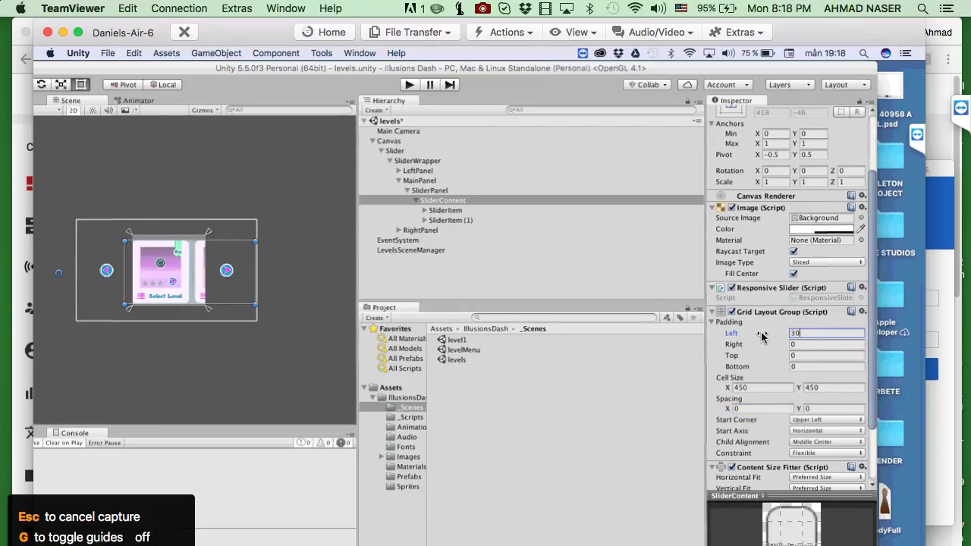
key(BackSpace)
key(BackSpace)
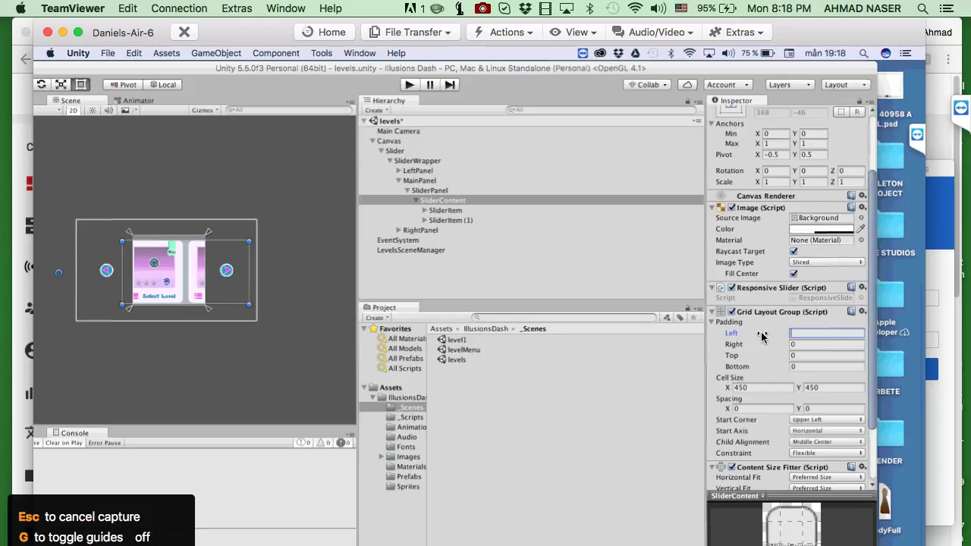
text(80)
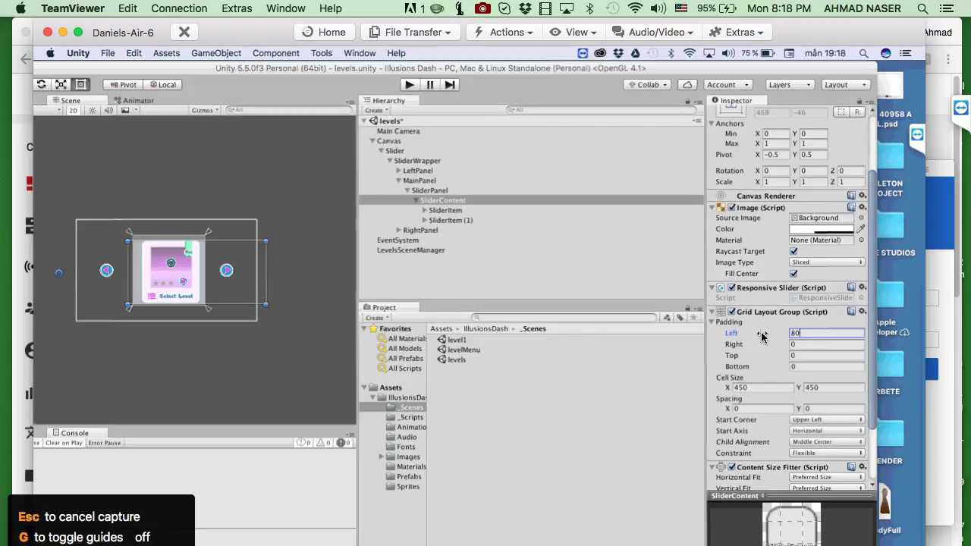
key(BackSpace)
key(BackSpace)
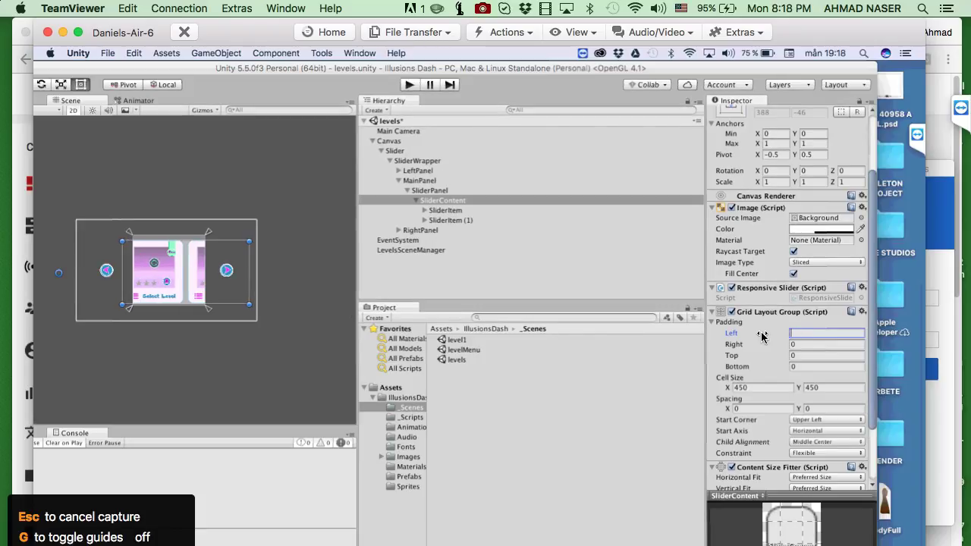
text(70)
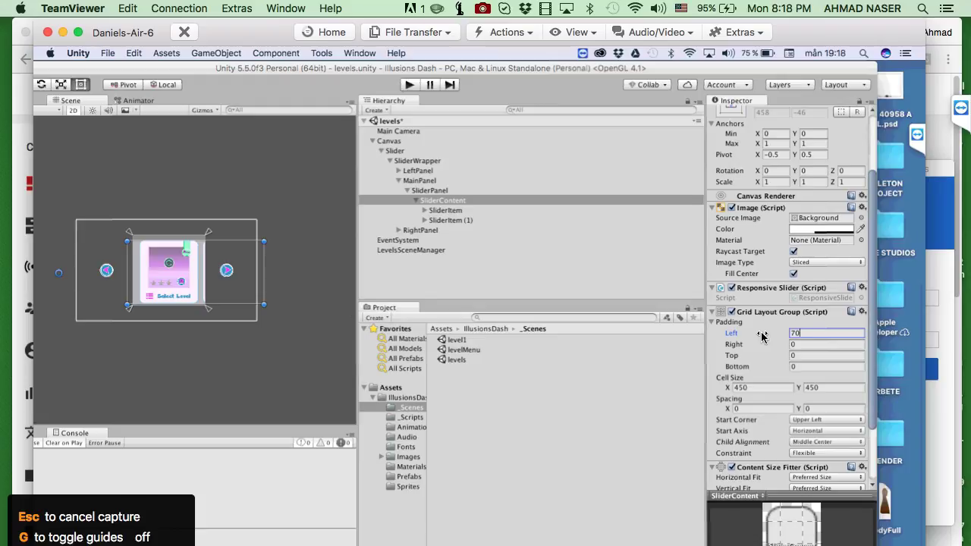
Step: Set the Right padding of SliderContent's Grid Layout Group to 30 and save the levels scene
click(808, 346)
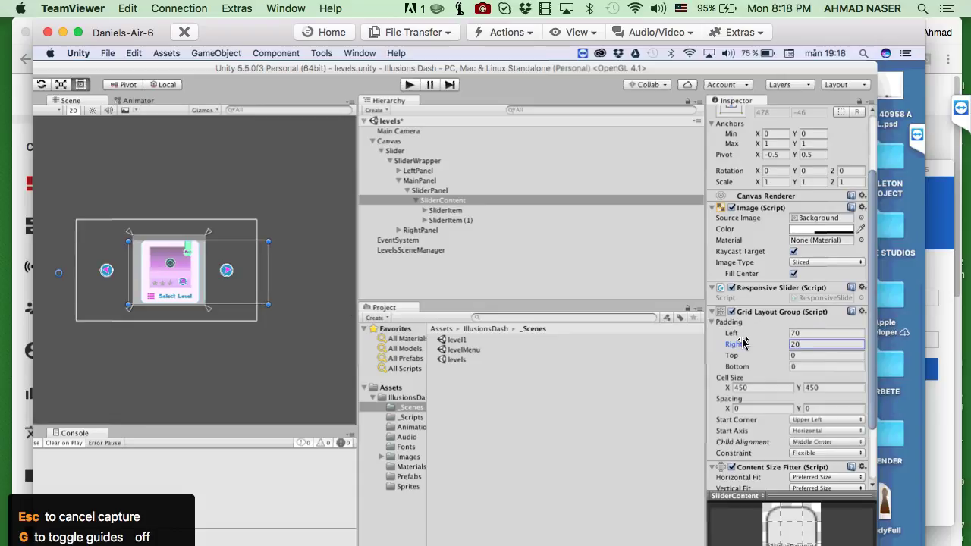
drag(742, 343, 743, 343)
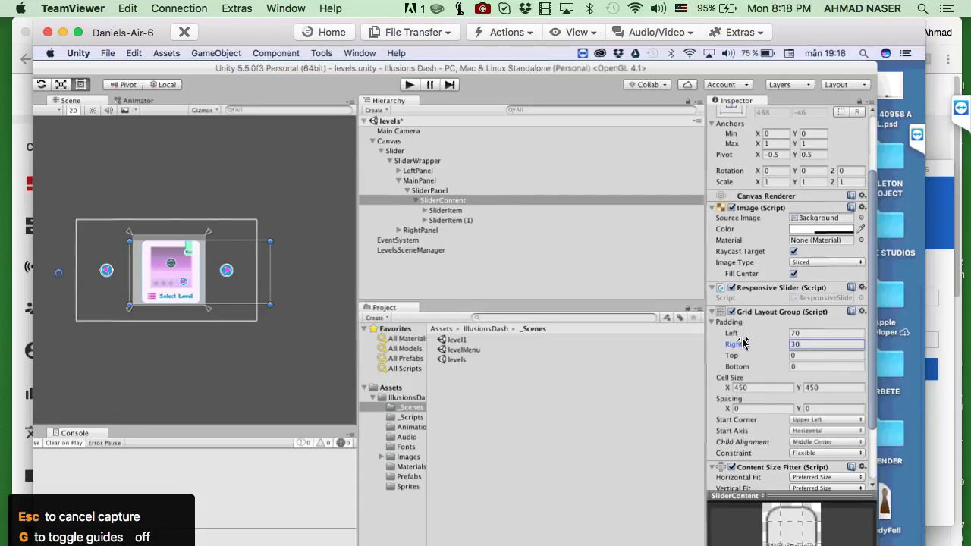
key(Tab)
key(Tab)
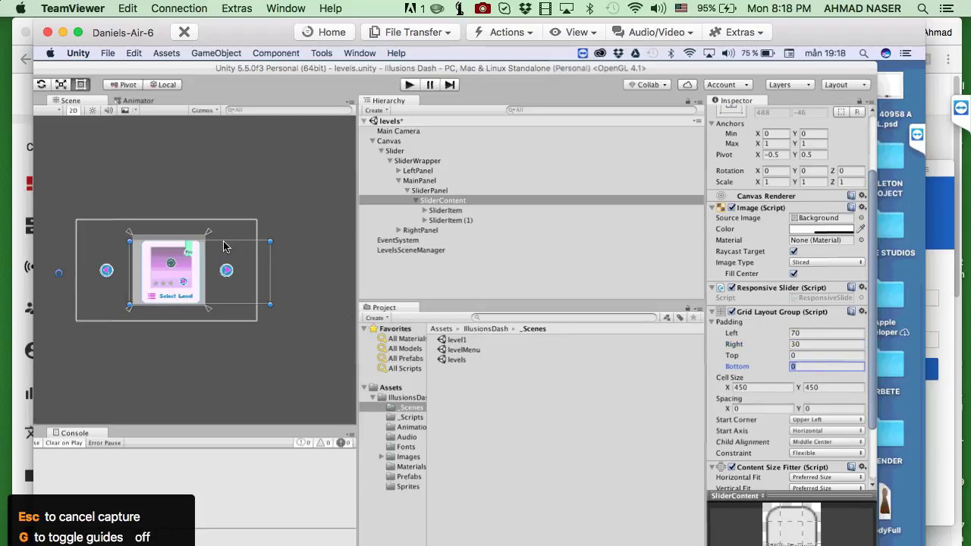
click(108, 54)
click(129, 102)
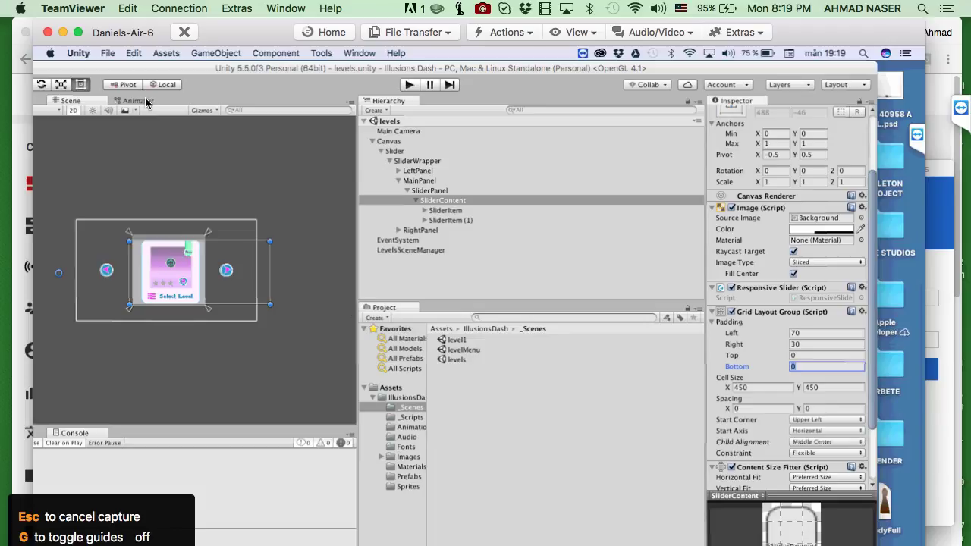
Step: Fit the editor window to the screen and dock the Scene view beside the Console, leaving the Game view displayed above
double_click(286, 70)
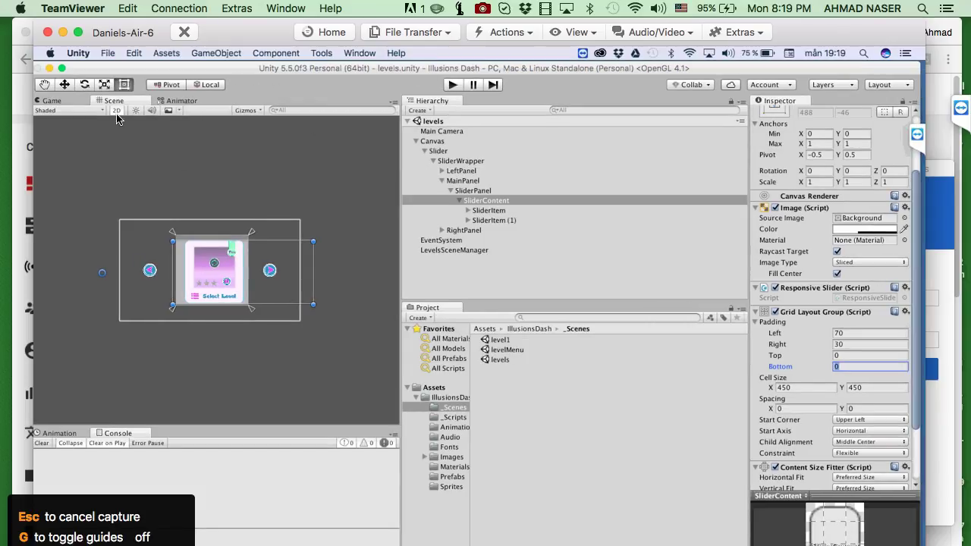
click(55, 100)
drag(123, 97, 129, 434)
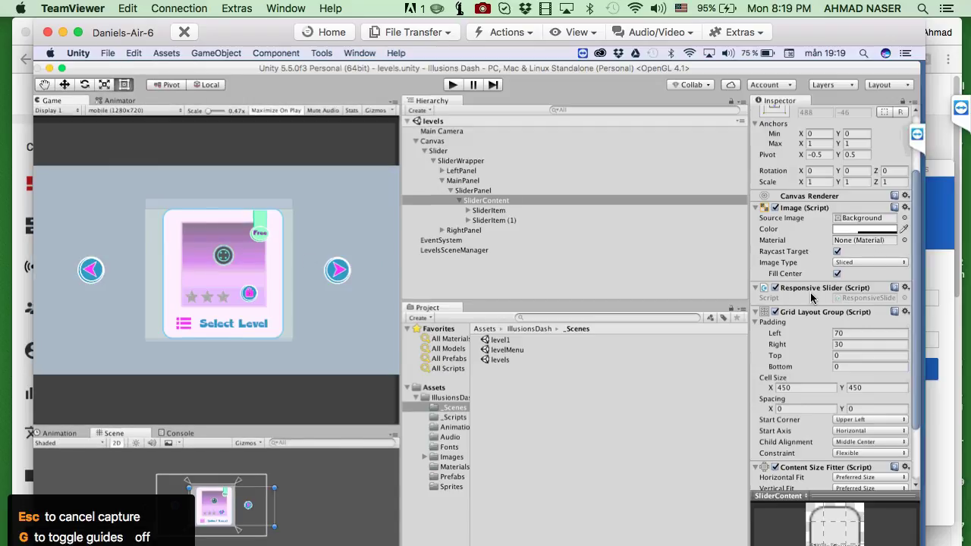
Step: Disable the Image components of SliderContent and MainPanel to hide their backgrounds
click(775, 207)
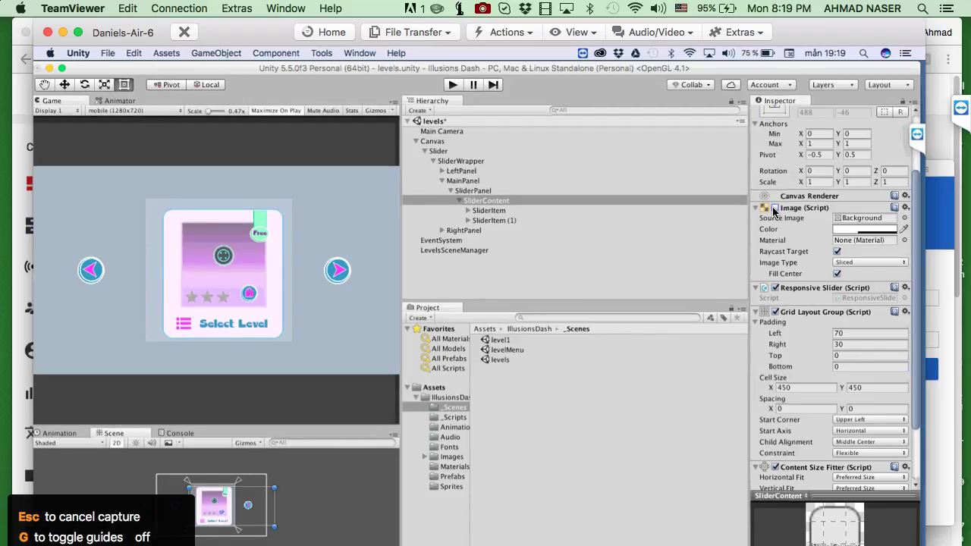
click(472, 190)
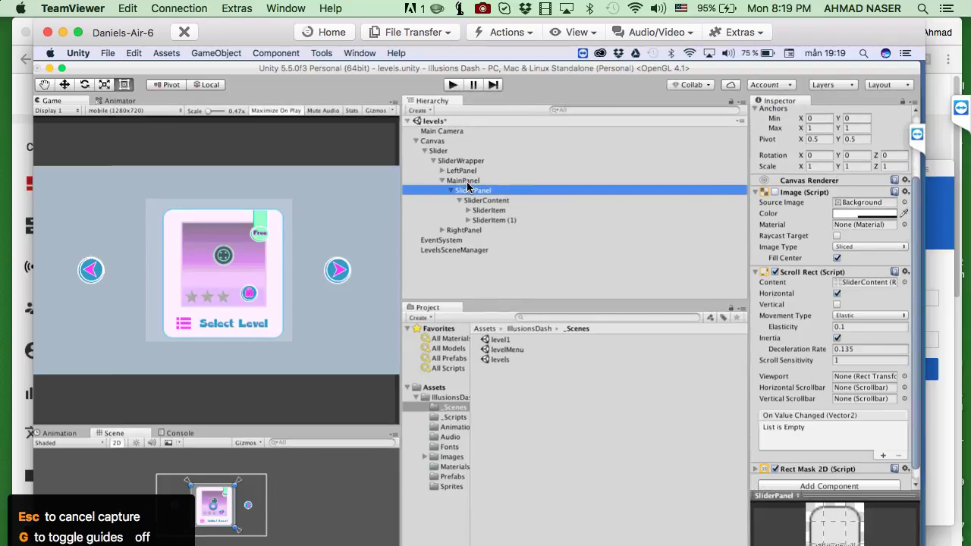
click(465, 181)
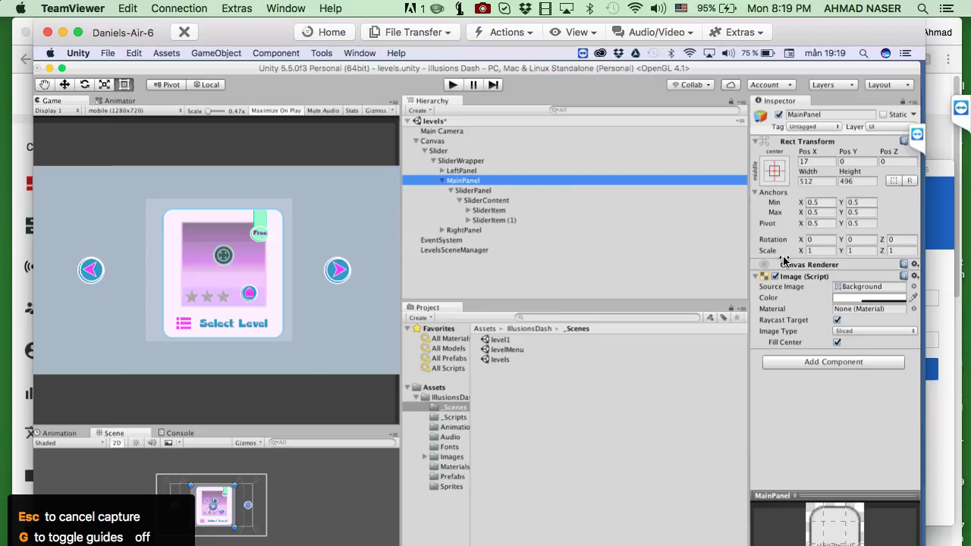
click(774, 277)
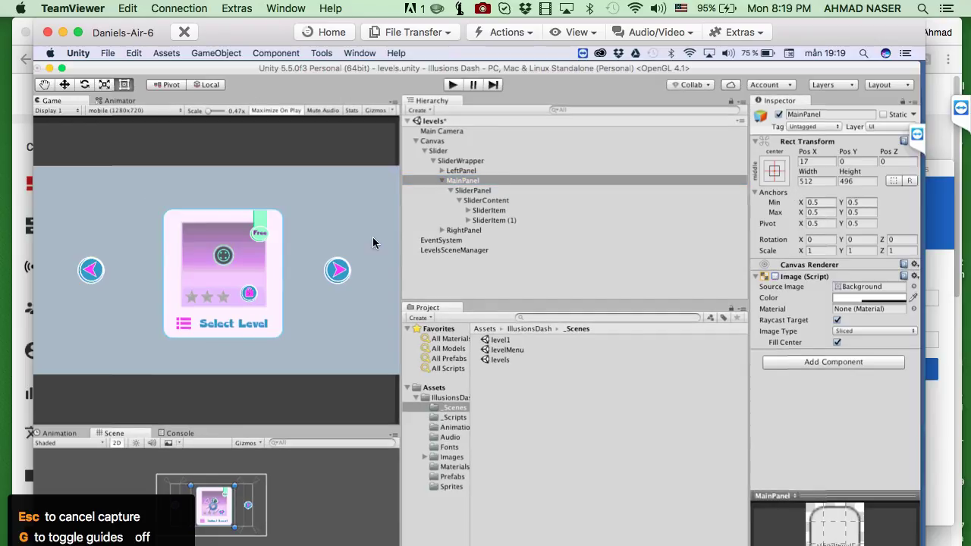
Step: Run the levels scene and test moving the slider to the next level with the forward arrow
click(450, 85)
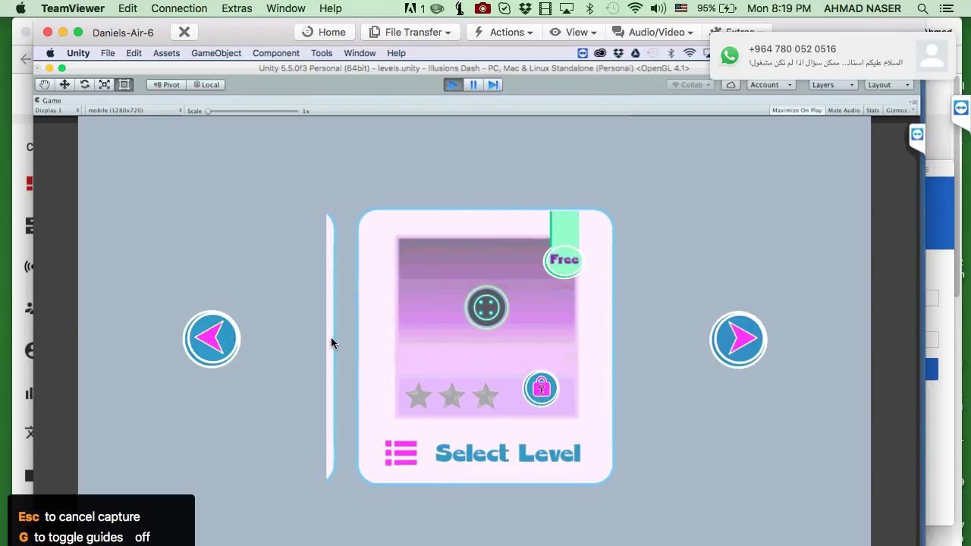
click(739, 339)
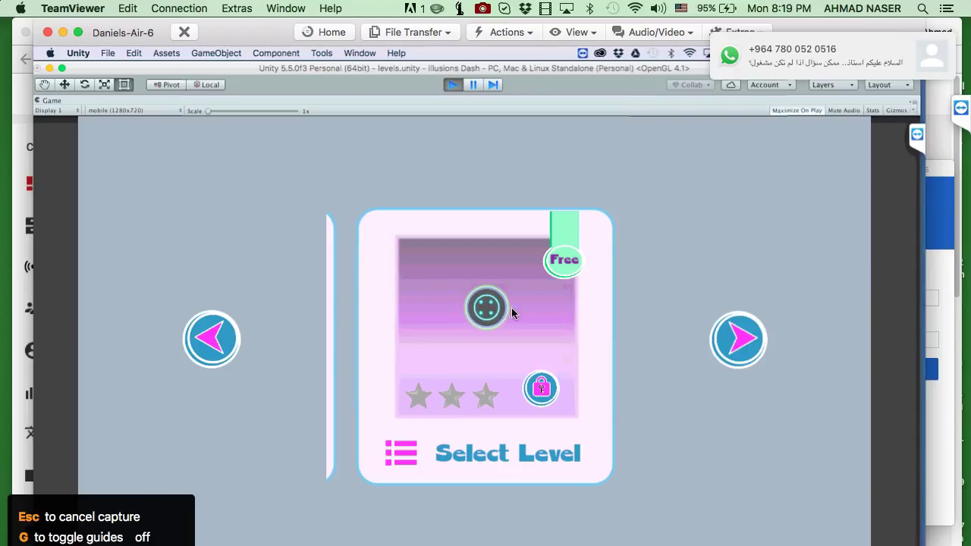
Step: Set the Child Alignment of SliderContent's Grid Layout Group to Upper Left and test-run the levels scene
click(452, 84)
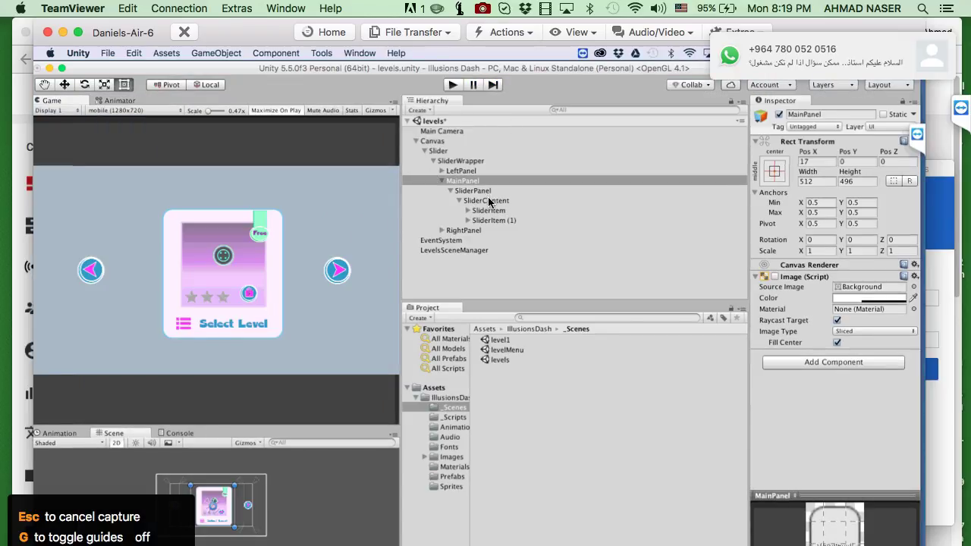
click(490, 200)
scroll(854, 346, down, 5)
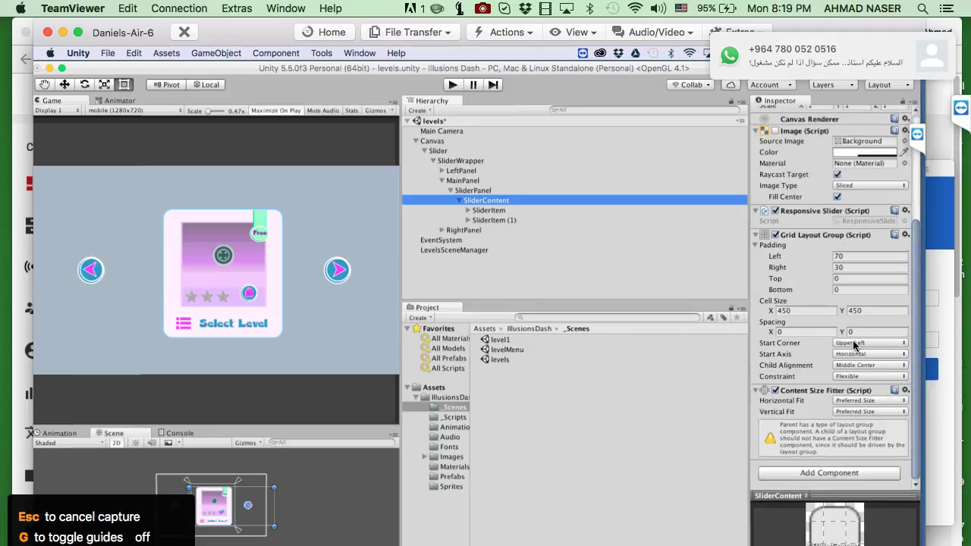
click(872, 365)
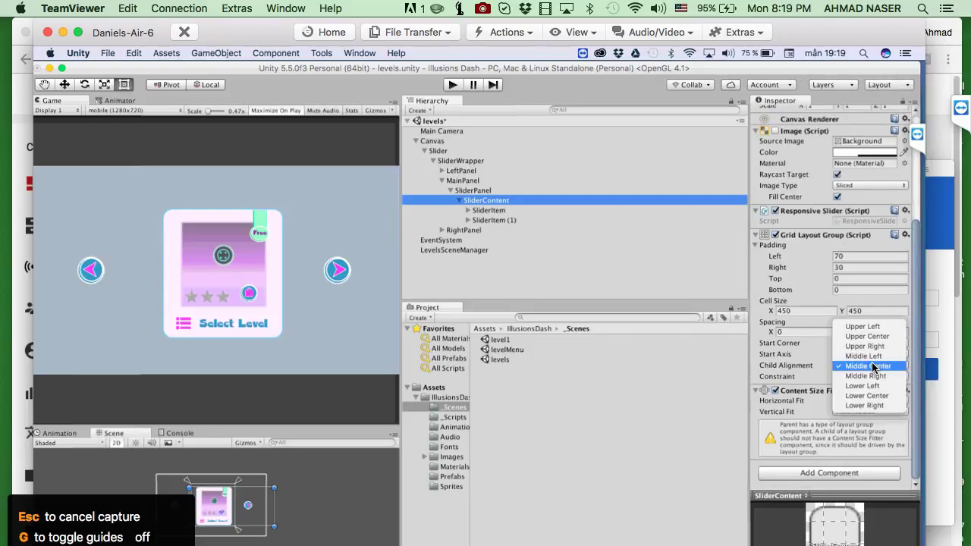
click(871, 328)
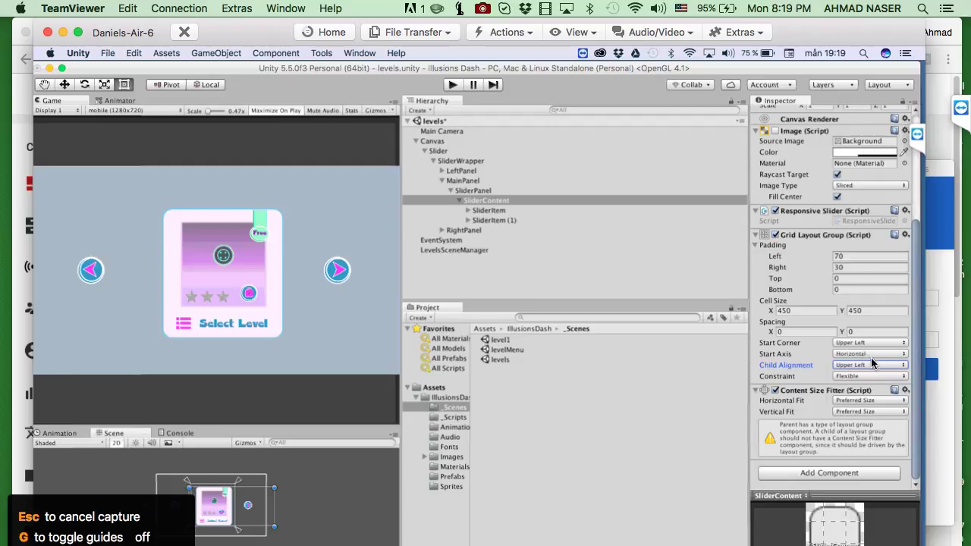
click(453, 85)
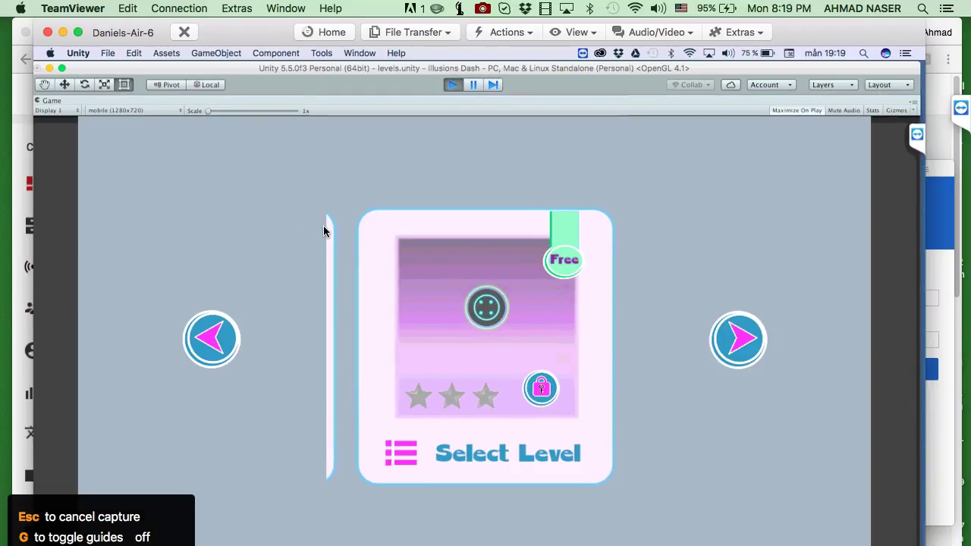
click(453, 85)
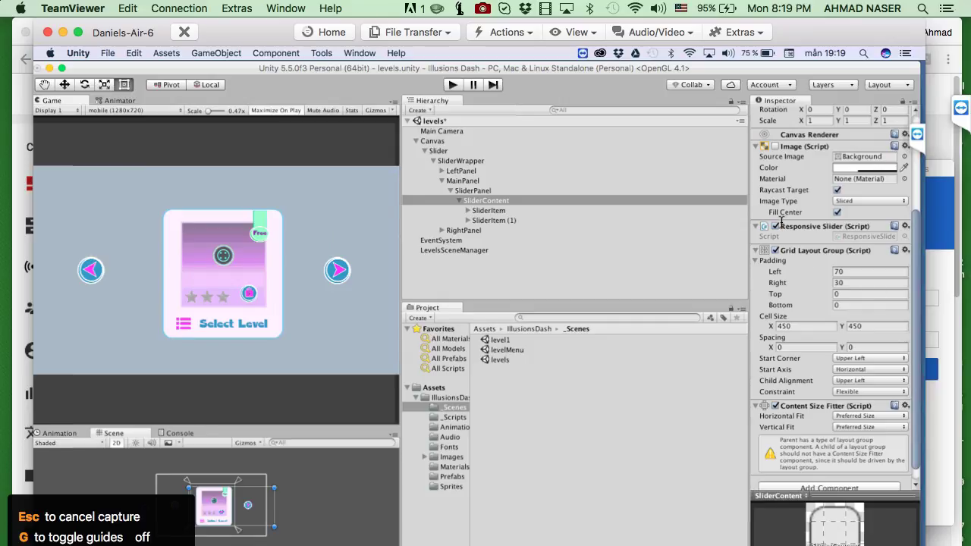
Step: Play-test swiping the level cards both ways with SliderContent's Responsive Slider component temporarily disabled
click(774, 226)
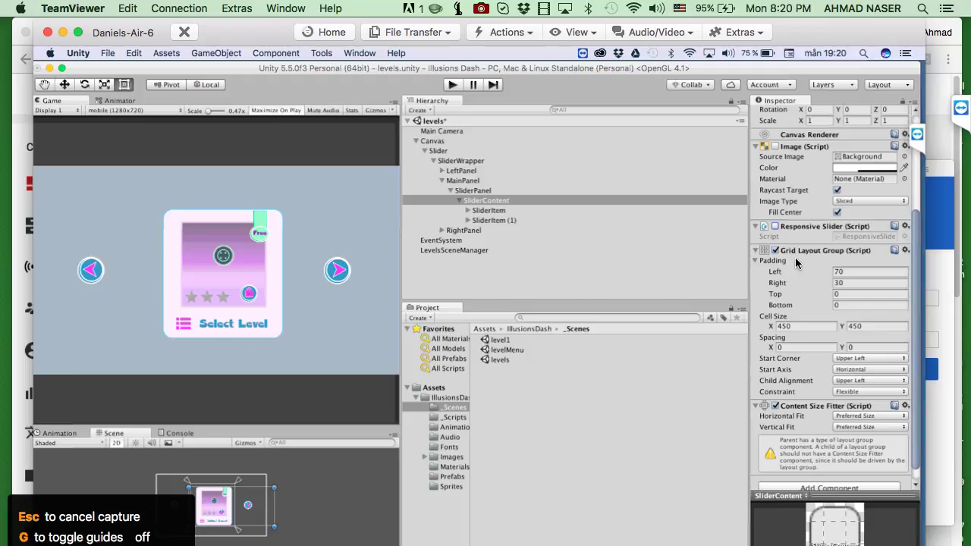
click(451, 85)
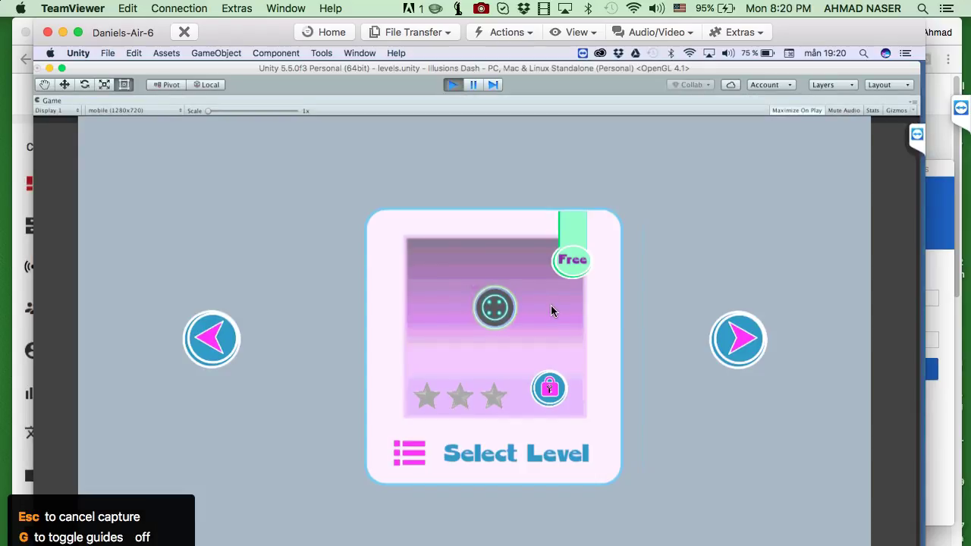
drag(550, 305, 402, 308)
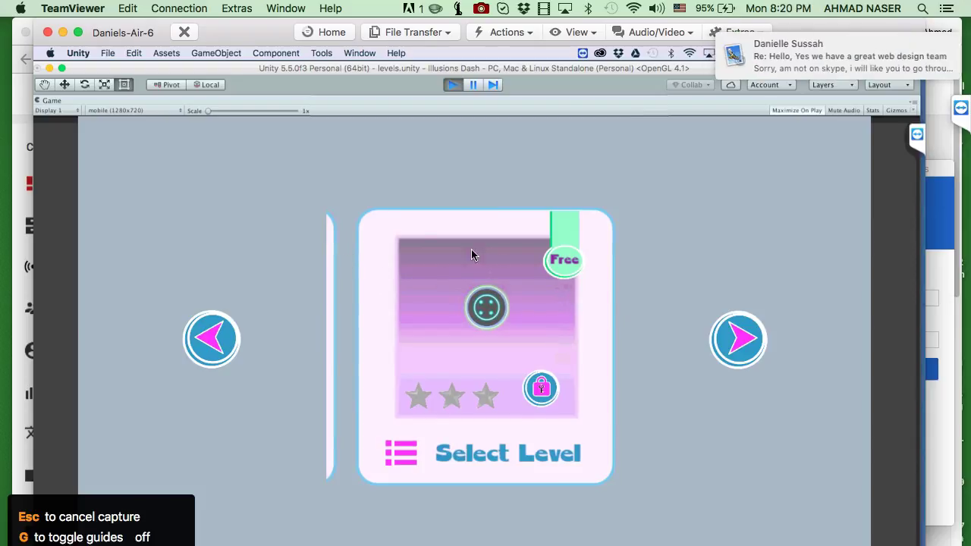
drag(473, 417, 693, 352)
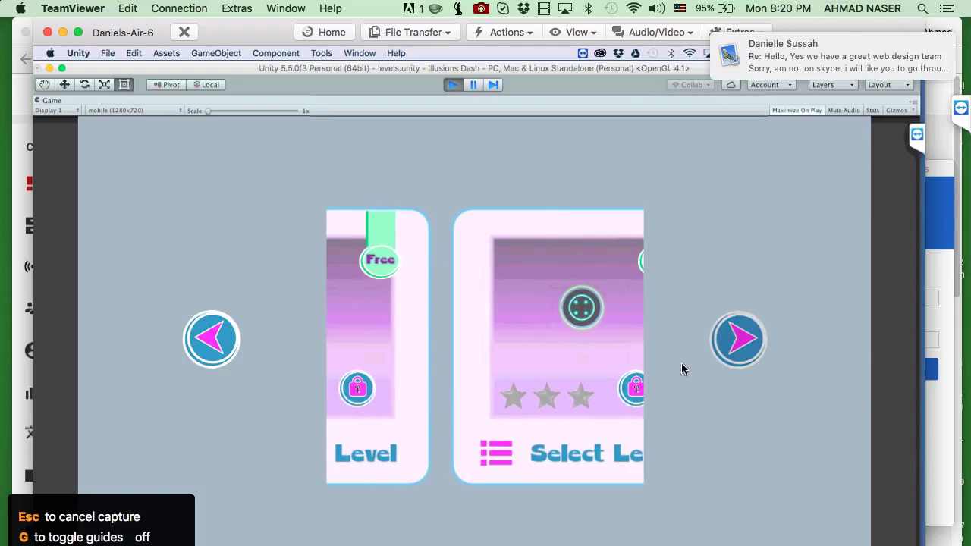
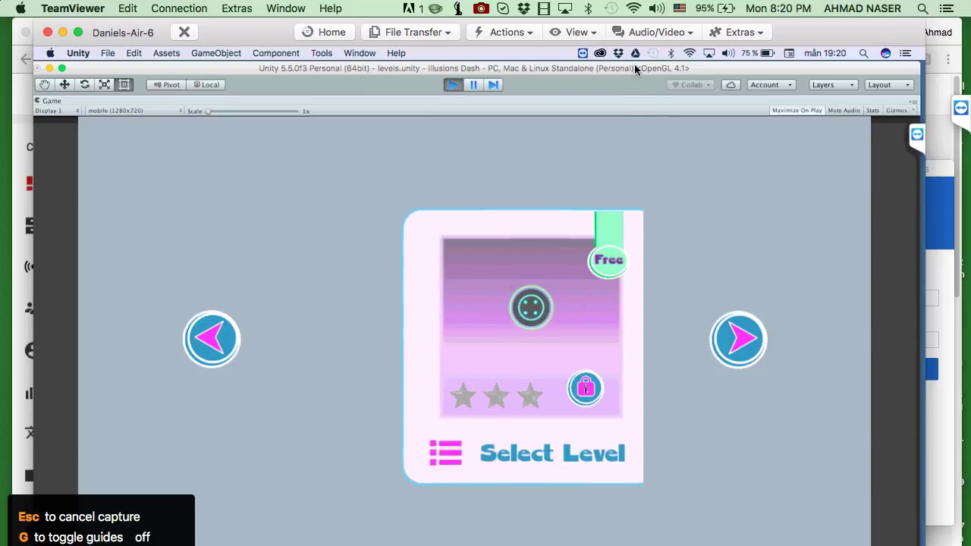
click(457, 88)
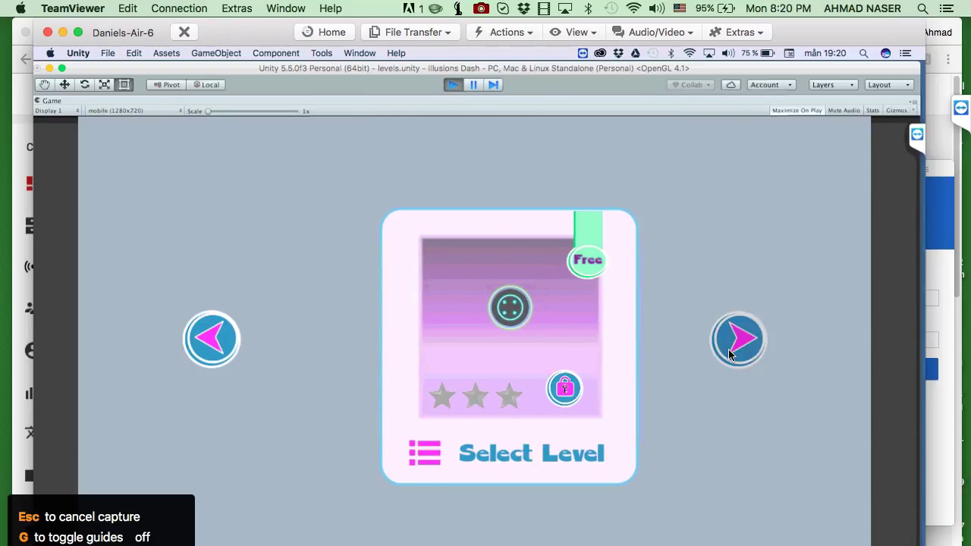
click(454, 87)
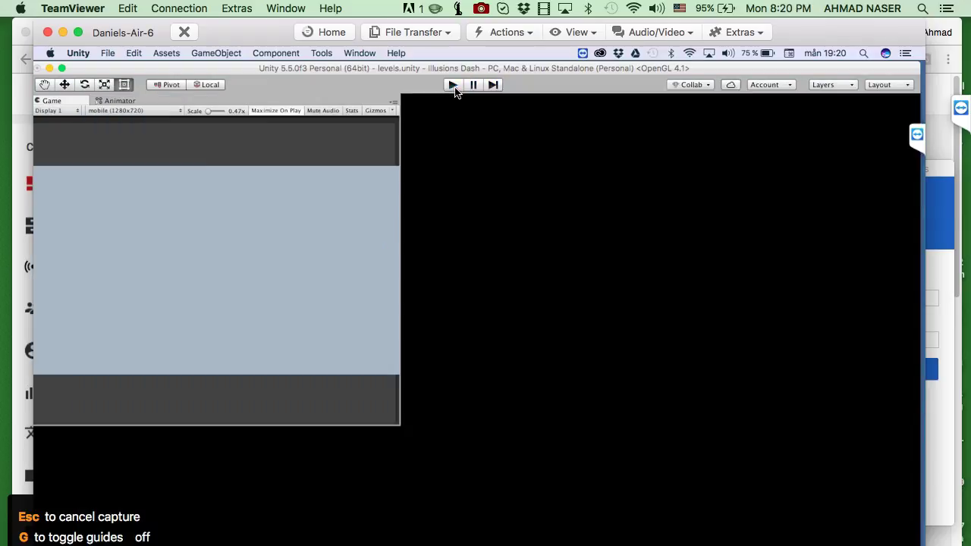
click(774, 227)
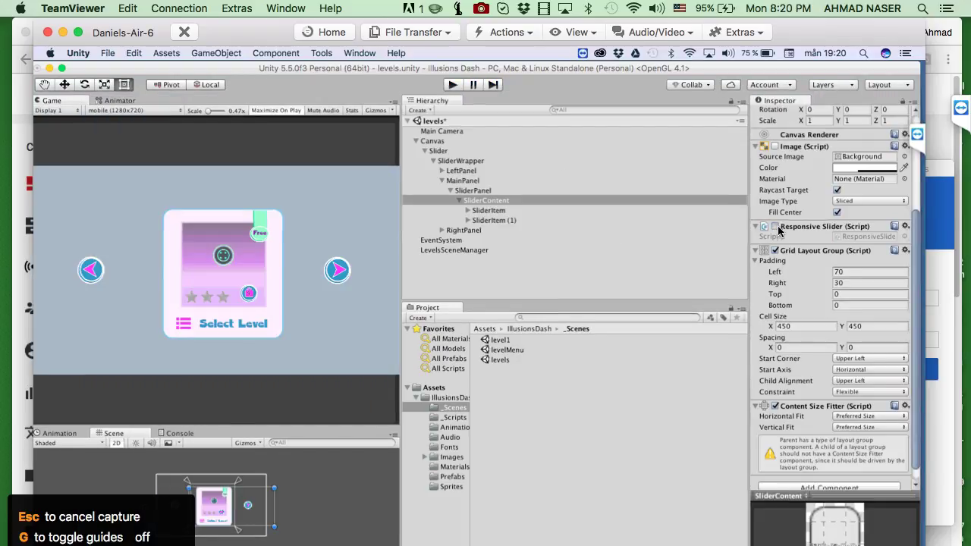
Step: Open the ResponsiveSlider script, comment out InitSlider's code from the RectTransform container line through Debug.Log, and save it
click(906, 228)
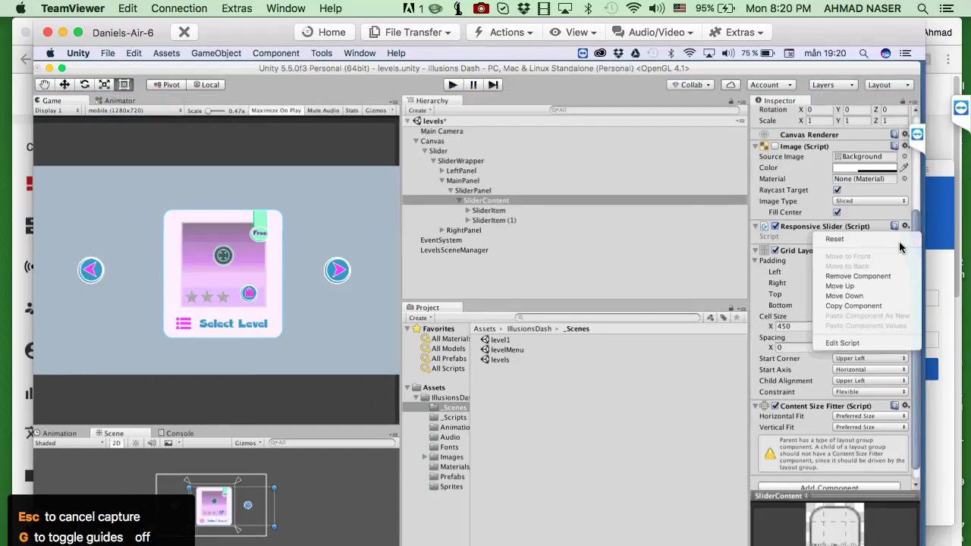
click(843, 343)
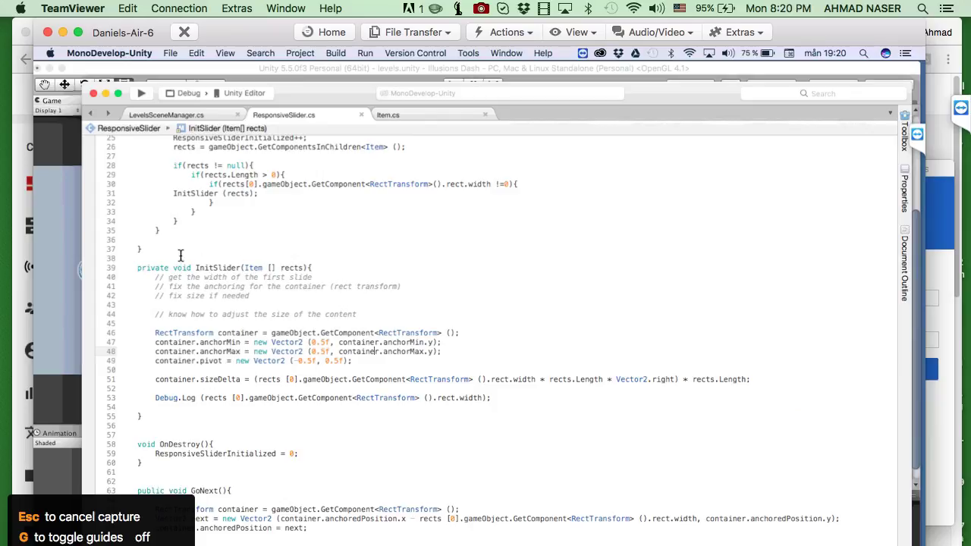
double_click(224, 267)
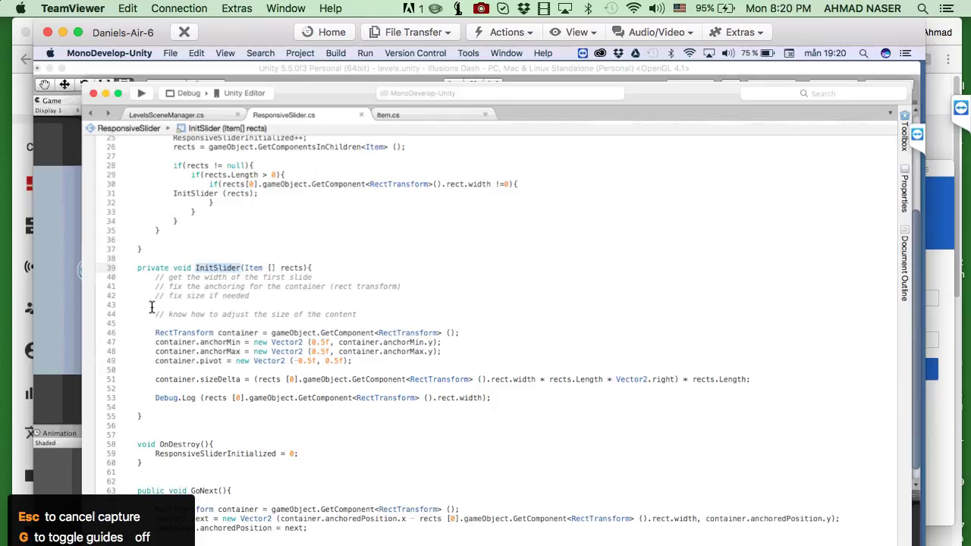
click(187, 323)
click(167, 405)
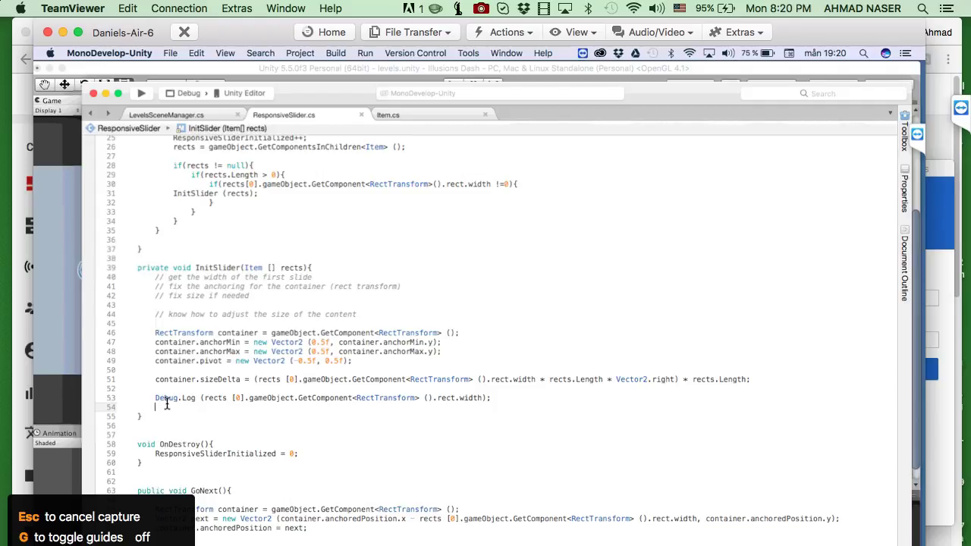
text(*/)
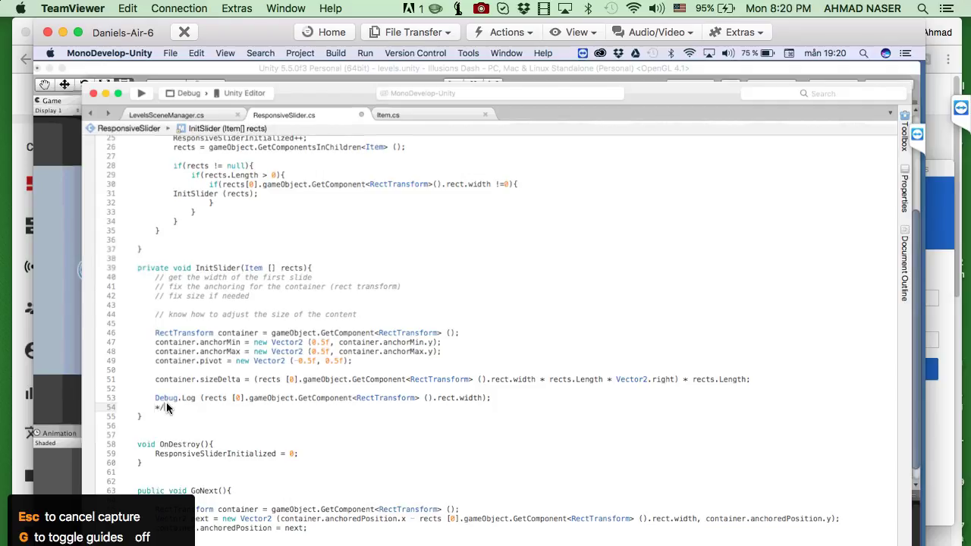
click(162, 324)
text(*/)
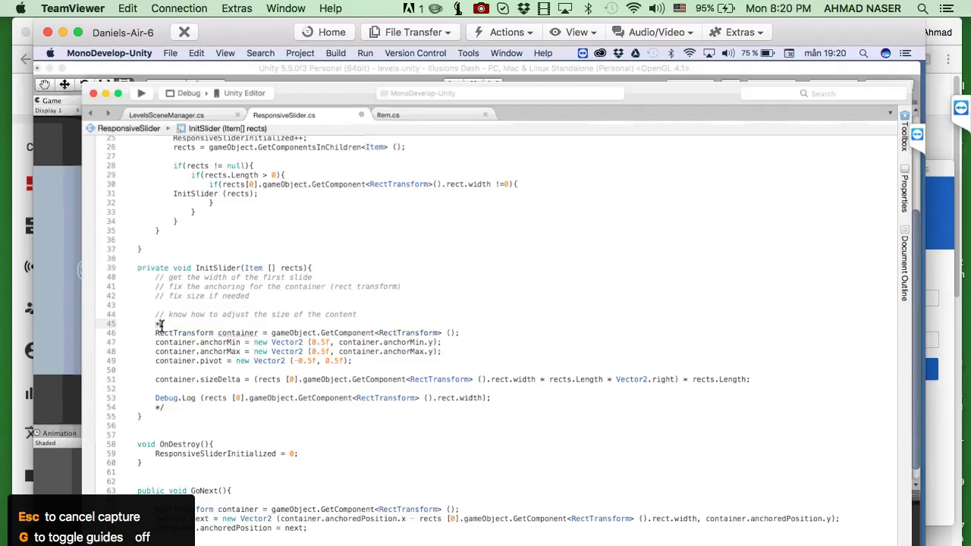
click(161, 325)
key(BackSpace)
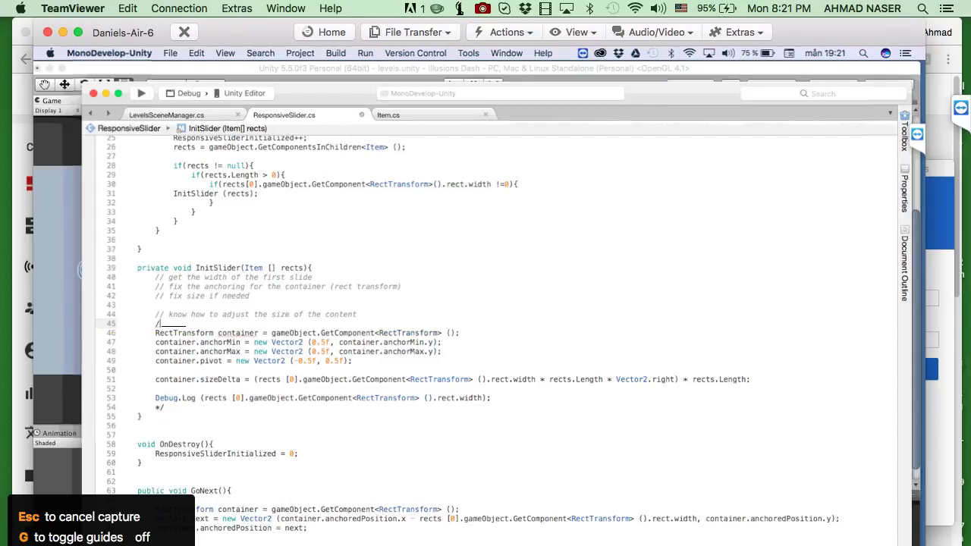
text(*)
click(172, 419)
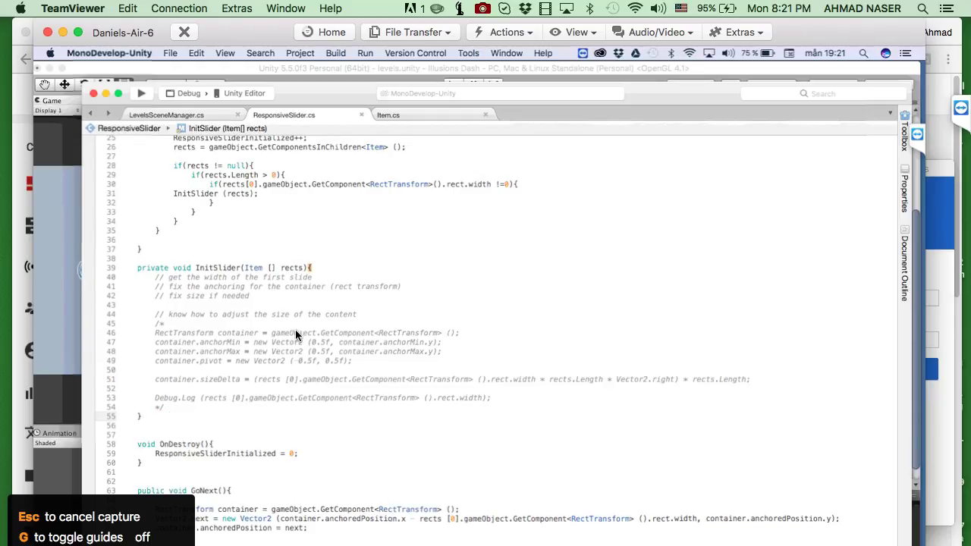
Step: Review the GoNext and GoPrev functions, and return to Unity to play-test moving one level forward
scroll(298, 330, down, 10)
click(203, 186)
click(212, 258)
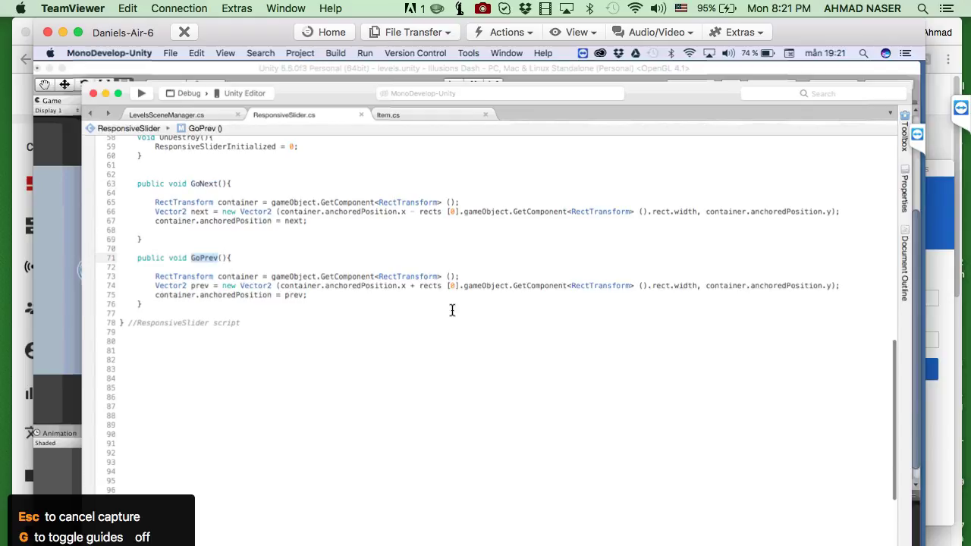
scroll(415, 336, up, 5)
scroll(416, 337, up, 5)
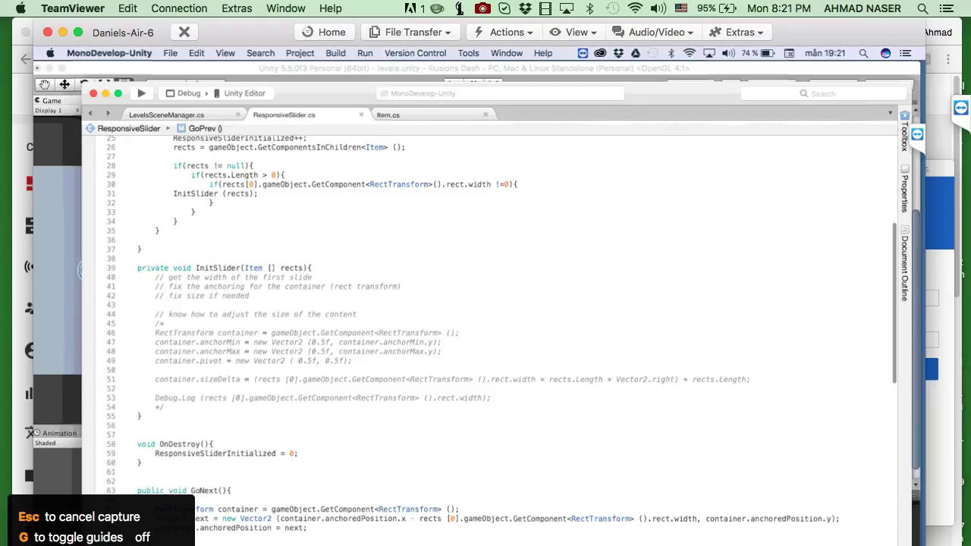
key(super+Tab)
click(452, 84)
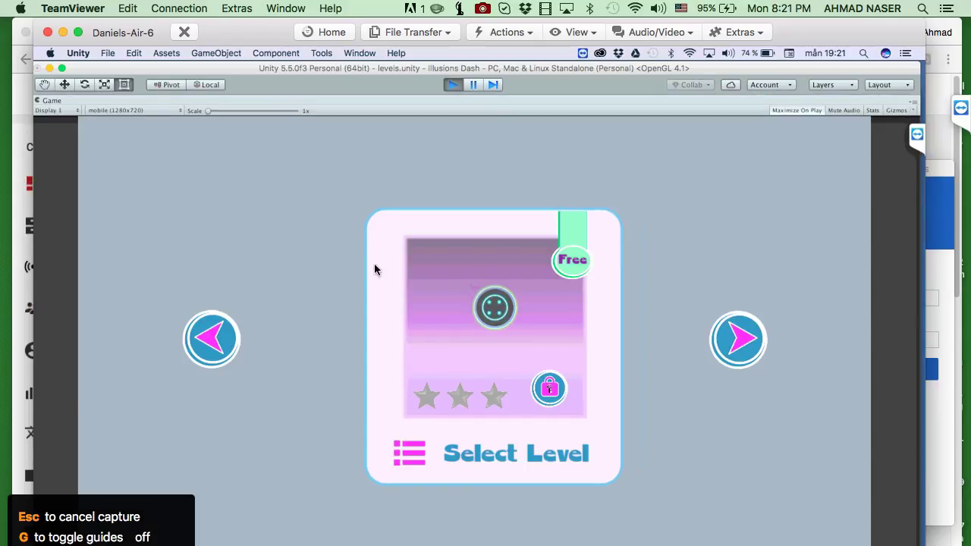
click(755, 345)
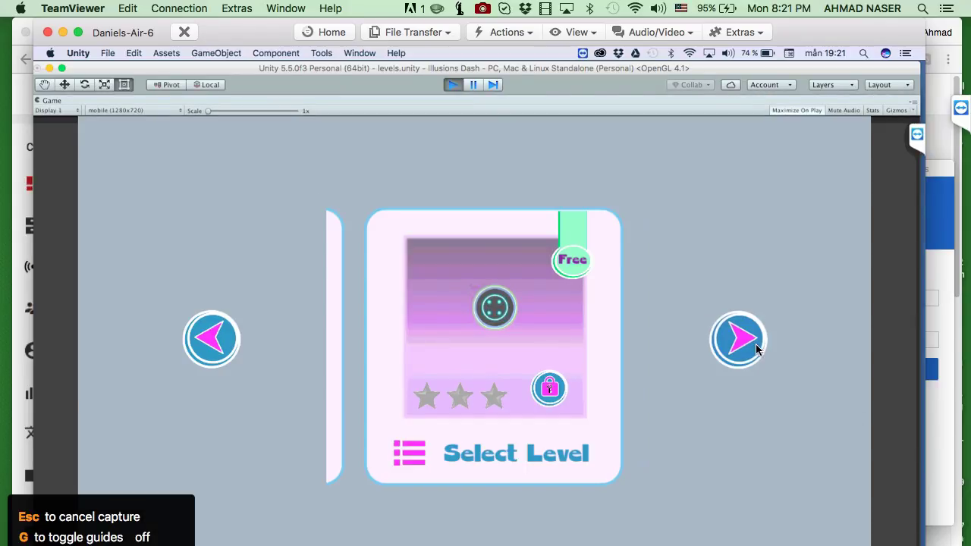
click(452, 84)
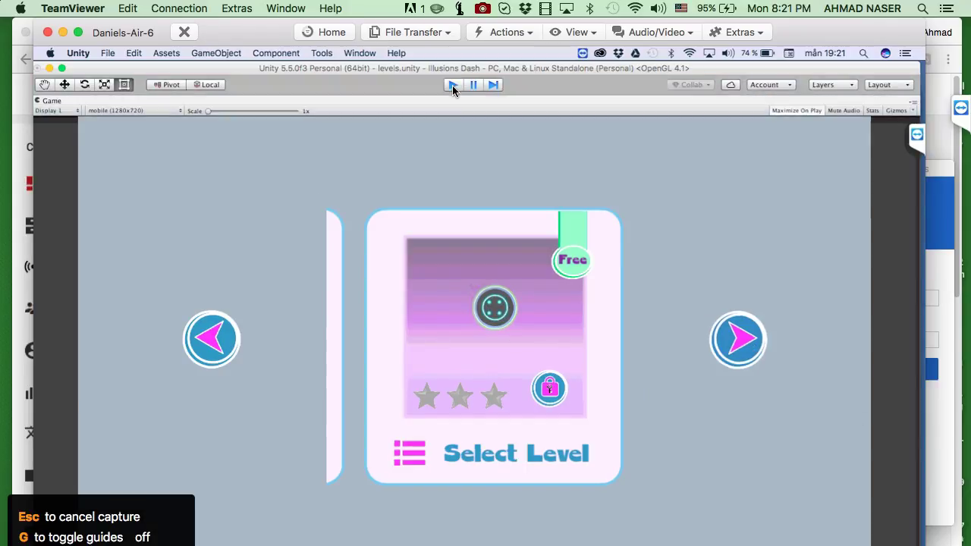
Step: Rerun the levels scene and test the slider's back arrow followed by its forward arrow
click(453, 85)
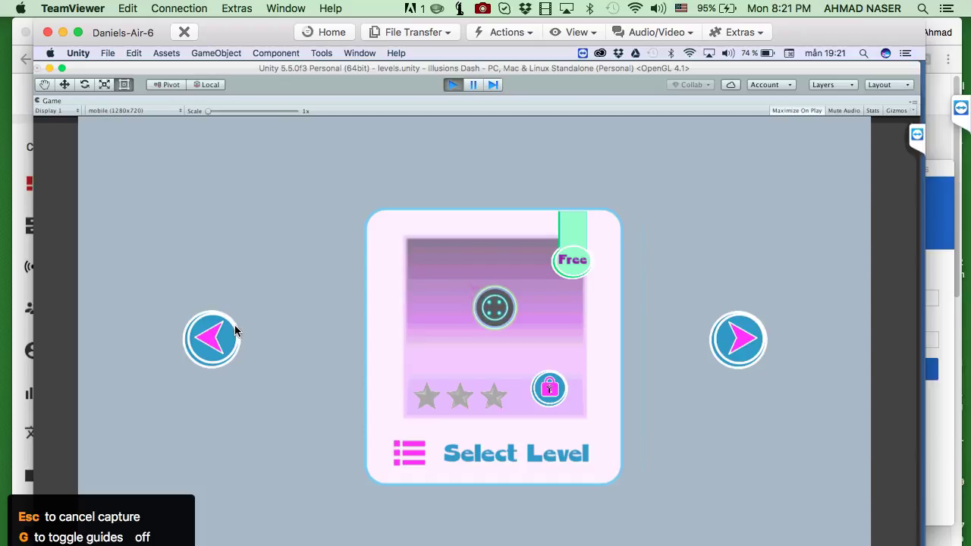
click(224, 332)
click(744, 339)
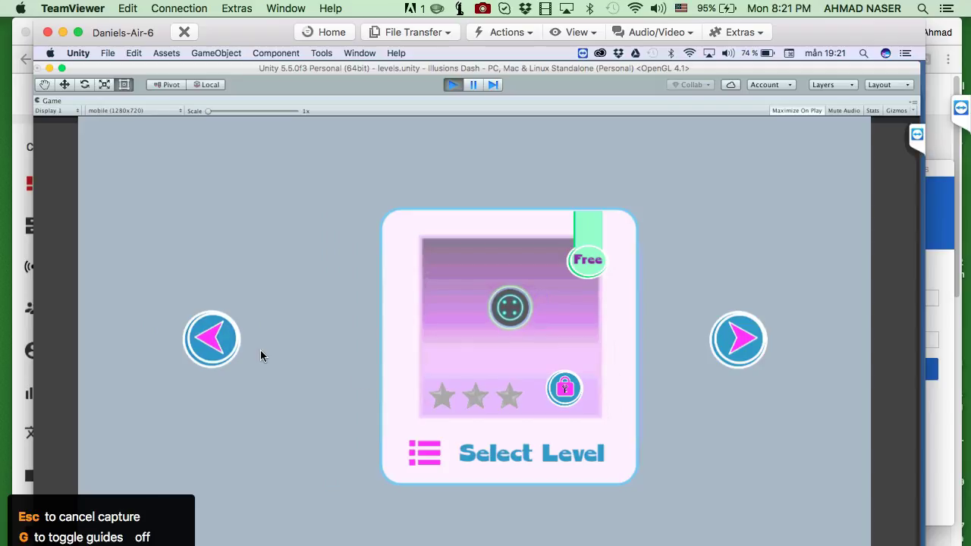
click(735, 355)
click(454, 85)
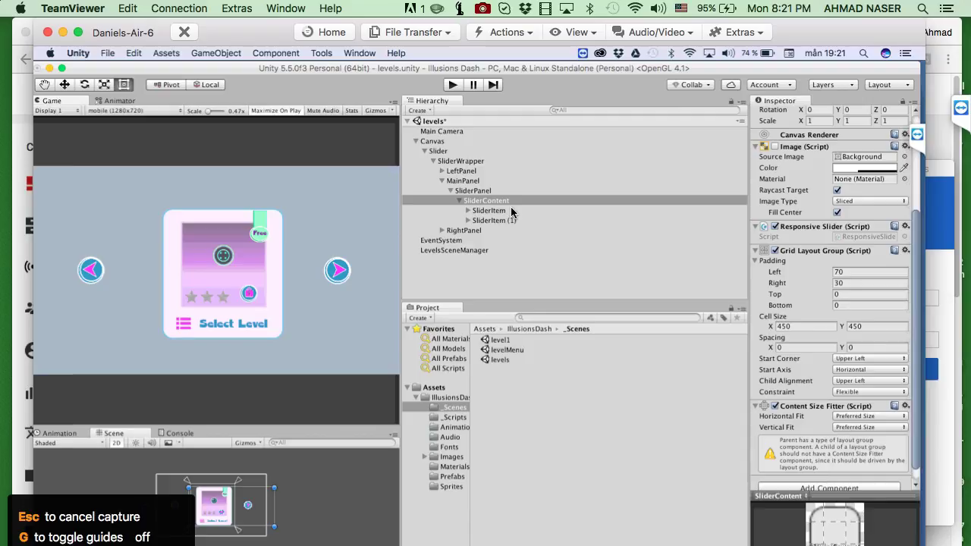
Step: Play-test moving one level forward and back again, stop the scene, and switch to Chrome
click(452, 85)
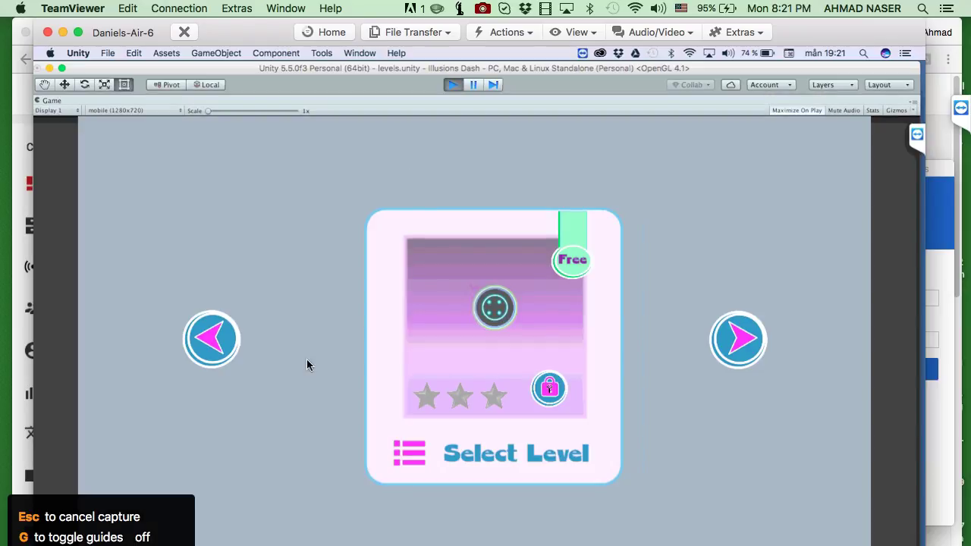
click(761, 339)
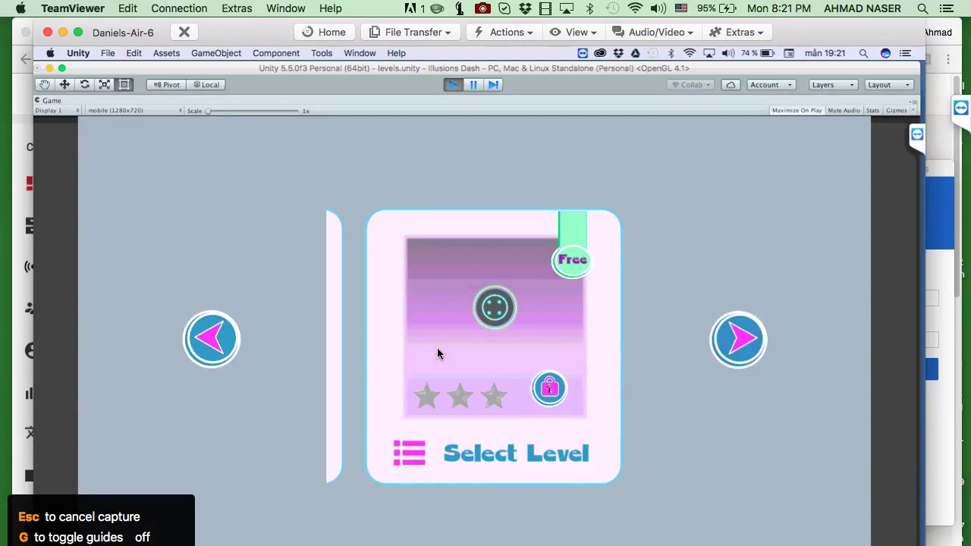
click(209, 340)
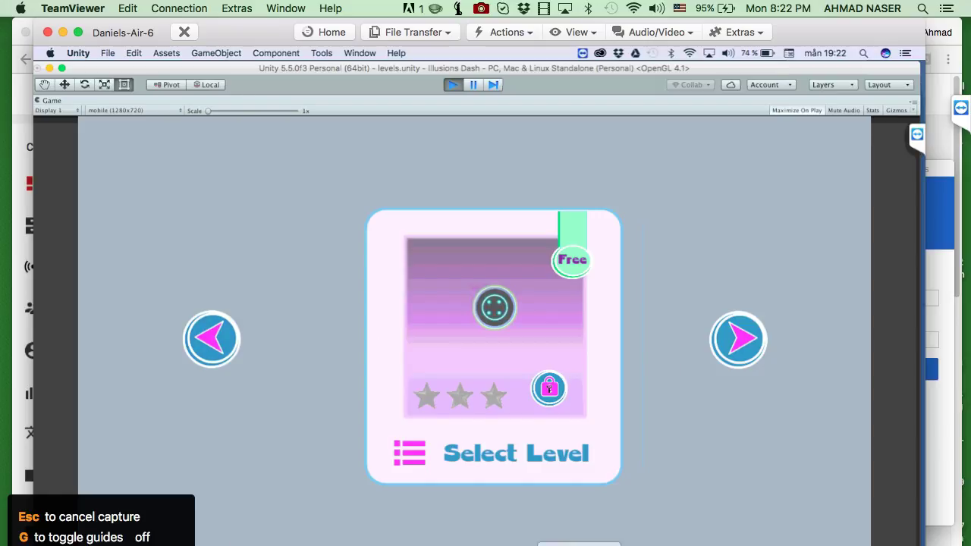
click(454, 84)
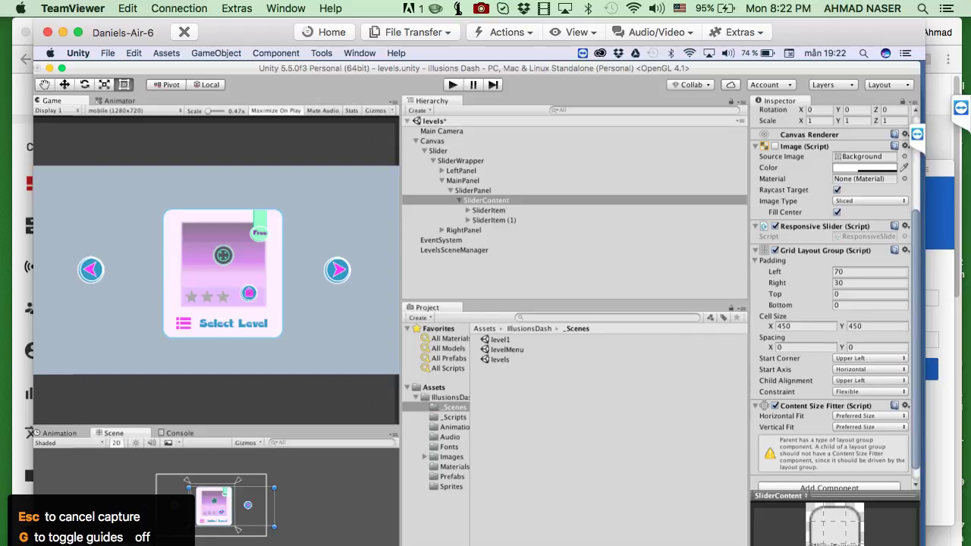
key(super+Tab)
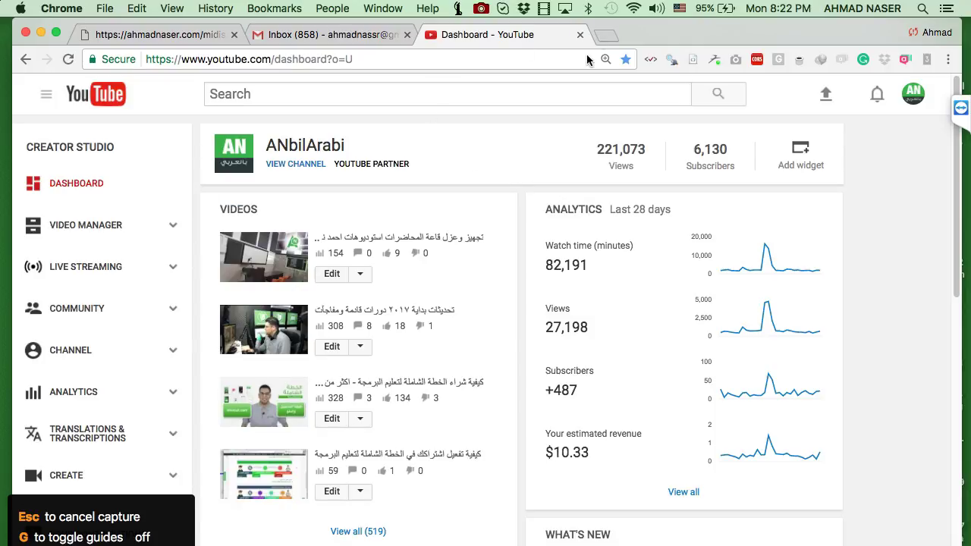
Step: Switch the YouTube dashboard to the other channel and open its video "UNITY GAMES LOCK AND UNLOCK SYSTEM COURSE - BUILD POKÉMON BALL GAME"
scroll(373, 401, down, 3)
scroll(372, 401, up, 3)
click(915, 95)
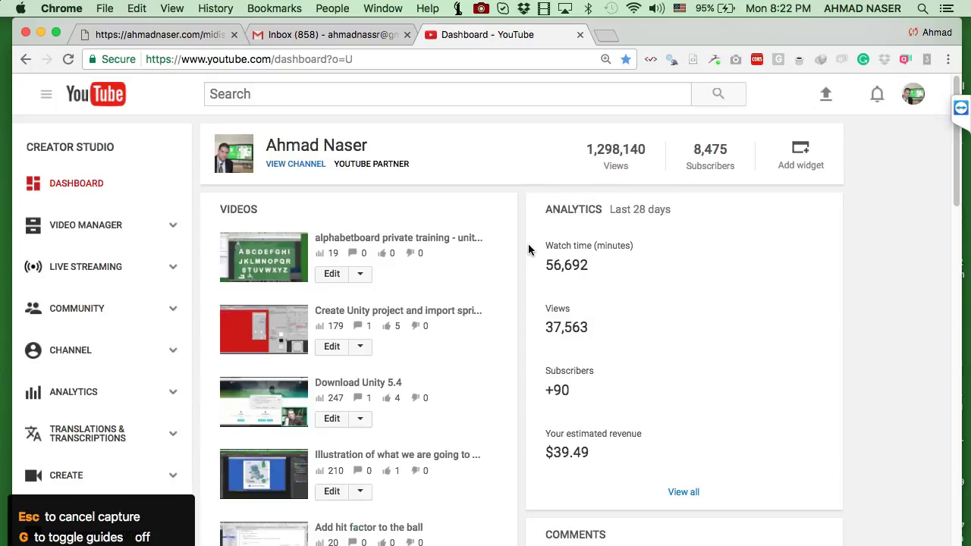
scroll(501, 368, down, 10)
scroll(465, 318, down, 2)
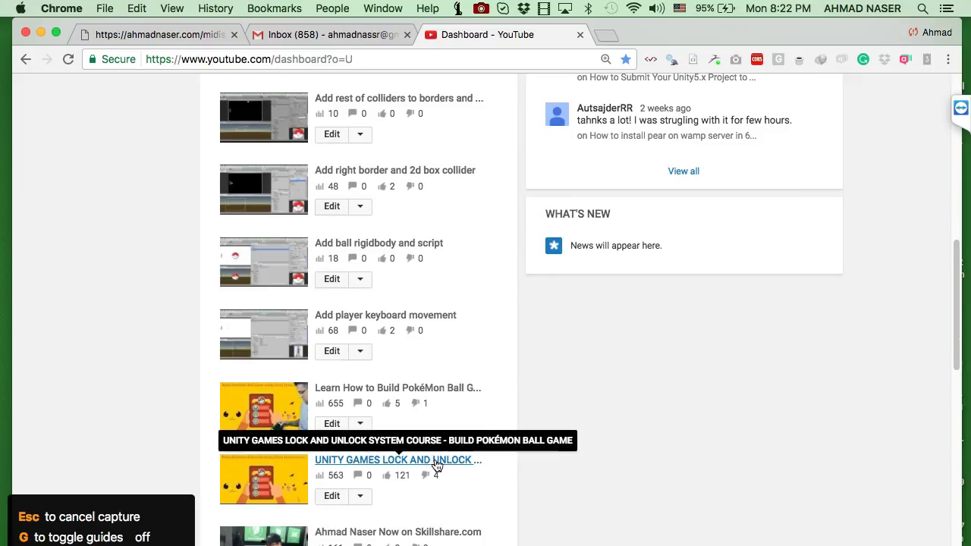
click(437, 463)
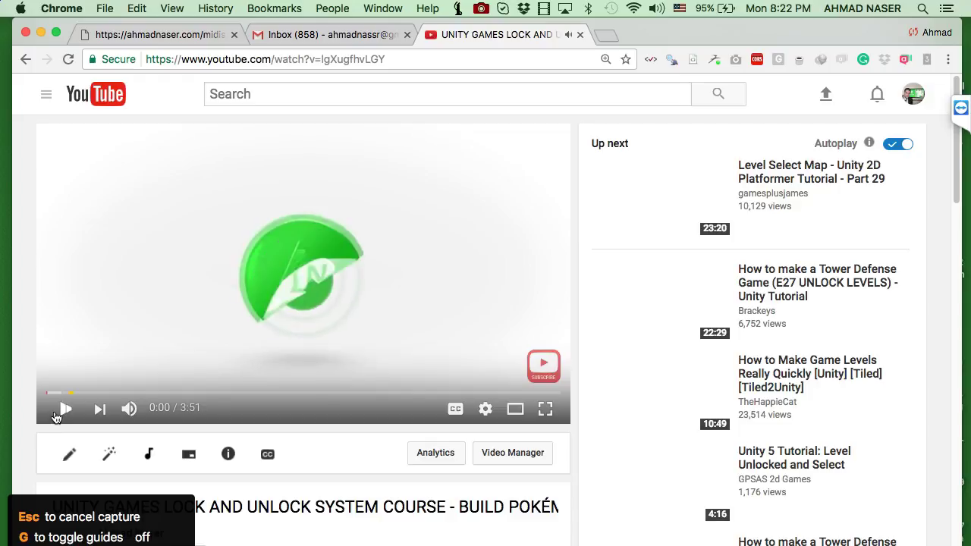
Step: Expand the video's description and copy the address of its Udemy course link
scroll(297, 314, down, 3)
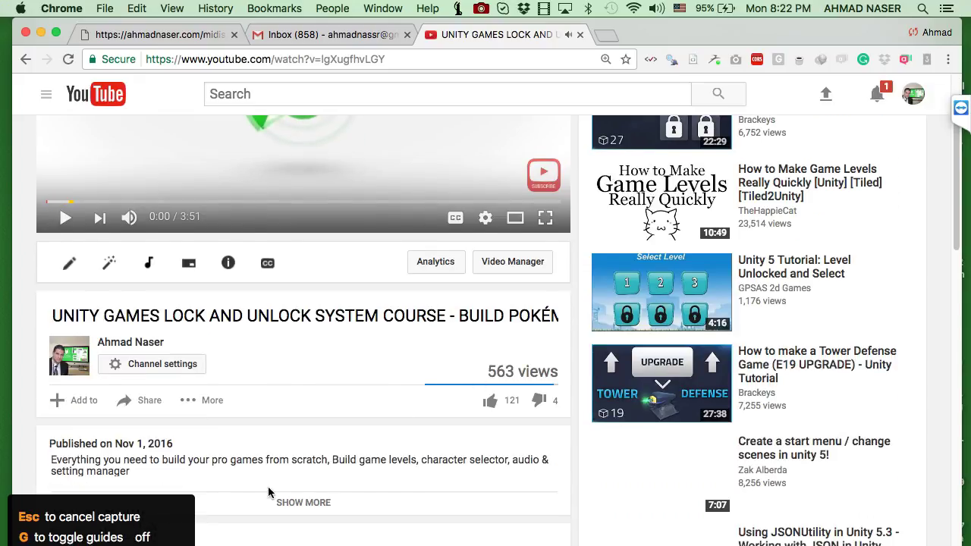
click(319, 503)
scroll(287, 364, down, 1)
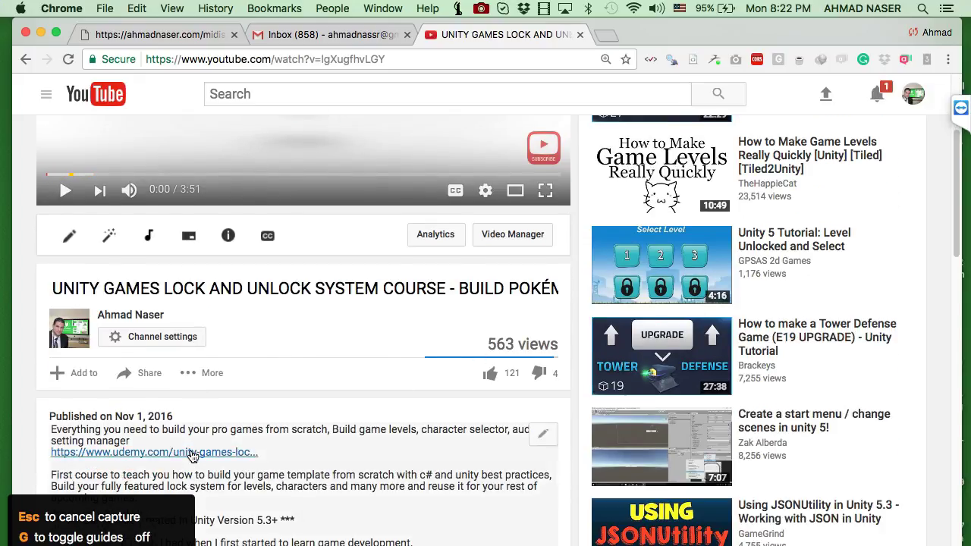
right_click(192, 455)
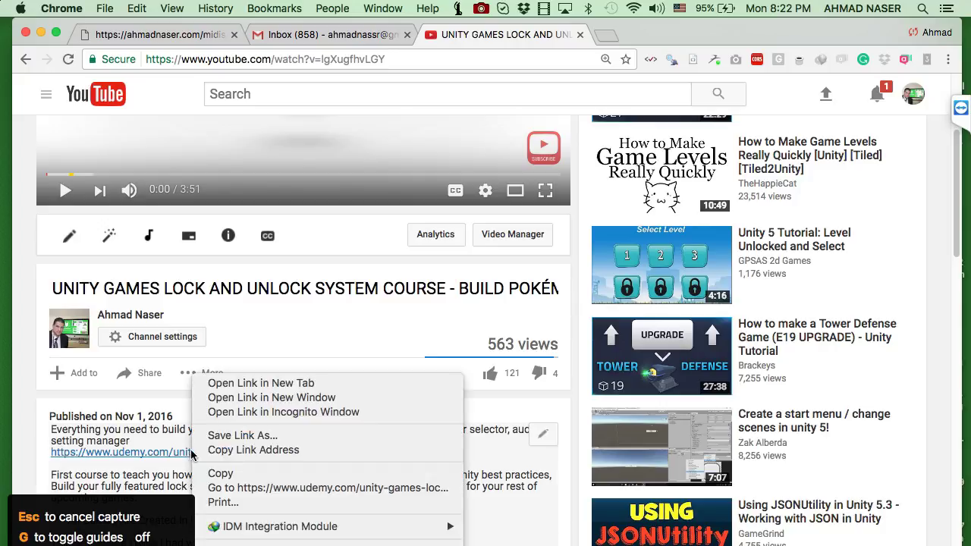
click(266, 451)
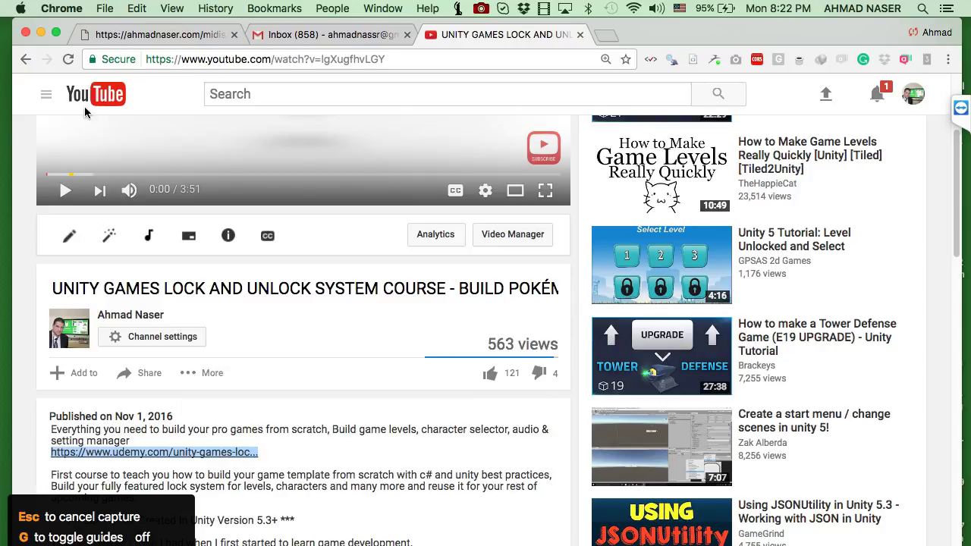
Step: Return to the remote Unity session in TeamViewer and open SliderContent's Grid Layout Group documentation in Safari
click(40, 32)
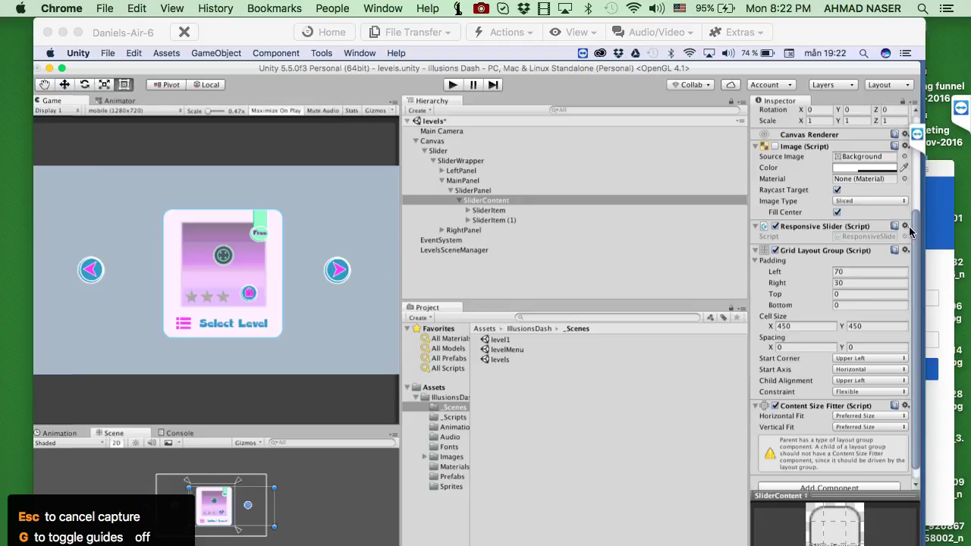
key(ctrl+Up)
key(ctrl+Up)
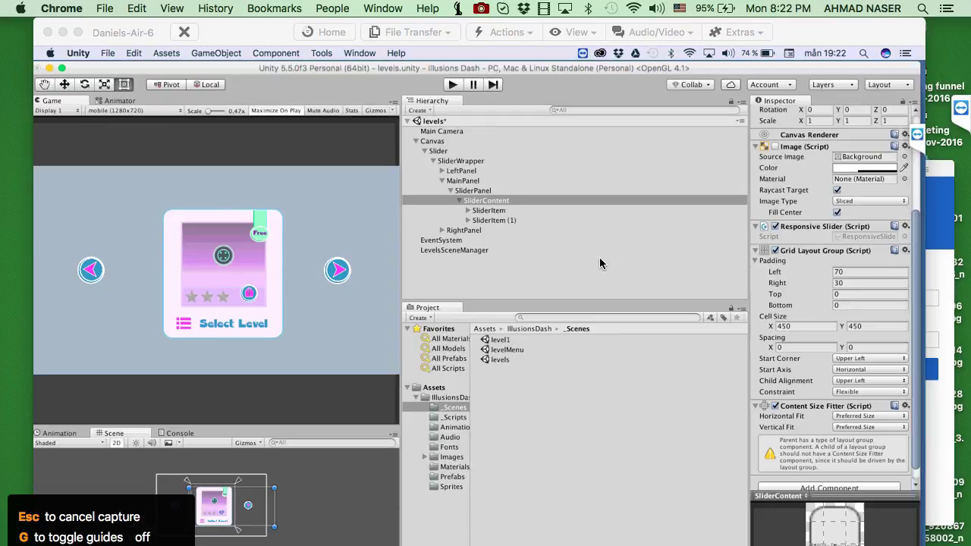
click(897, 251)
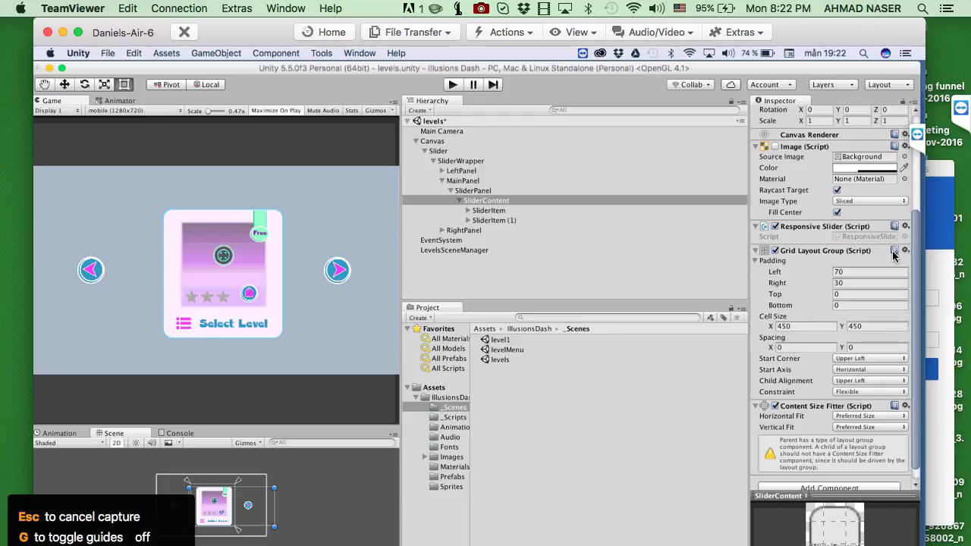
click(893, 254)
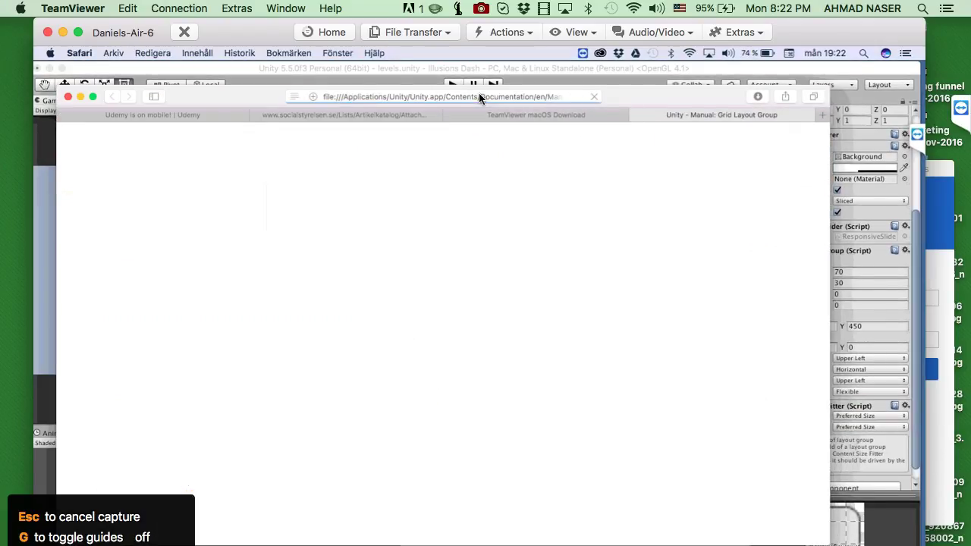
Step: Replace the documentation page's address with the copied Udemy course link and load the course page
click(404, 97)
right_click(405, 99)
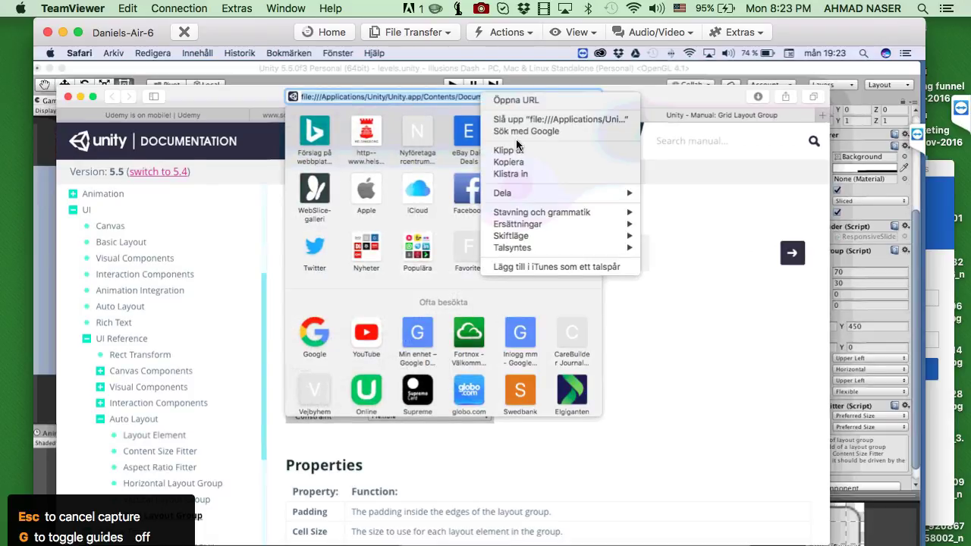
click(409, 95)
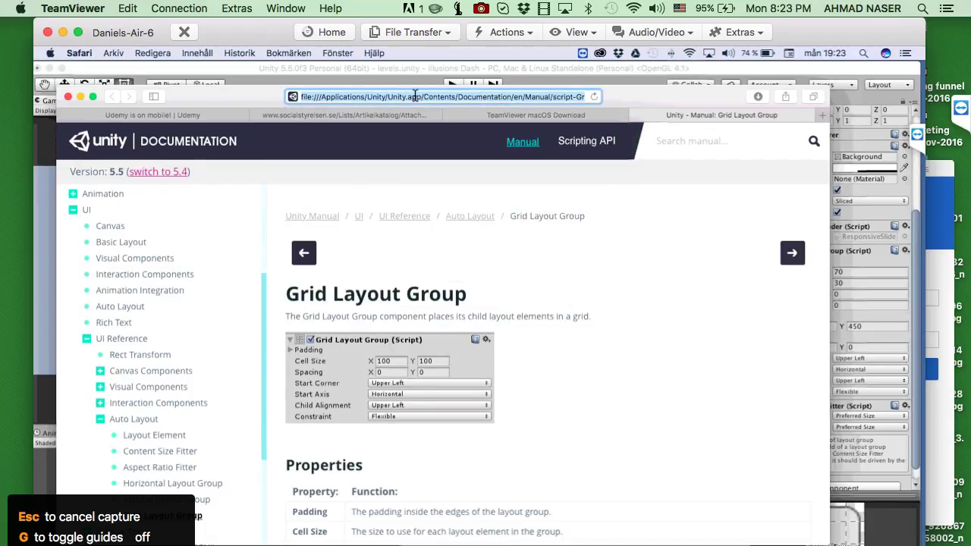
key(super+v)
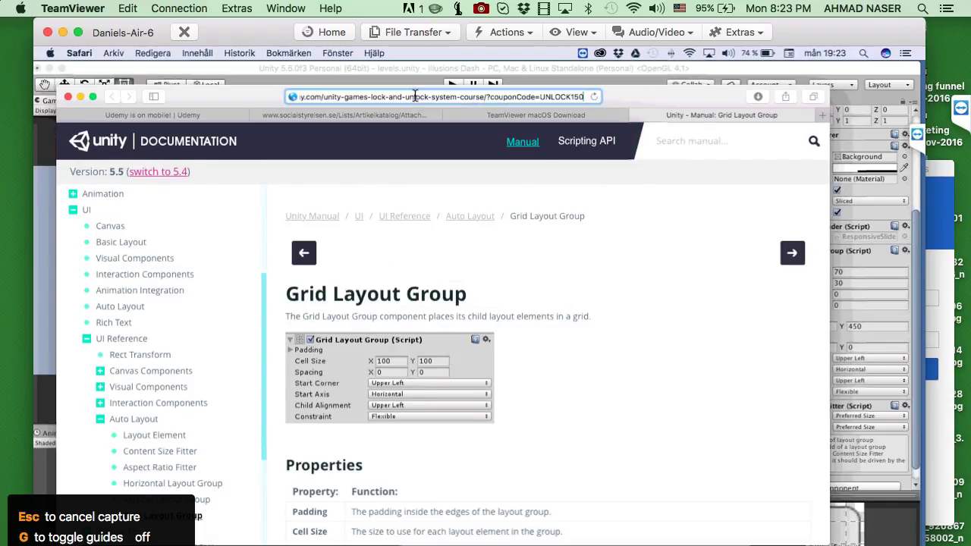
key(Return)
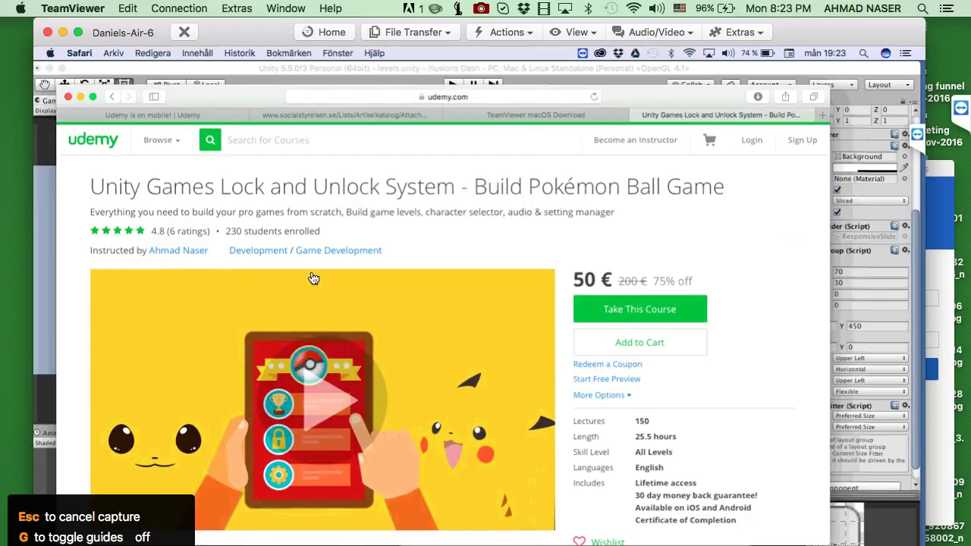
Step: Review the course description and the curriculum up to Section 5, highlighting its title "Pokemon Game 2D Responsive Slider"
scroll(315, 312, down, 3)
scroll(296, 332, down, 15)
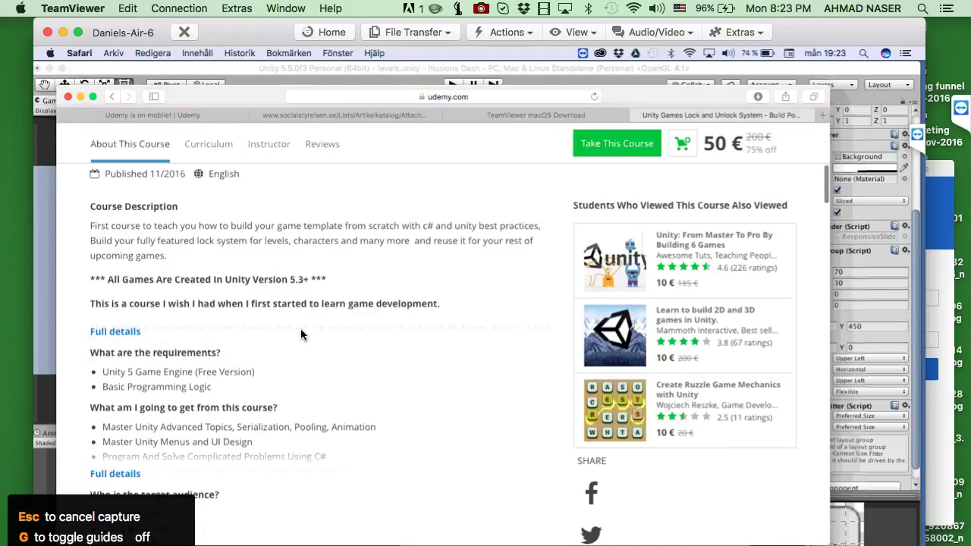
scroll(300, 337, down, 6)
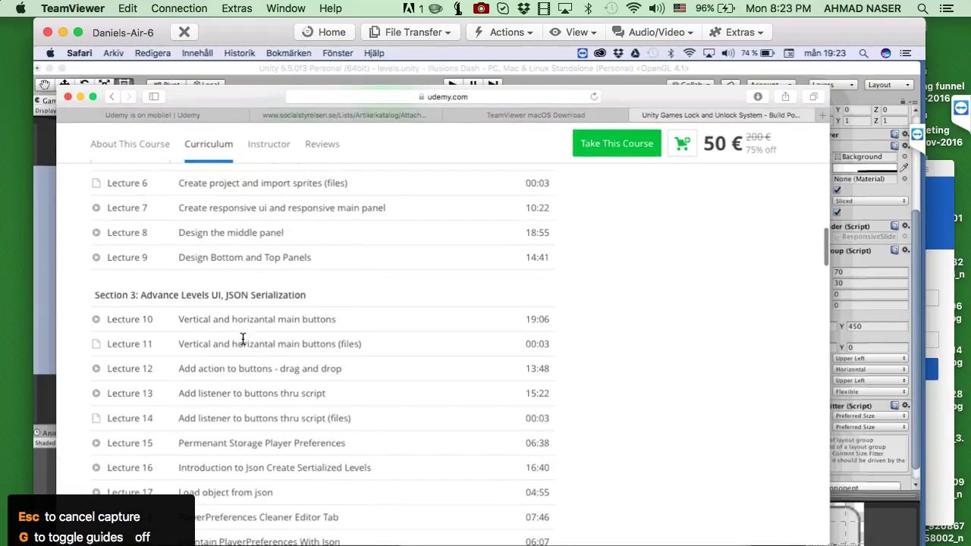
scroll(243, 342, down, 5)
scroll(223, 306, down, 6)
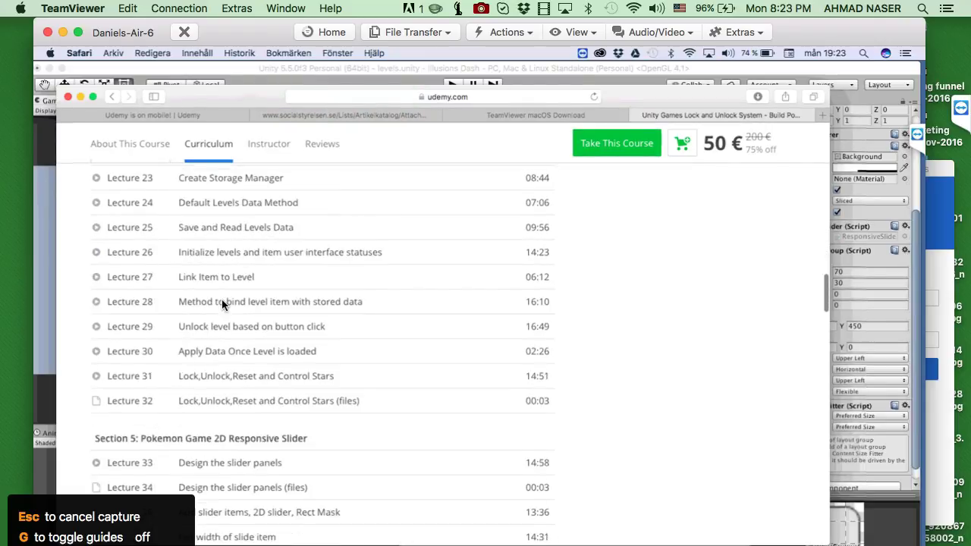
scroll(217, 415, up, 5)
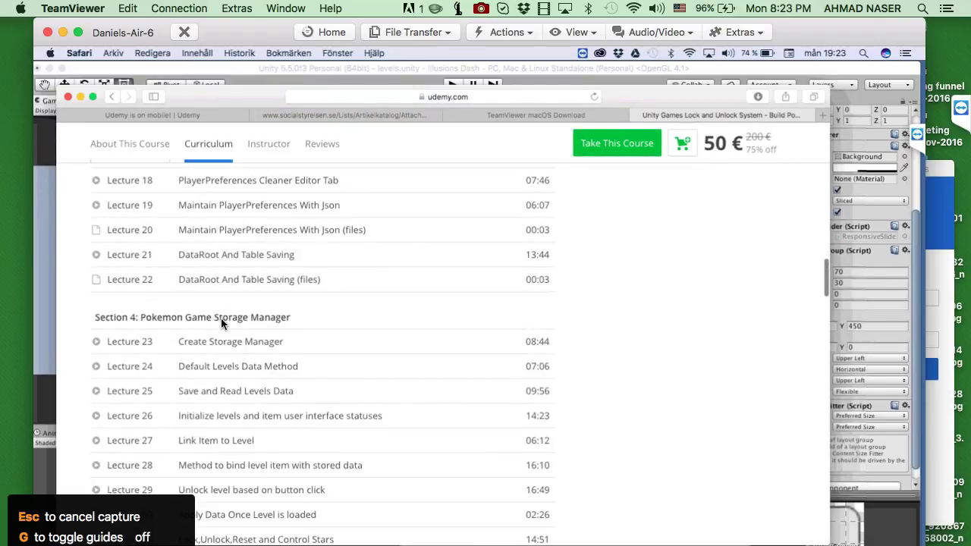
scroll(295, 319, down, 7)
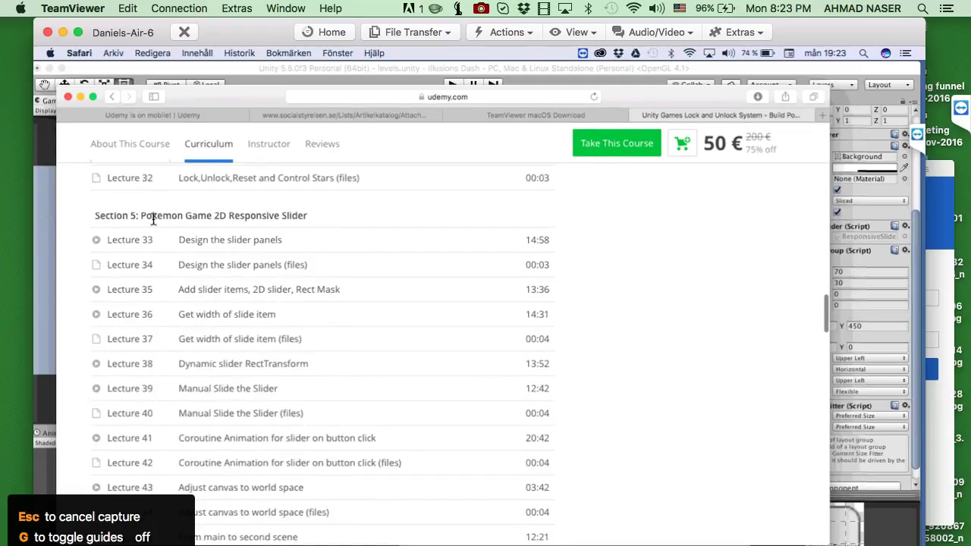
drag(141, 216, 302, 215)
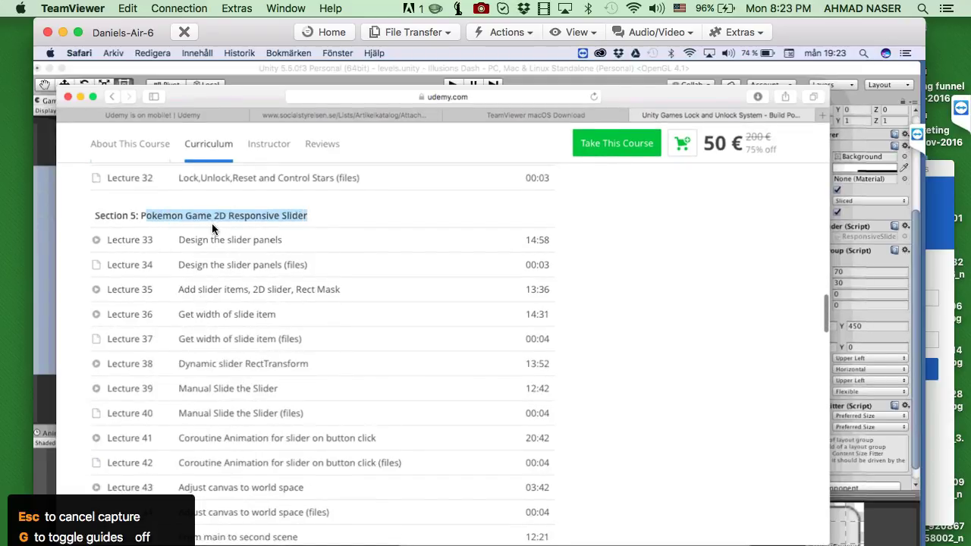
Step: Look through the lectures of curriculum Sections 5 to 11, highlighting "Adjust canvas to world space (files)" and the title "Pokemon Game Objects Dynamic Pool"
scroll(273, 340, down, 3)
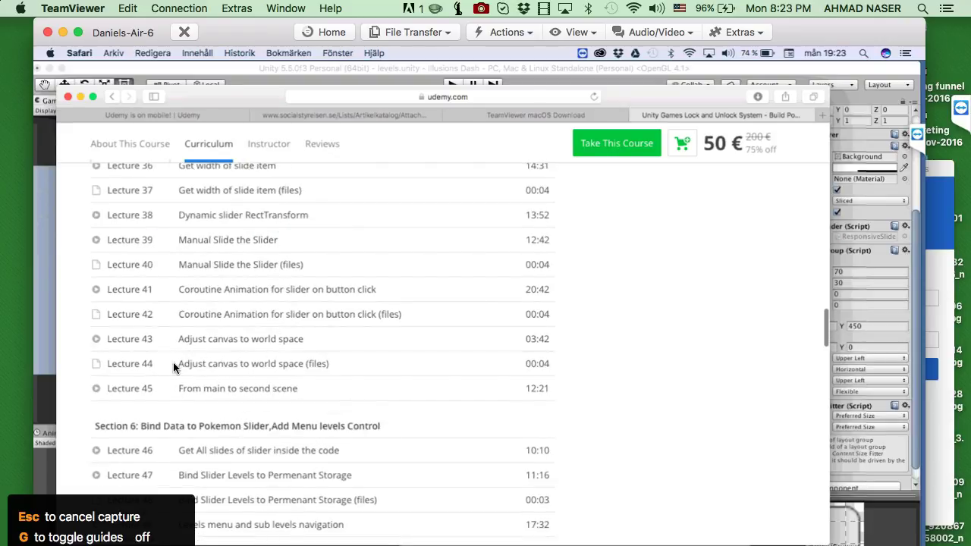
drag(173, 364, 340, 366)
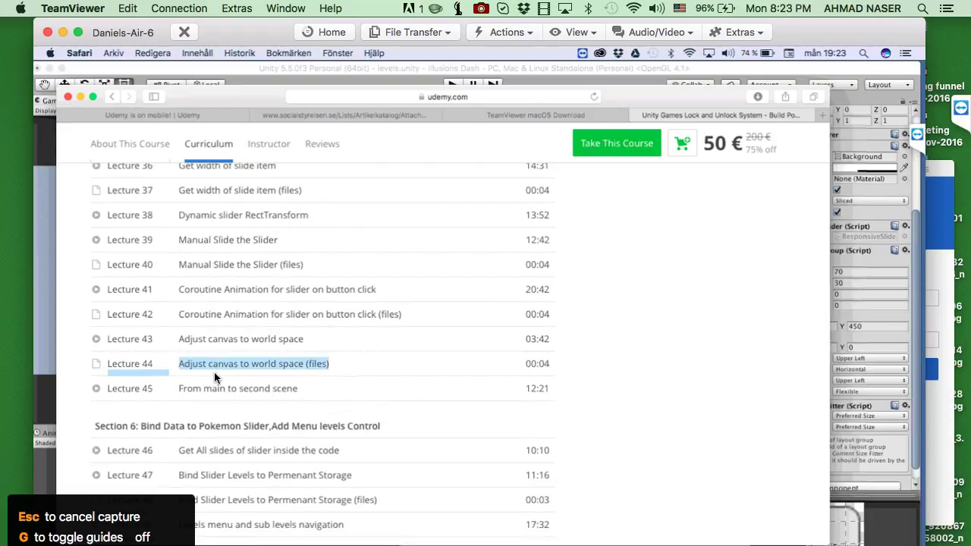
scroll(214, 372, down, 4)
scroll(262, 274, down, 2)
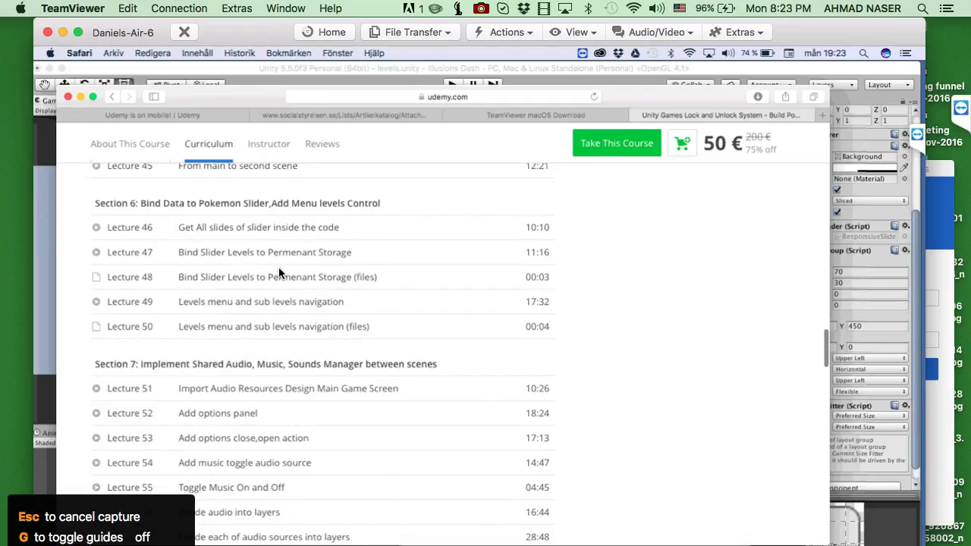
scroll(375, 336, down, 4)
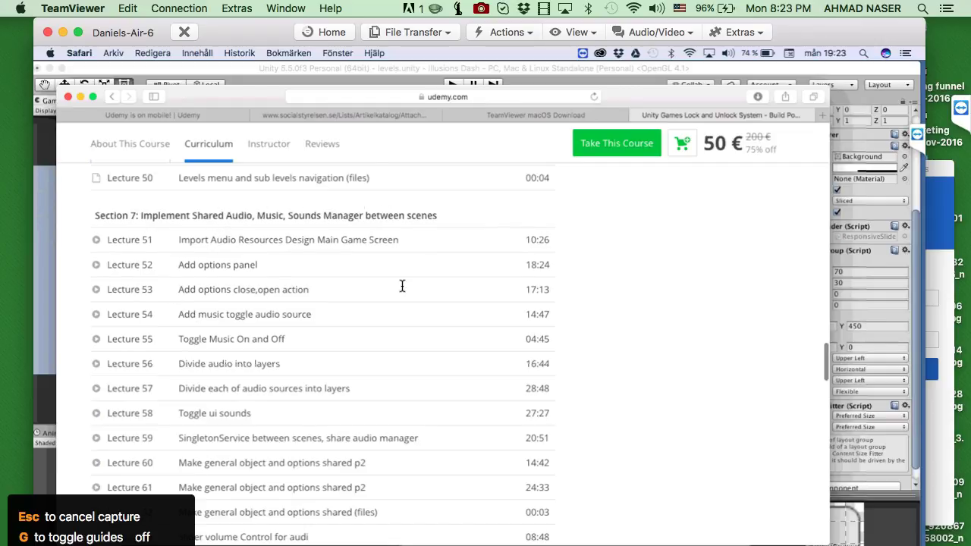
scroll(401, 284, down, 12)
scroll(275, 278, up, 5)
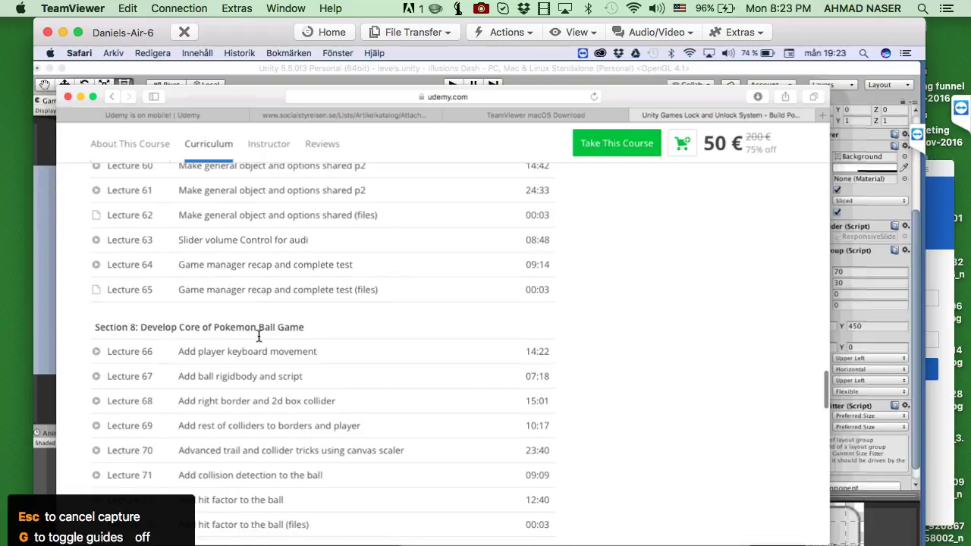
scroll(259, 337, down, 7)
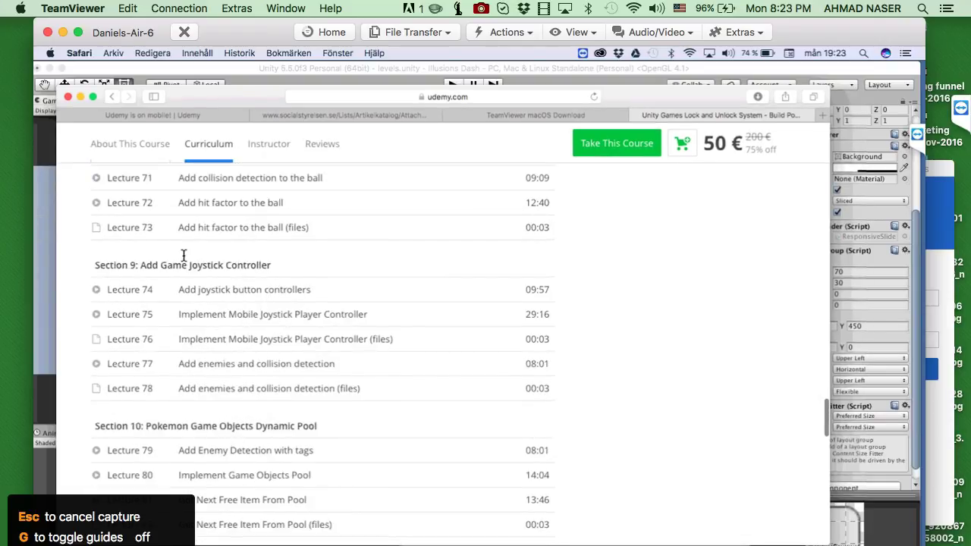
scroll(199, 262, down, 5)
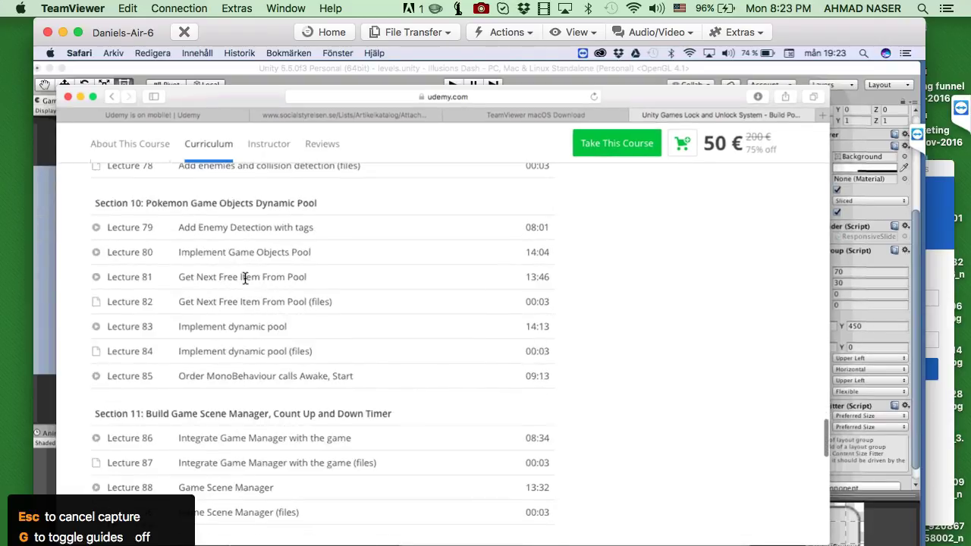
drag(318, 203, 147, 199)
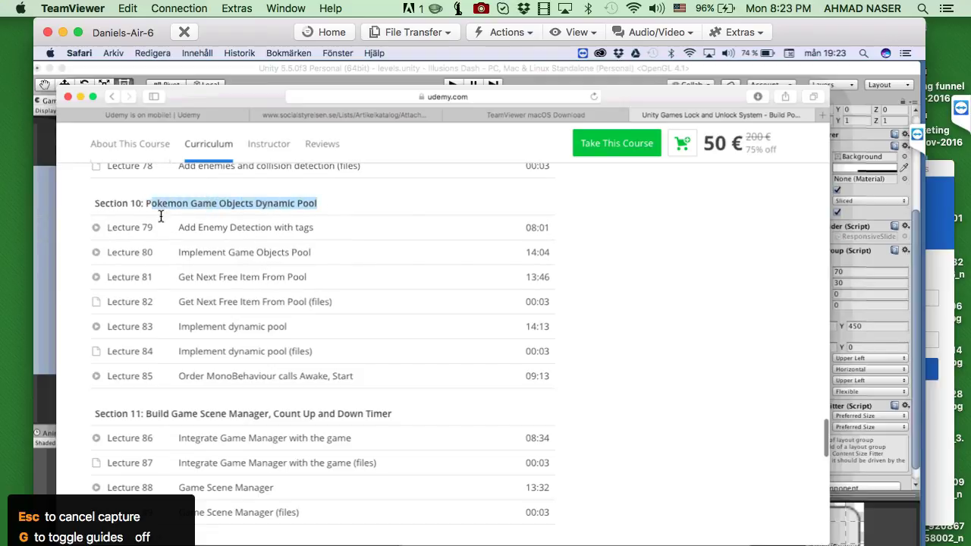
scroll(260, 280, down, 2)
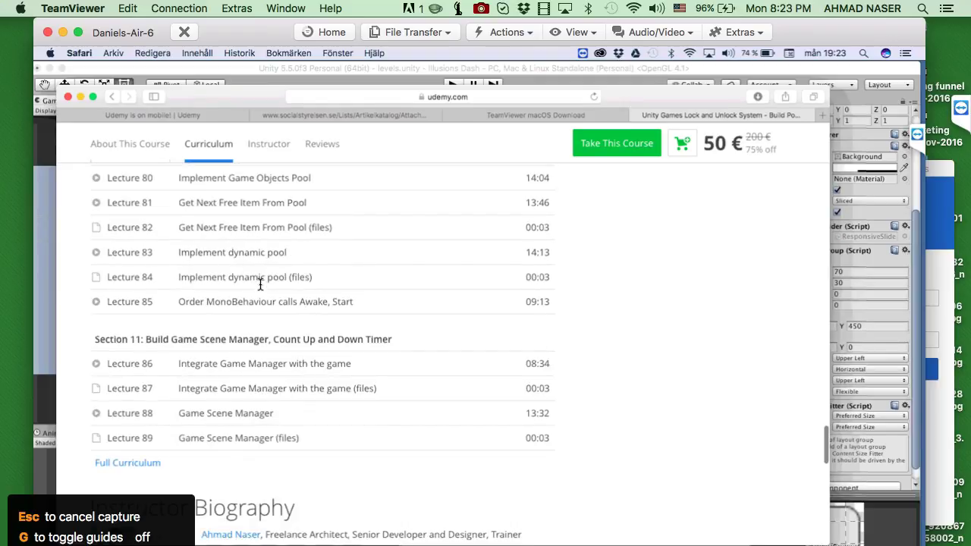
Step: Expand the full curriculum and look through Sections 11 to 14, down to "Canvas Scalar and GridLayout Levels Slider"
click(140, 465)
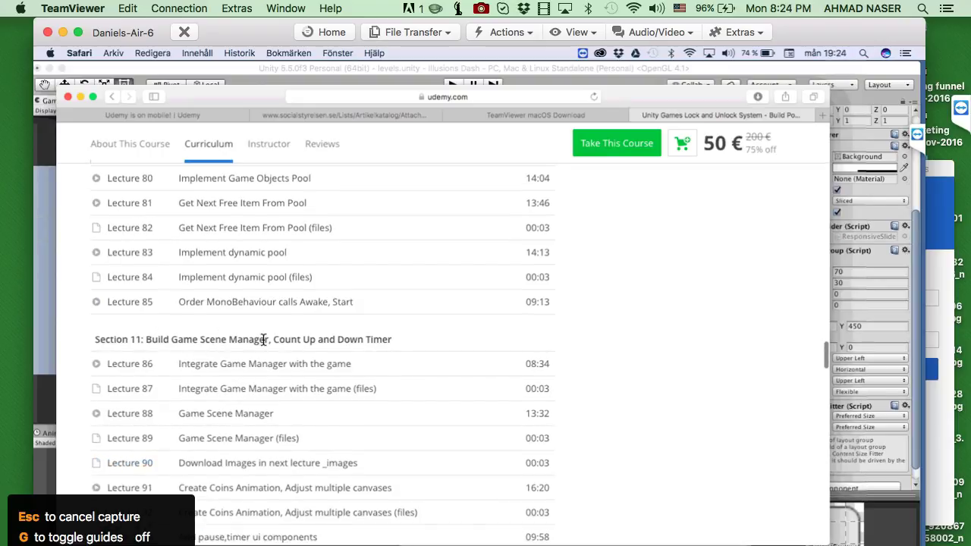
scroll(361, 338, down, 4)
scroll(359, 336, down, 8)
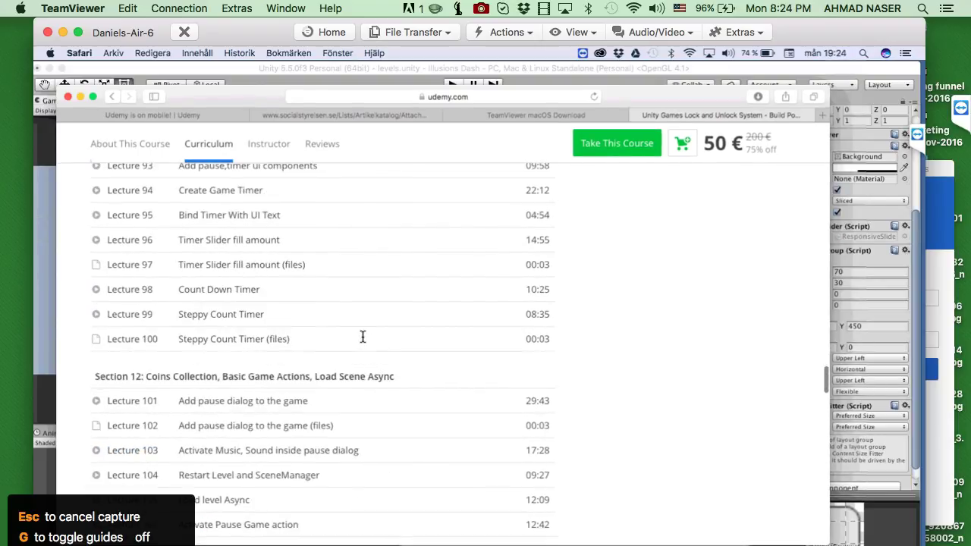
scroll(197, 319, down, 2)
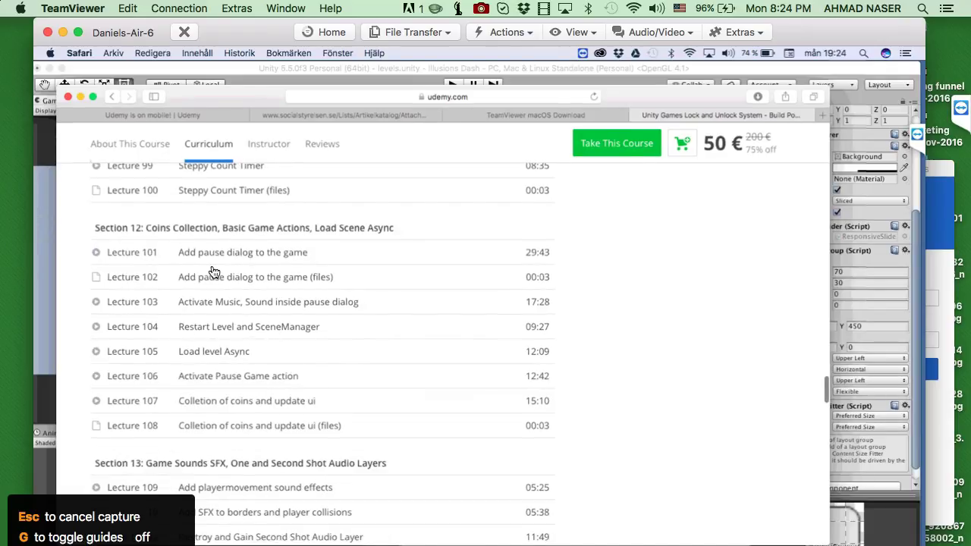
scroll(294, 343, down, 4)
scroll(273, 330, down, 2)
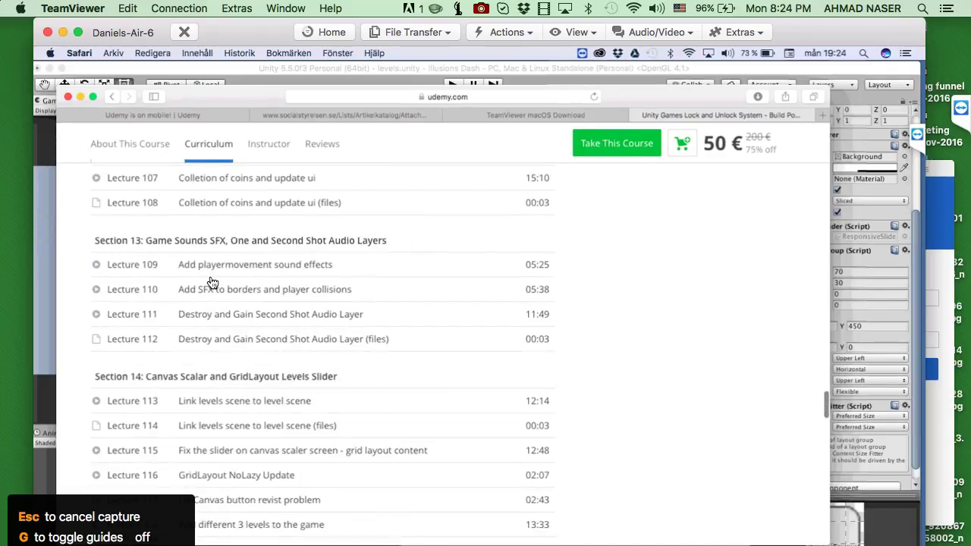
scroll(277, 292, down, 2)
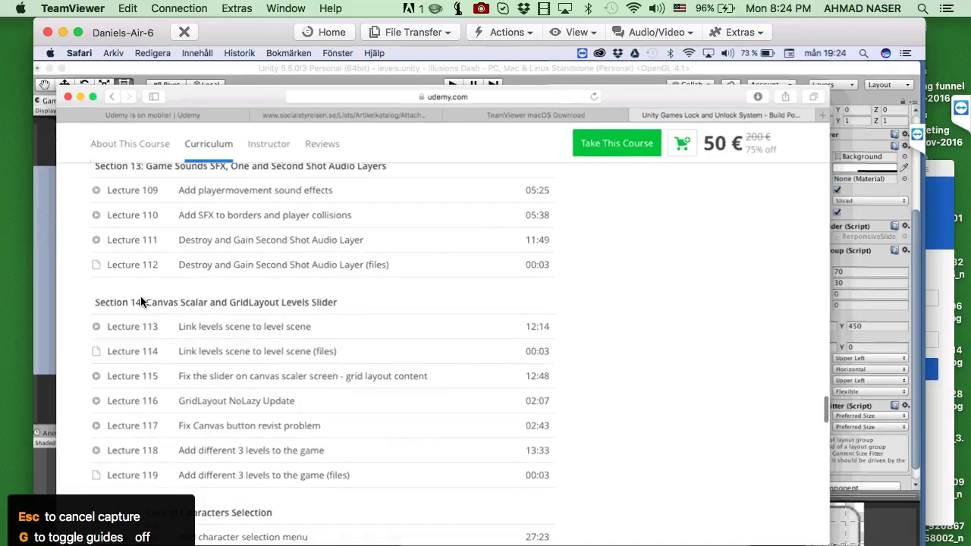
Step: Look through the lectures of curriculum Sections 14 to 18, down to "Export and Launch the Game on Physical Mobile Device"
scroll(250, 314, down, 2)
scroll(258, 326, up, 2)
scroll(227, 357, down, 2)
scroll(217, 364, down, 4)
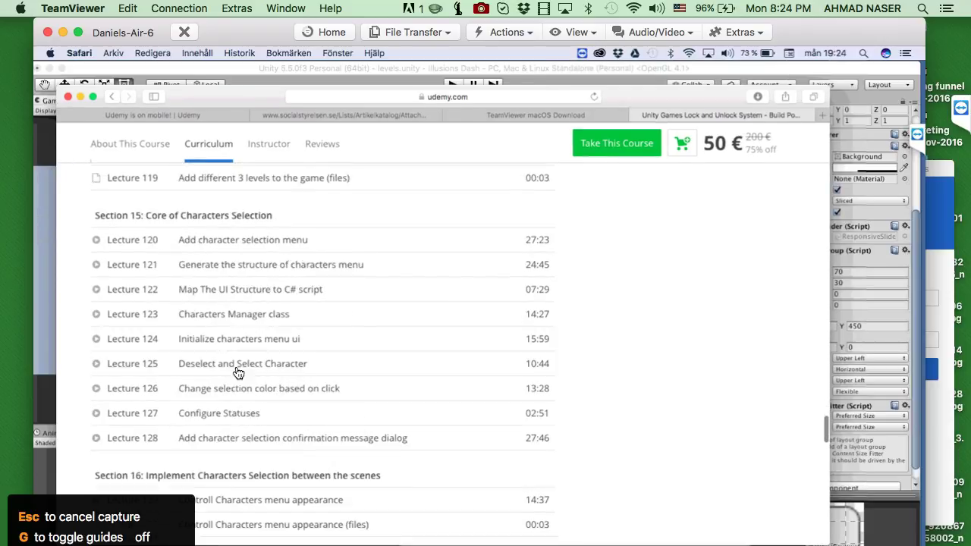
scroll(244, 372, down, 4)
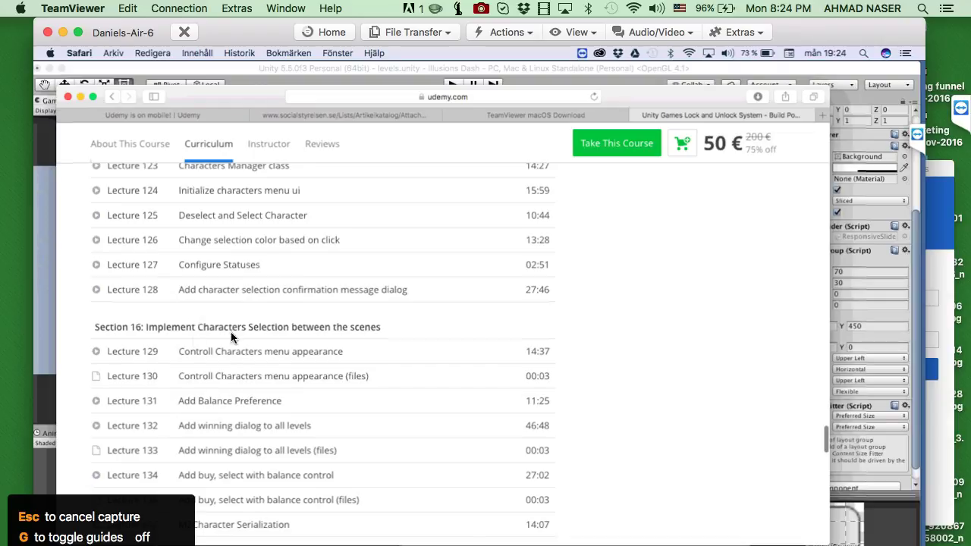
scroll(227, 336, down, 2)
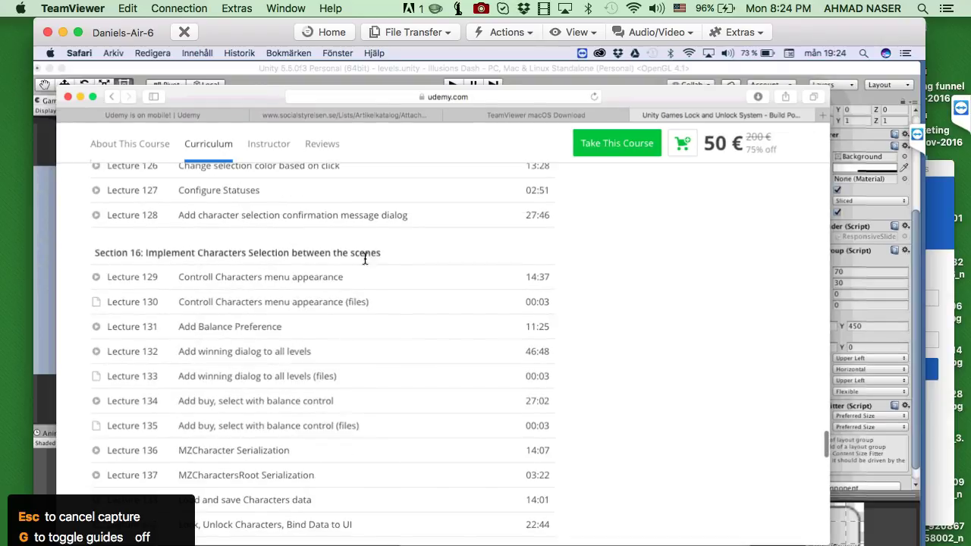
scroll(349, 289, down, 8)
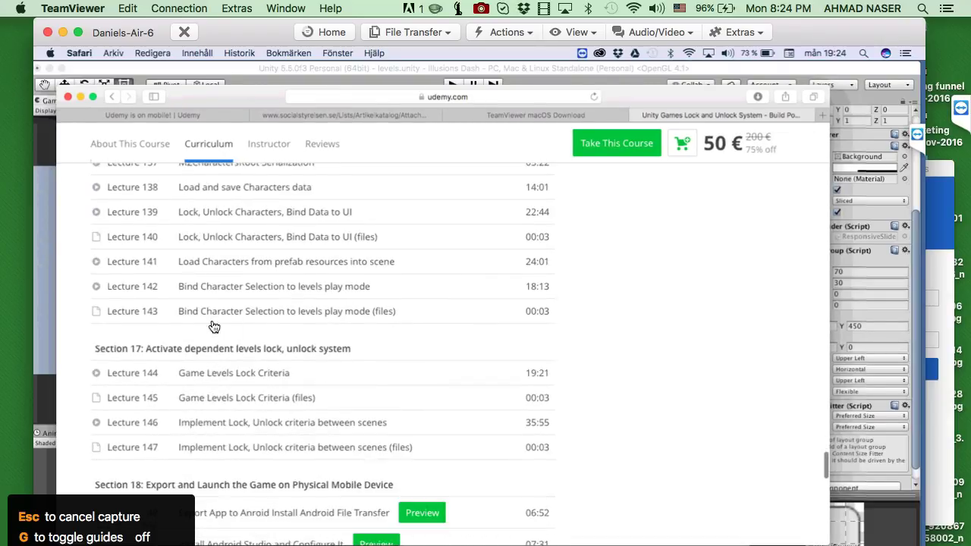
scroll(183, 351, down, 4)
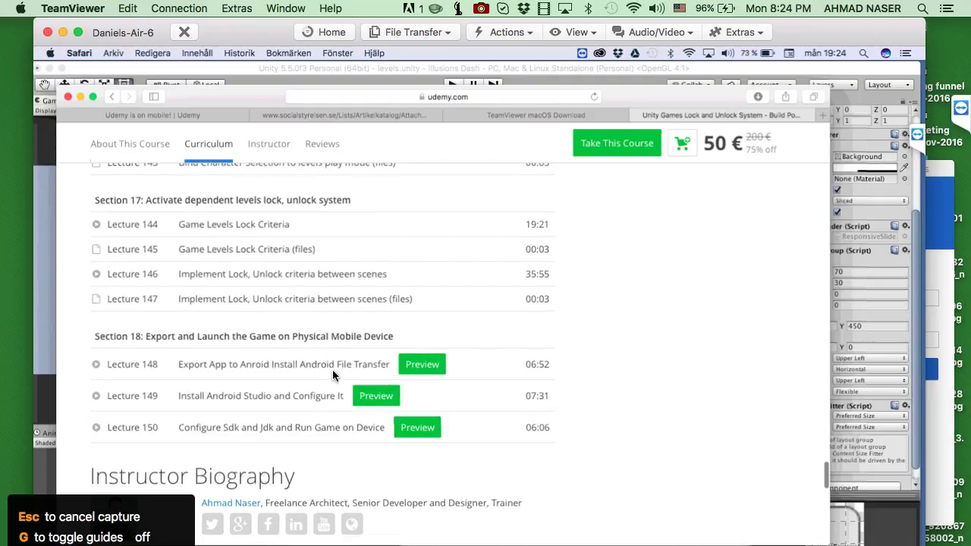
Step: Return to the top of the course page and review the price and course facts, highlighting the course length
scroll(333, 369, up, 15)
scroll(329, 324, up, 20)
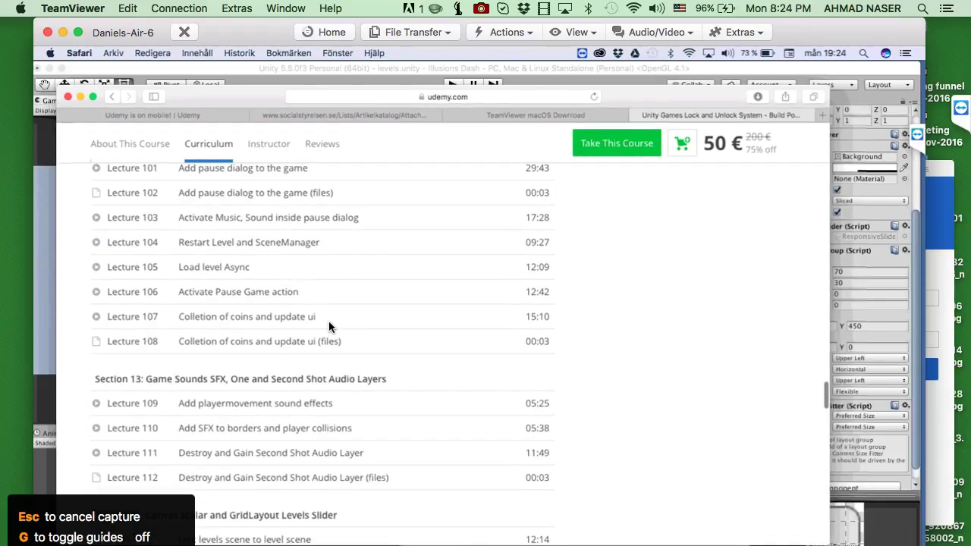
scroll(329, 326, up, 15)
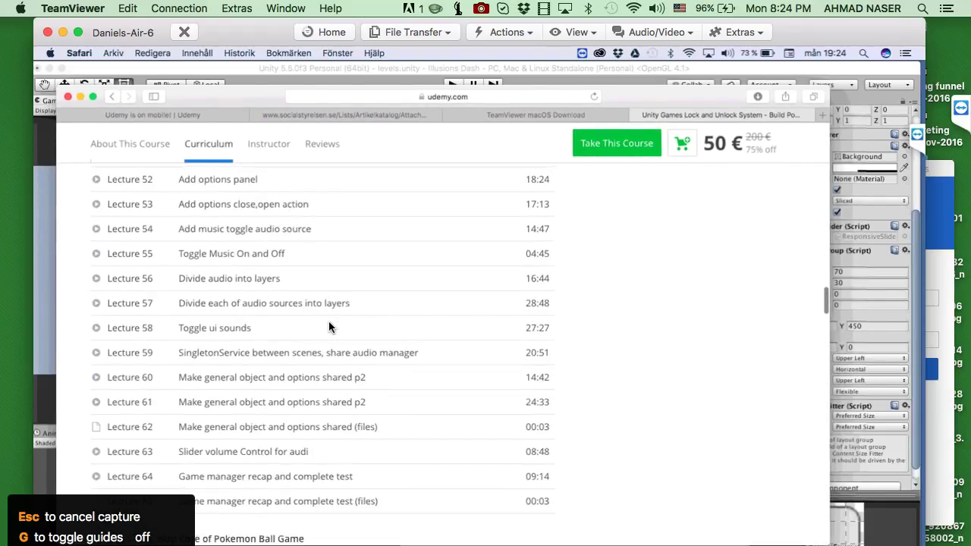
scroll(329, 325, up, 10)
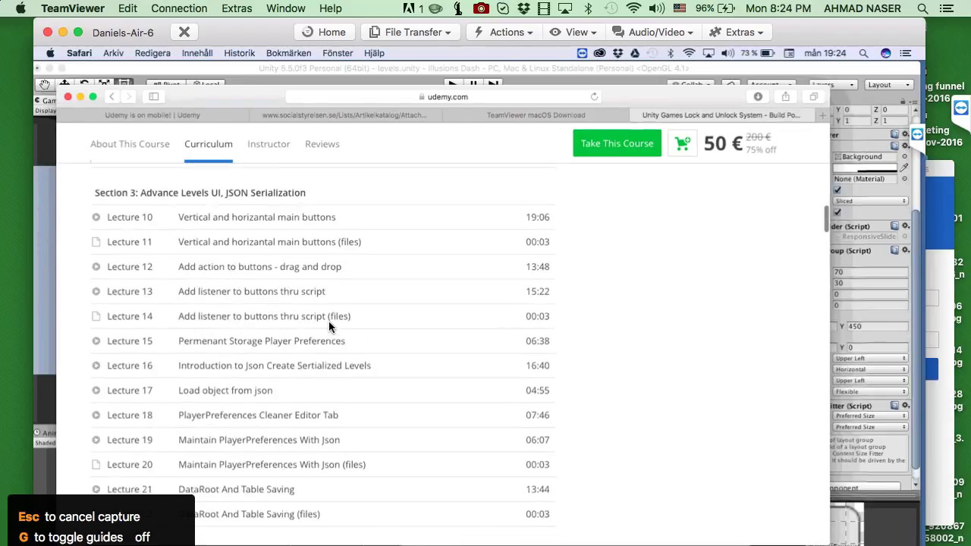
scroll(328, 326, up, 10)
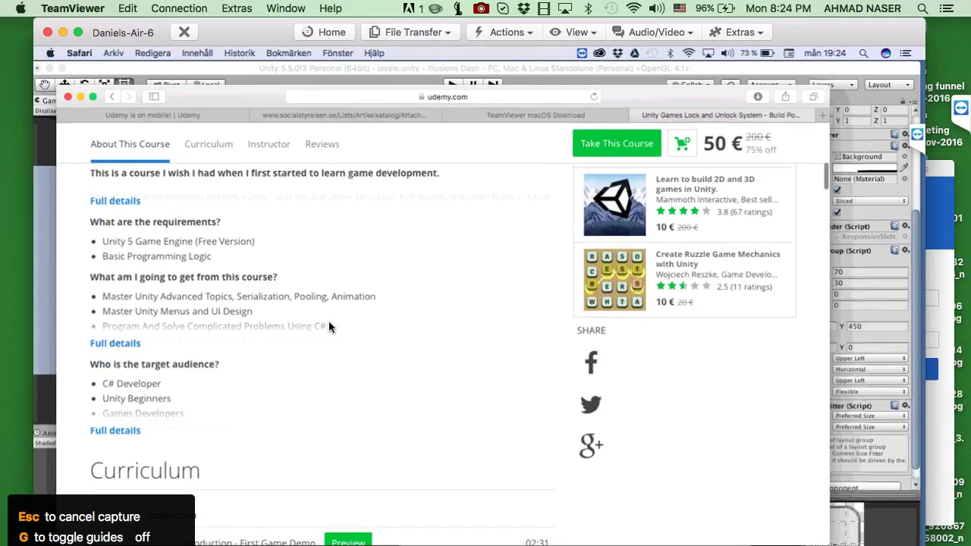
scroll(328, 327, up, 5)
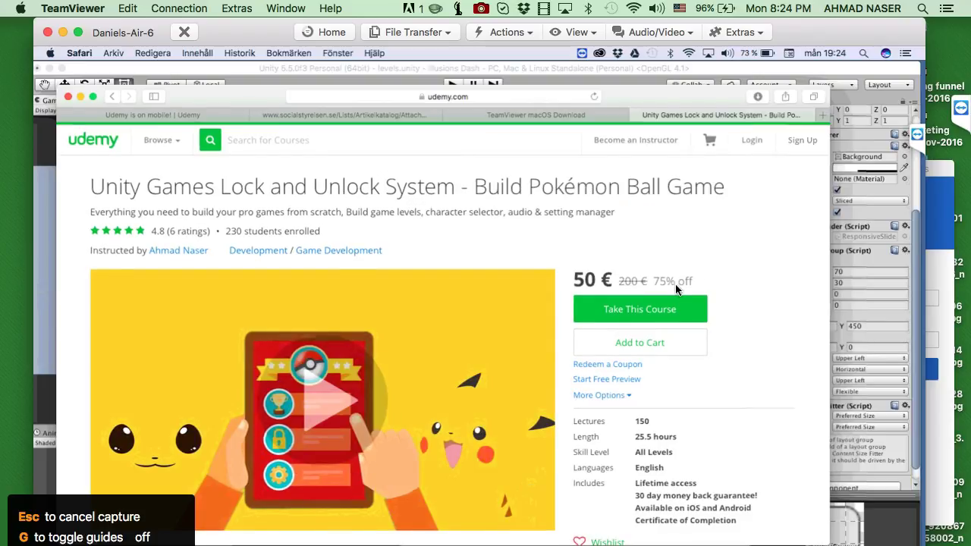
scroll(678, 392, down, 4)
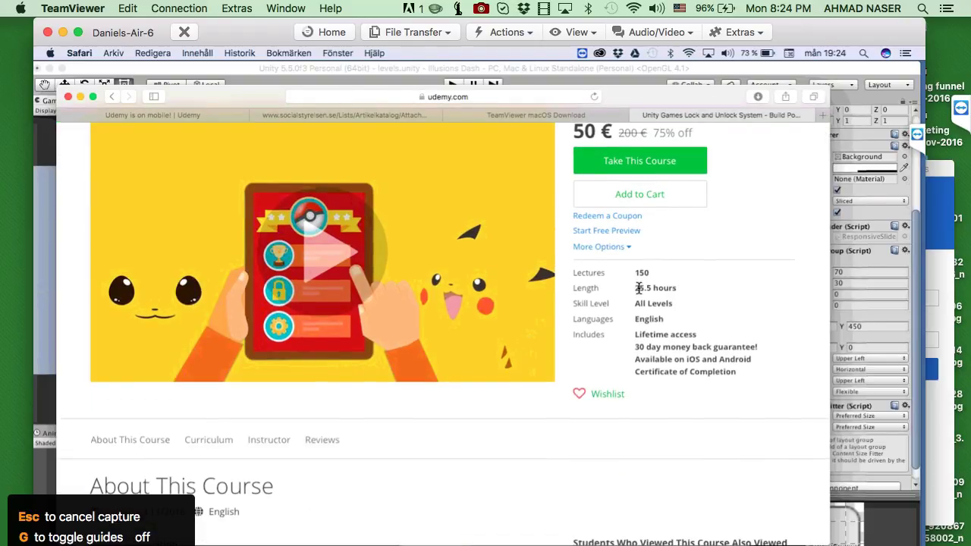
drag(630, 286, 674, 287)
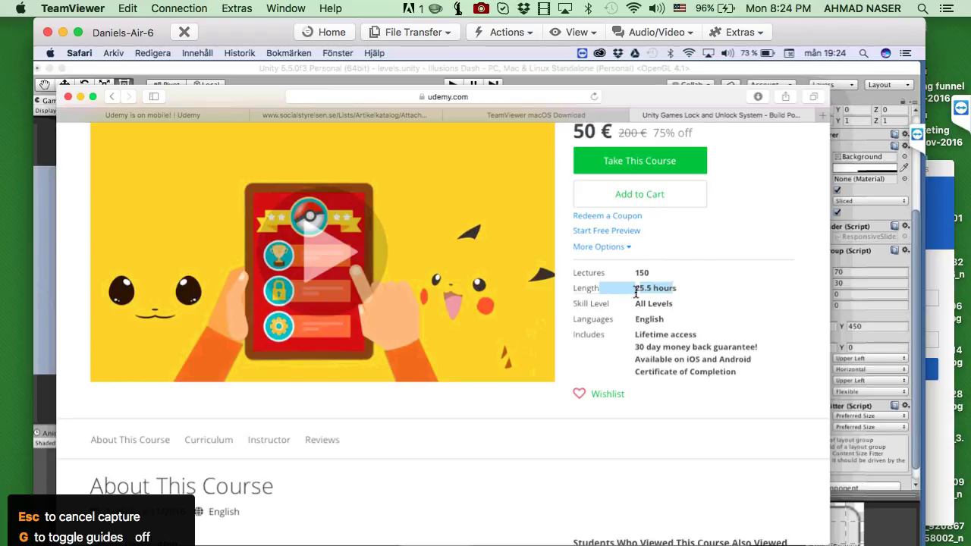
scroll(746, 326, up, 4)
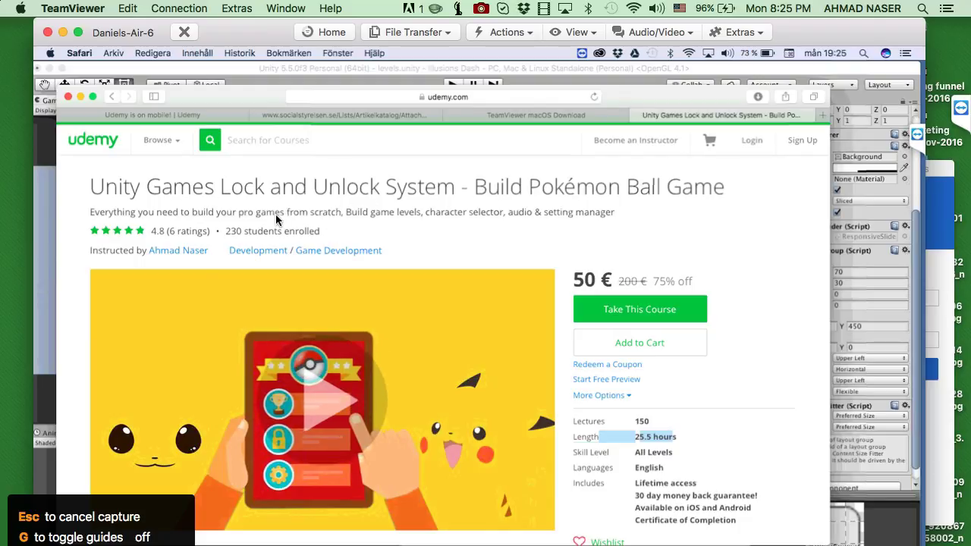
Step: Review the course description, highlighting the phrase "started to learn game development.", and return to the course title
scroll(597, 257, down, 3)
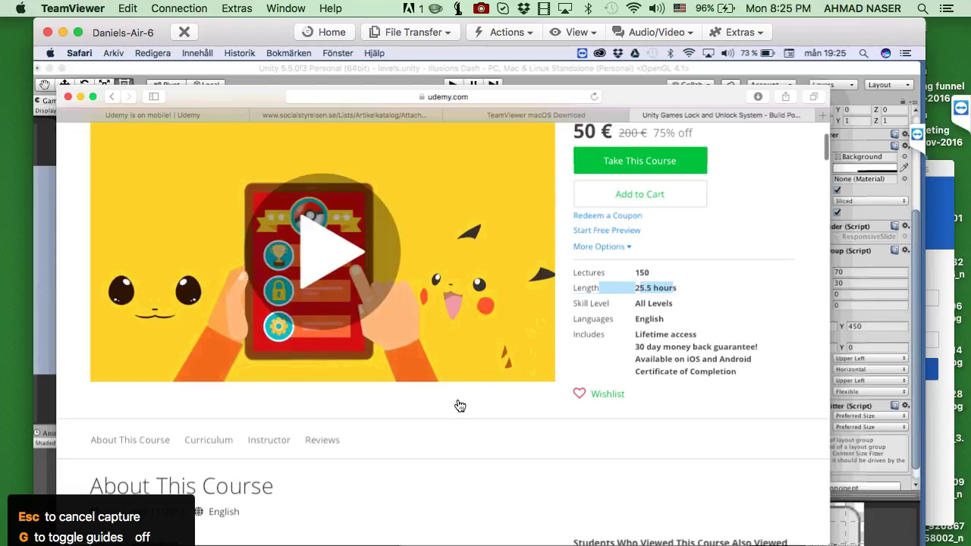
scroll(458, 405, down, 3)
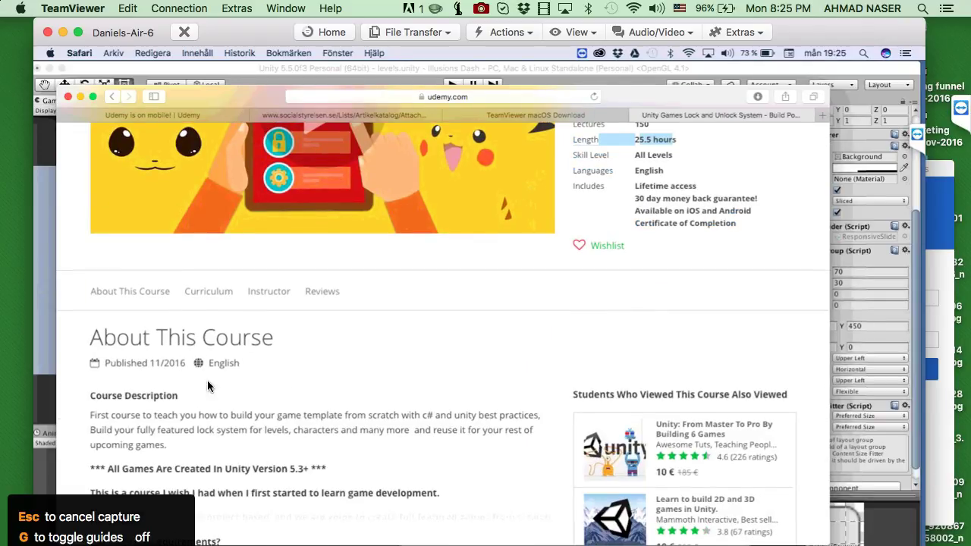
scroll(342, 340, down, 4)
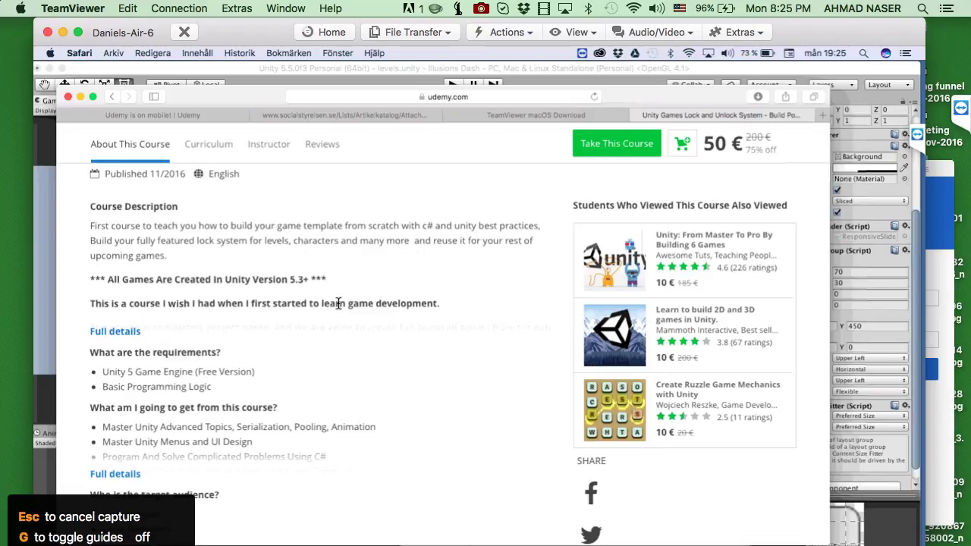
drag(456, 301, 330, 310)
drag(276, 303, 497, 302)
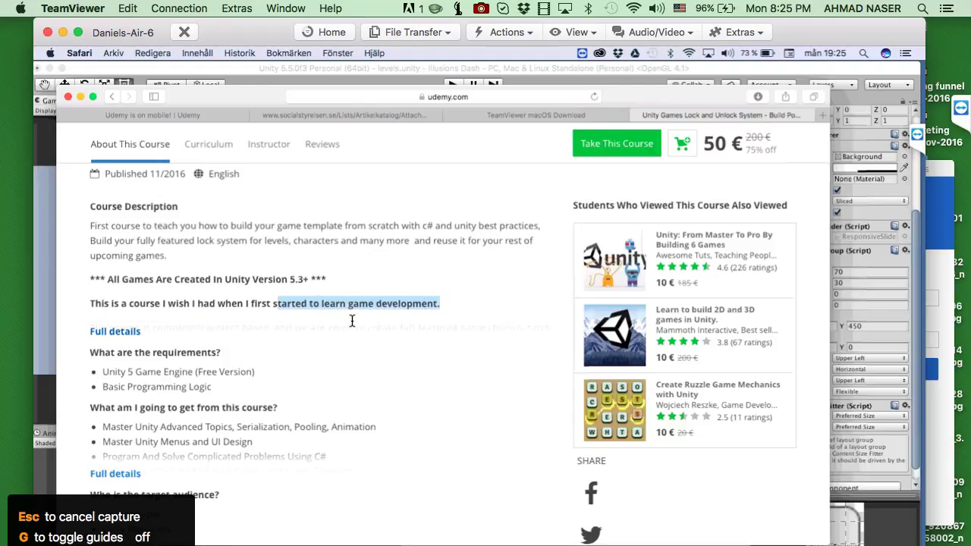
scroll(351, 321, up, 5)
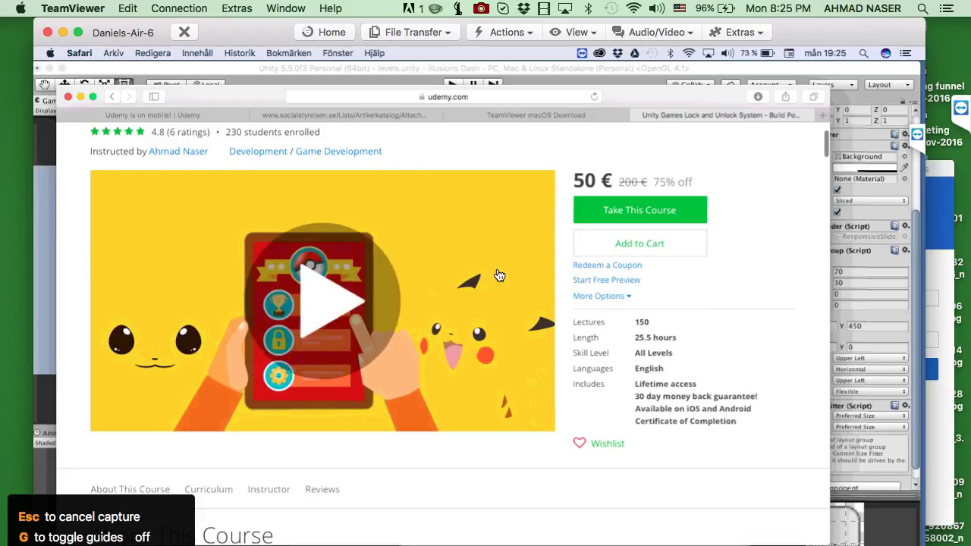
scroll(496, 275, up, 2)
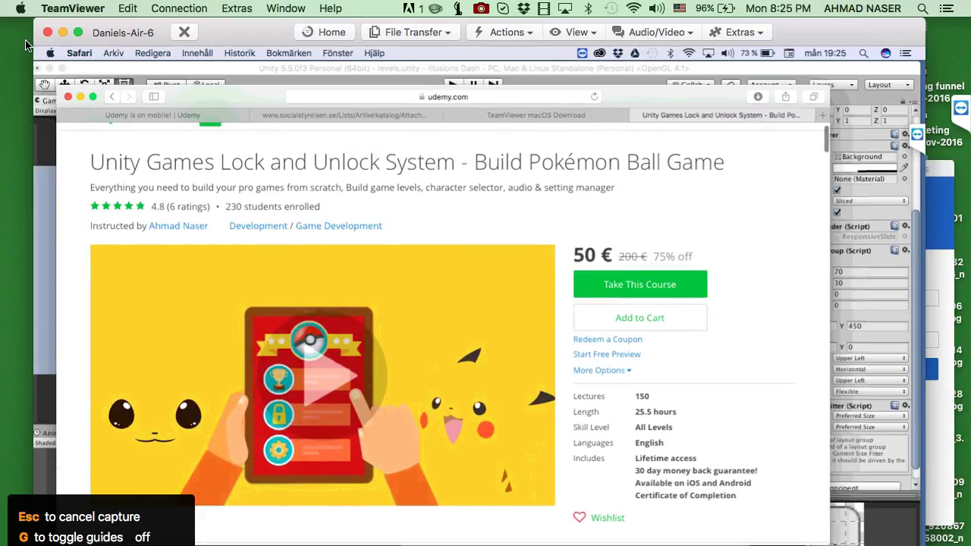
Step: Minimize the browser window with the course page and return to the levels scene in Unity
click(80, 96)
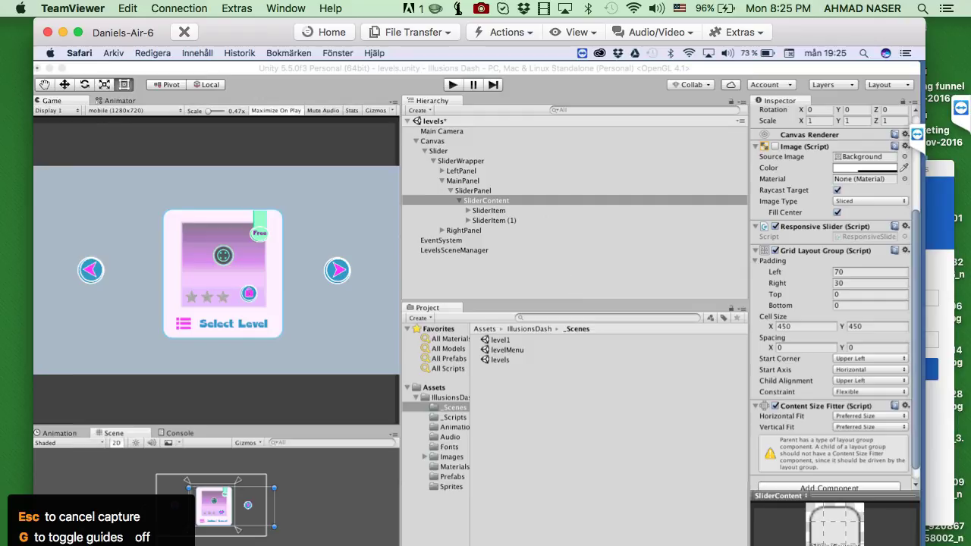
click(852, 545)
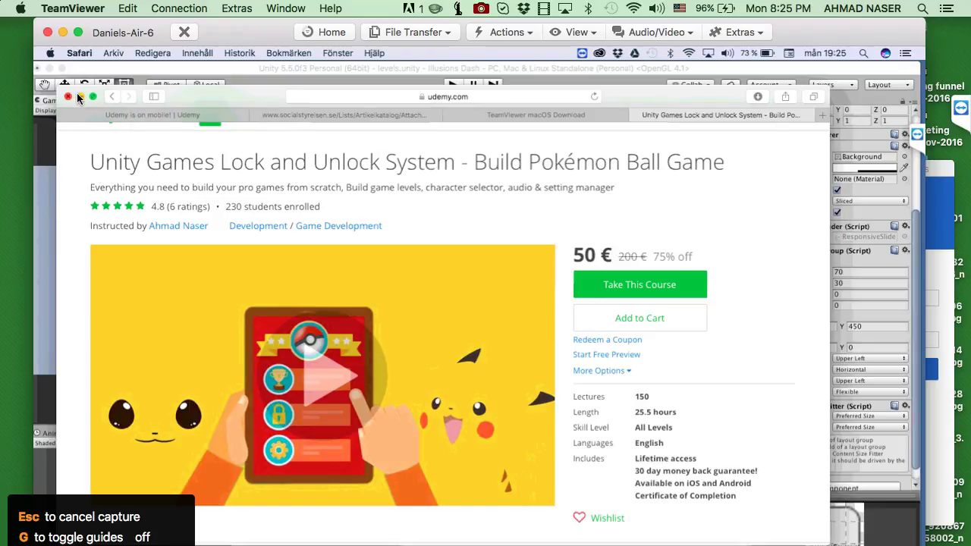
click(78, 98)
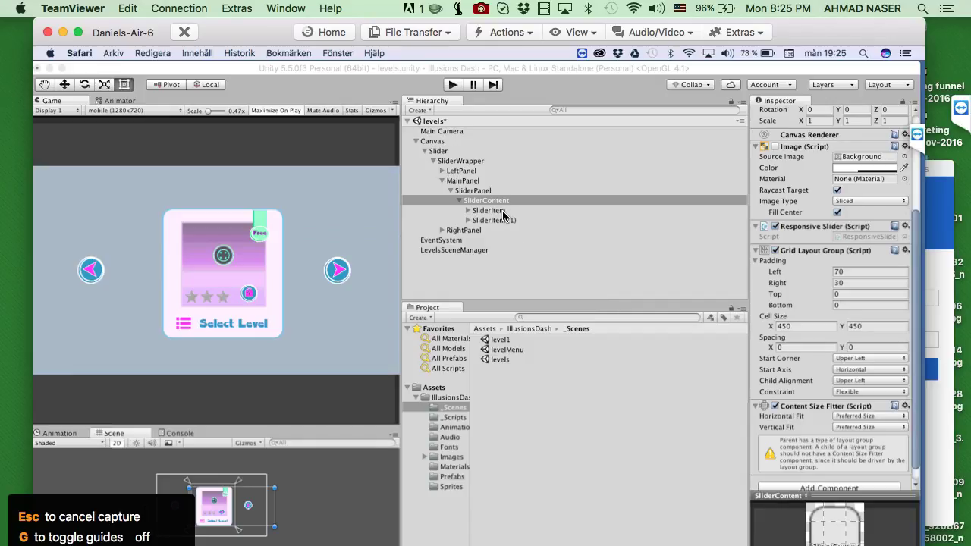
Step: Expand LeftPanel in the hierarchy, then examine LeftButton and the Rect Transform position of the first SliderItem
click(447, 173)
click(443, 172)
click(465, 181)
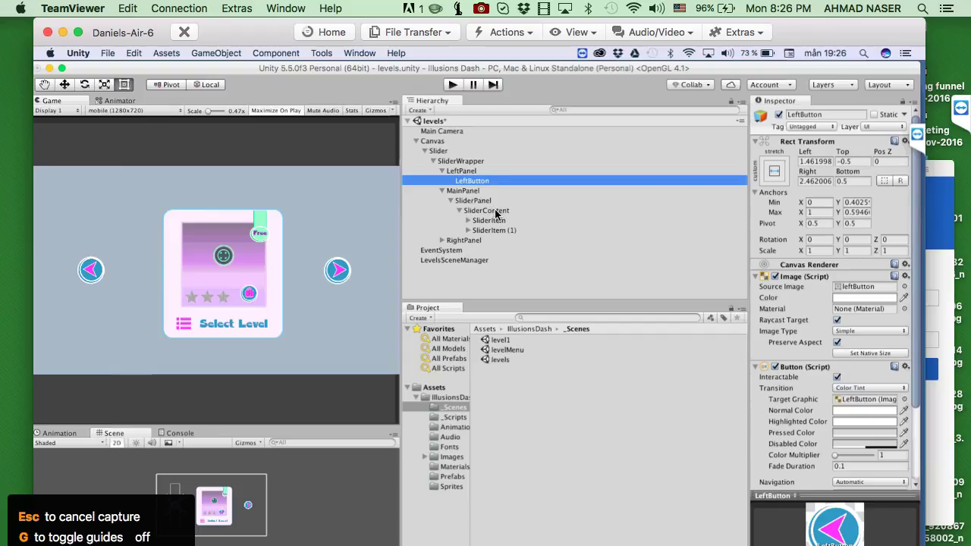
click(493, 220)
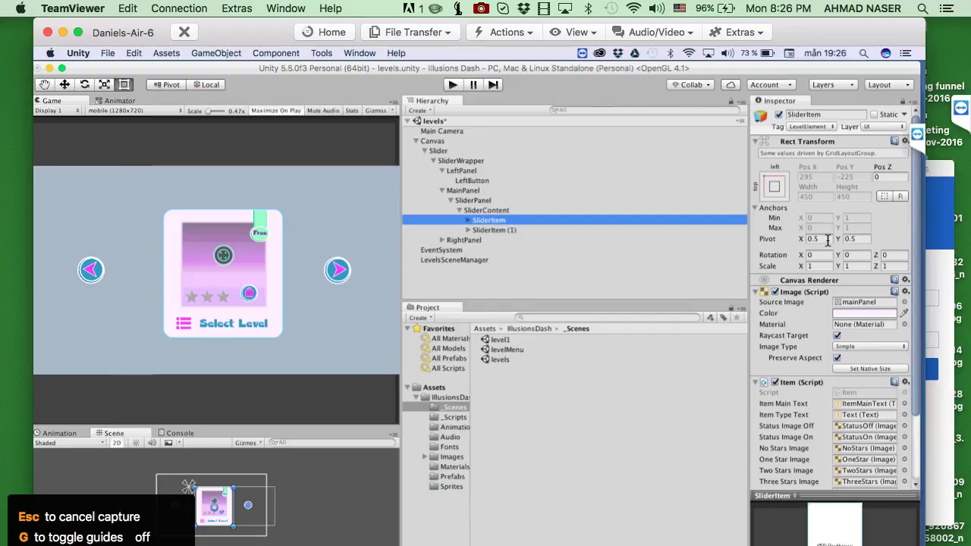
click(803, 176)
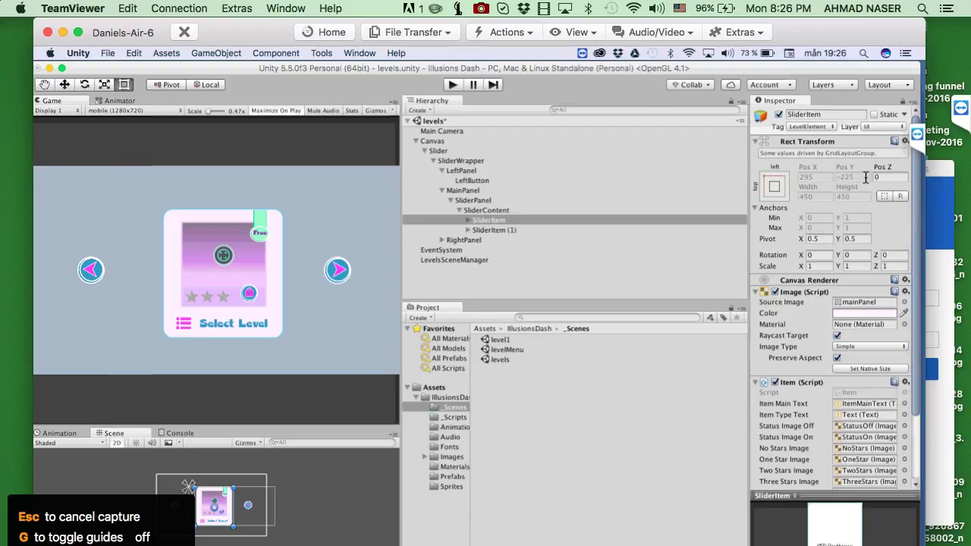
Step: Play the levels scene with the game view unmaximized, test moving the slider, and inspect SliderItem (1)'s Rect Transform before stopping playback
click(453, 84)
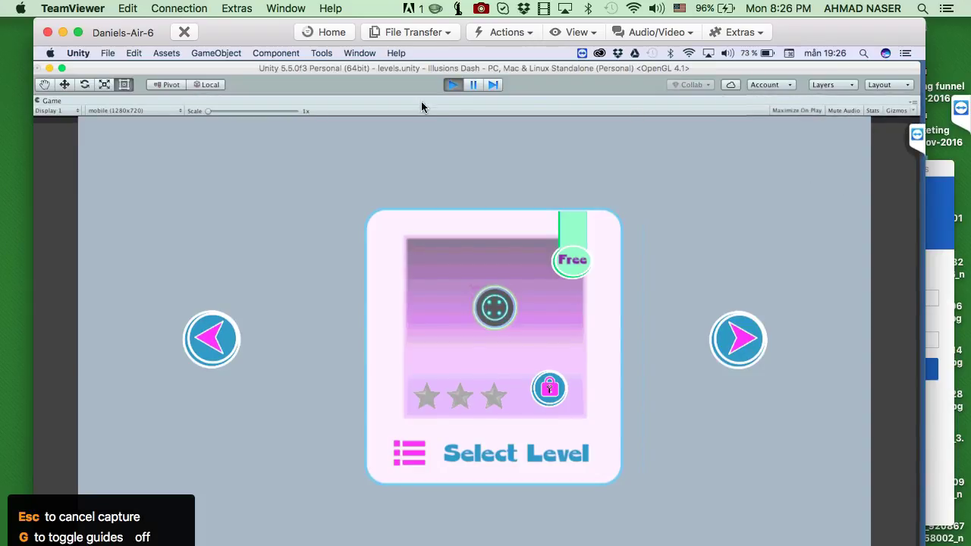
click(451, 86)
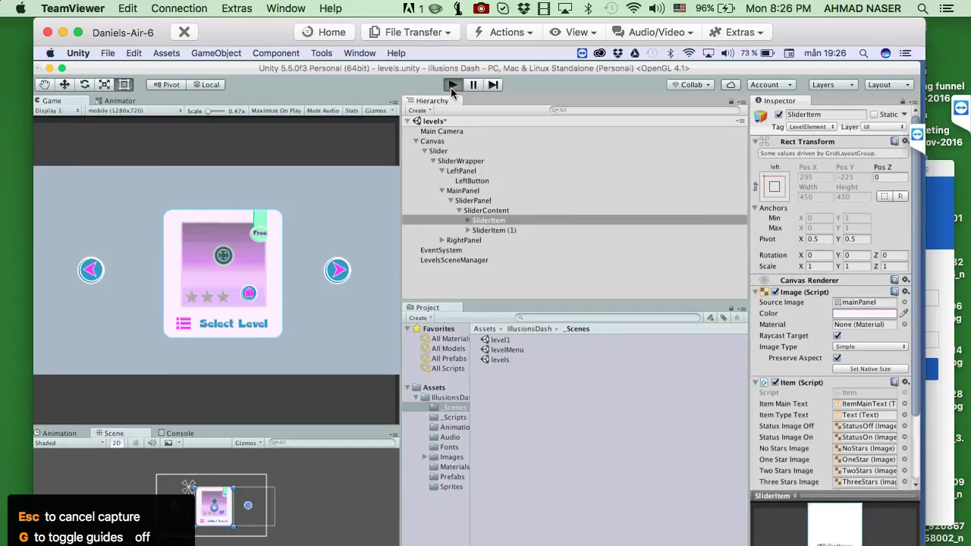
key(super+p)
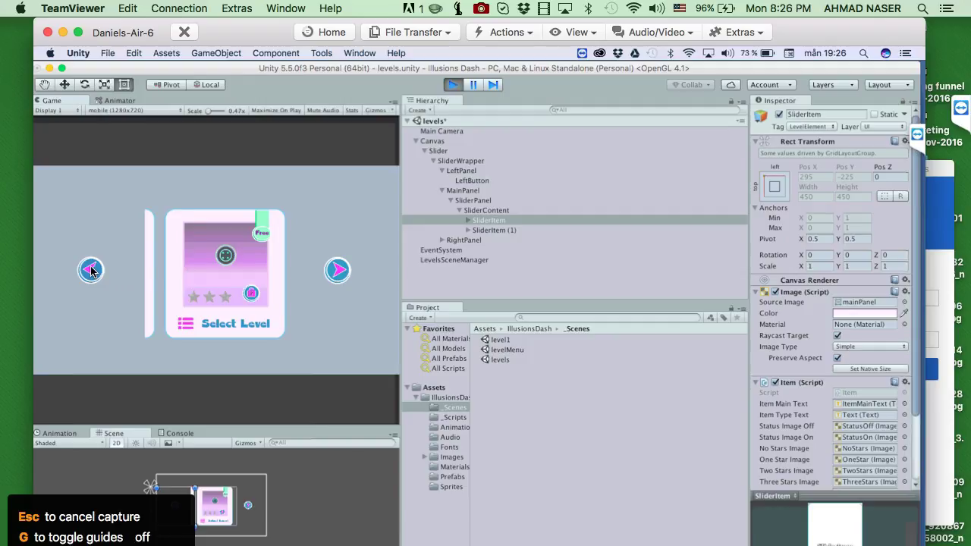
click(508, 229)
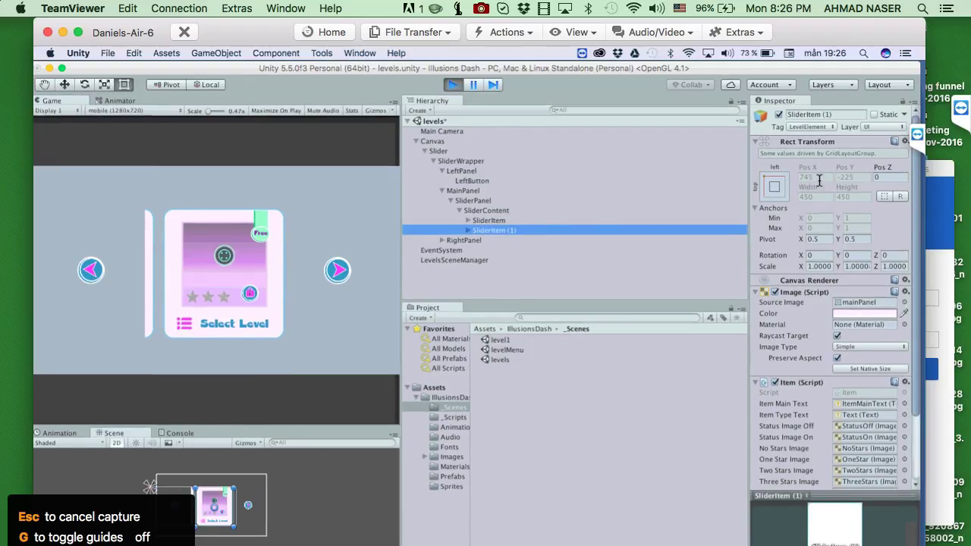
click(329, 265)
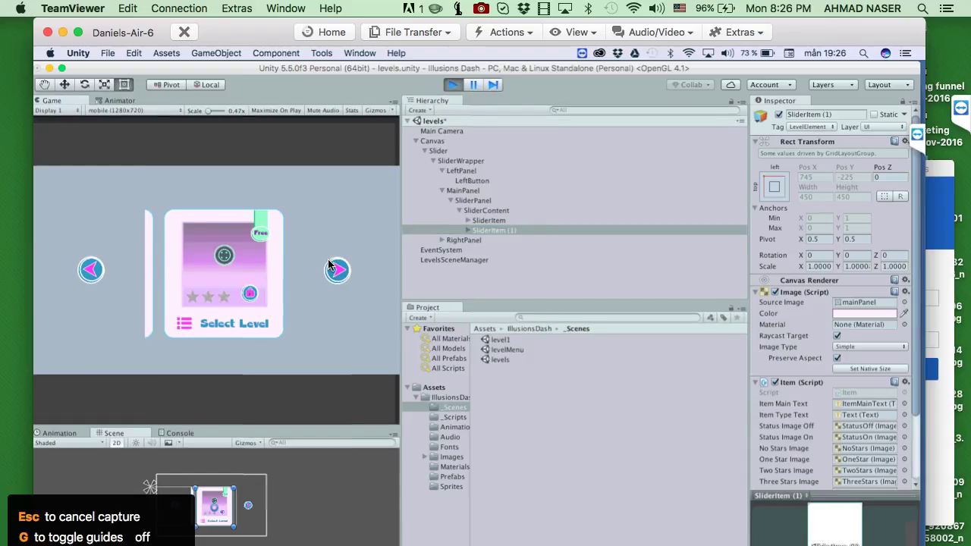
drag(214, 279, 327, 279)
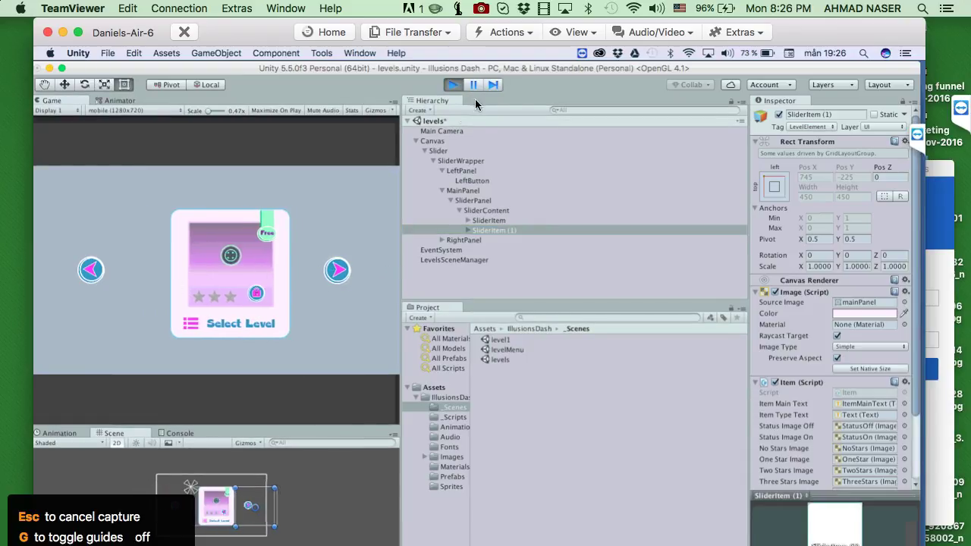
click(453, 84)
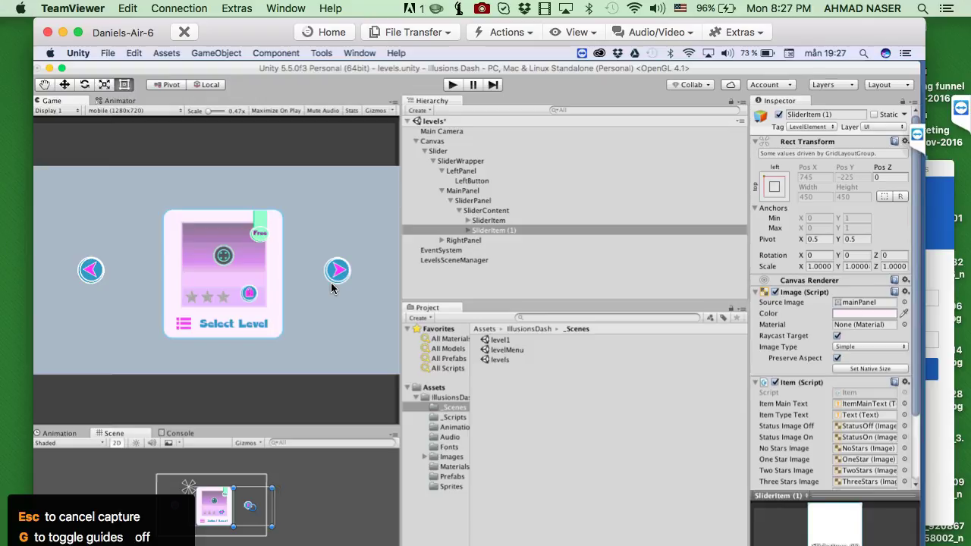
Step: Minimize the reopened course page and select SliderContent in Unity to show its Grid Layout Group settings
click(486, 220)
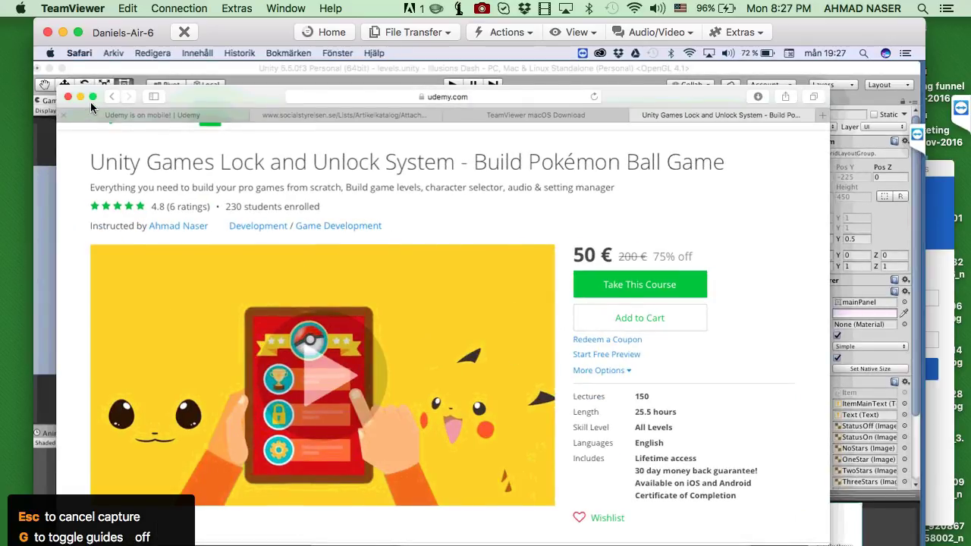
click(79, 96)
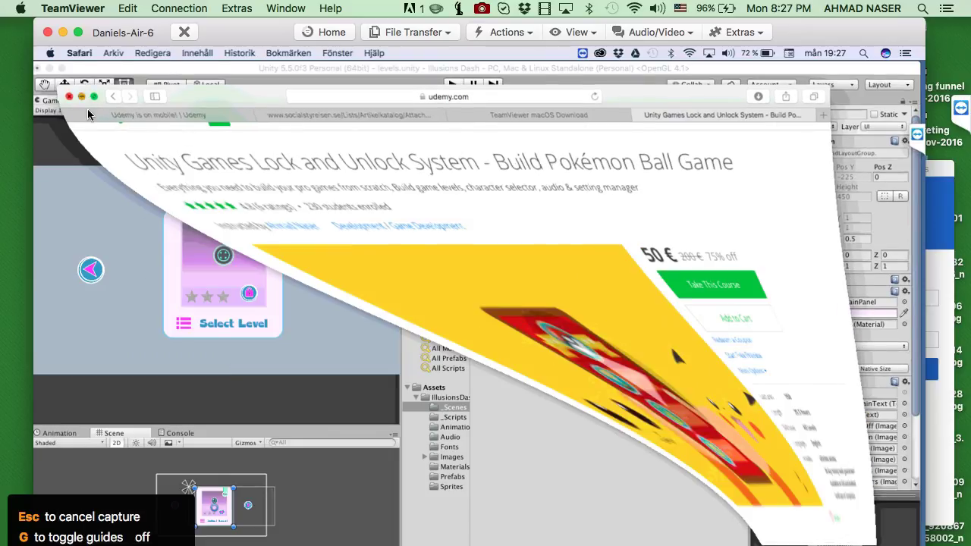
click(484, 211)
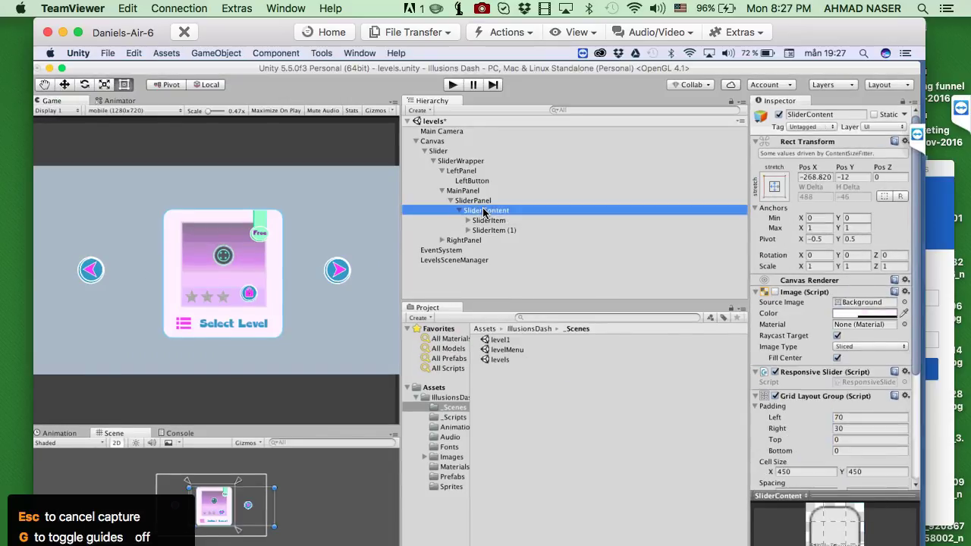
Step: Review SliderContent's Grid Layout Group and Content Size Fitter settings, and shift its rect slightly to the right in the scene view
scroll(877, 375, down, 4)
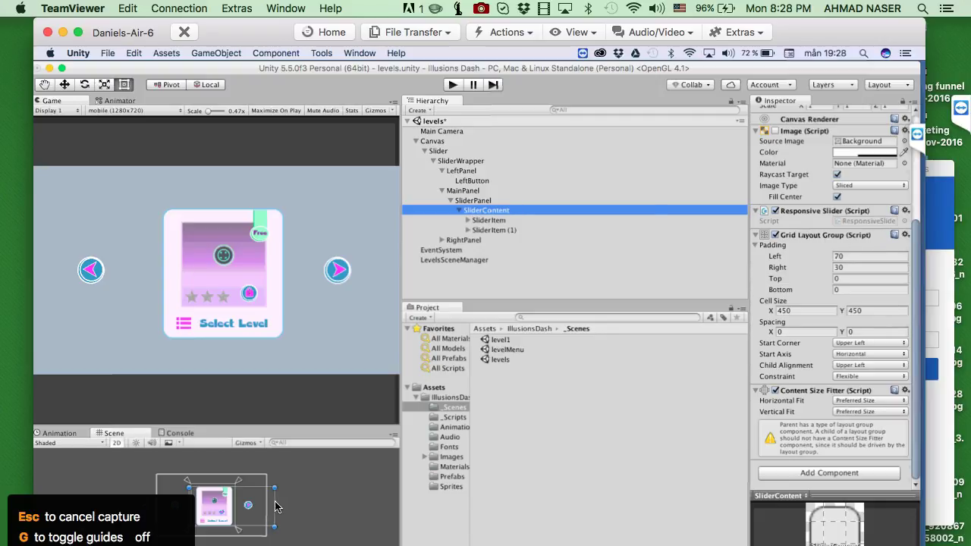
drag(275, 506, 241, 503)
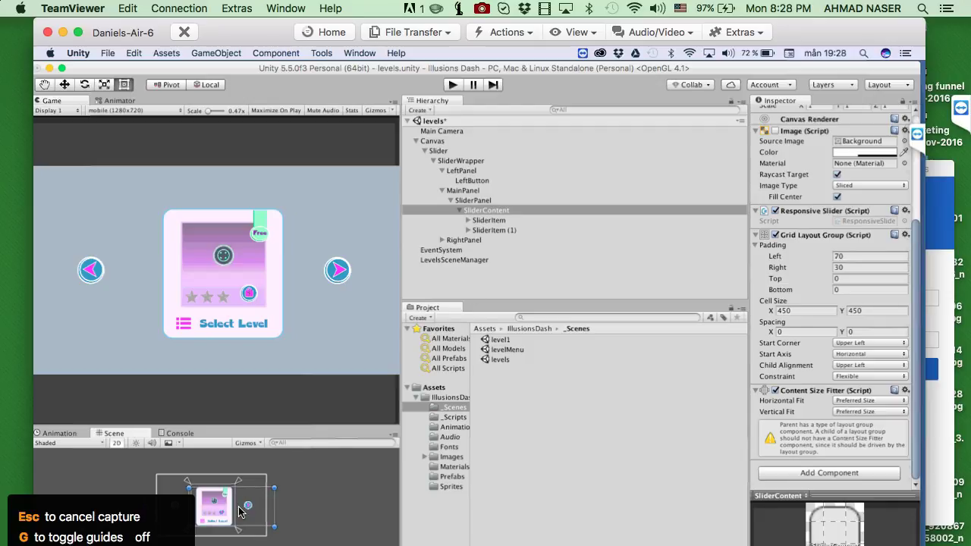
mouse_move(273, 505)
mouse_down()
mouse_move(287, 497)
mouse_move(210, 494)
mouse_move(279, 489)
mouse_move(266, 490)
mouse_up()
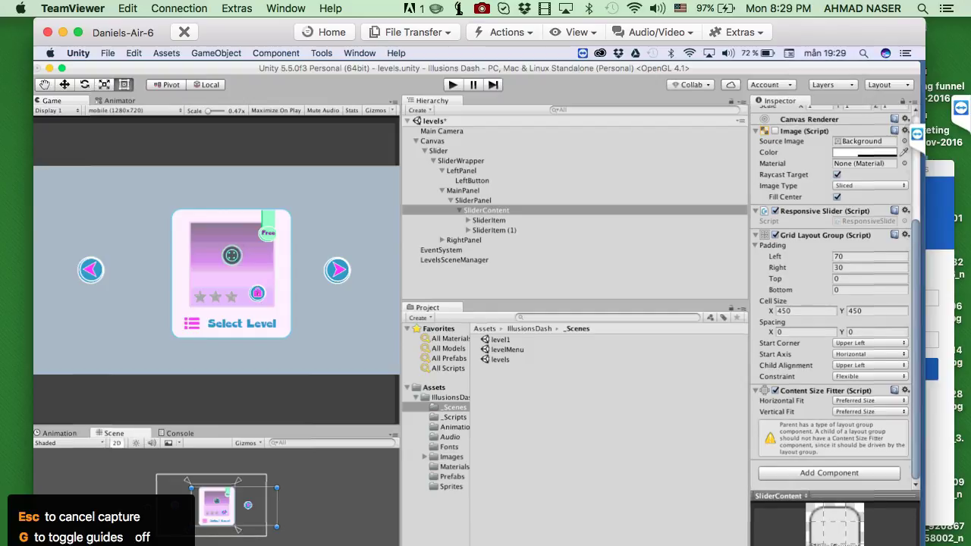
Step: Switch to Safari's Udemy course page, highlight the coupon code in its web address, and minimize the browser window
click(873, 544)
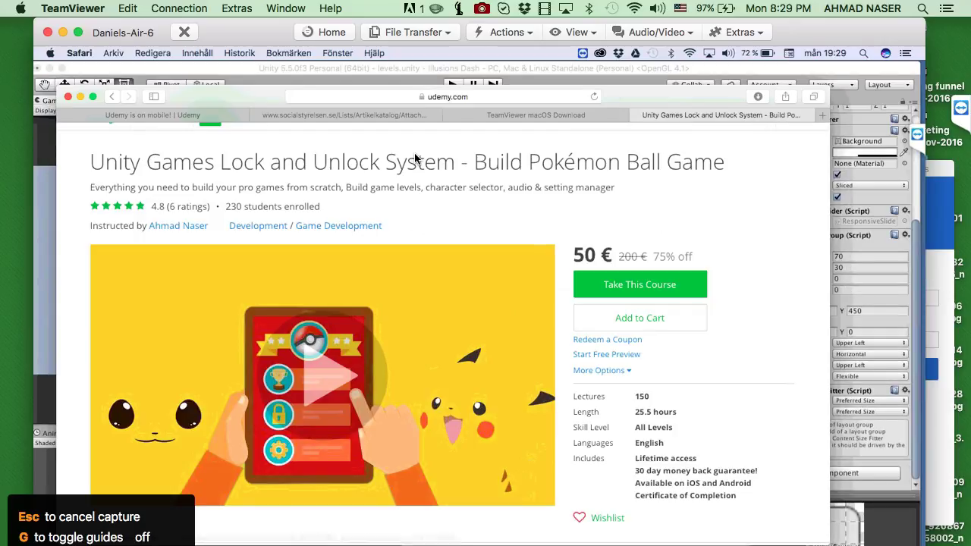
click(490, 96)
drag(556, 96, 675, 91)
double_click(562, 96)
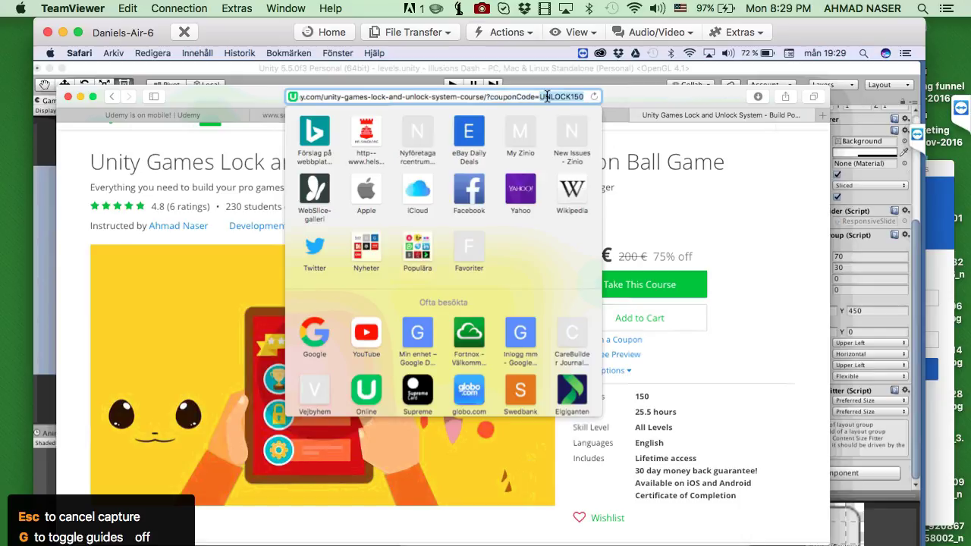
click(80, 98)
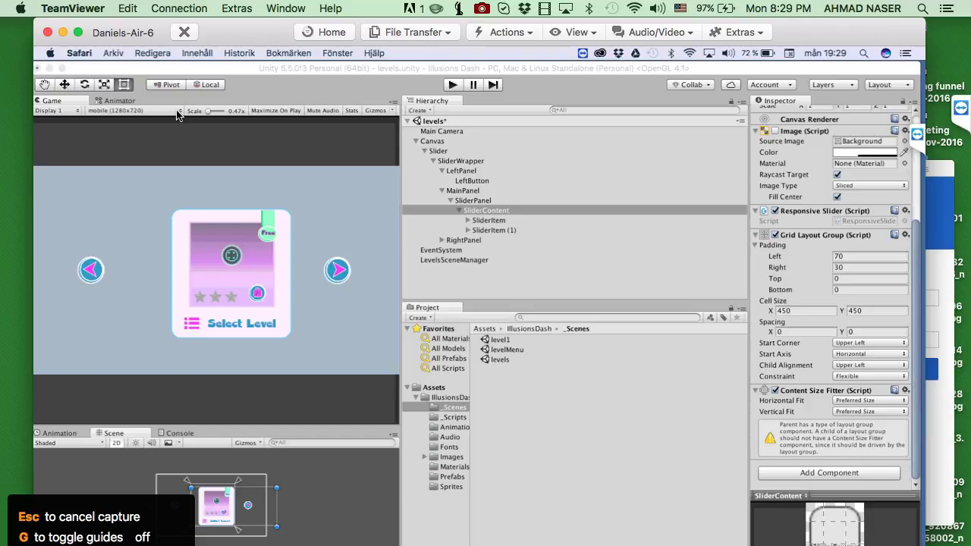
Step: Return to the levels scene in Unity and end the TeamViewer remote session
click(247, 144)
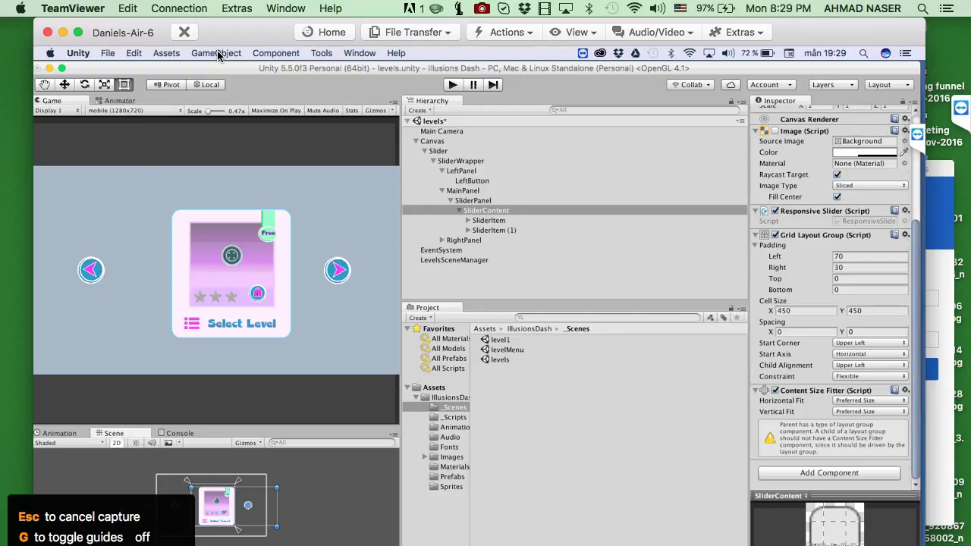
click(183, 33)
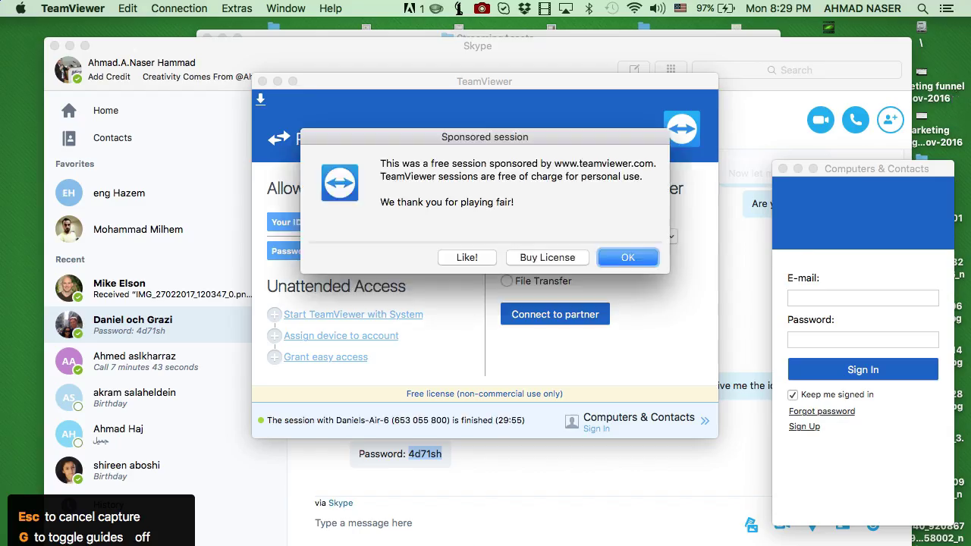